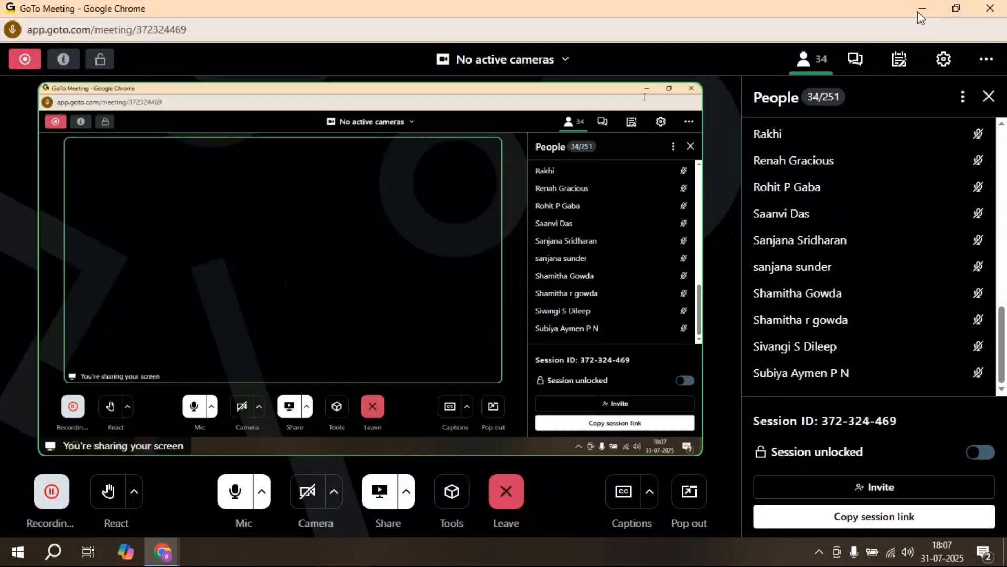
Minimize the meeting window and the browser window, and refresh the local desktop.
click(918, 11)
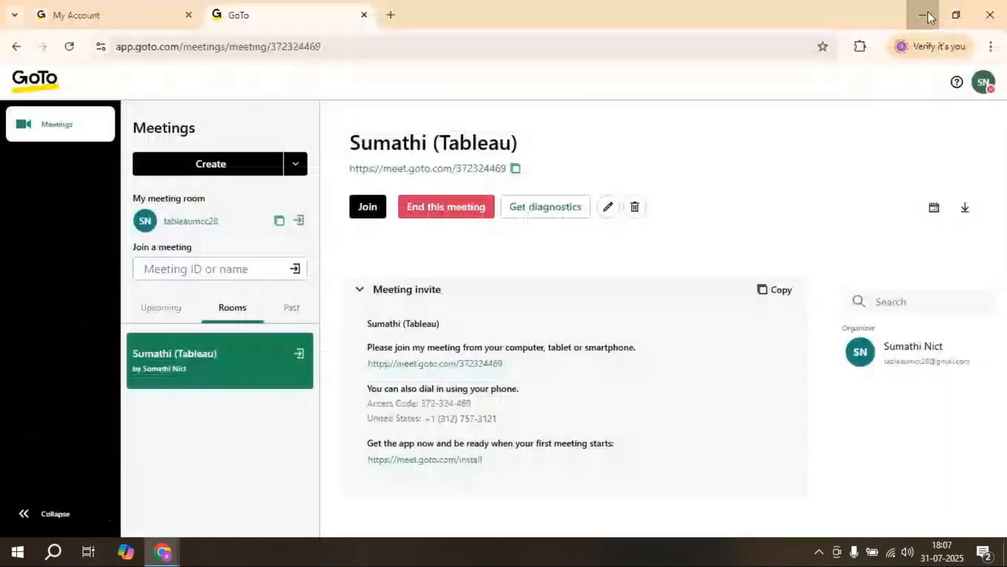
click(928, 17)
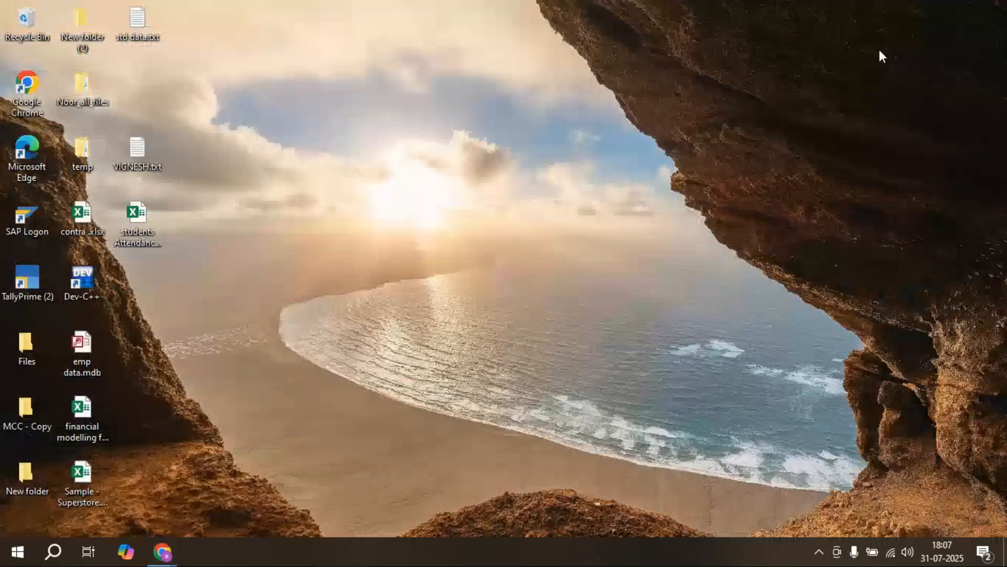
right_click(496, 240)
right_click(488, 255)
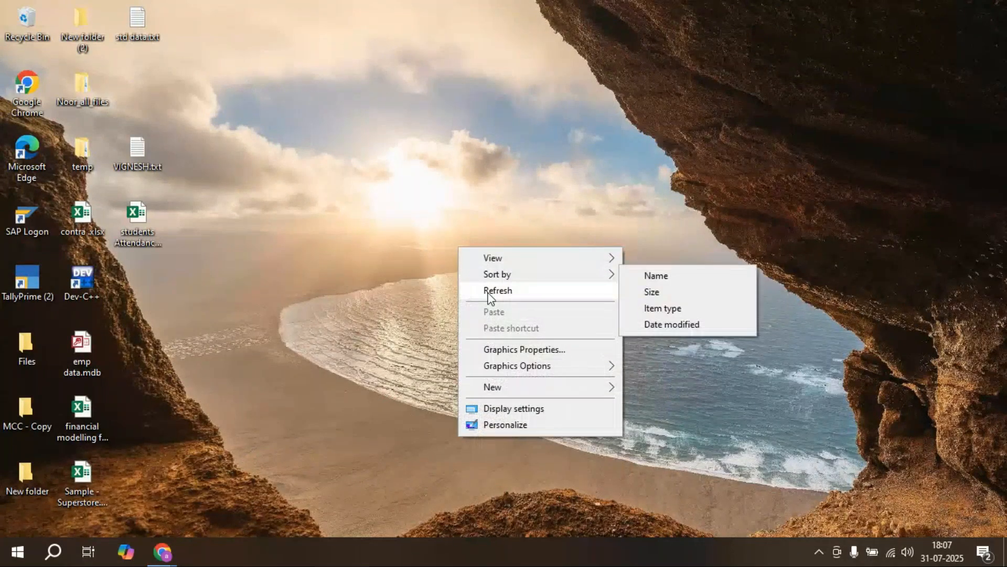
click(488, 295)
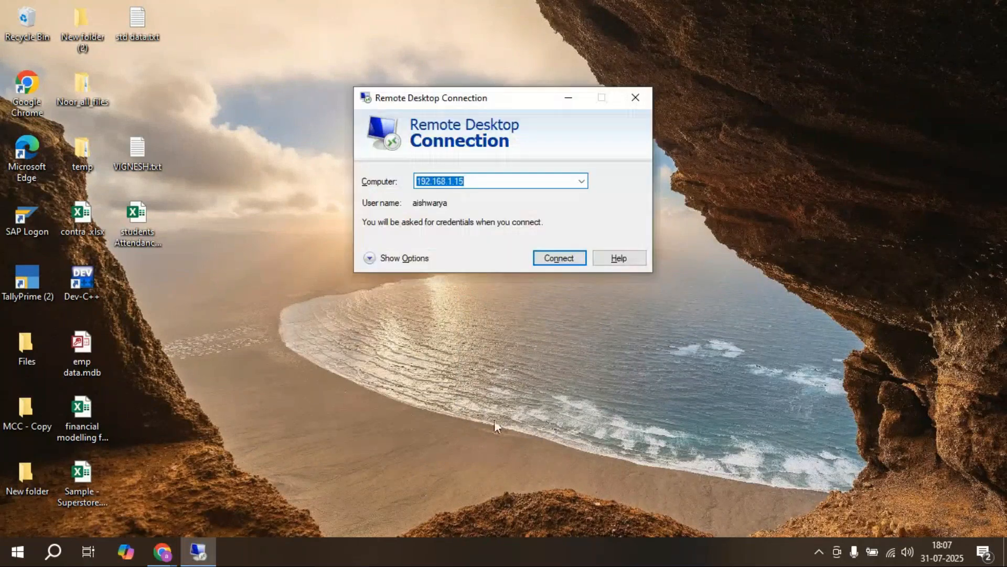
Connect to the remote computer 192.168.1.15, entering the account's user name and password.
click(386, 262)
key(Tab)
text(sumathi)
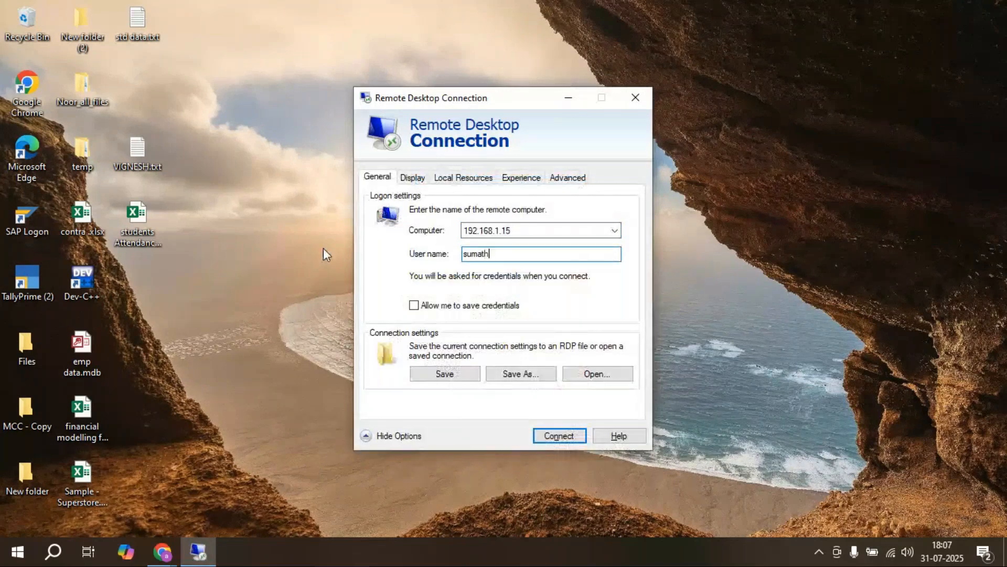
click(558, 434)
text(****)
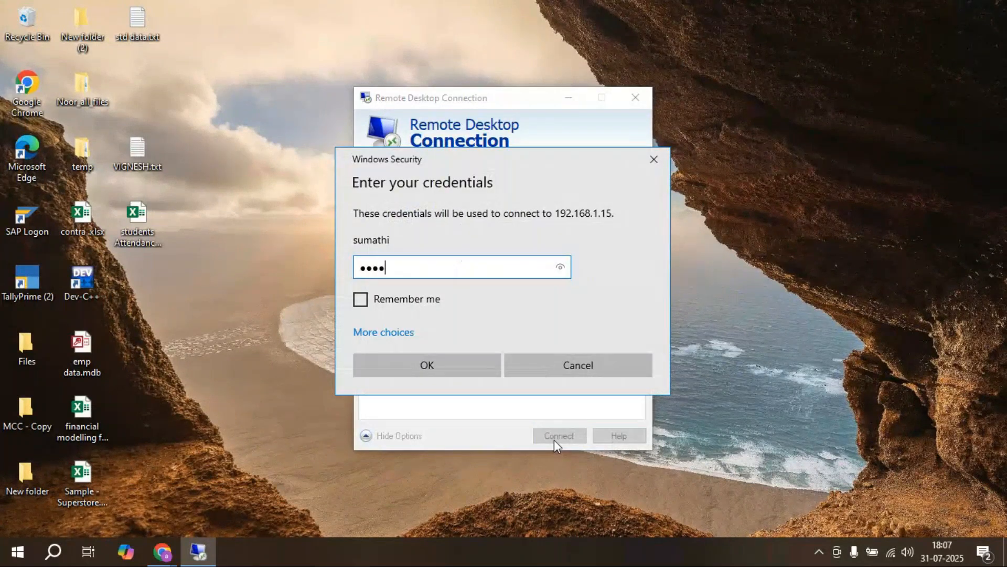
key(Return)
click(565, 396)
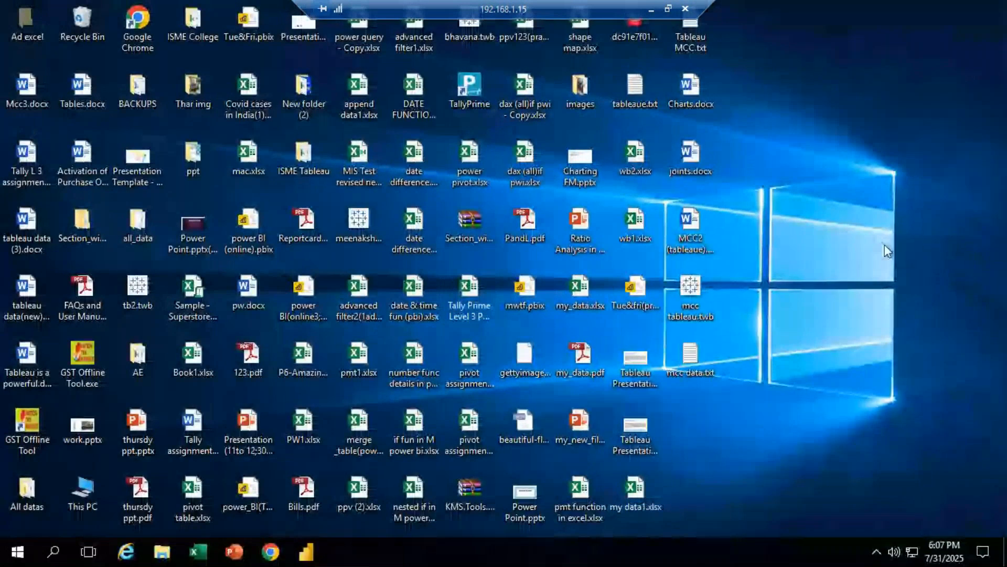
right_click(833, 271)
click(910, 318)
right_click(866, 235)
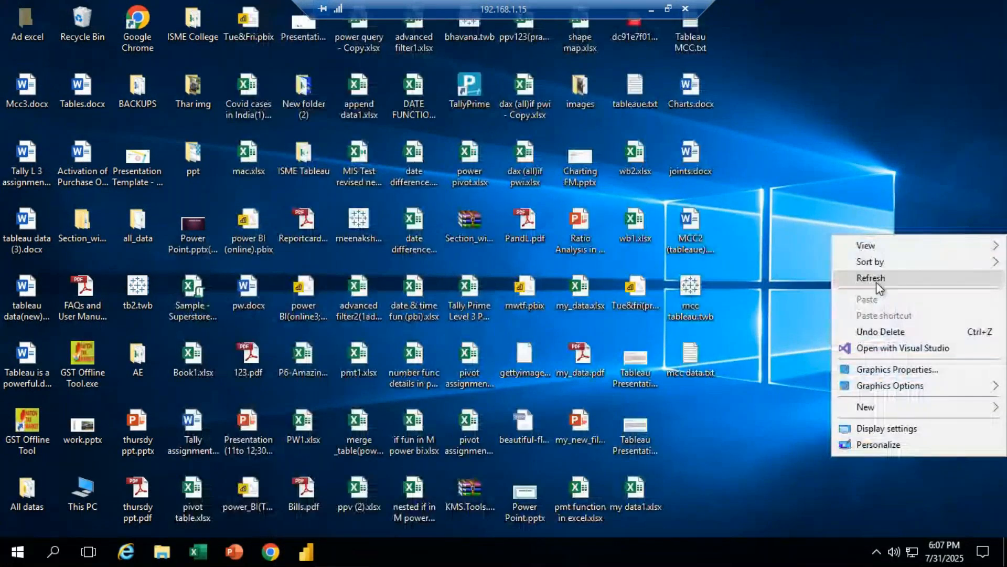
click(876, 282)
right_click(874, 215)
click(877, 257)
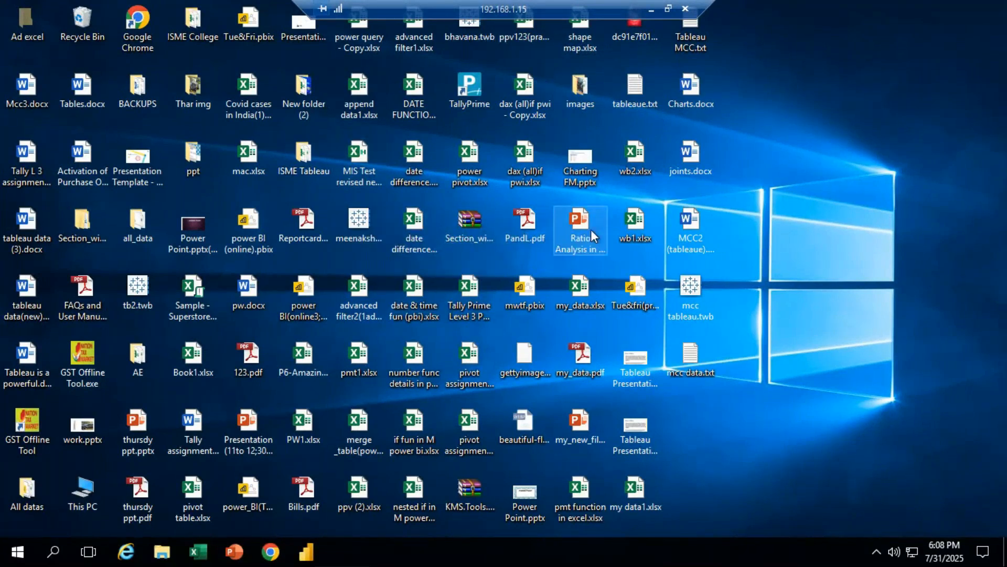
Open the mcc tableau.twb workbook from the remote desktop and minimize its window.
double_click(694, 294)
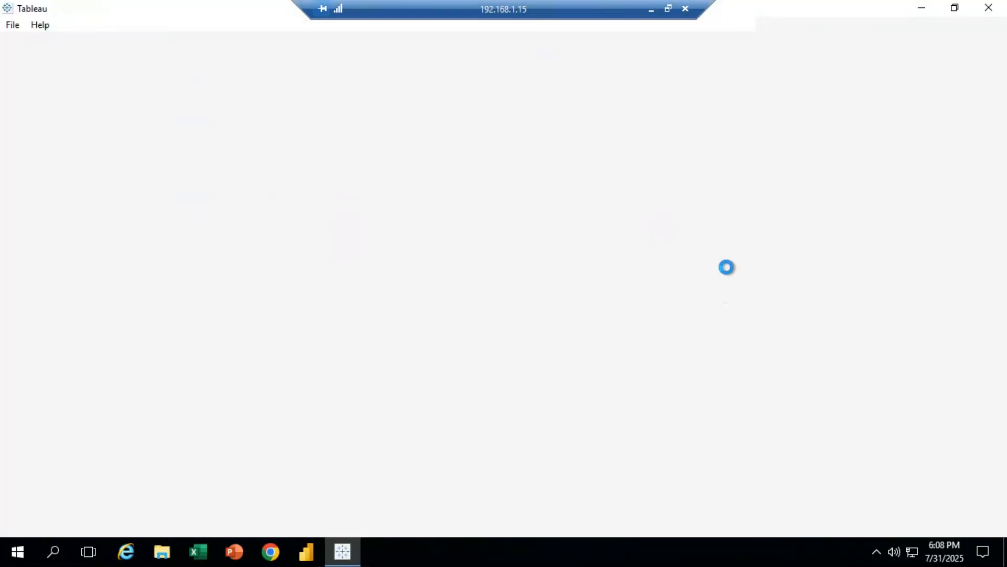
click(921, 11)
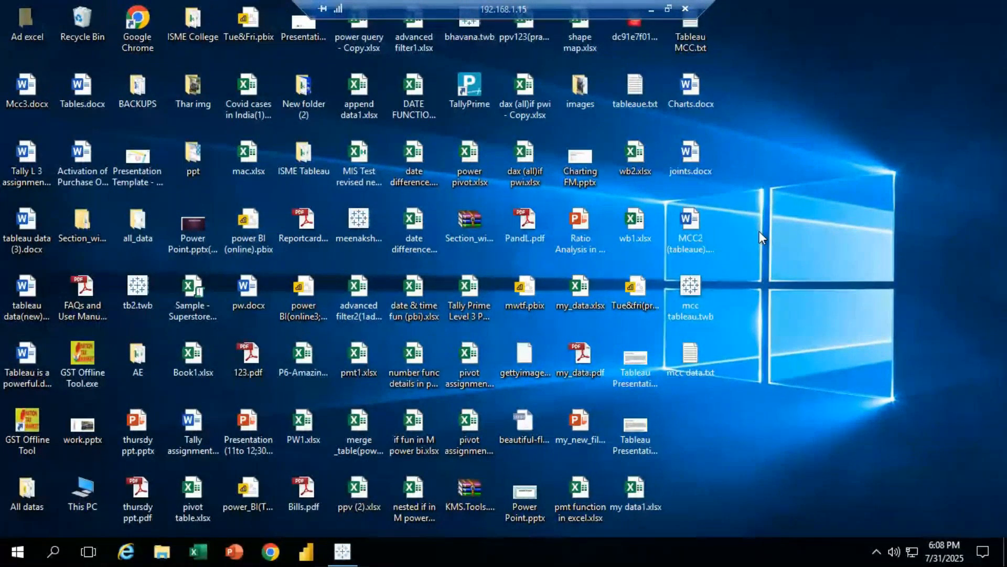
View the Tableau MCC.txt notes in a maximized window and close the file.
double_click(691, 32)
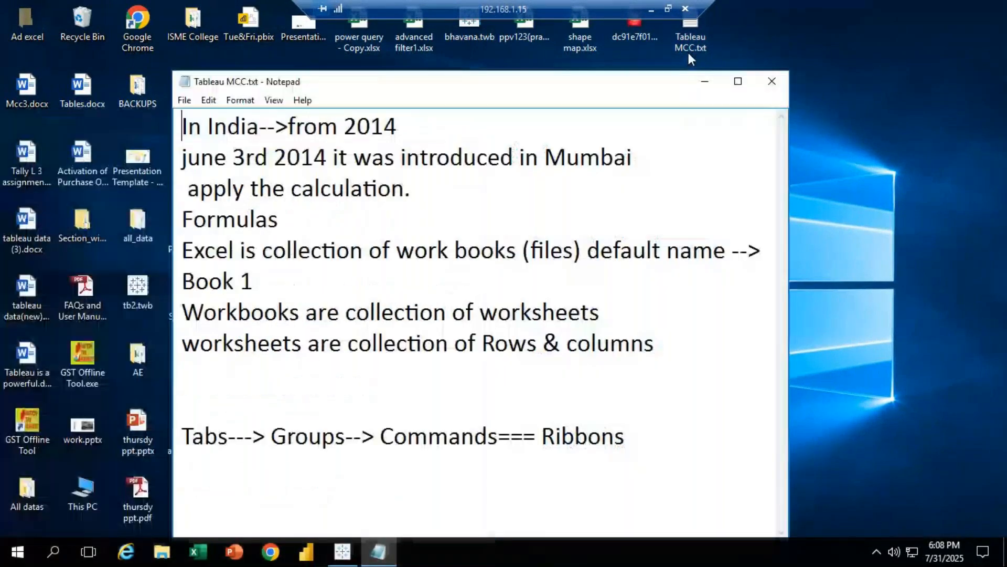
click(738, 81)
click(989, 7)
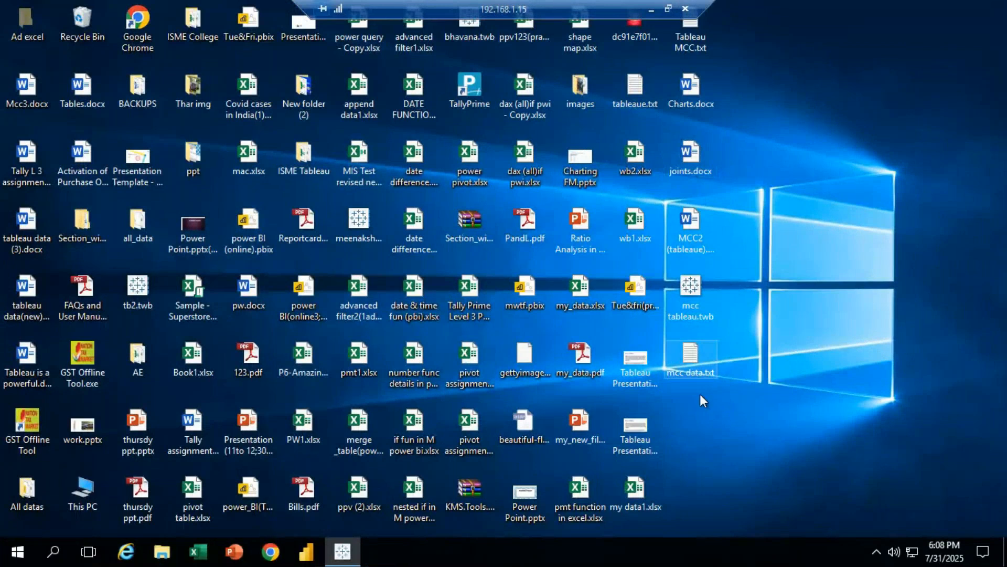
Open the mcc data.txt notes, move the window fully into view and minimize it.
double_click(690, 361)
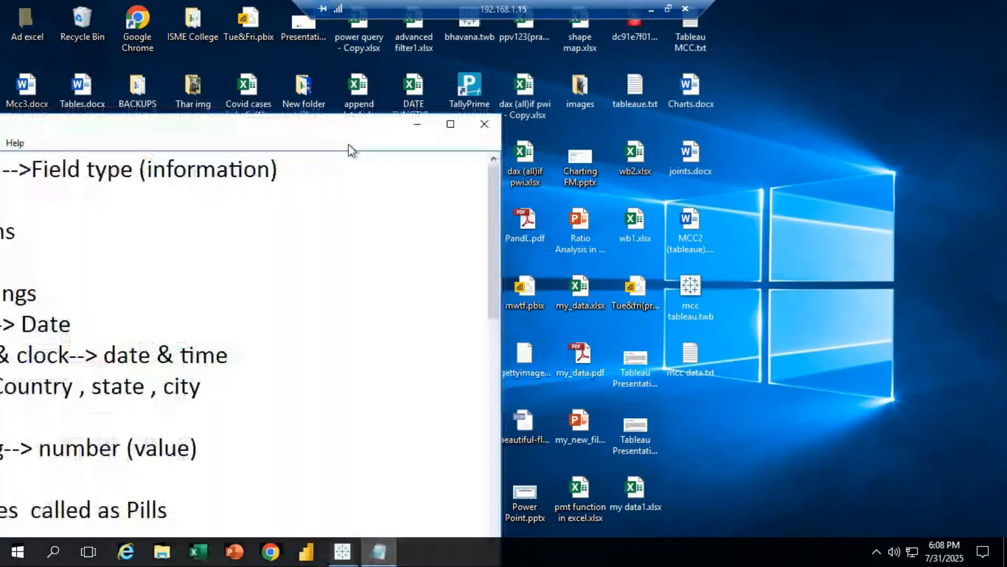
drag(270, 127, 559, 79)
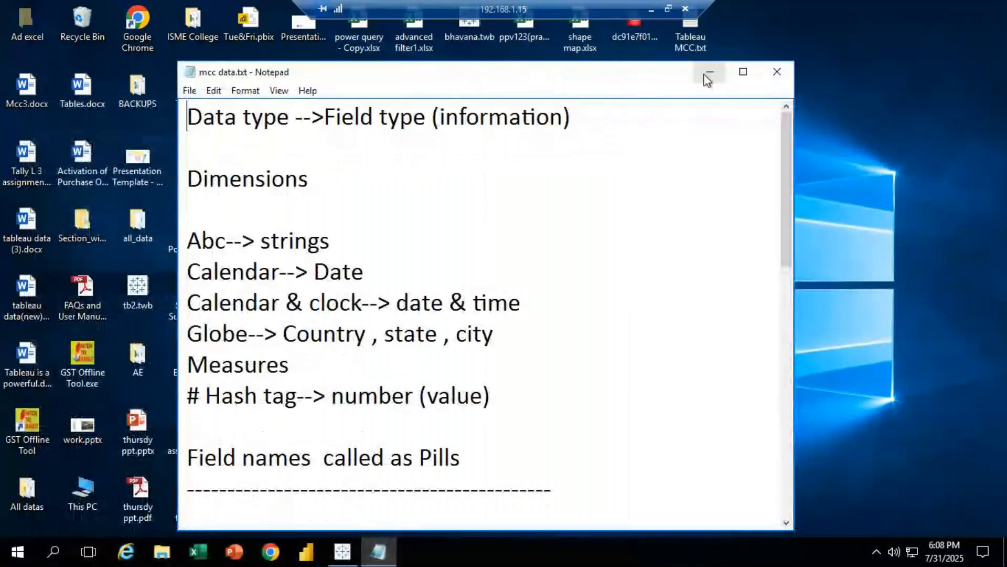
click(710, 76)
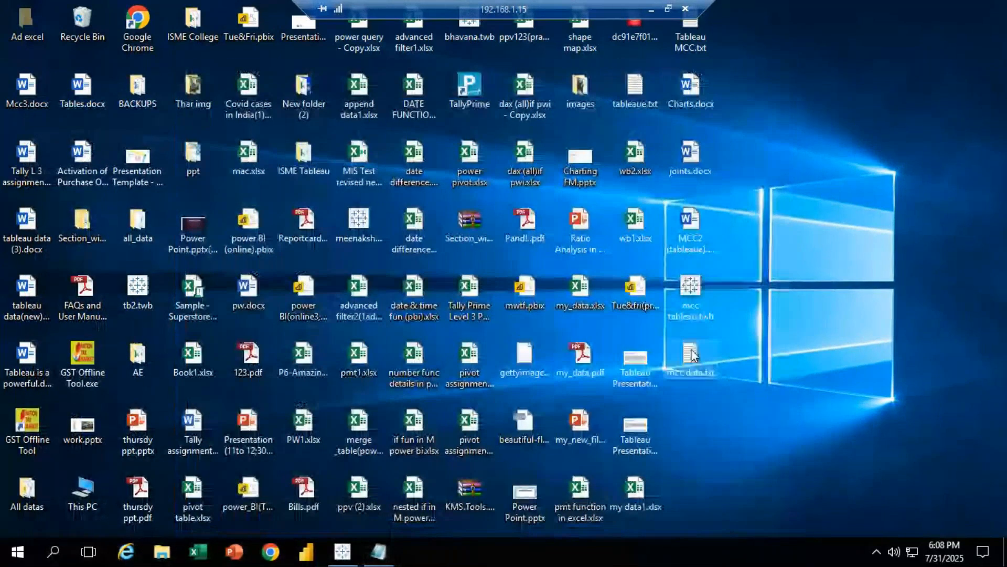
Review the mcc data.txt notes, highlighting the data type section and the word "Pills", and minimize them again.
click(377, 552)
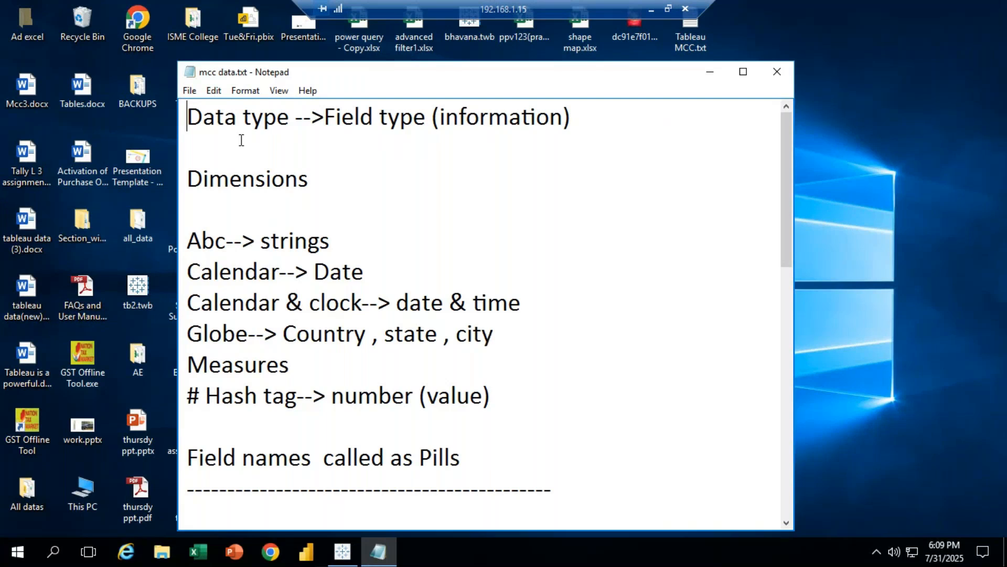
drag(196, 123, 486, 423)
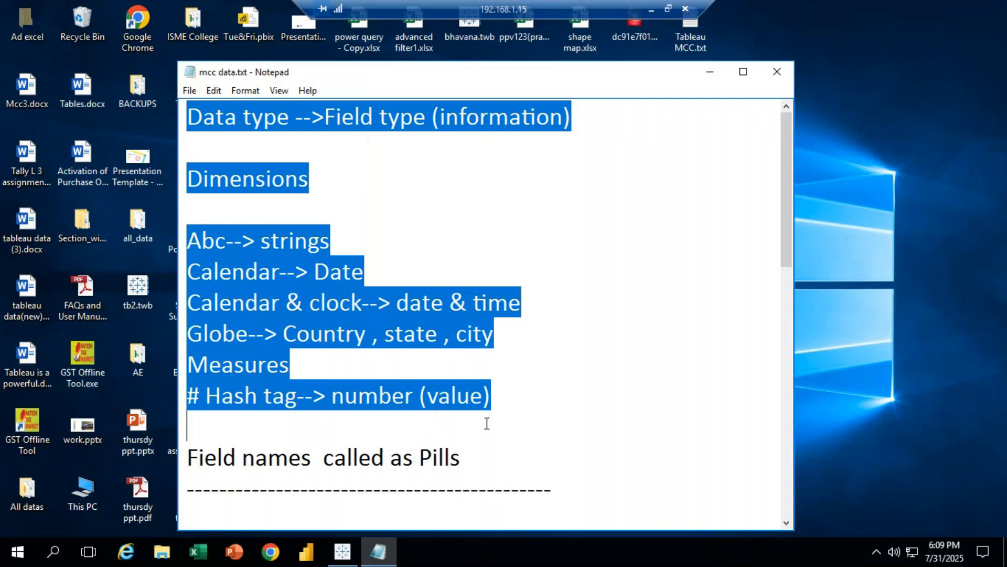
click(609, 485)
drag(419, 458, 514, 461)
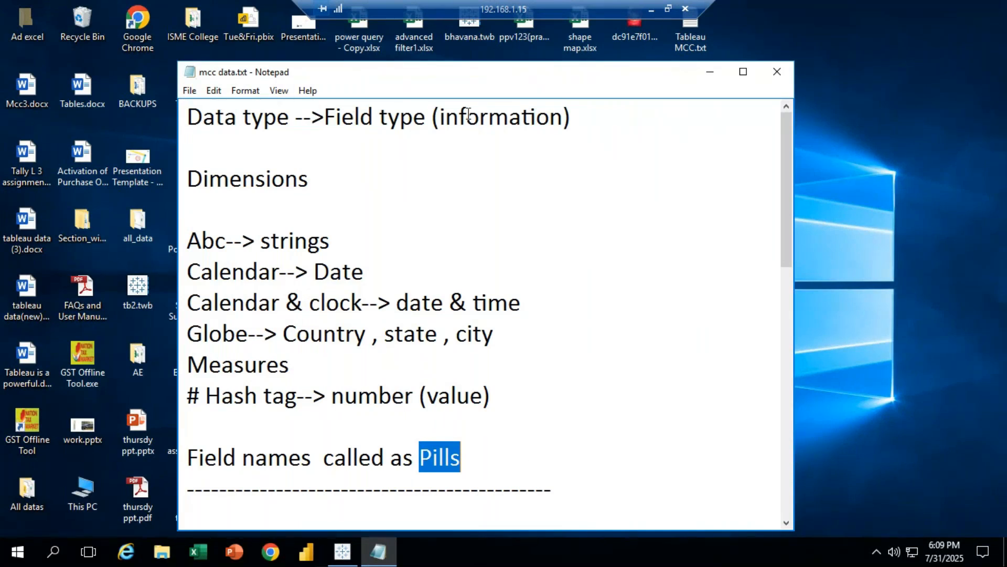
click(708, 72)
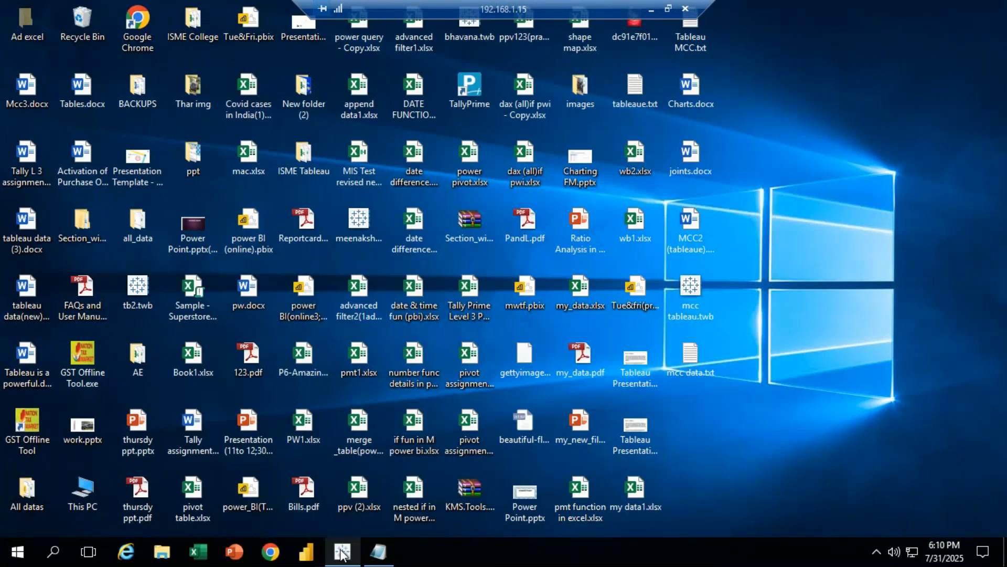
Switch to the mcc tableau workbook in Tableau and view its horizontal bar chart and Pie chart sheets.
mouse_move(344, 557)
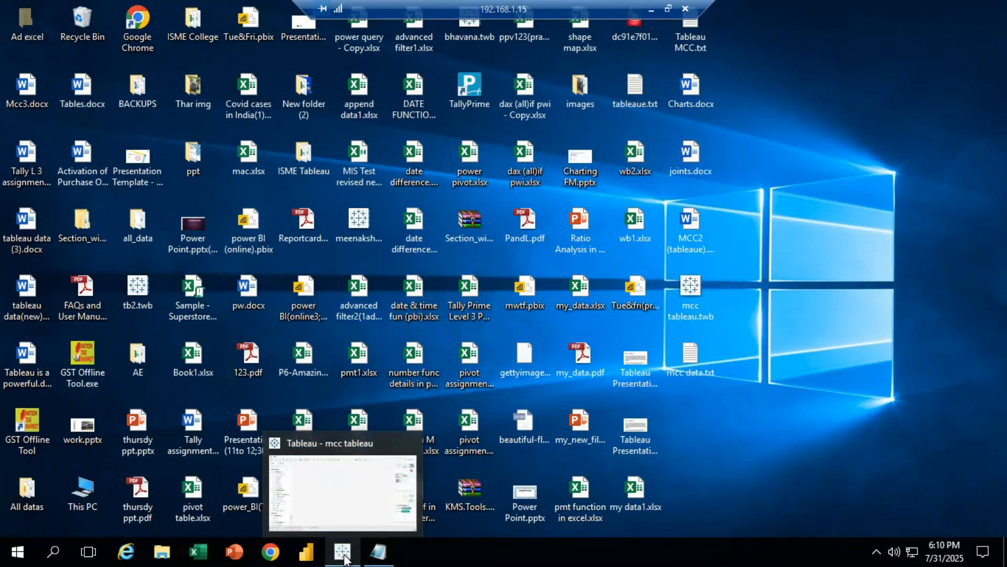
click(344, 557)
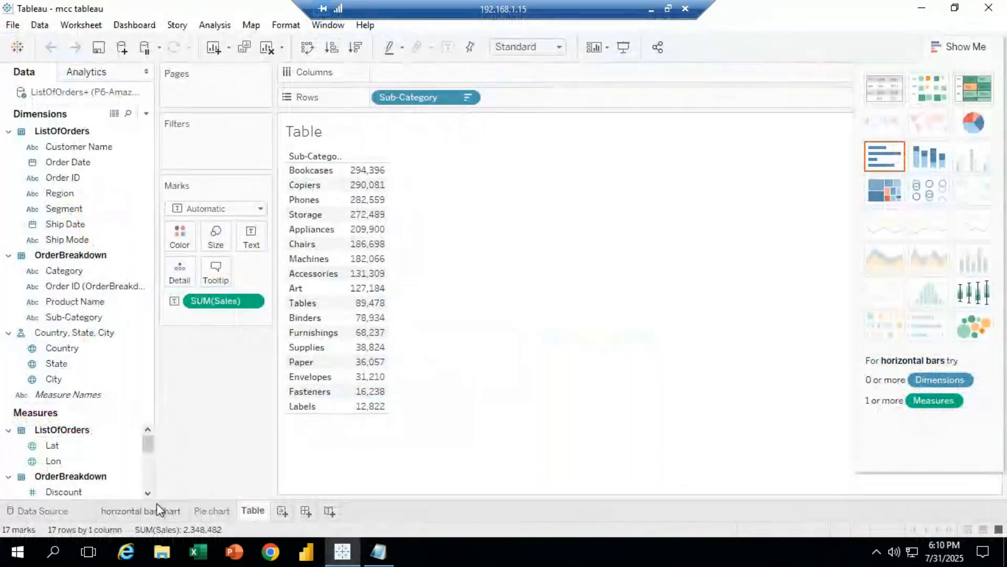
click(158, 510)
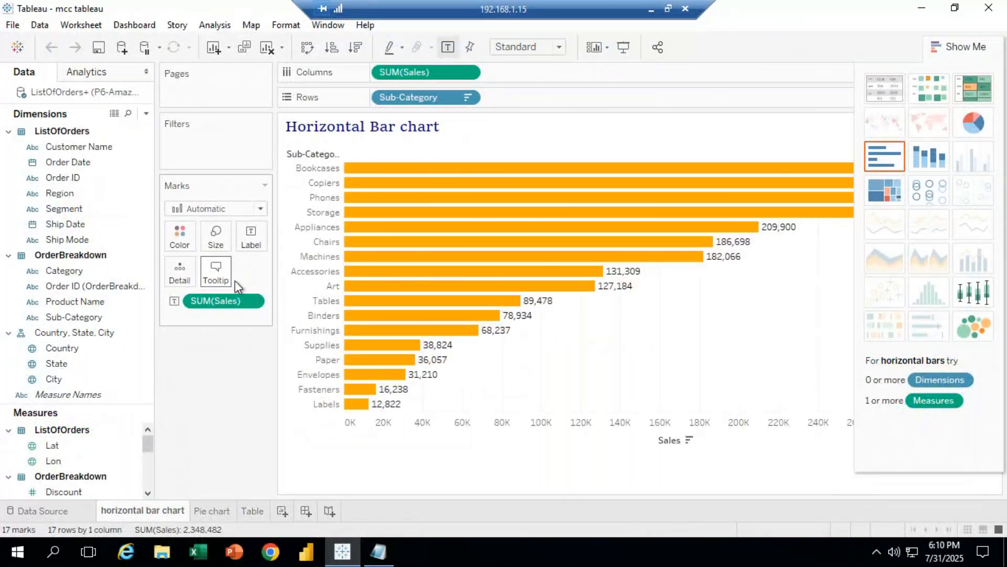
click(206, 514)
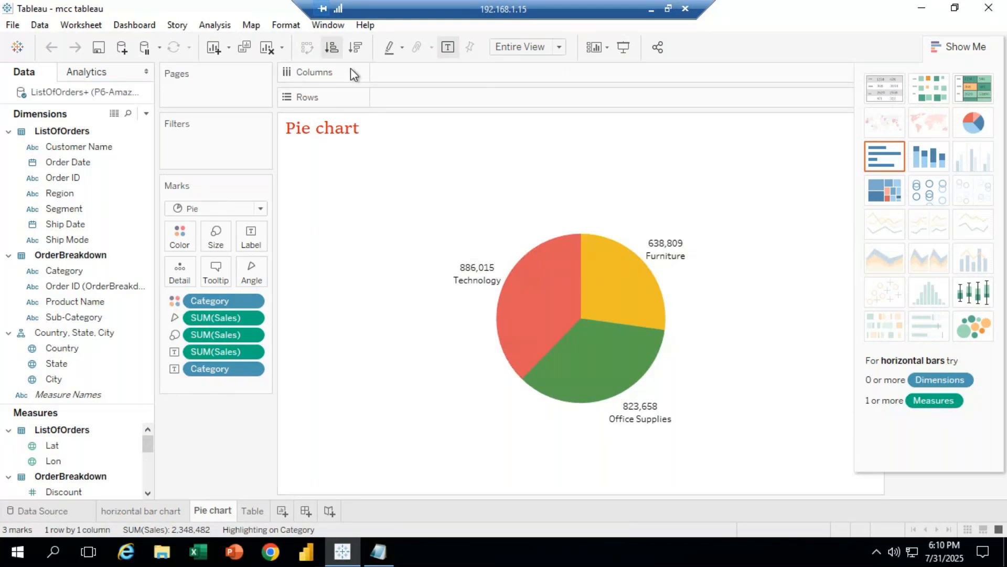
Swap the rows and columns of the horizontal bar chart and swap them back.
click(173, 513)
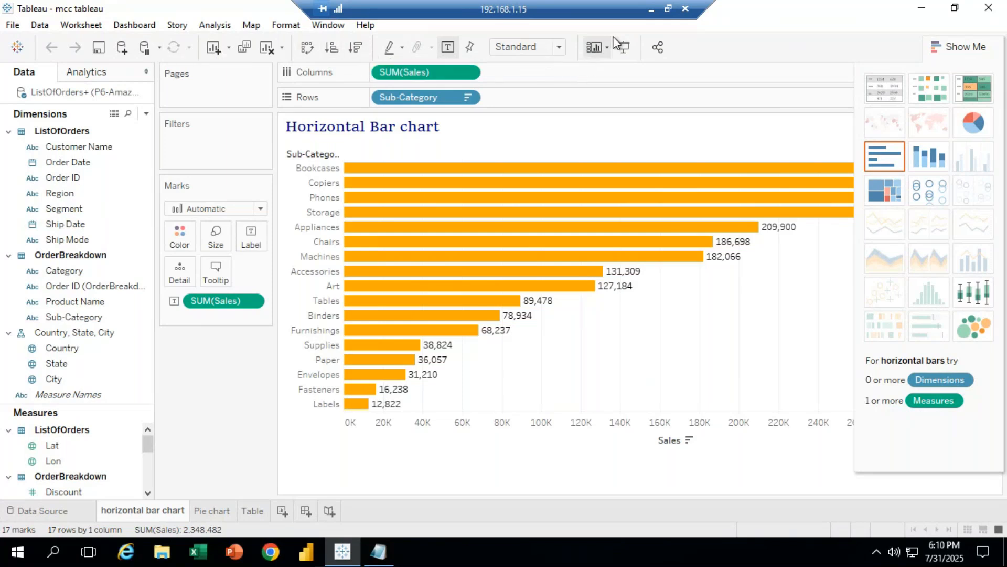
click(308, 47)
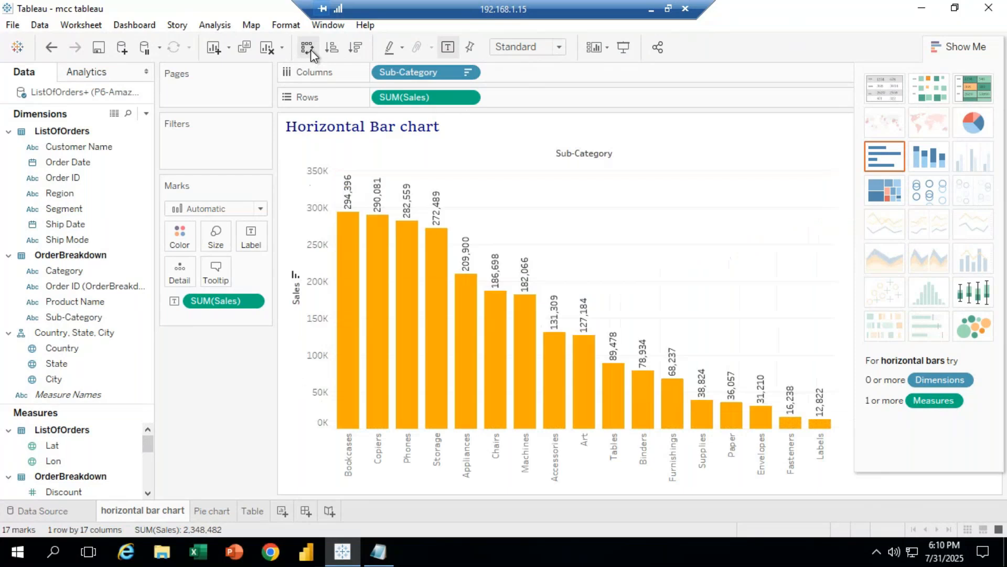
click(310, 49)
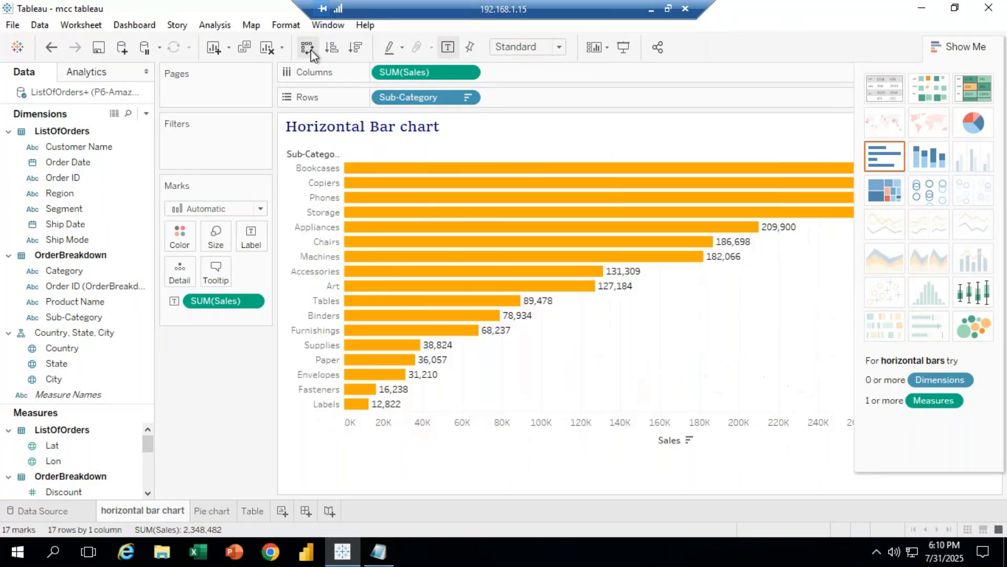
Review the Pie chart, Table and horizontal bar chart sheets of the workbook.
click(219, 510)
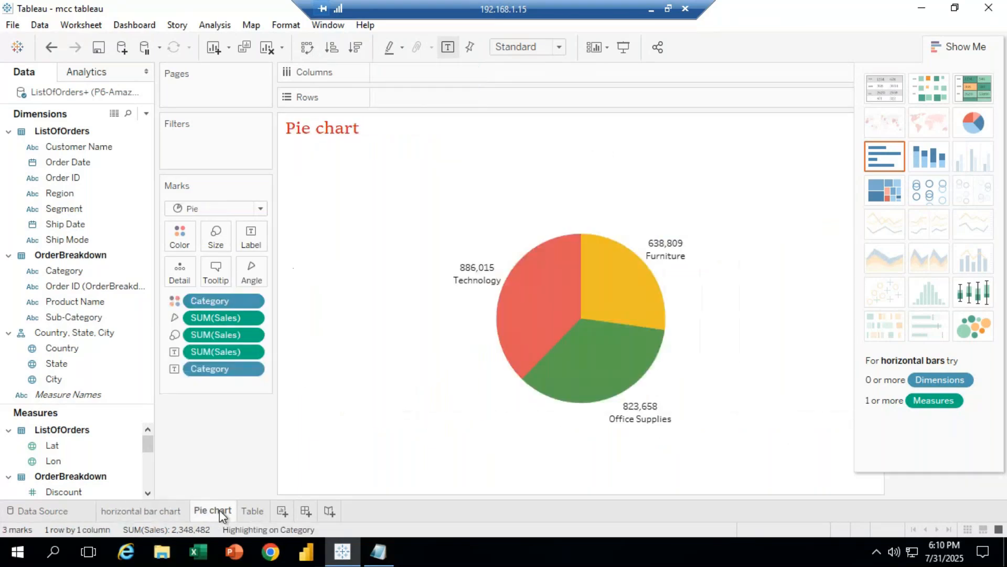
click(255, 511)
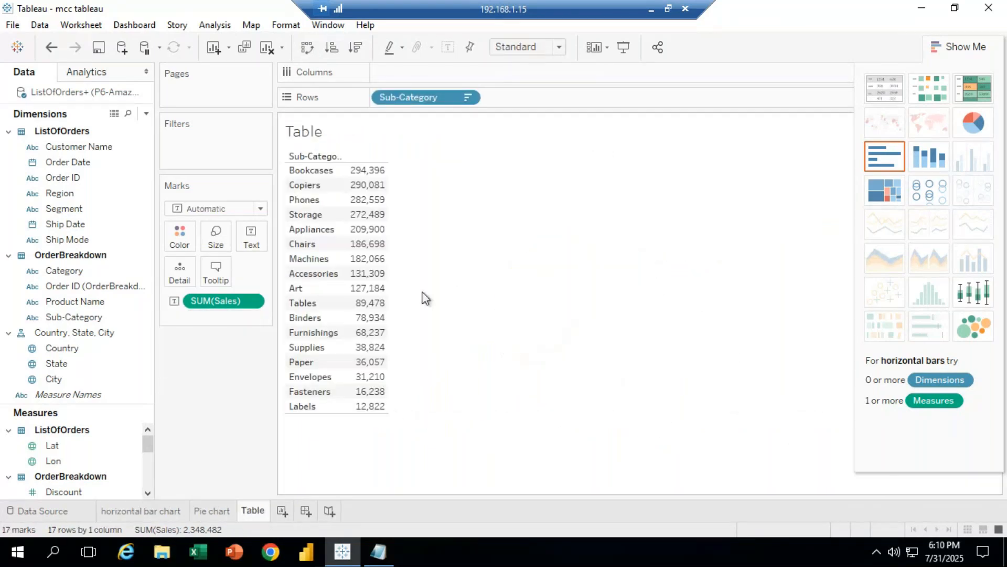
click(208, 511)
click(157, 511)
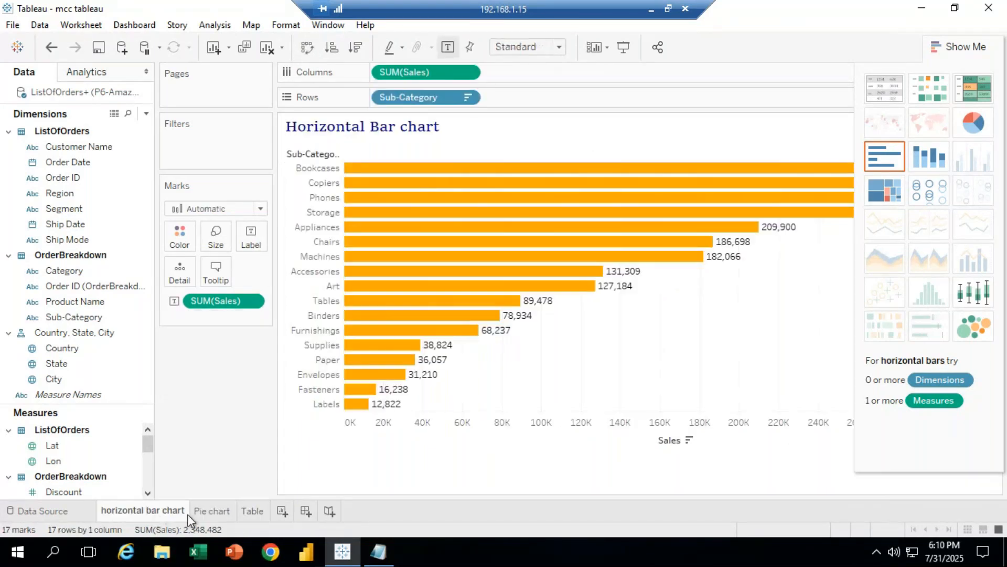
On the Pie chart sheet, move the Show Me panel below the Category and SUM(Sales) legends and check the Category legend's options.
click(211, 512)
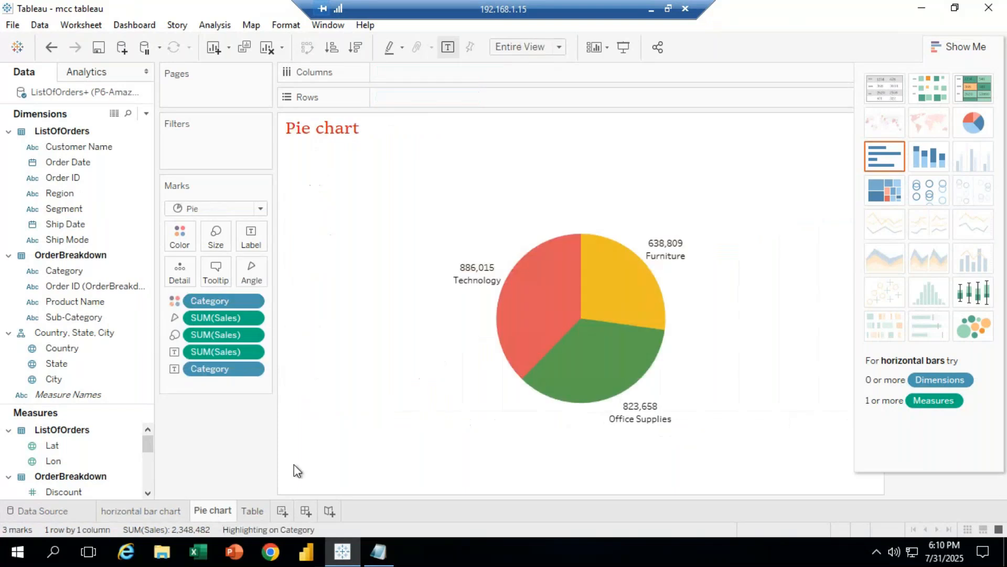
drag(968, 47, 979, 108)
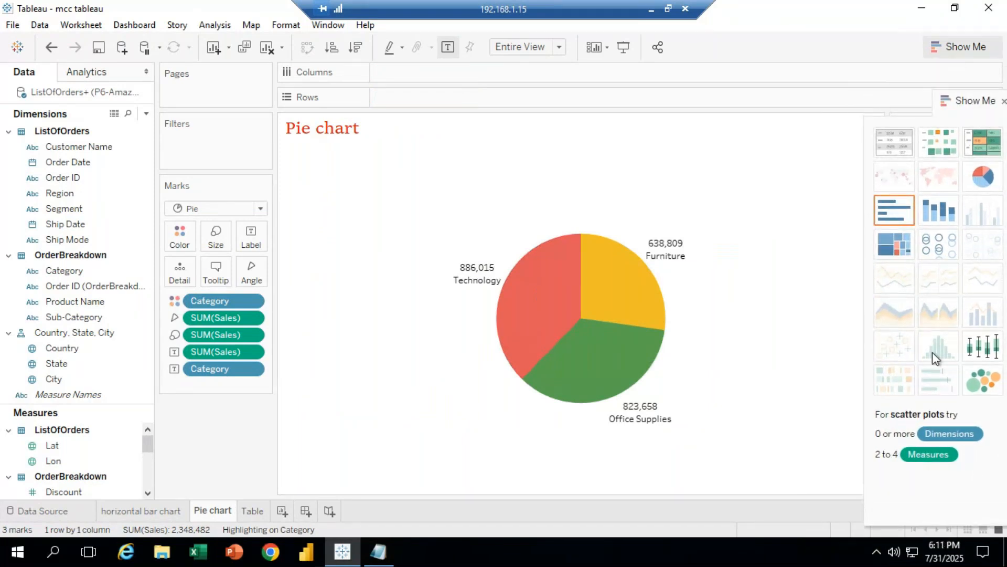
drag(969, 149, 987, 209)
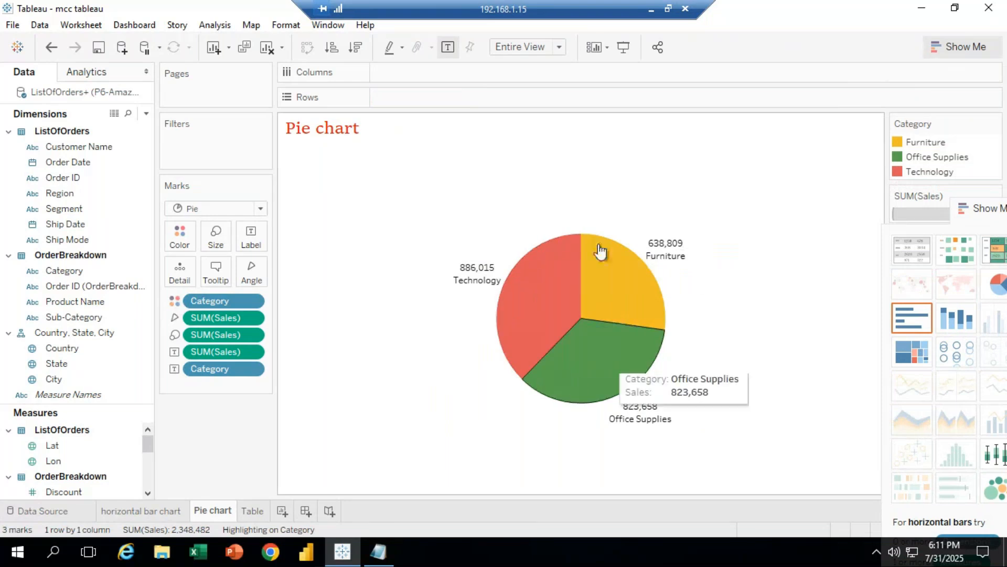
drag(979, 222, 988, 267)
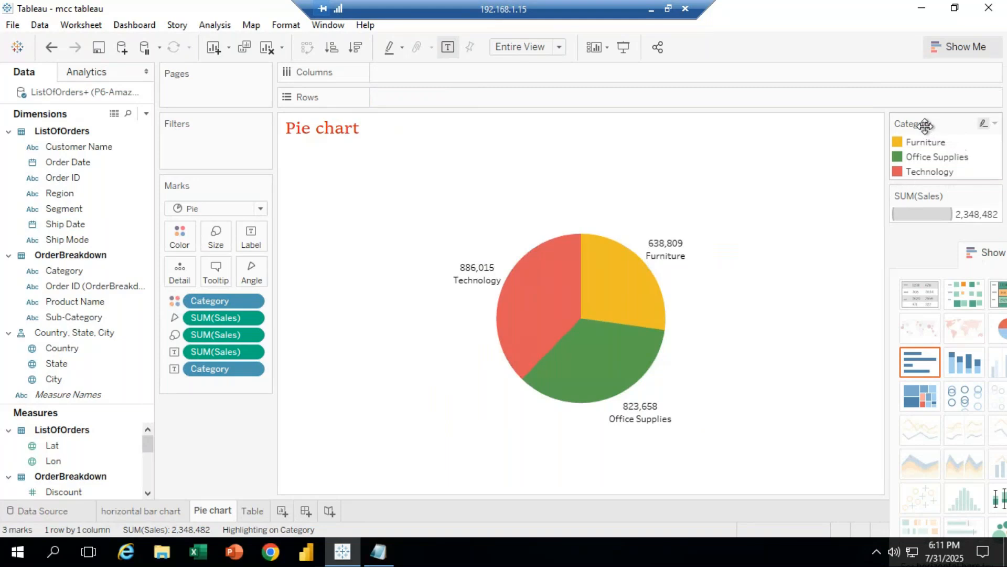
click(995, 125)
click(782, 144)
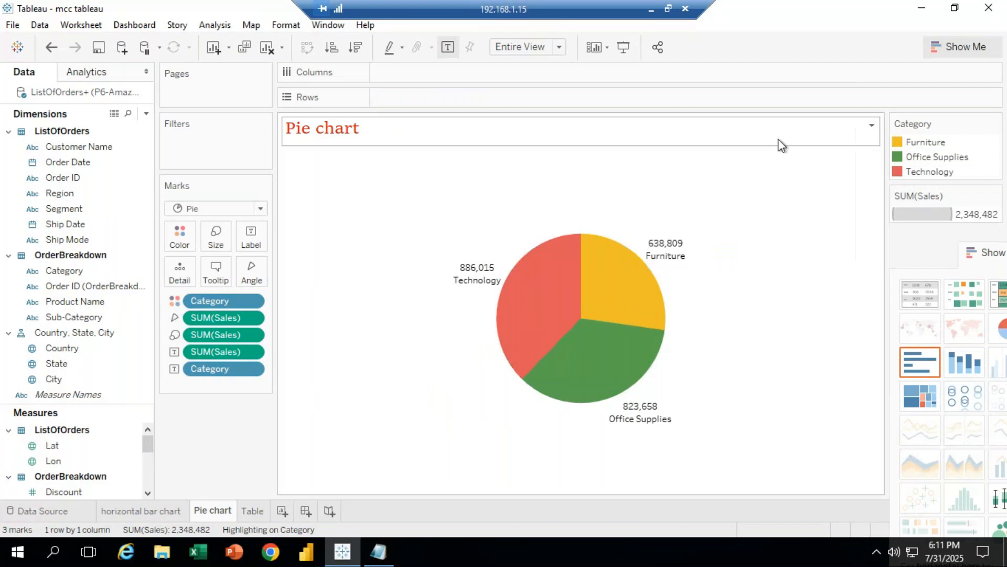
Move the Show Me panel back up over the legends, then open the Table sheet and clear all its contents.
drag(987, 253, 943, 110)
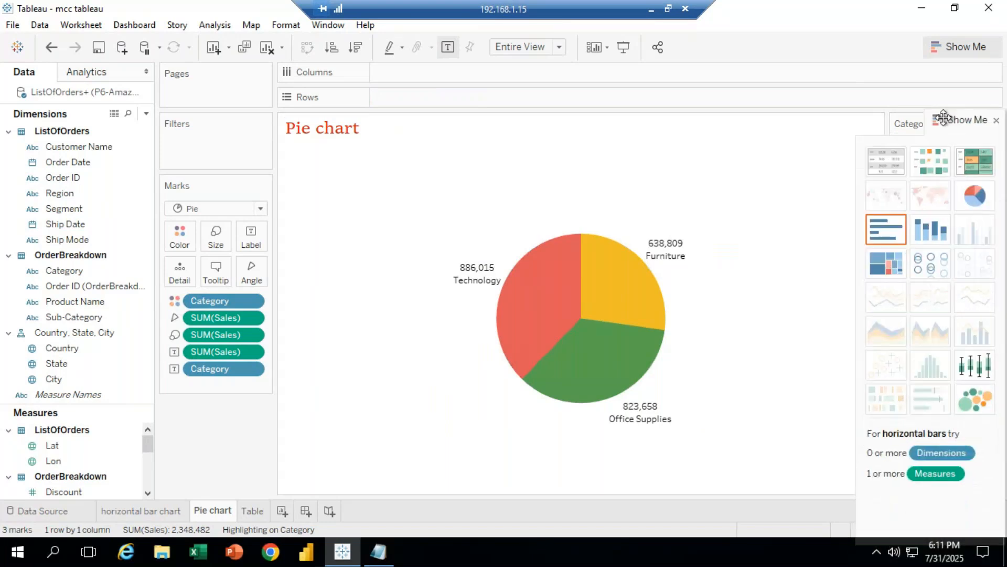
click(253, 509)
mouse_move(255, 511)
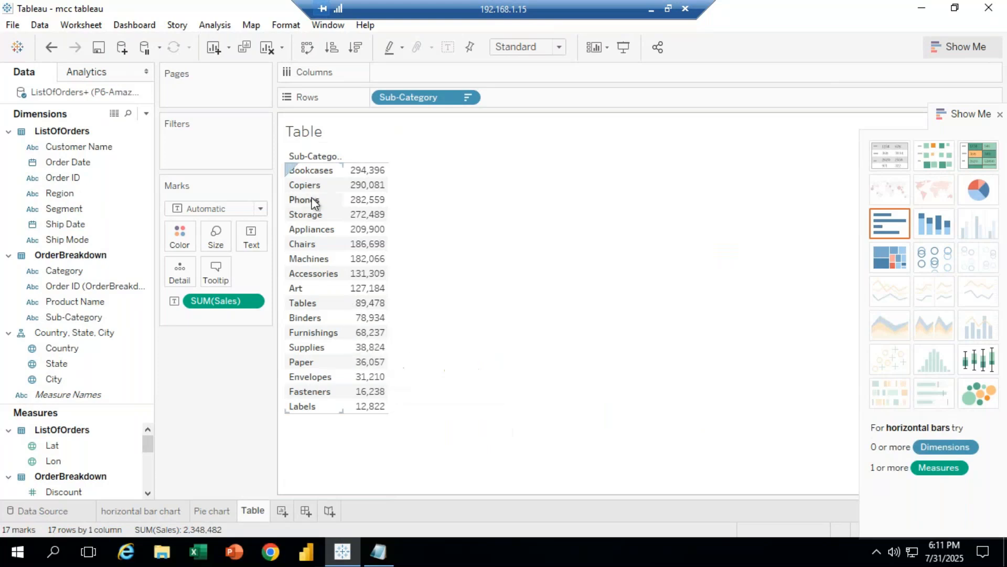
click(267, 48)
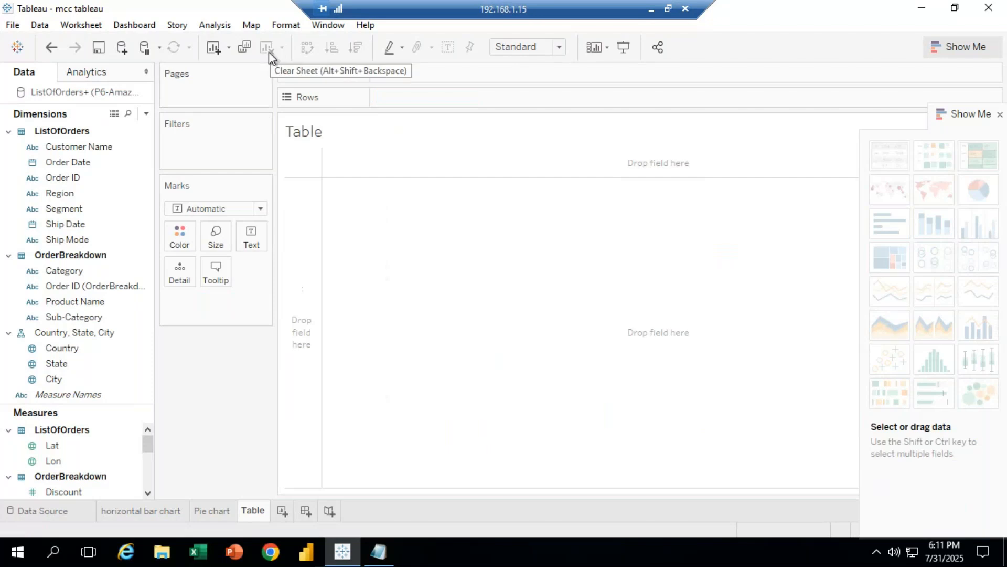
Switch to the mcc data.txt notes in Notepad and add the line "To clear the sheet --> Alt+Shift+ backspace" at the end.
click(378, 554)
drag(789, 196, 789, 383)
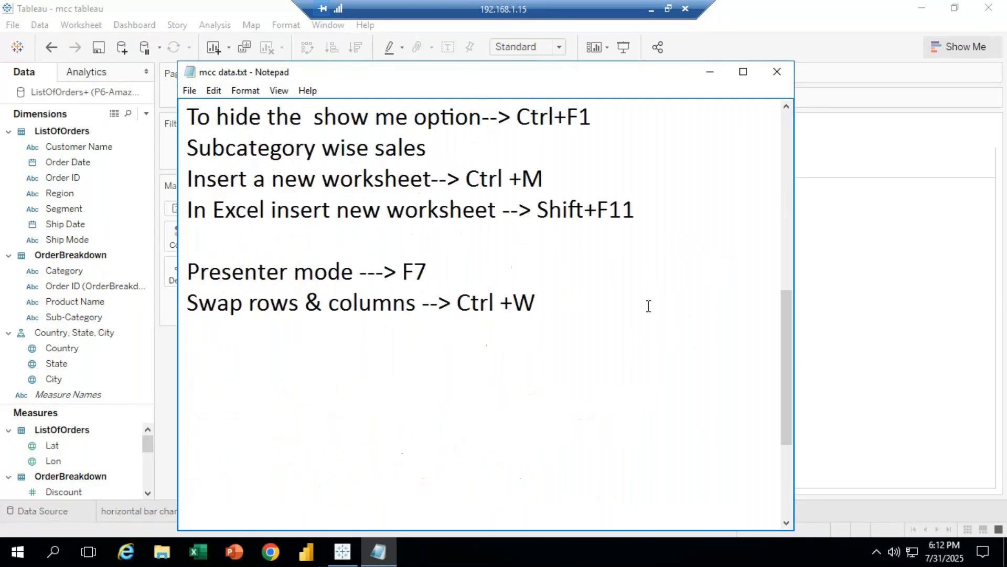
click(648, 306)
key(Return)
text(To clear the )
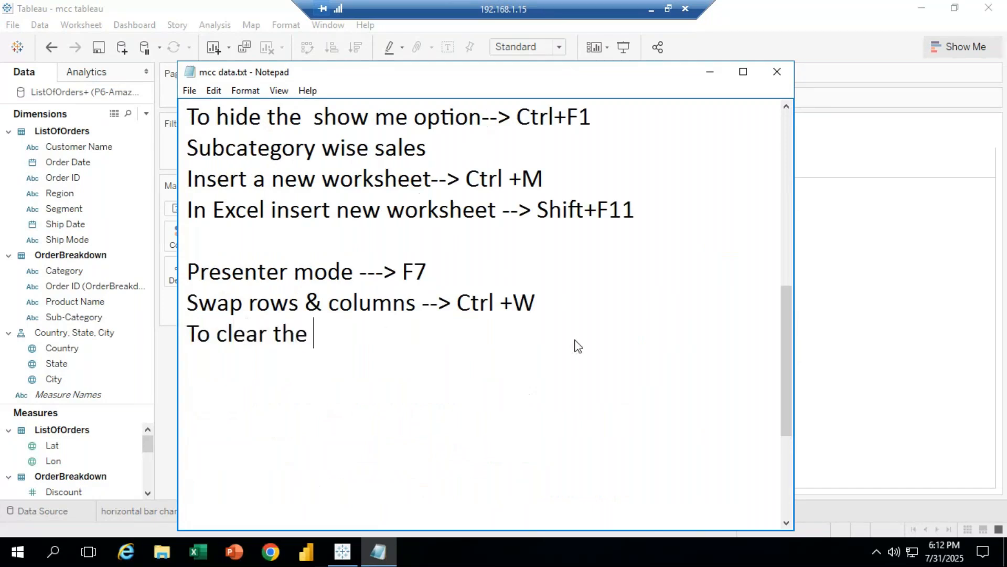
text(sheet --)
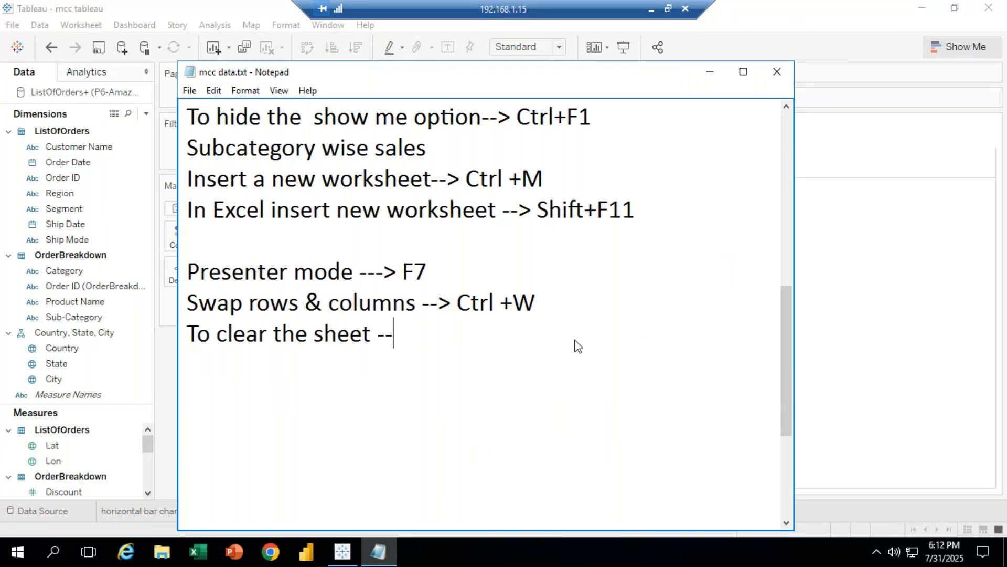
text(> Alt+S)
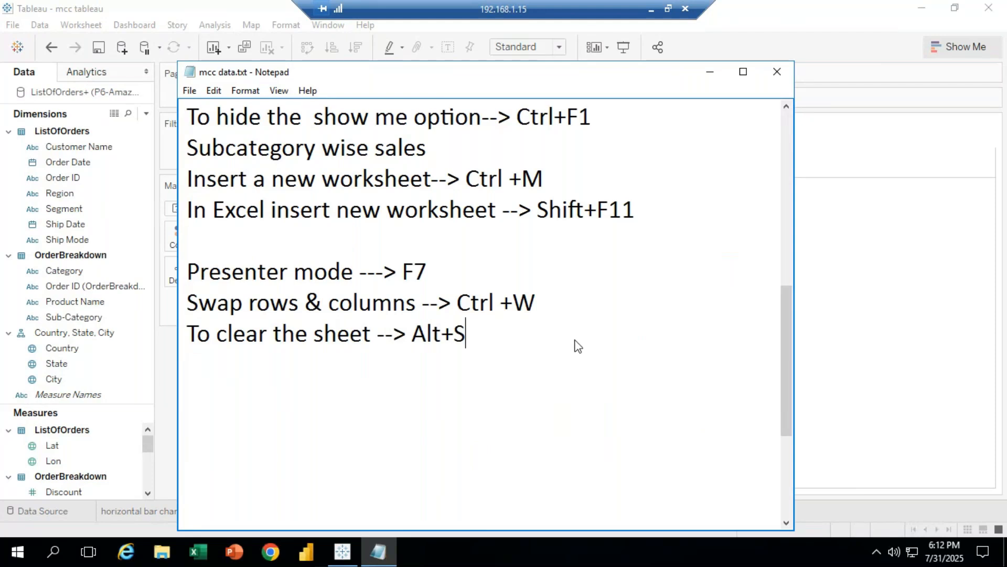
text(hife)
key(BackSpace)
text(t+)
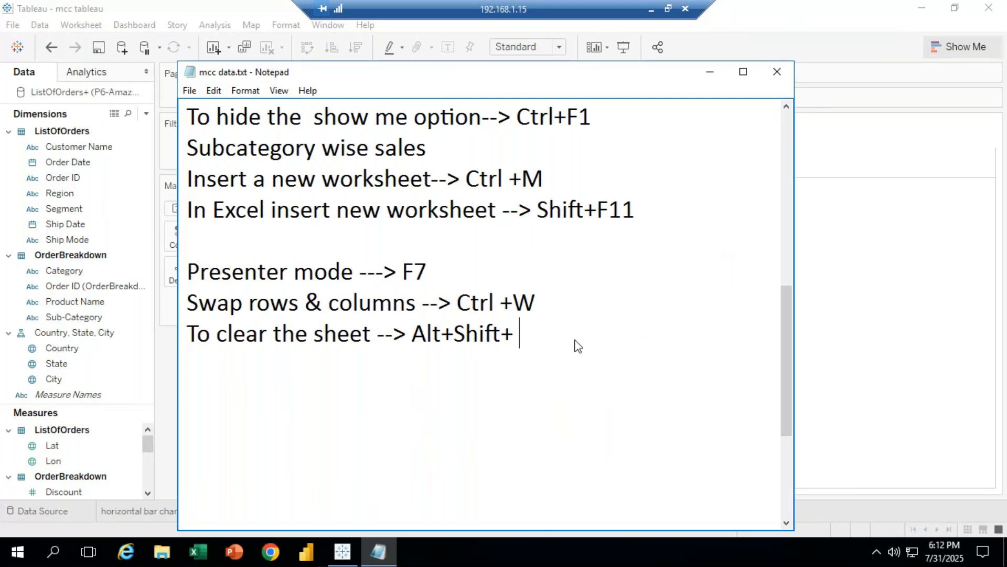
text(backspace)
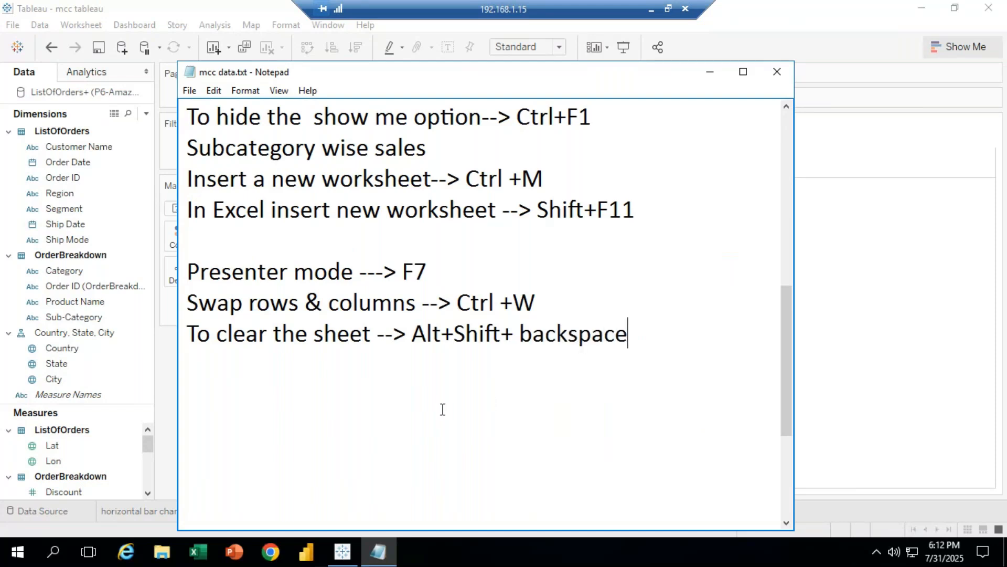
Review the earlier shortcut notes on hiding the Show Me option and on presenter mode.
drag(782, 377, 786, 321)
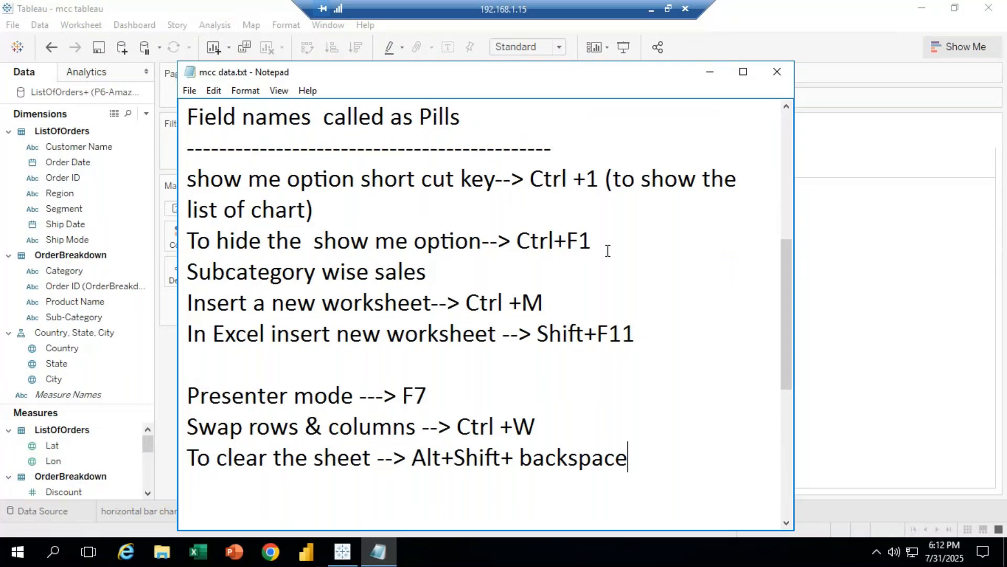
click(518, 240)
key(shift+End)
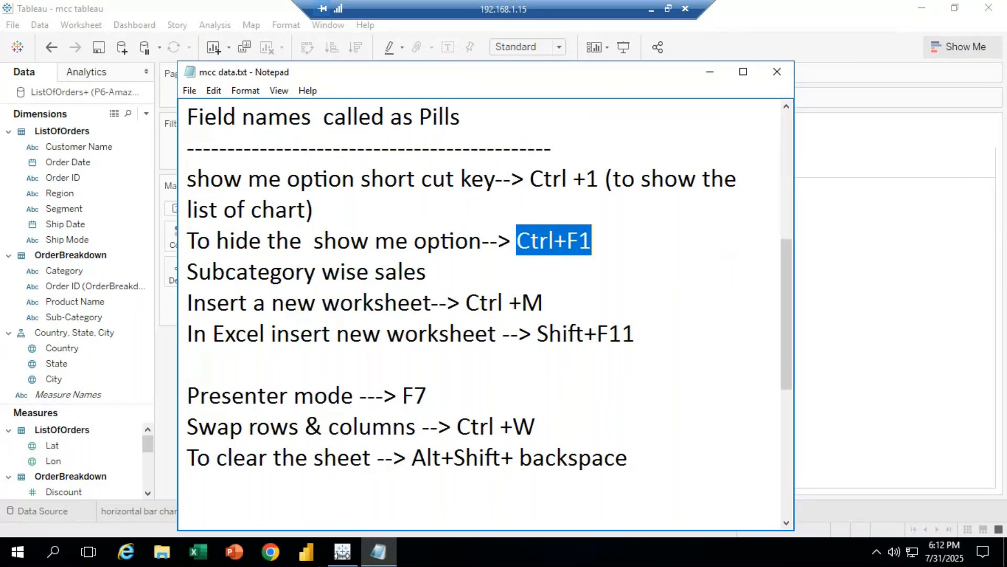
click(425, 397)
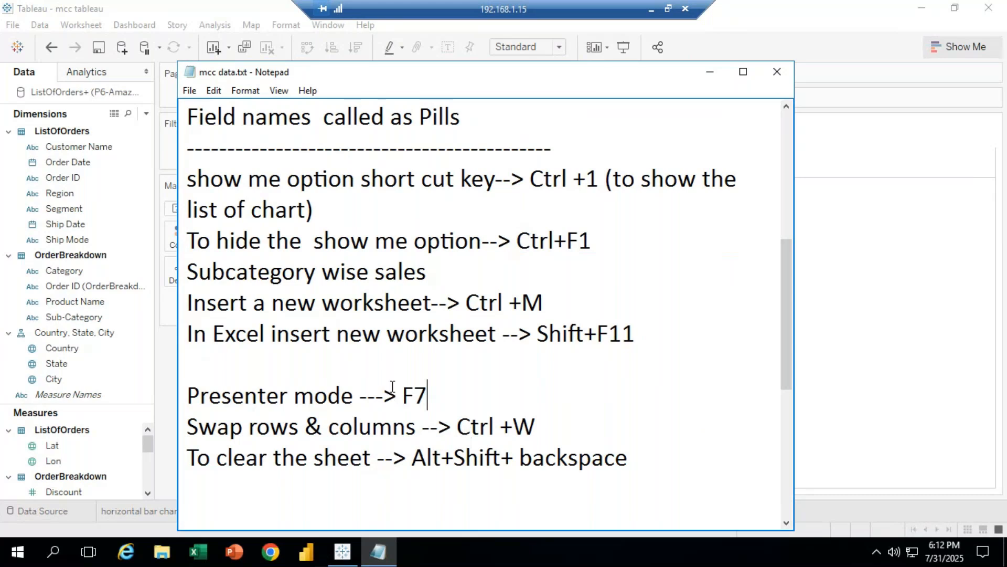
Switch to Tableau, present the workbook from the horizontal bar chart sheet, step between it and the Pie chart, and exit the presentation.
click(342, 550)
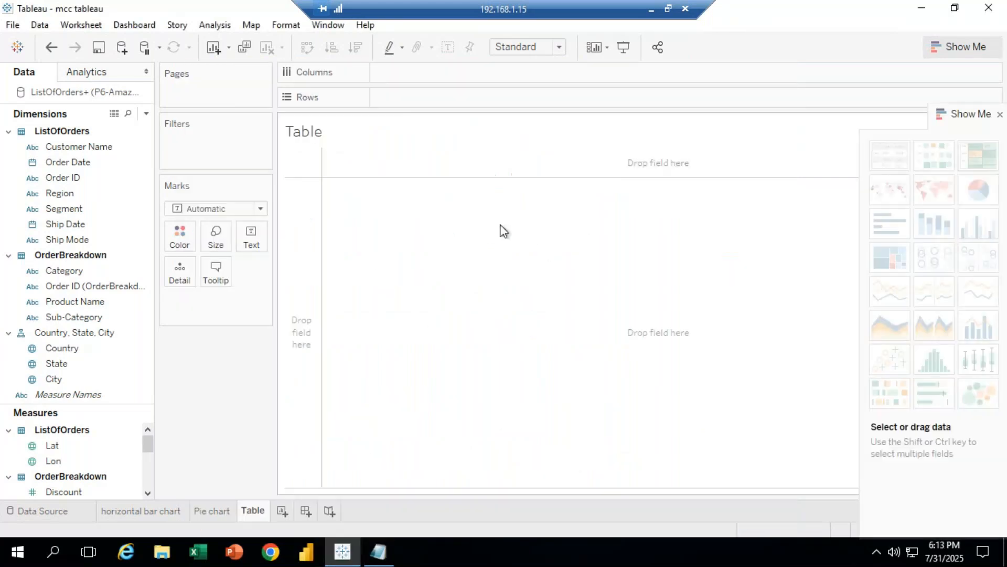
click(232, 510)
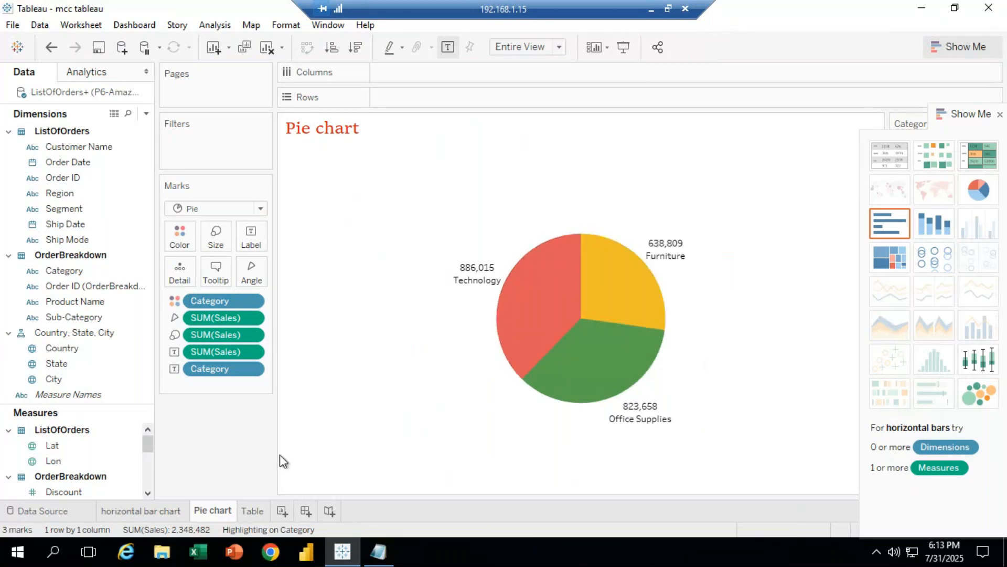
click(141, 511)
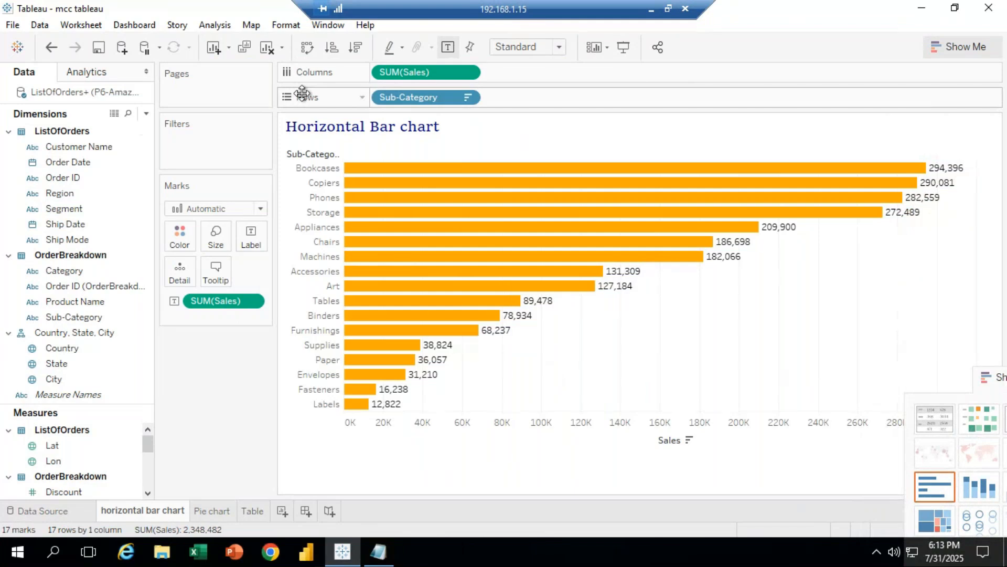
click(627, 50)
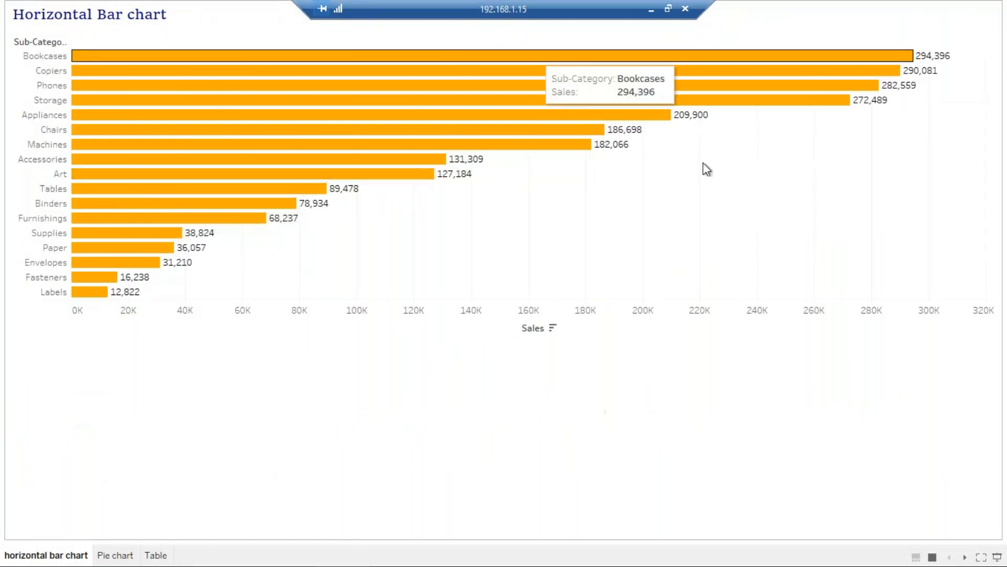
click(965, 558)
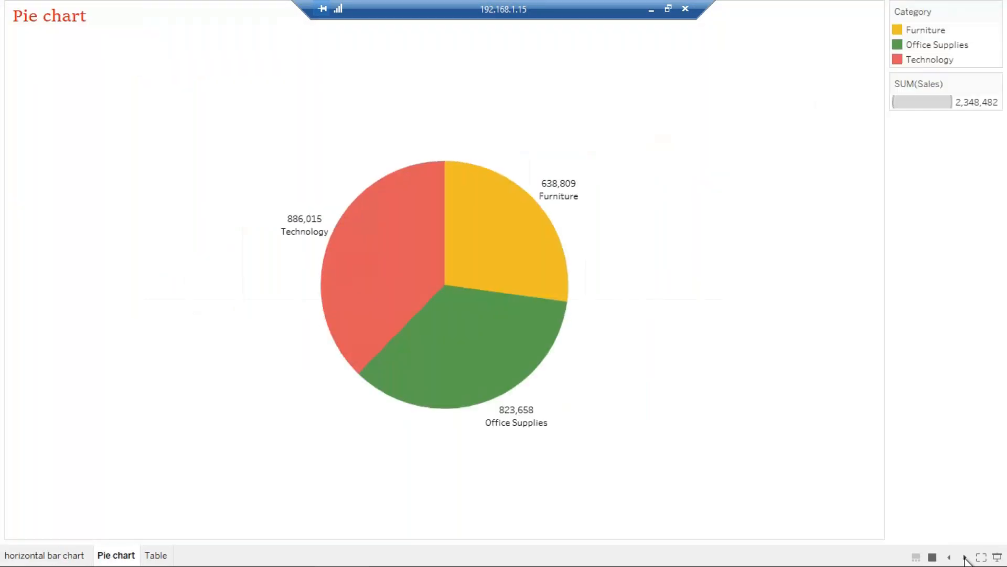
click(951, 558)
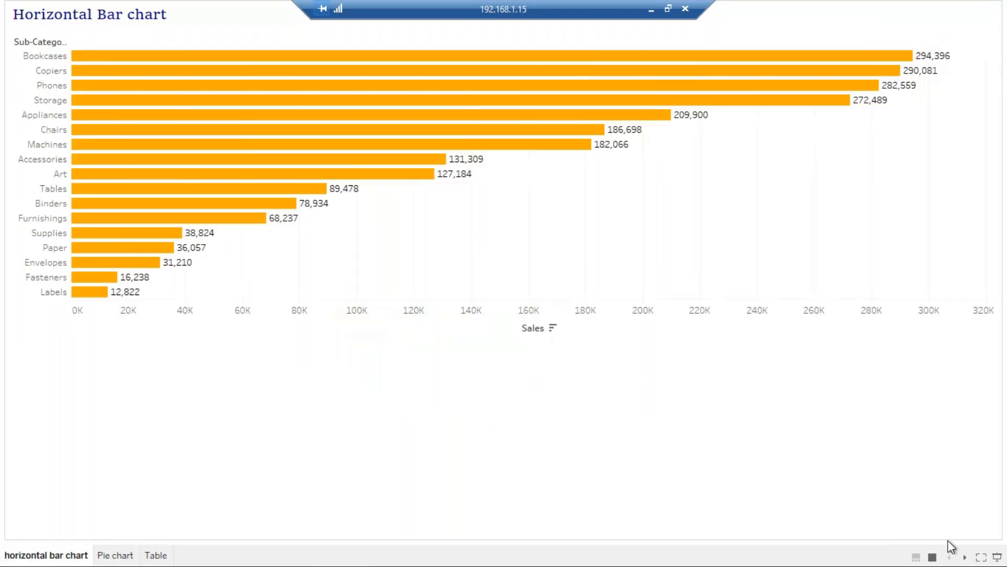
key(Right)
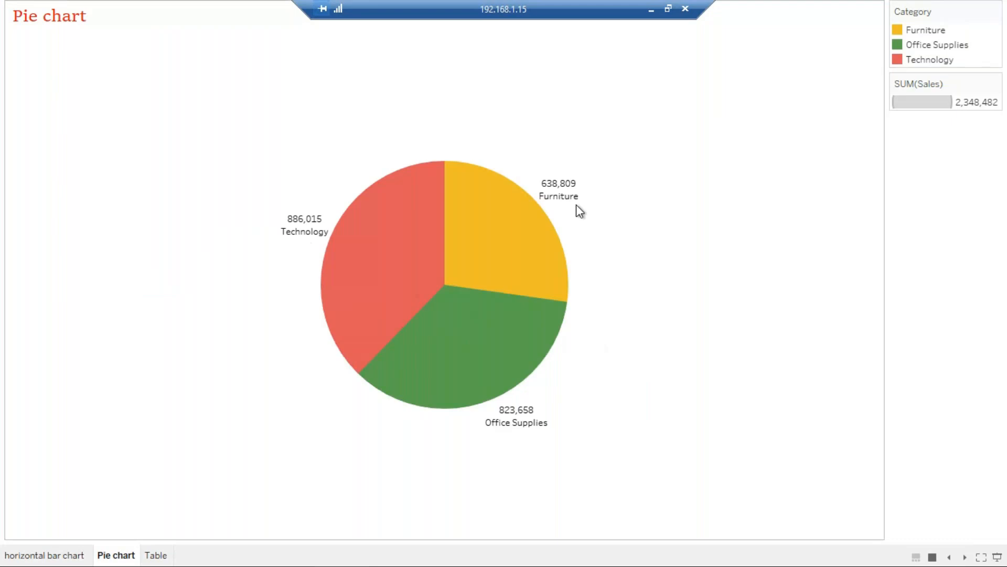
key(Escape)
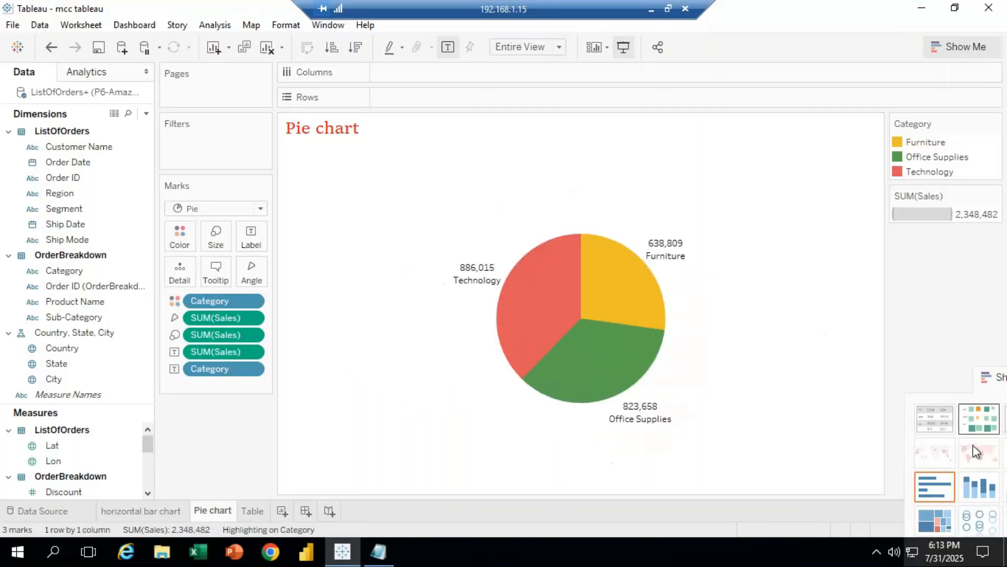
Move the Show Me panel up clear of the legends and check the shortcut notes in Notepad before returning to Tableau.
drag(986, 377, 953, 46)
click(380, 552)
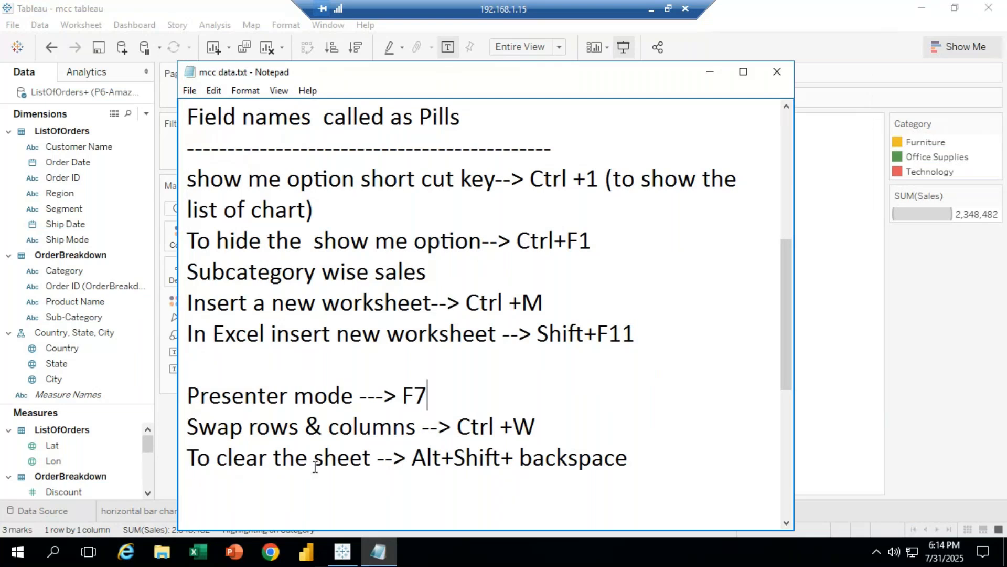
click(338, 559)
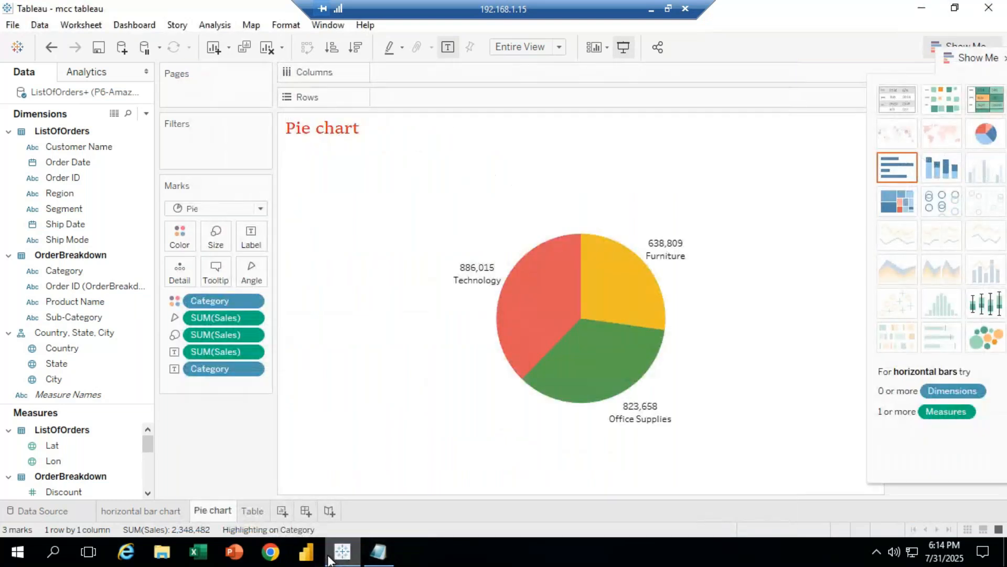
Rename the Table sheet as chart.
click(257, 511)
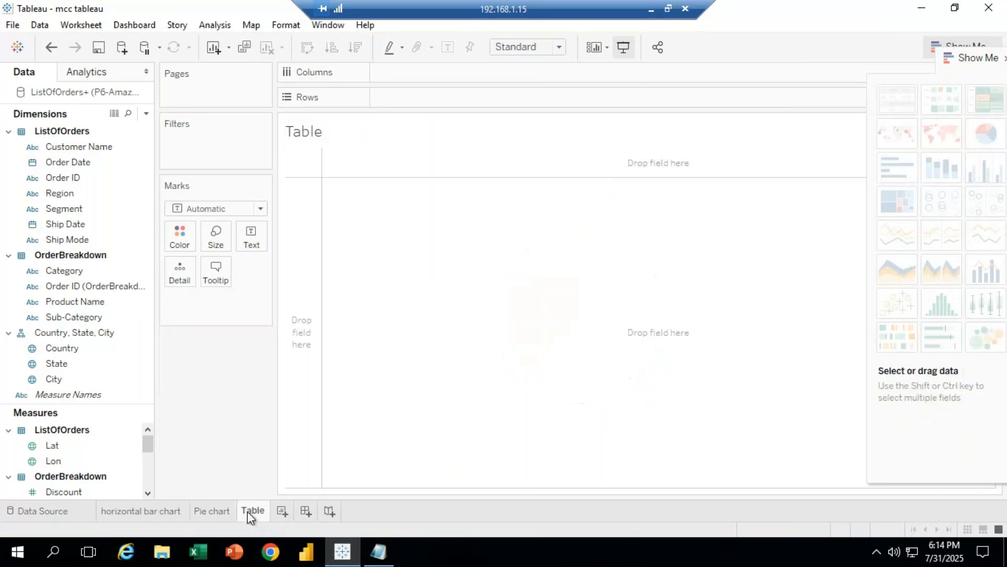
right_click(247, 515)
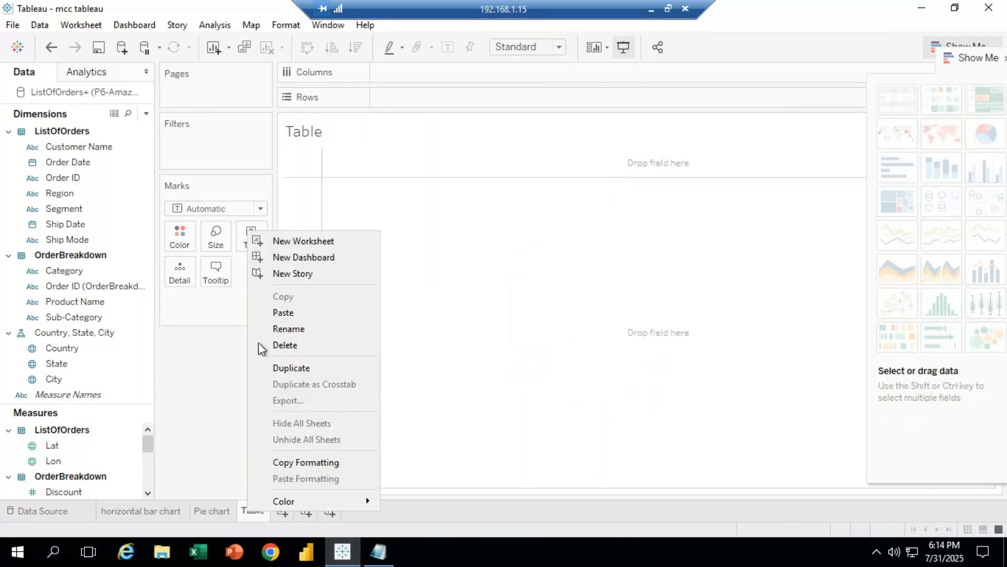
click(283, 328)
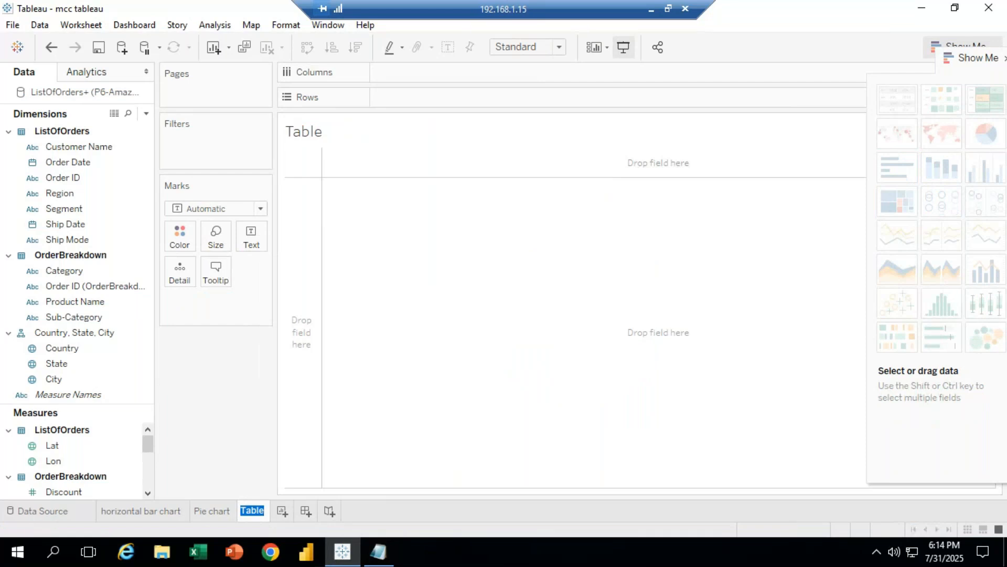
text(chart)
click(409, 509)
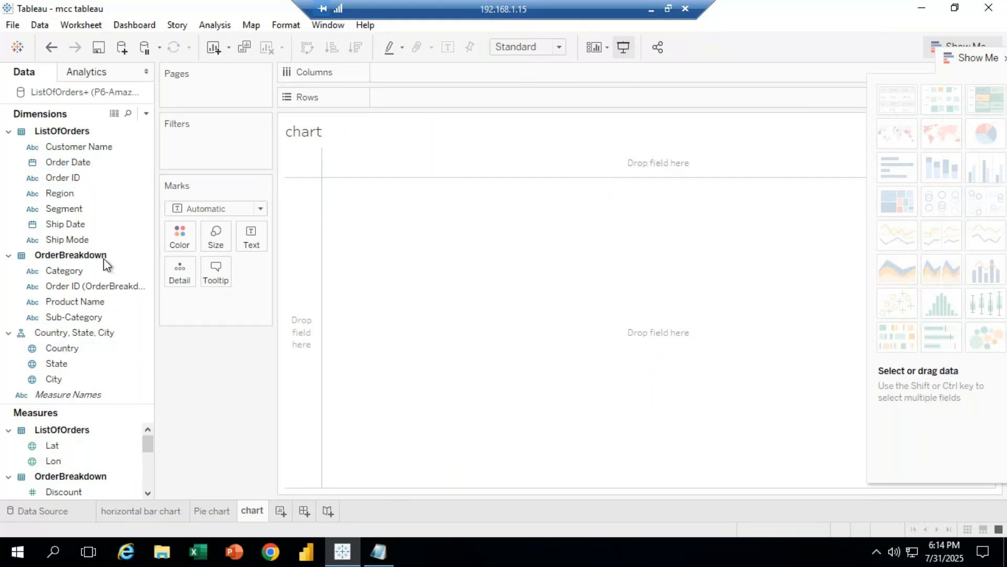
Build a horizontal bar chart on the chart sheet with Category on Rows and the sum of Sales on Columns.
click(76, 163)
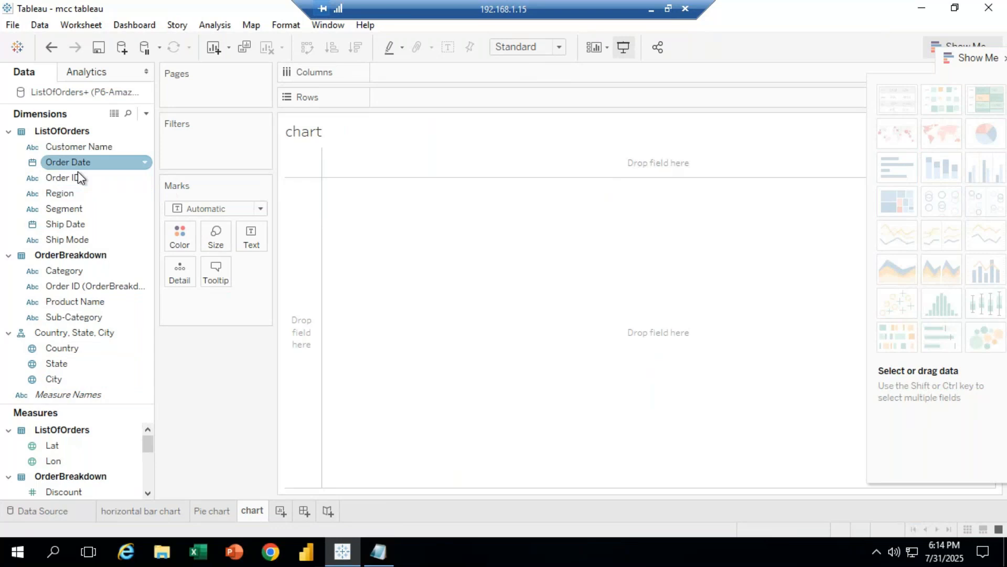
drag(86, 270, 408, 104)
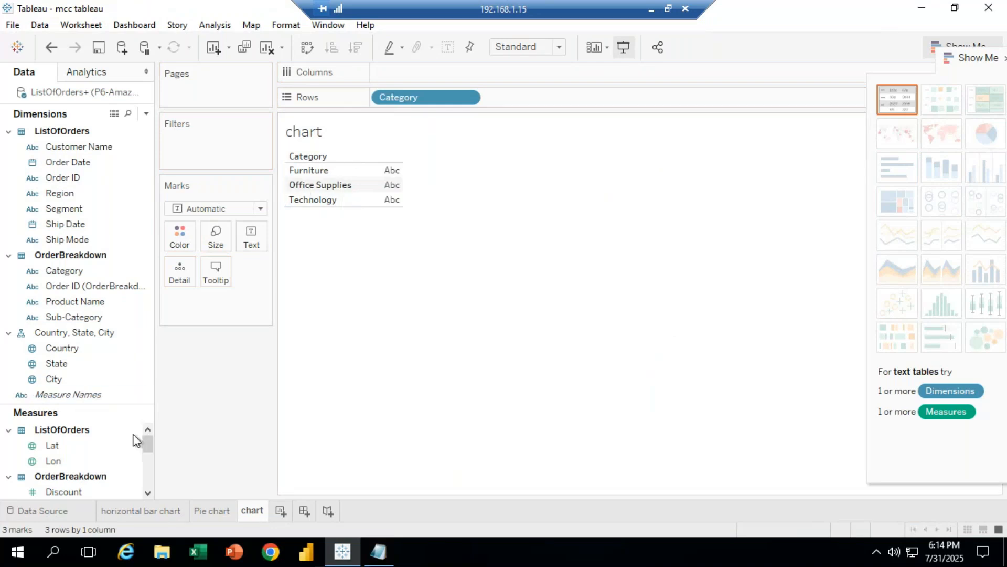
drag(149, 493, 149, 492)
drag(78, 477, 406, 73)
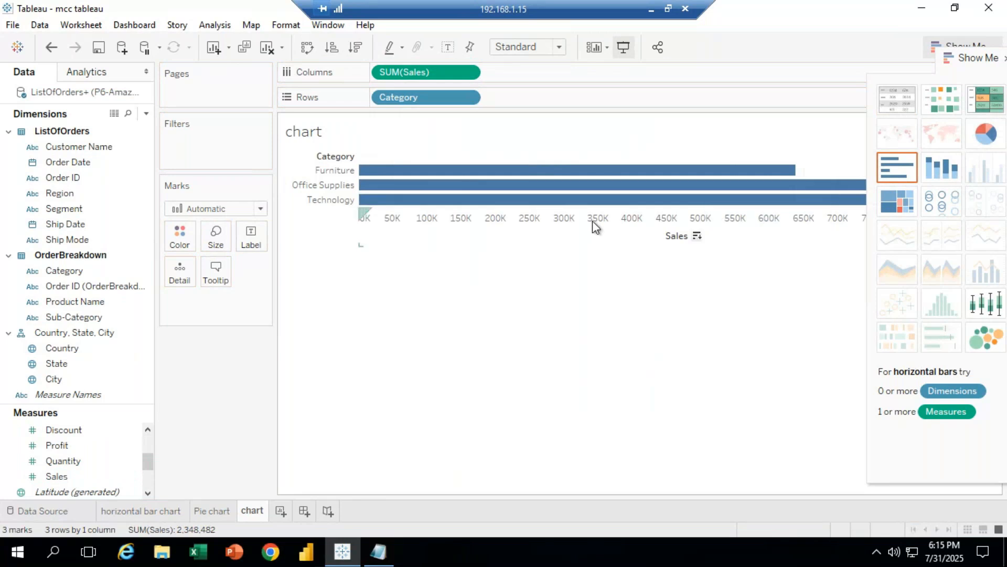
Try the stacked bars chart type for the Category sales and switch back to horizontal bars.
drag(974, 72, 928, 231)
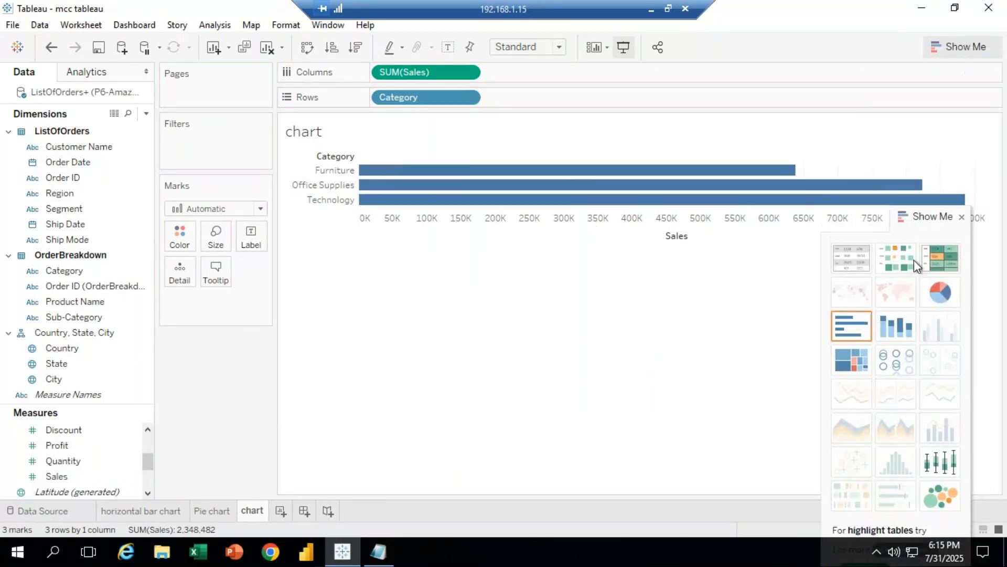
click(899, 329)
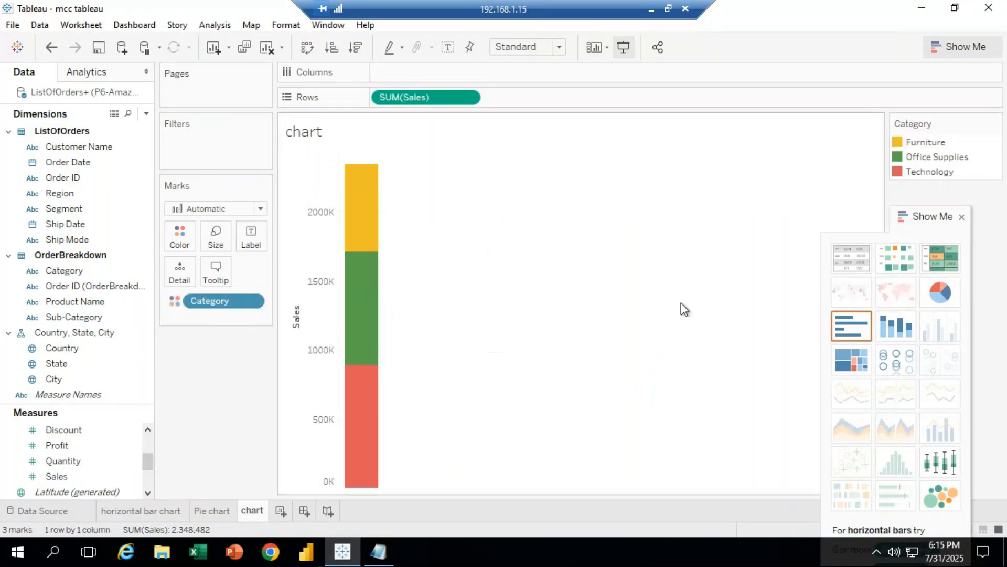
click(867, 332)
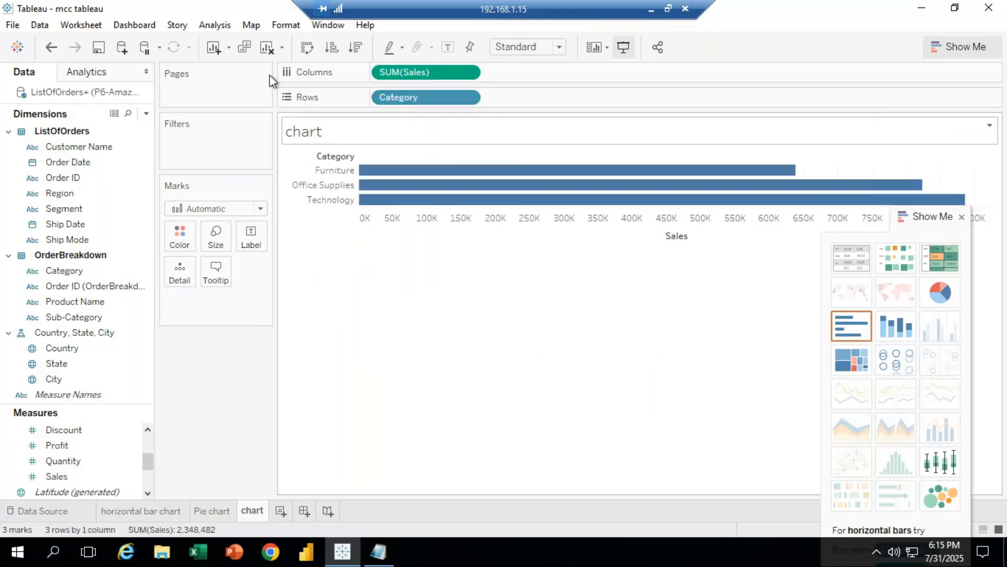
Swap the rows and columns of the Category sales chart, inspect the vertical bars, and swap them back.
click(309, 48)
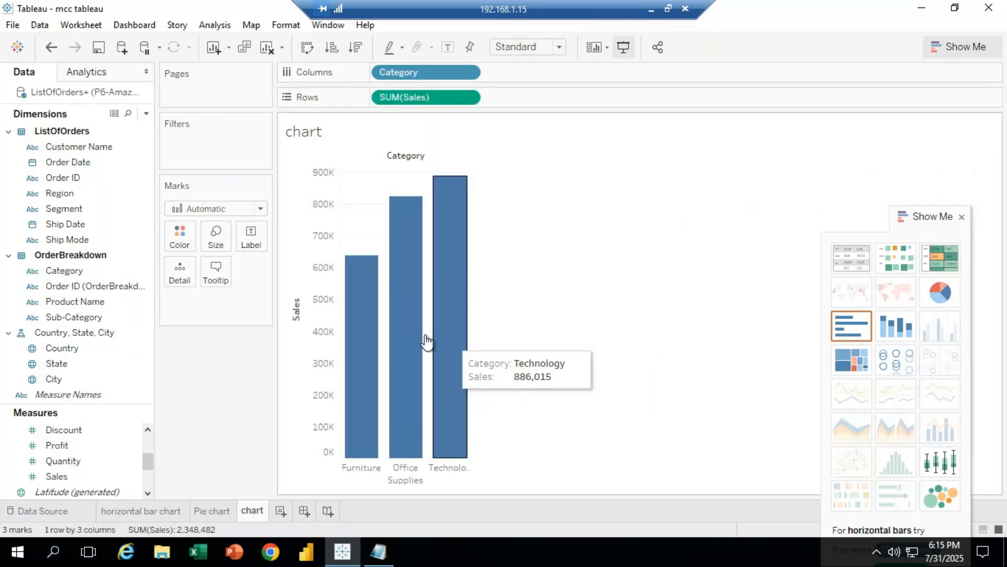
mouse_move(418, 355)
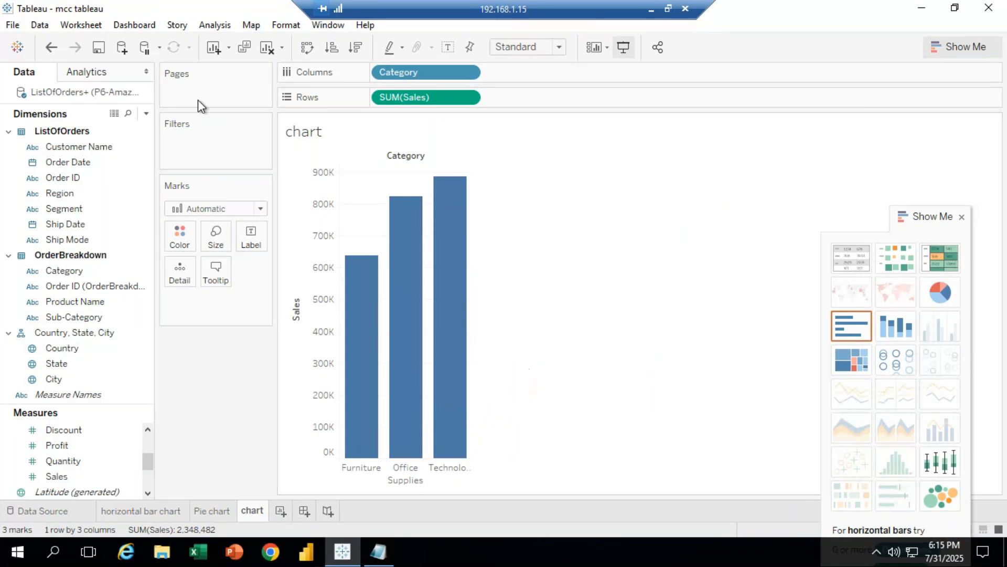
click(308, 48)
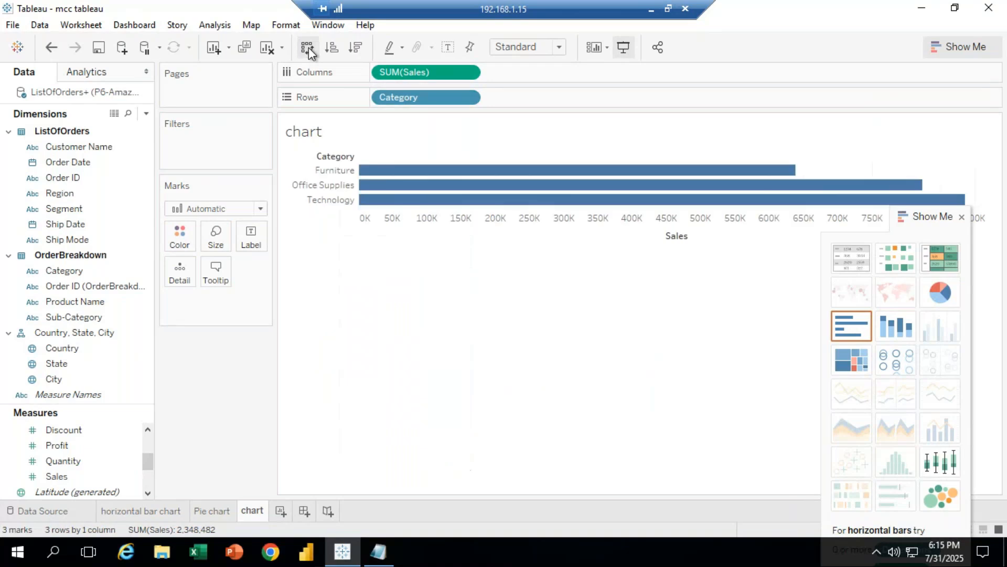
Swap the rows and columns to make vertical bars, compare the ascending and descending sorts, and leave Category sorted descending by Sales.
click(309, 49)
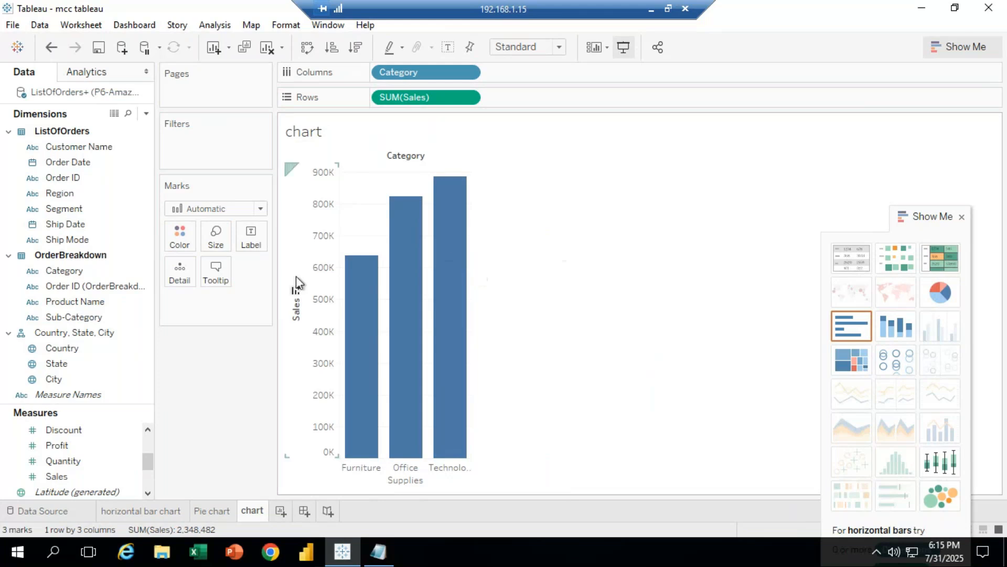
click(357, 52)
click(334, 48)
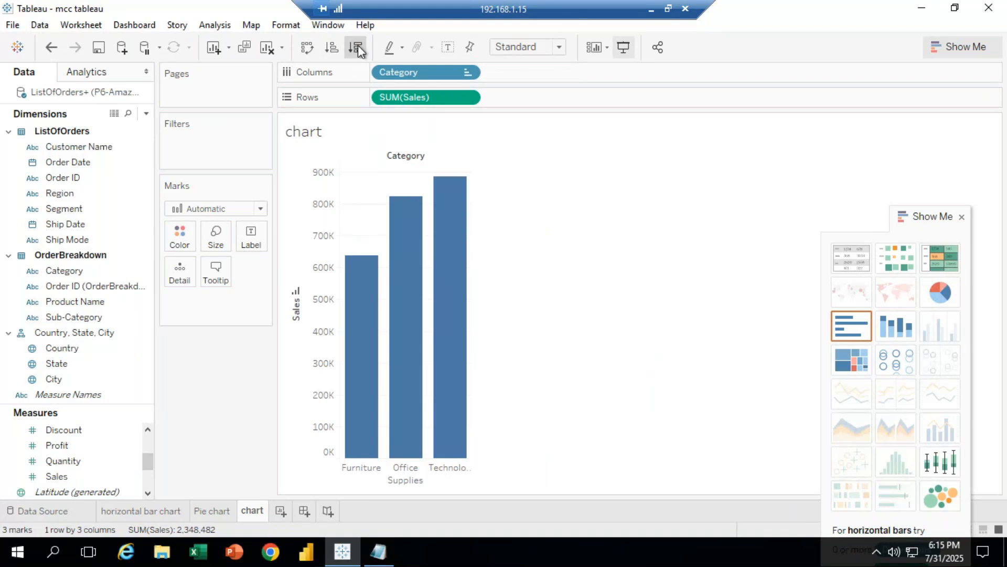
click(357, 46)
click(339, 47)
click(356, 47)
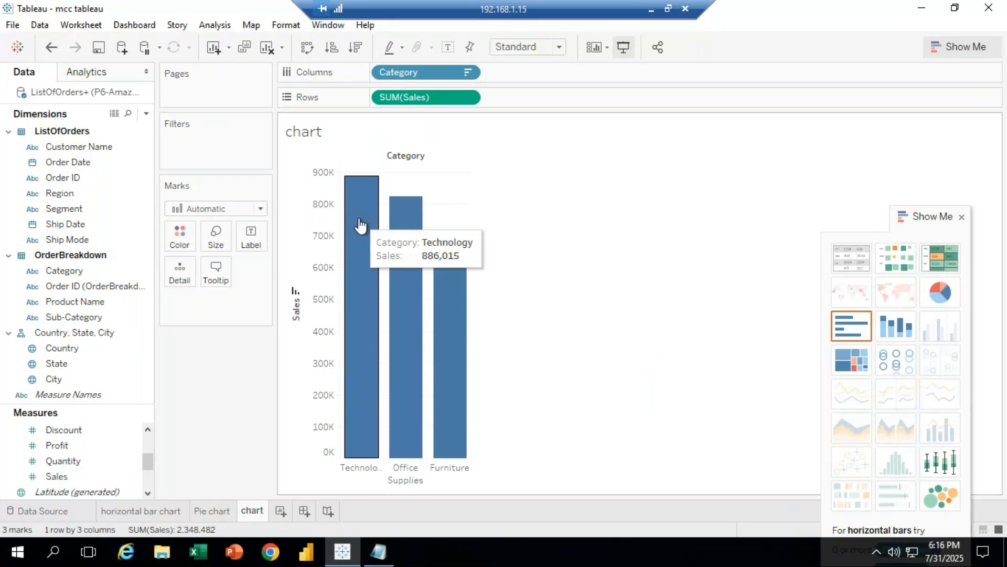
Label each Category bar with the sum of Sales.
click(69, 478)
drag(63, 477, 250, 240)
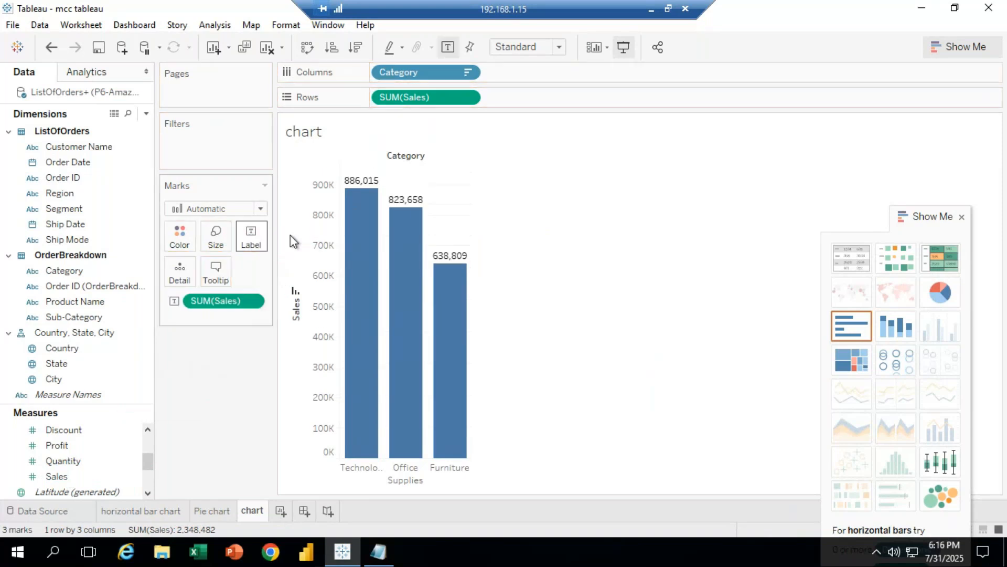
mouse_move(472, 318)
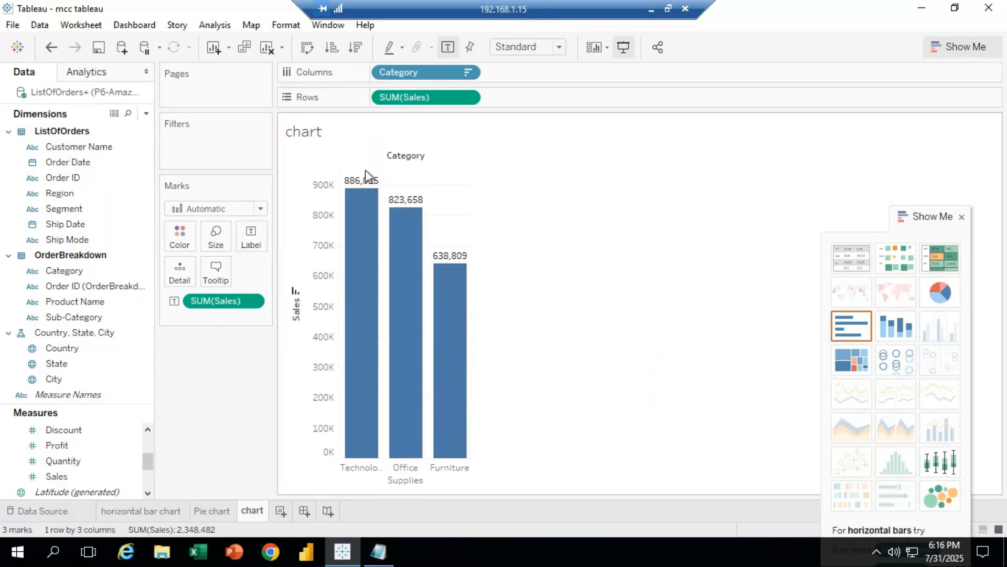
mouse_move(409, 205)
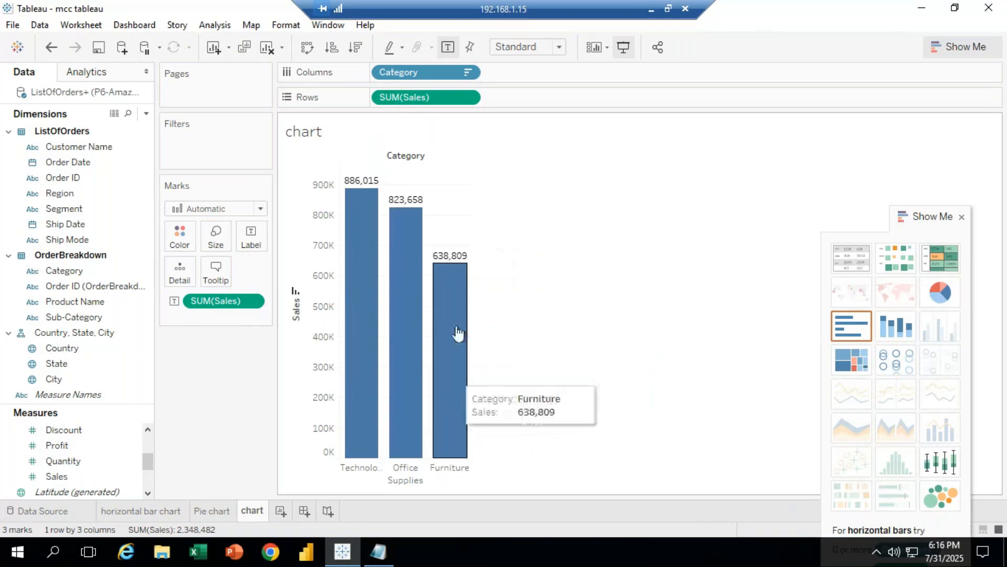
Try light blue, orange, pink and red for the Category bars and settle on light teal.
click(182, 238)
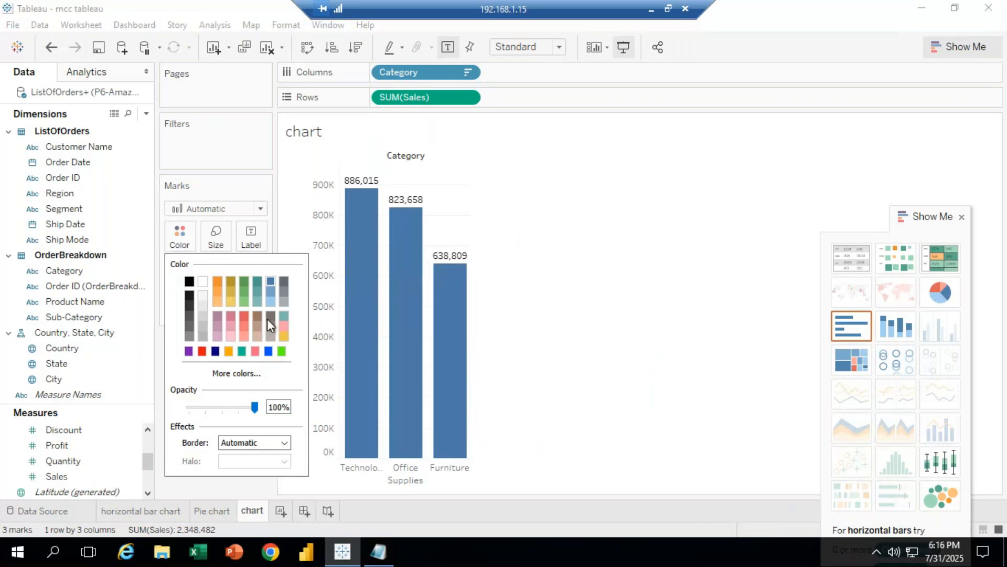
click(271, 293)
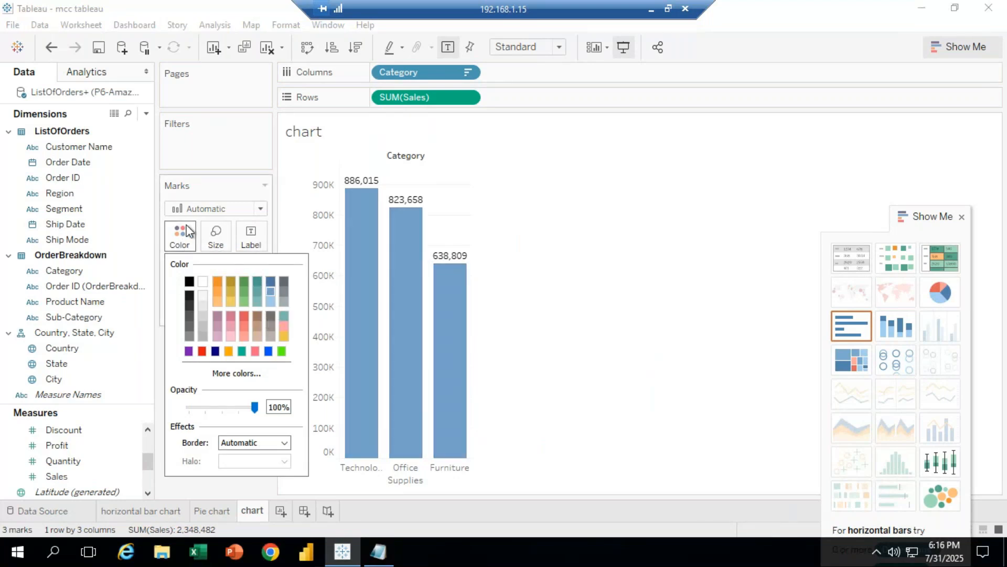
click(219, 290)
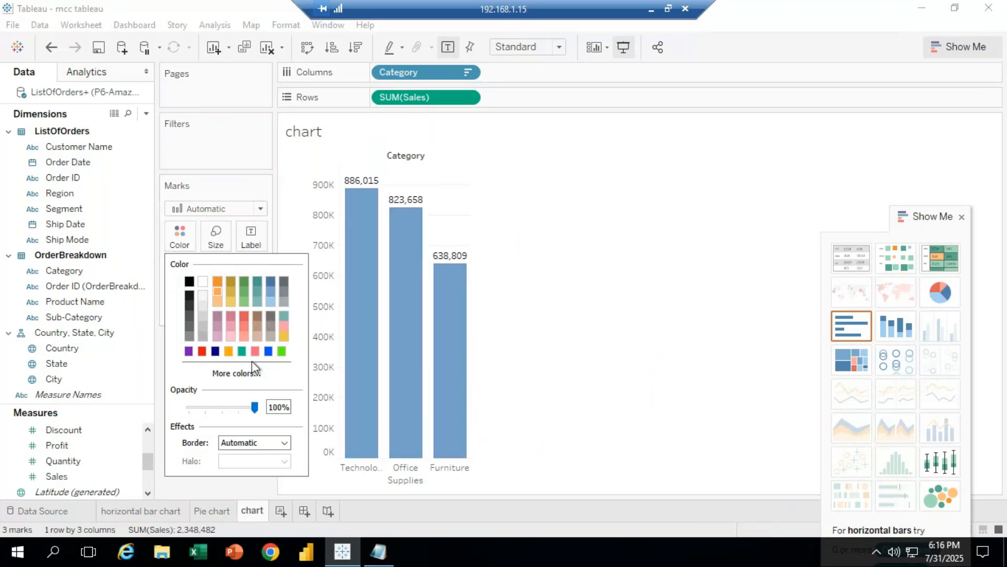
click(284, 325)
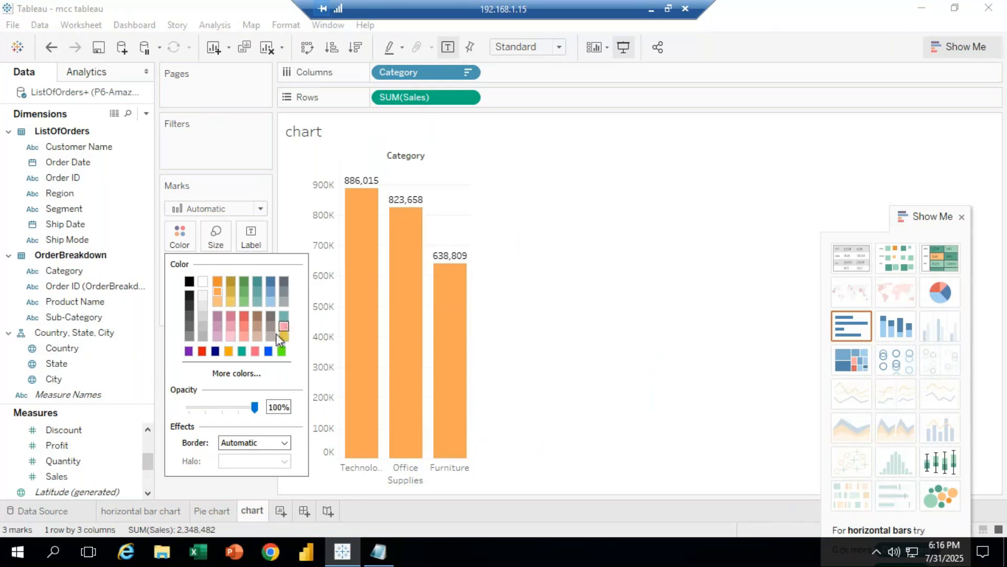
click(243, 317)
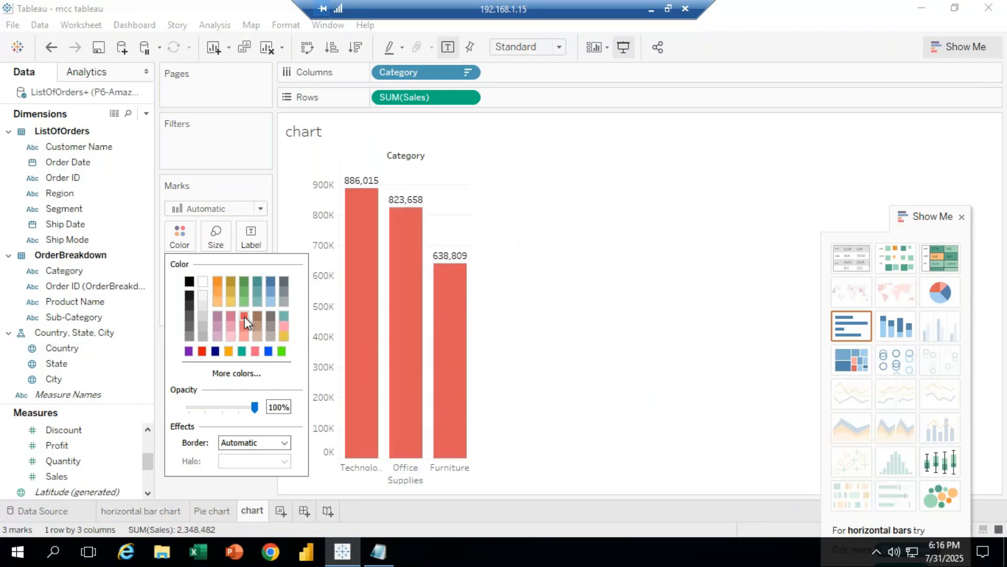
click(284, 317)
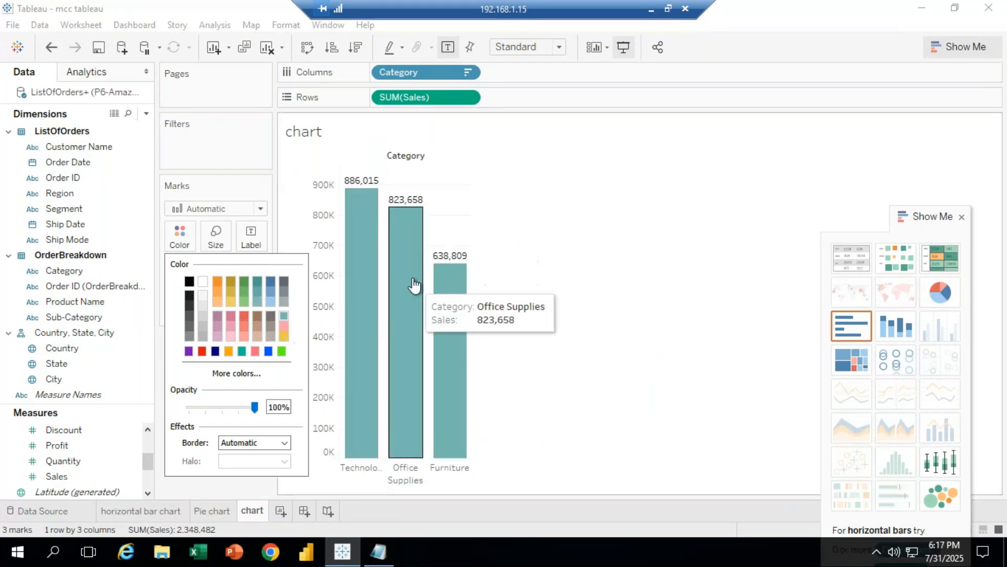
click(231, 525)
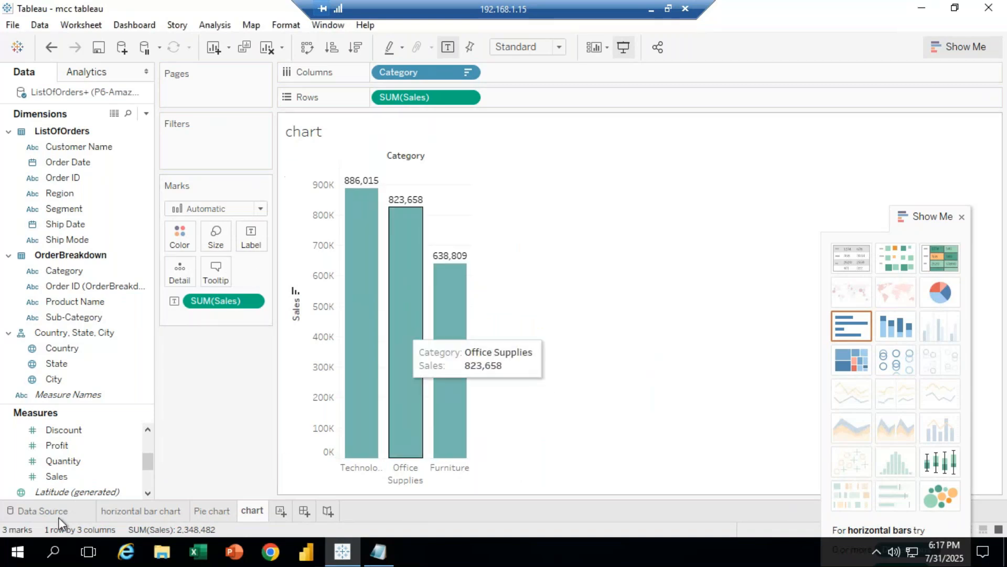
mouse_move(168, 513)
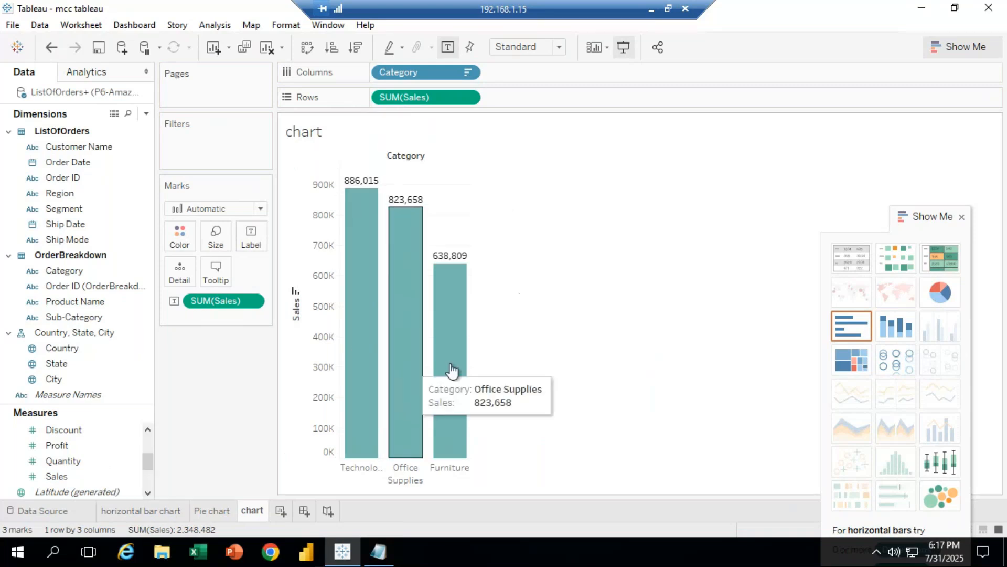
Move the Show Me pane off the chart, try Fit Width and Fit Height, and set the chart's fit to Entire View.
click(558, 52)
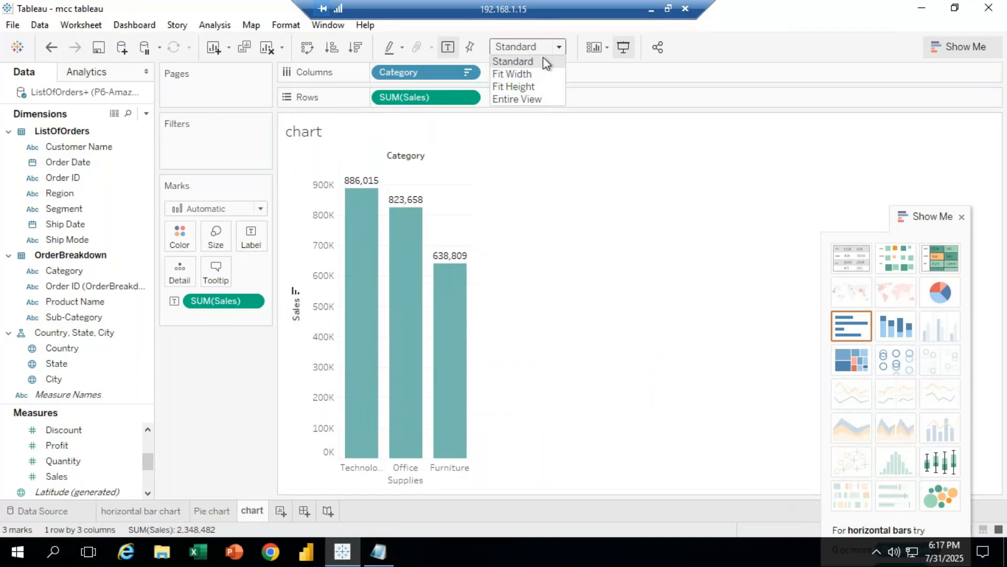
click(534, 73)
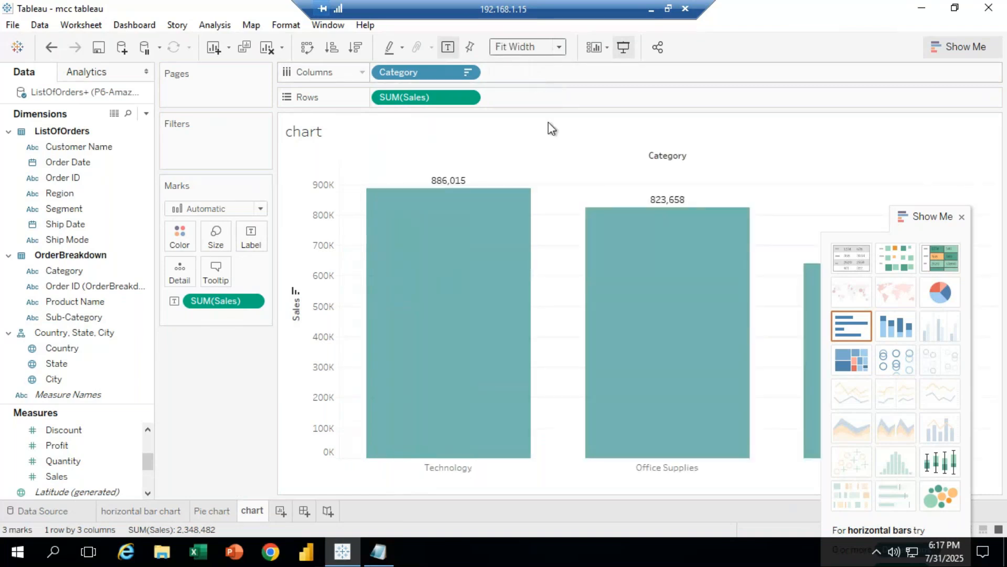
drag(918, 217, 980, 504)
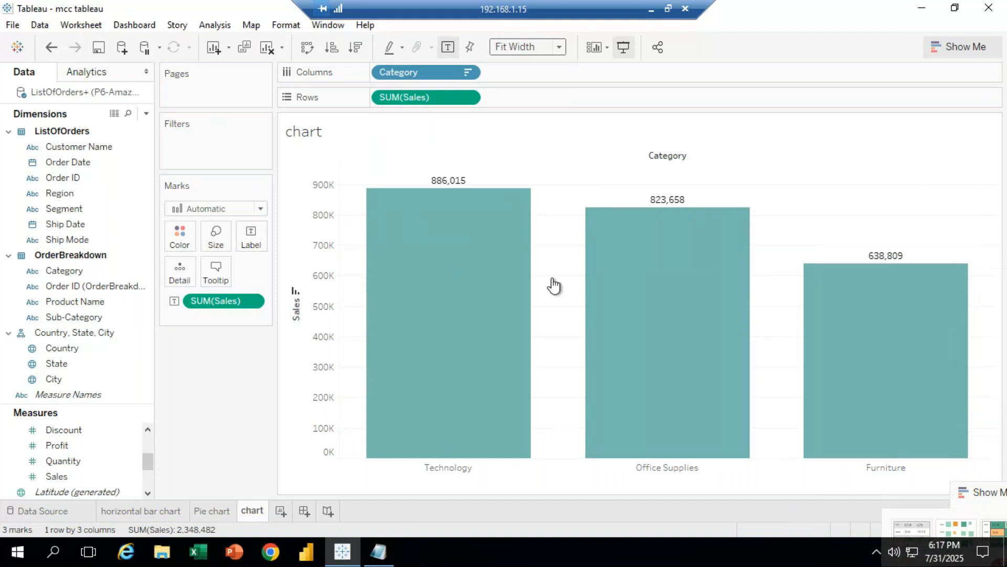
click(561, 47)
click(539, 86)
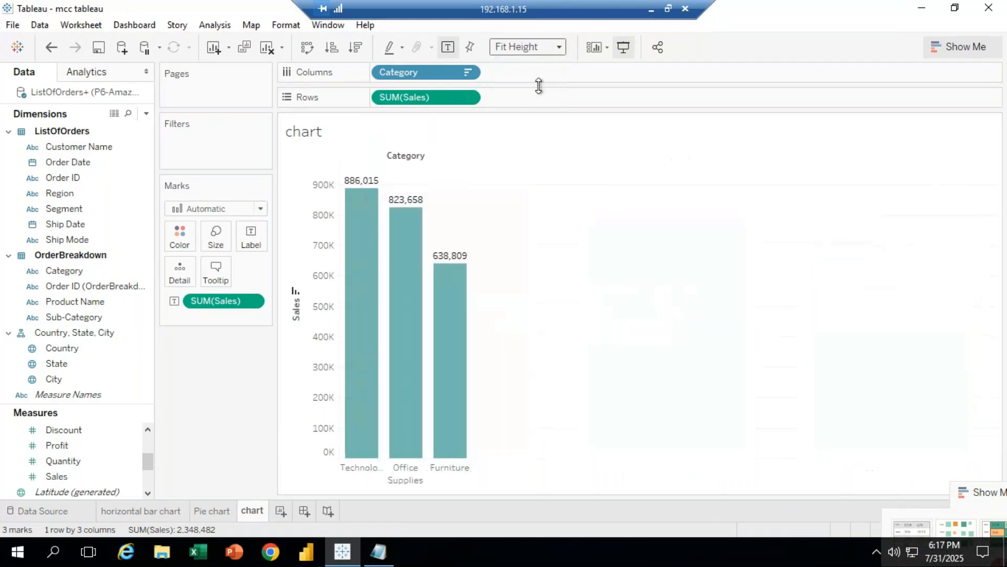
click(558, 46)
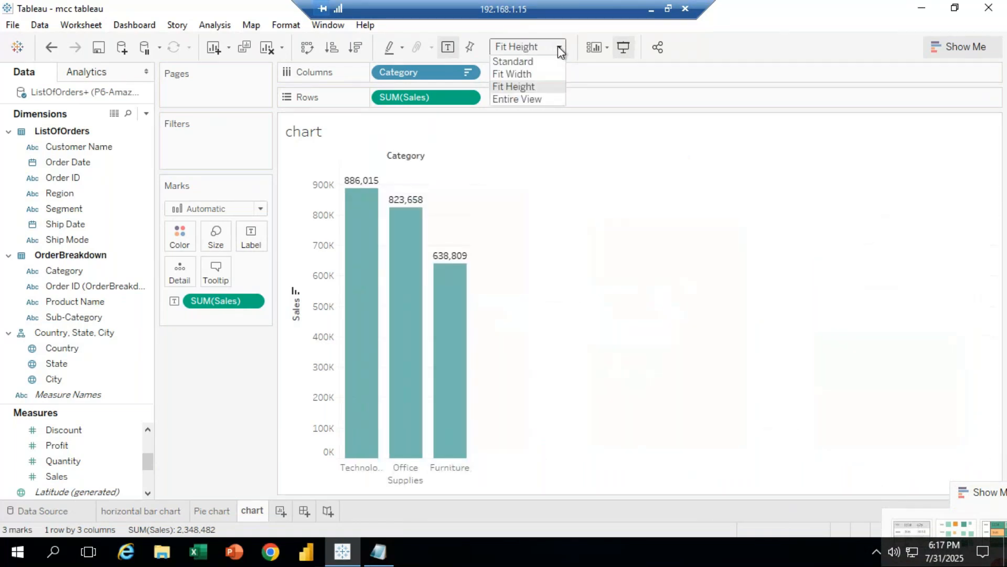
click(541, 100)
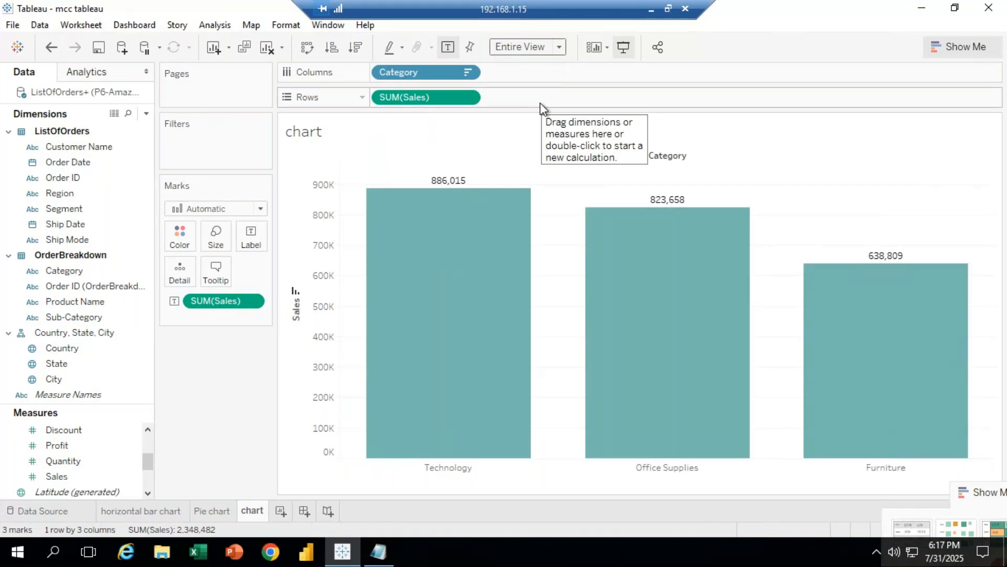
Replace Category with Sub-Category on Columns in the chart sheet.
click(465, 73)
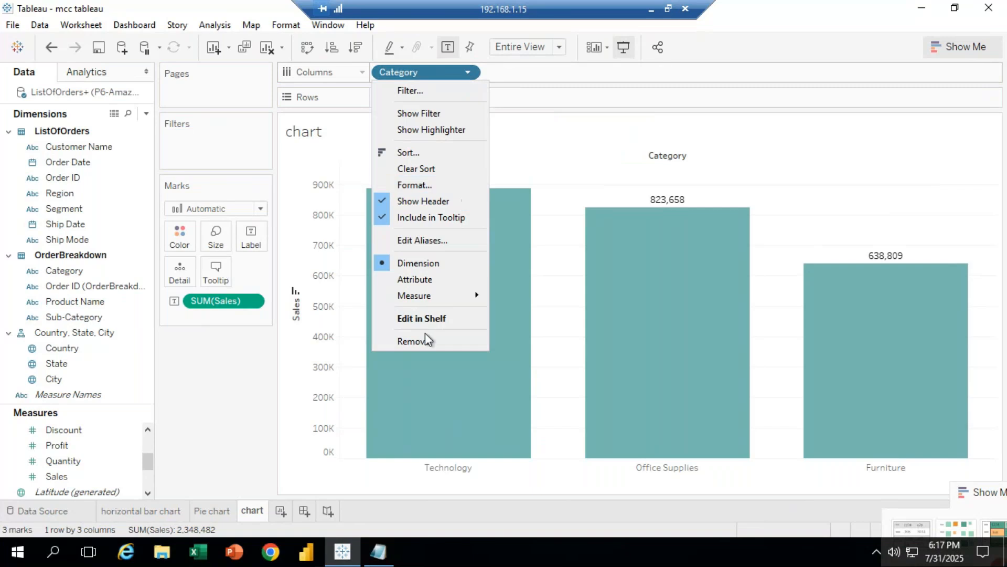
click(440, 71)
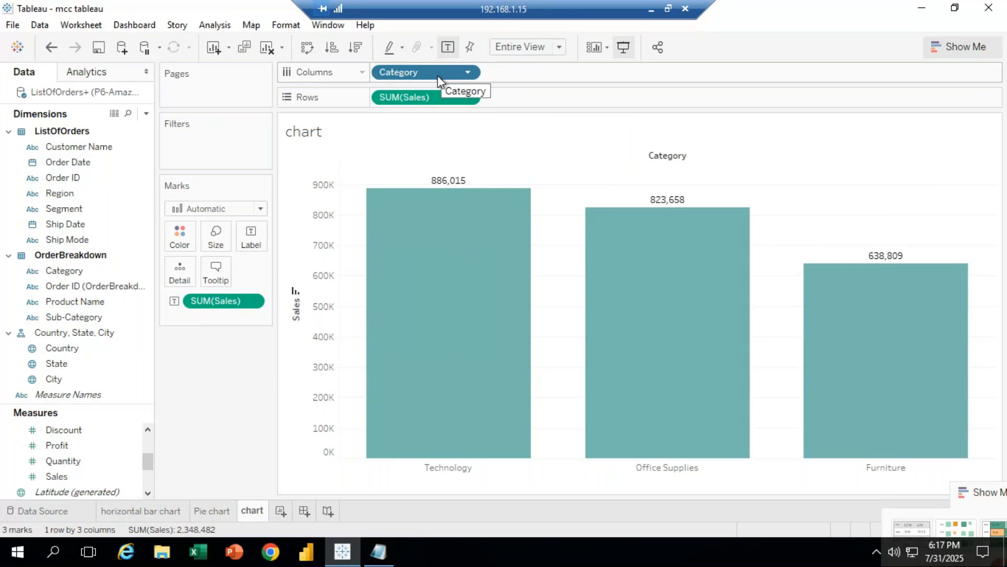
drag(429, 70, 229, 397)
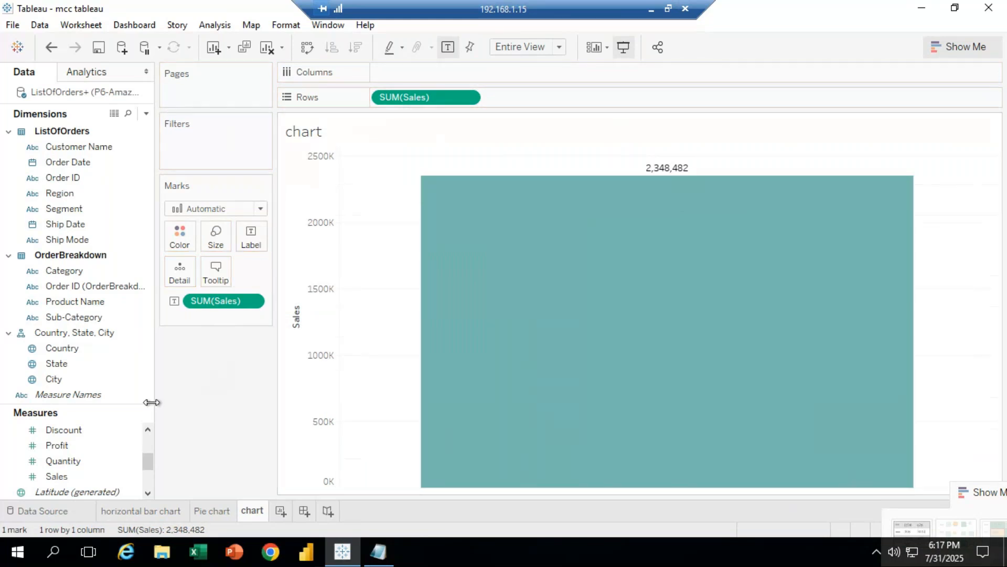
drag(80, 317, 413, 73)
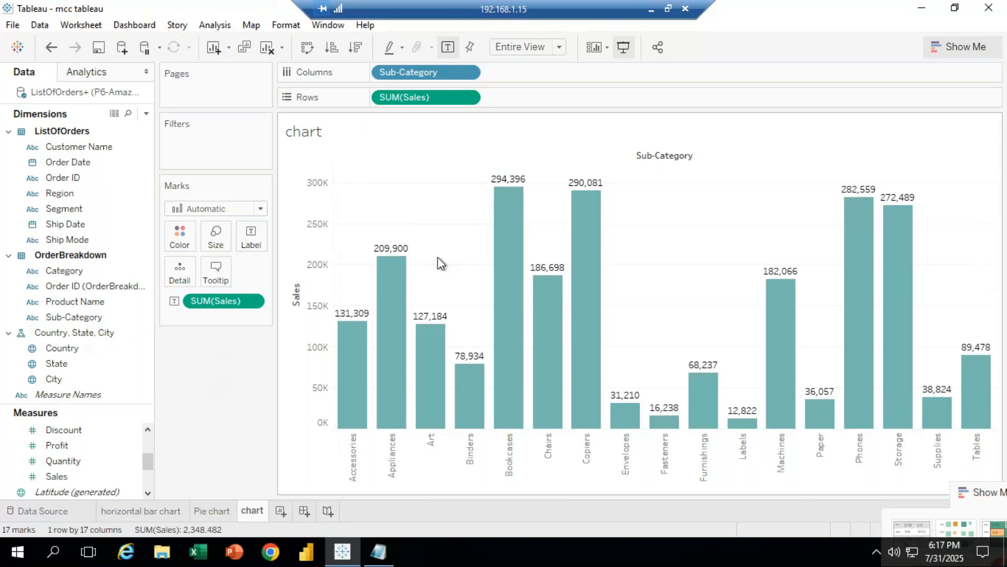
Swap the rows and columns of the Sub-Category sales chart to horizontal bars and swap them back.
drag(976, 491, 942, 94)
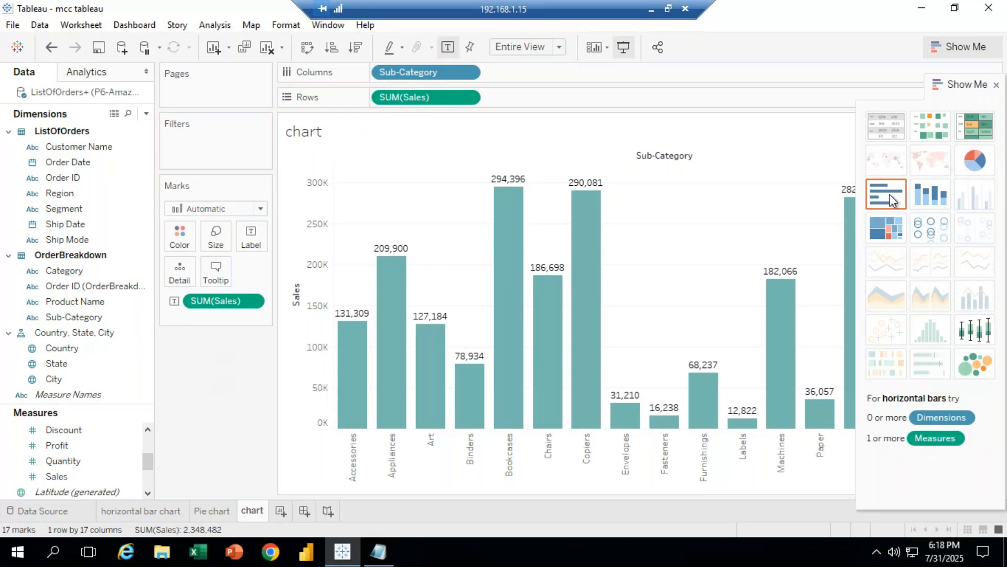
drag(957, 84, 1000, 321)
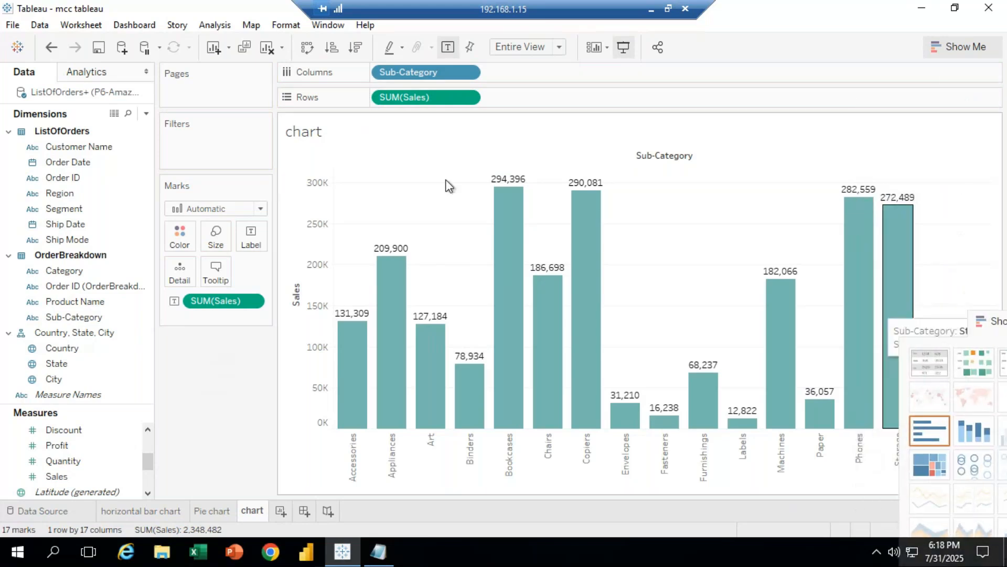
click(307, 48)
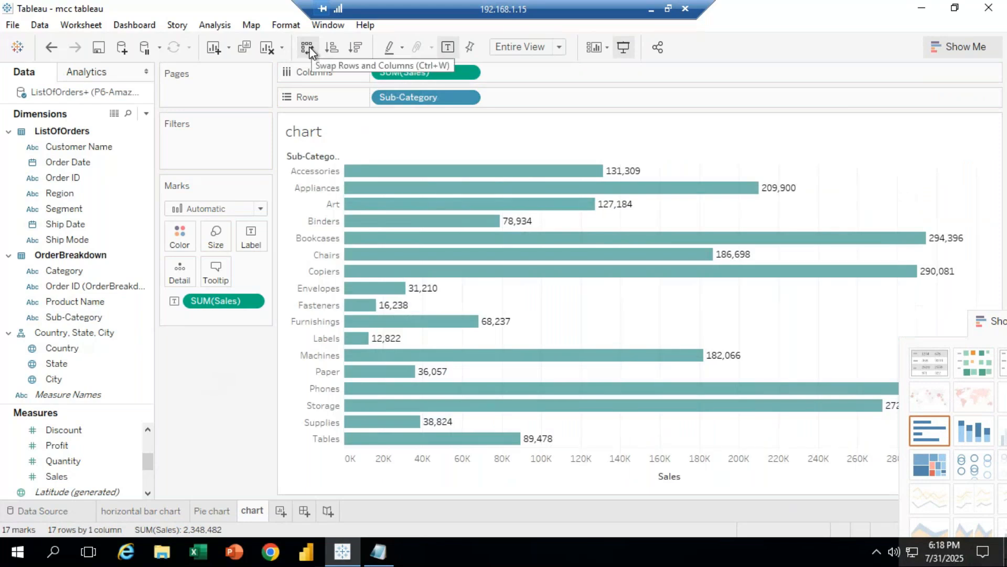
click(308, 48)
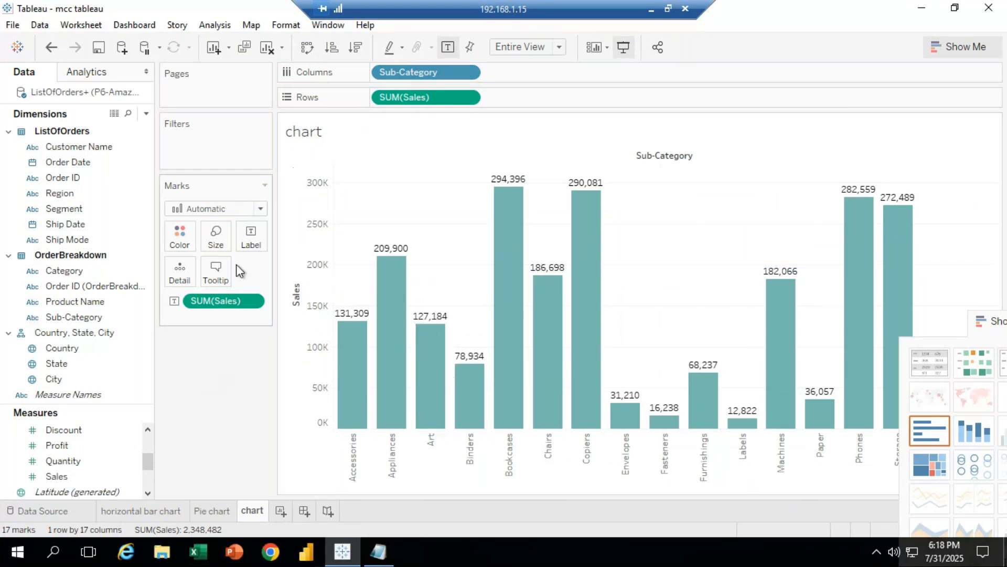
Try pink for the Sub-Category bars and settle on dark teal.
click(180, 235)
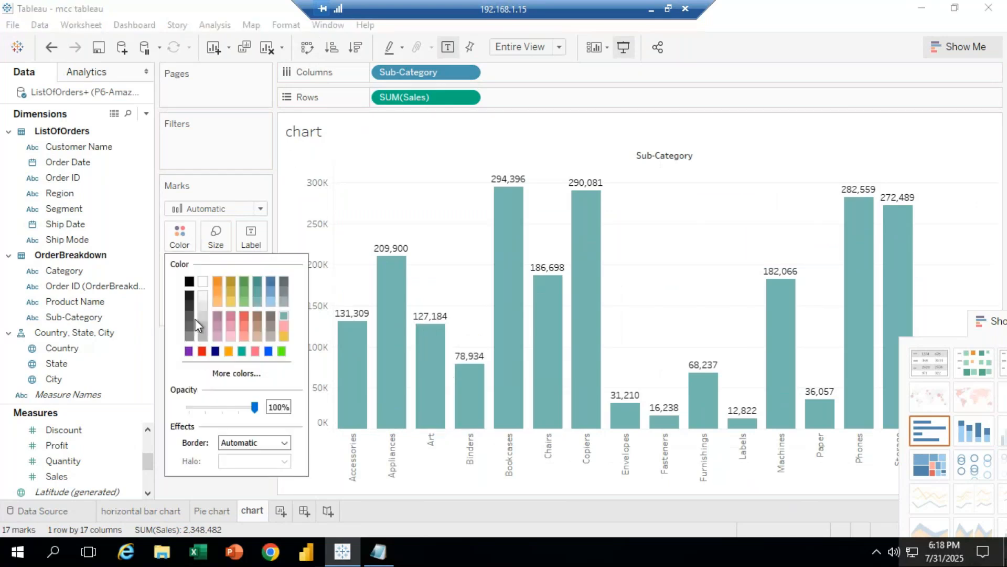
click(231, 326)
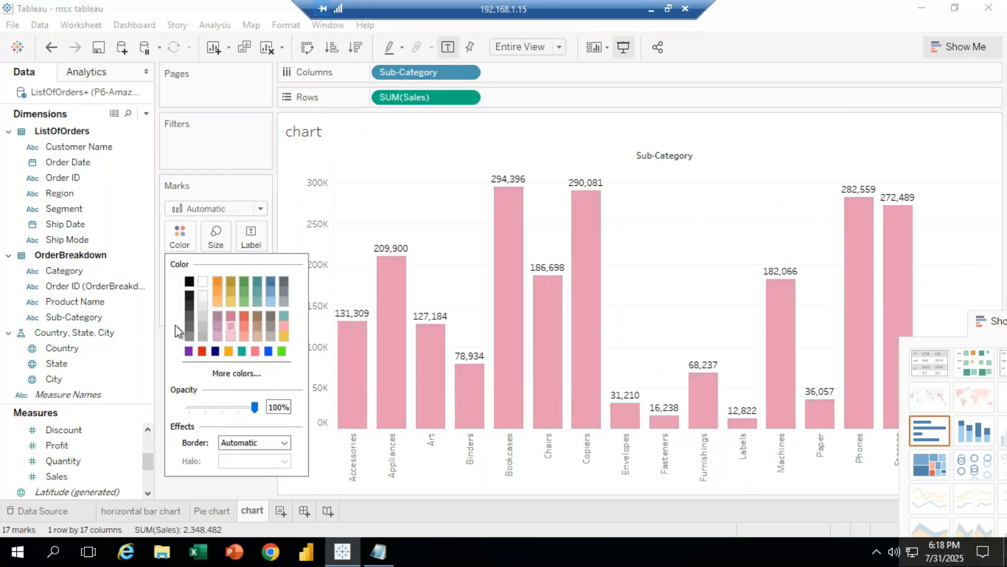
click(257, 282)
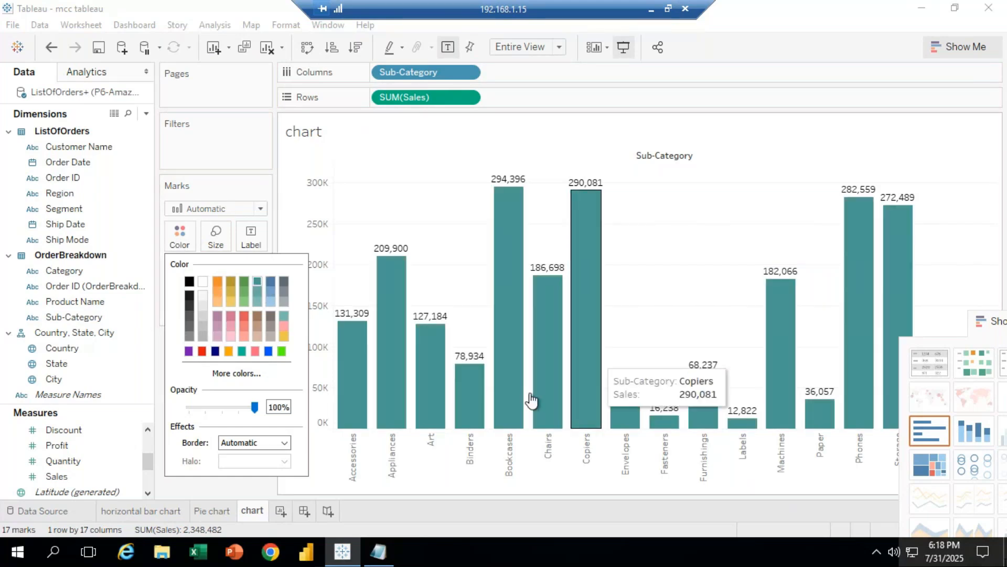
click(431, 514)
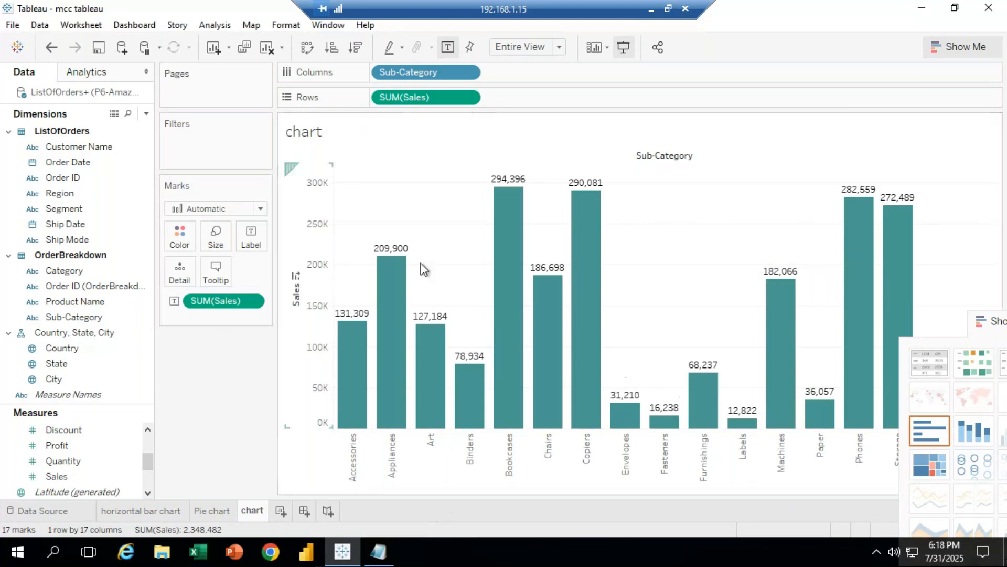
Show the chart sheet in presentation mode, step back to the horizontal bar chart sheet, and return to the chart sheet.
click(624, 47)
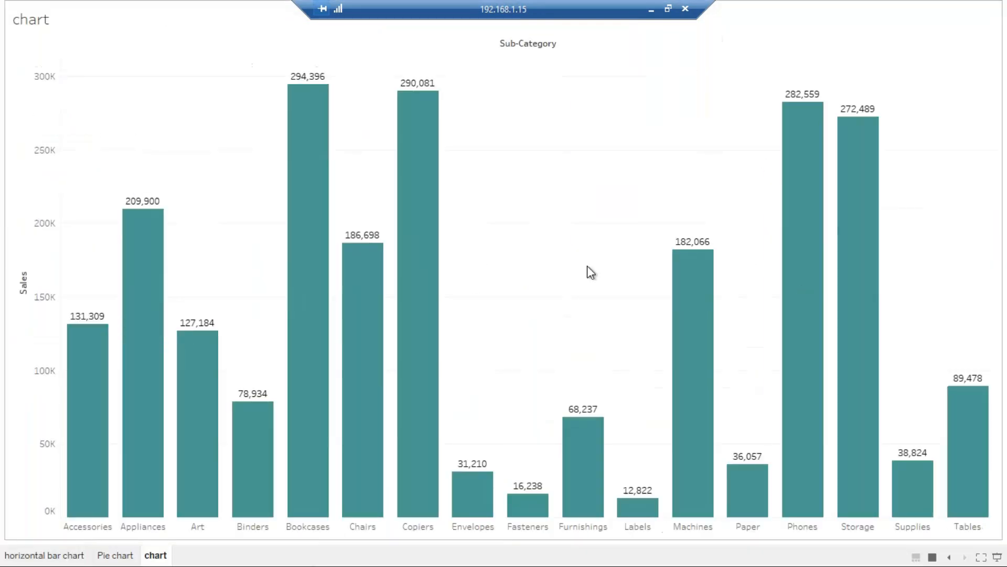
click(951, 558)
click(950, 559)
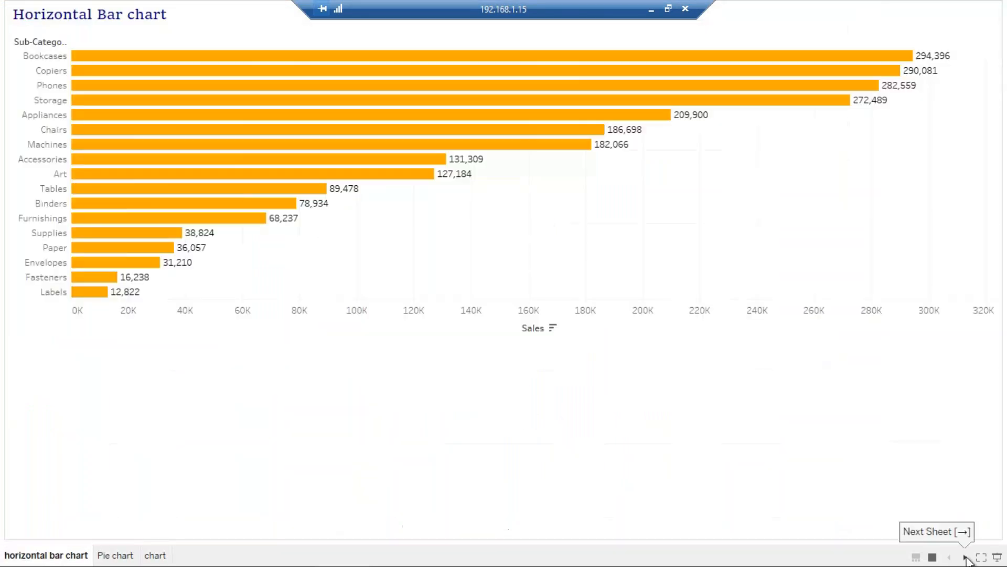
click(967, 559)
click(967, 559)
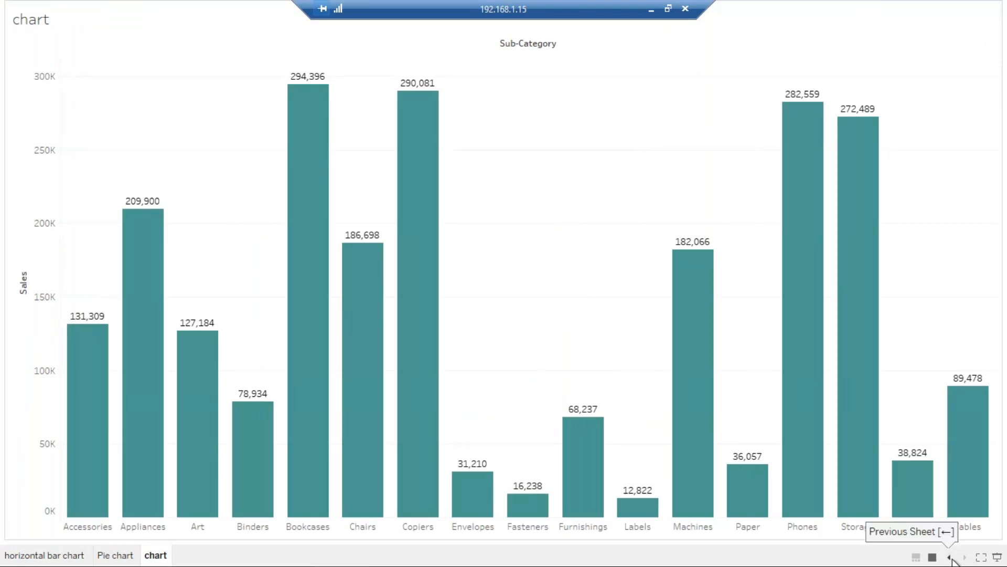
Step back through the Pie chart to the horizontal bar chart in presentation mode and exit presentation mode.
click(951, 558)
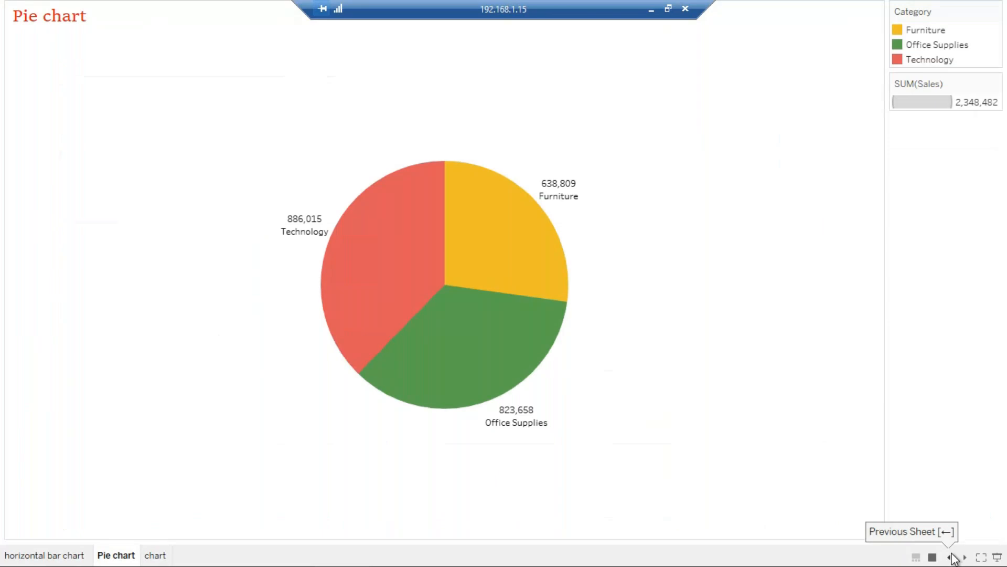
click(951, 559)
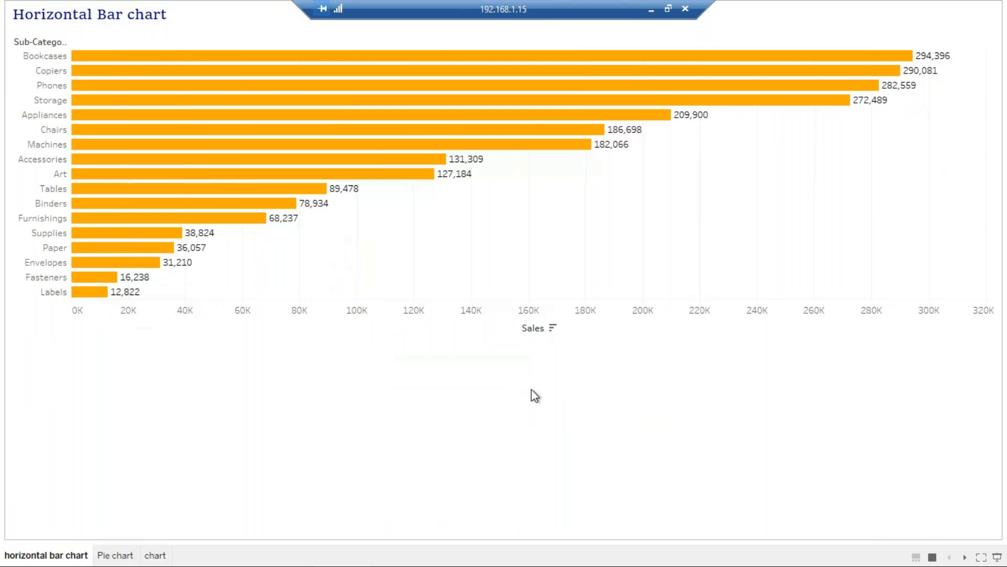
key(Escape)
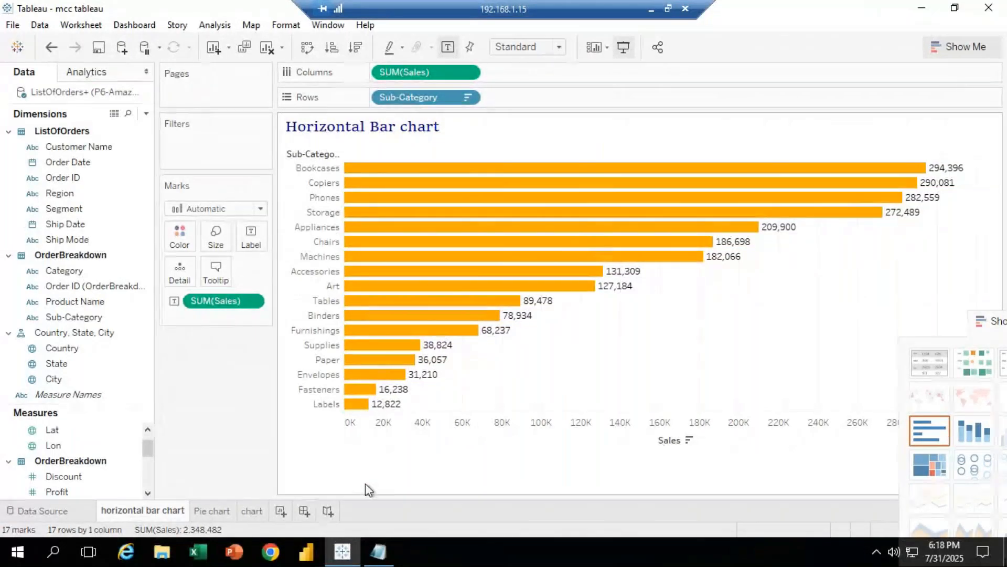
mouse_move(184, 523)
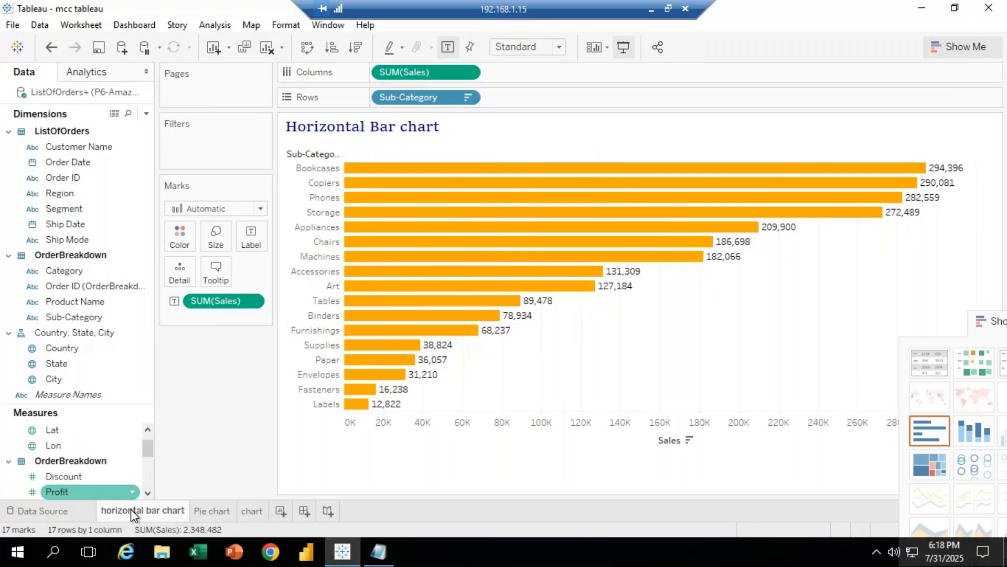
mouse_move(256, 512)
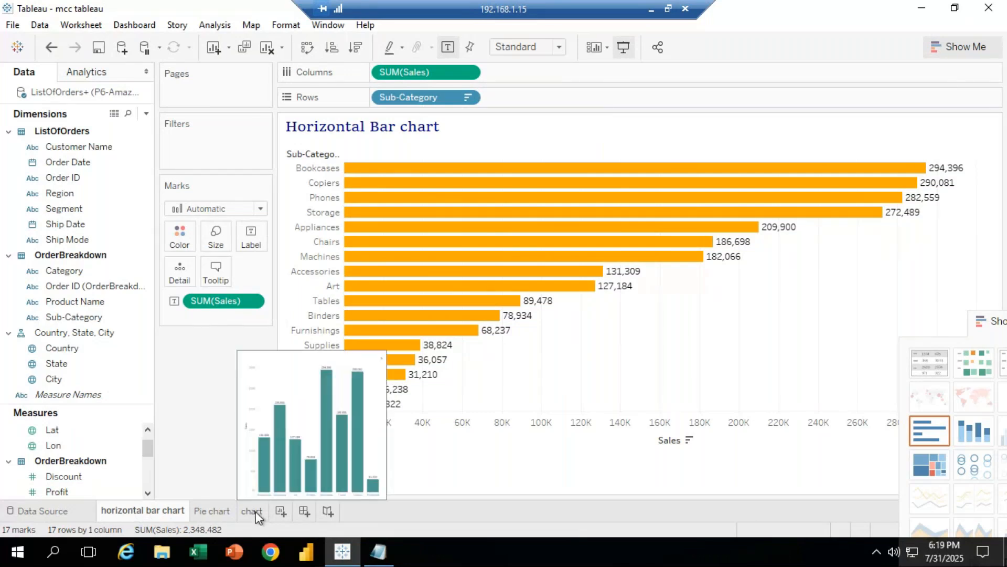
Review the Tableau shortcut notes in mcc data.txt in Notepad and minimize the file.
click(378, 551)
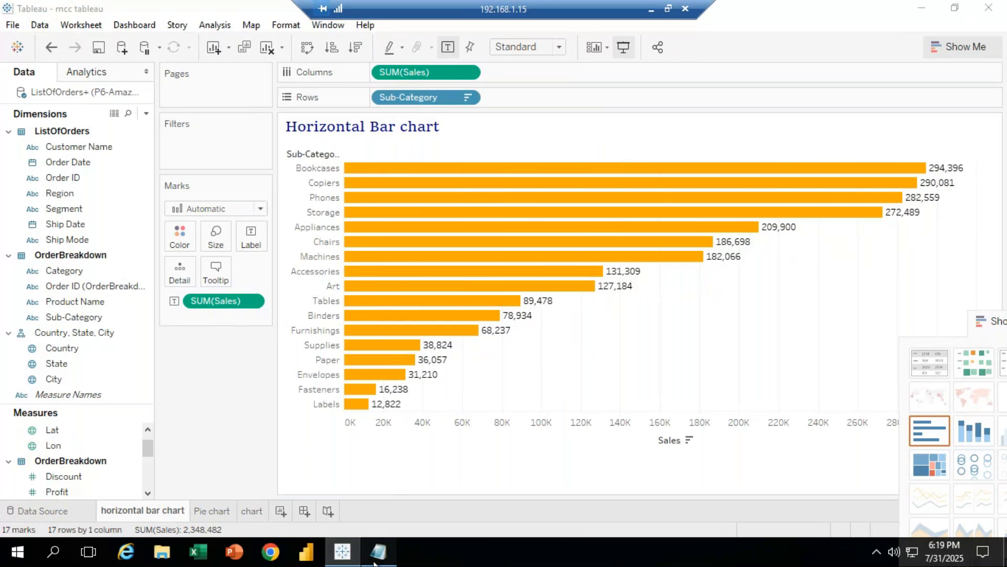
drag(785, 367, 783, 318)
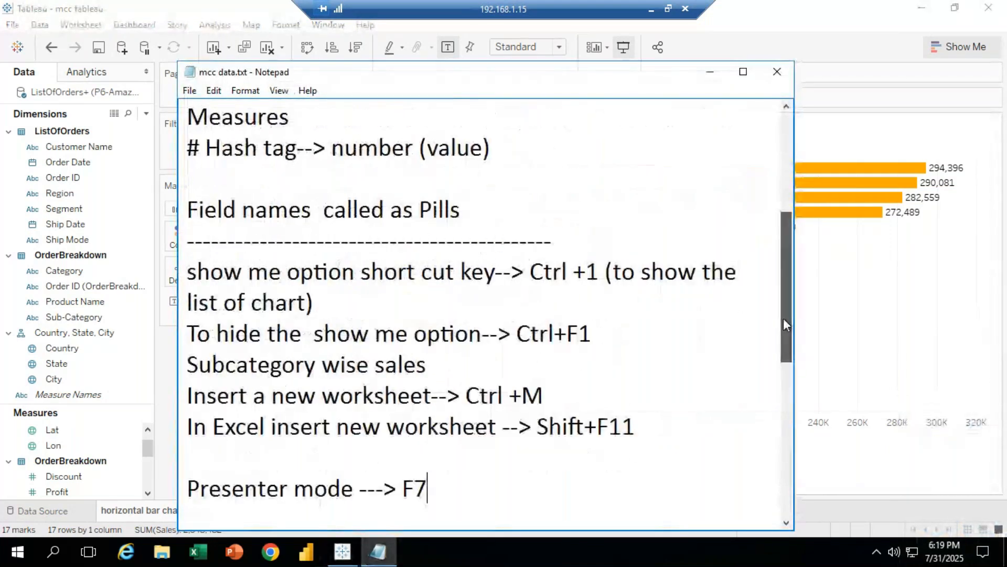
click(712, 72)
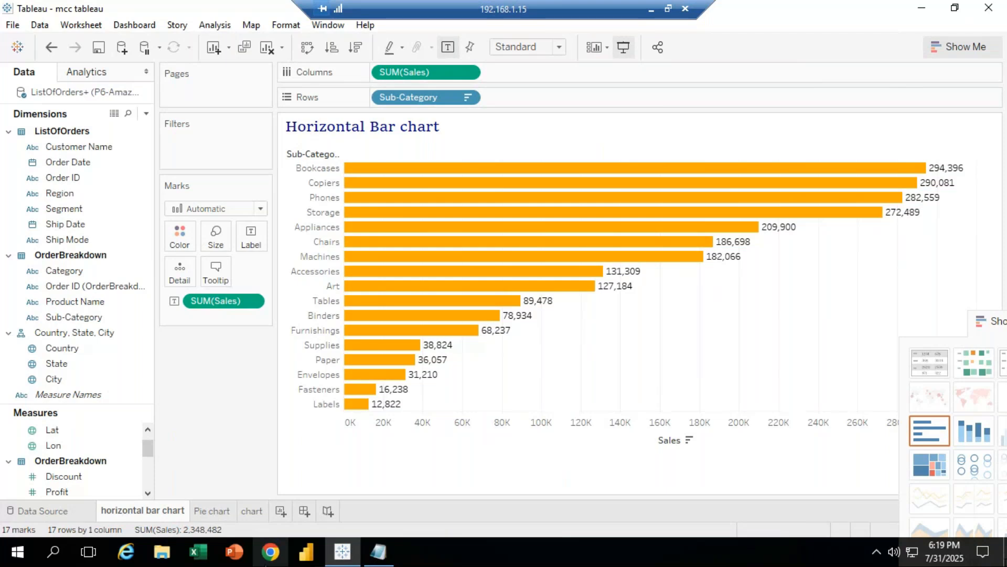
Switch to the GoTo Meeting window, open the meeting chat, and return to the Tableau remote session.
click(651, 10)
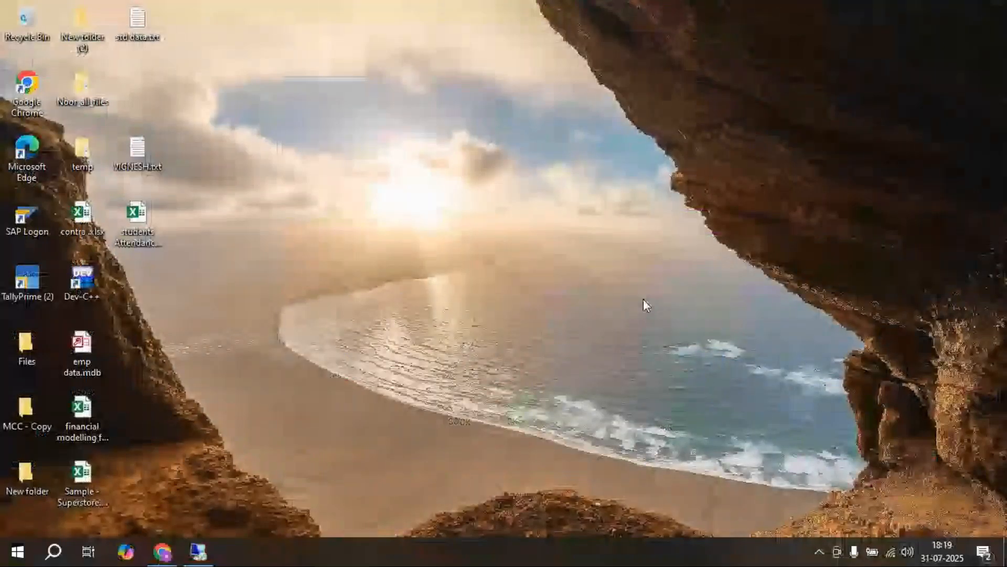
mouse_move(163, 551)
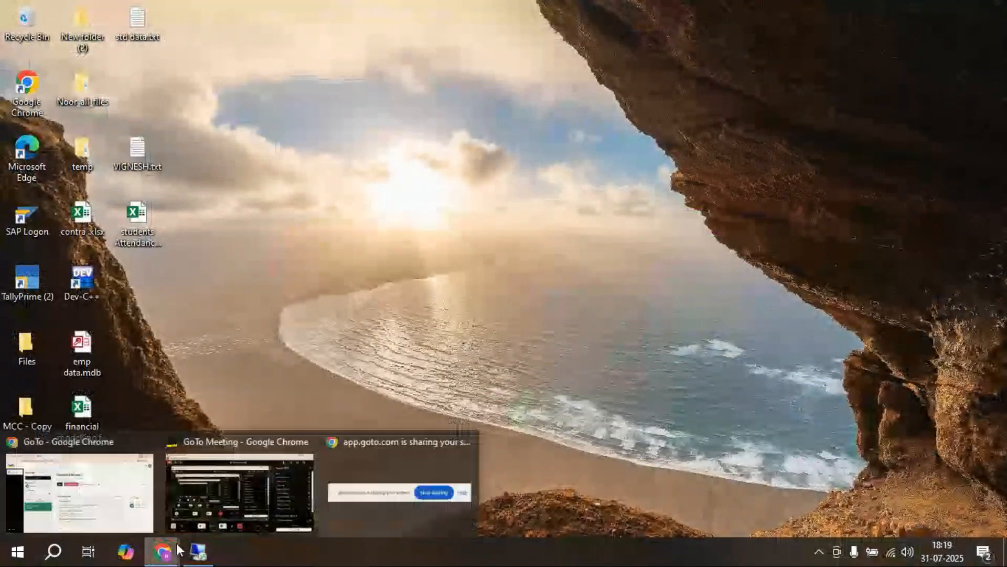
click(266, 474)
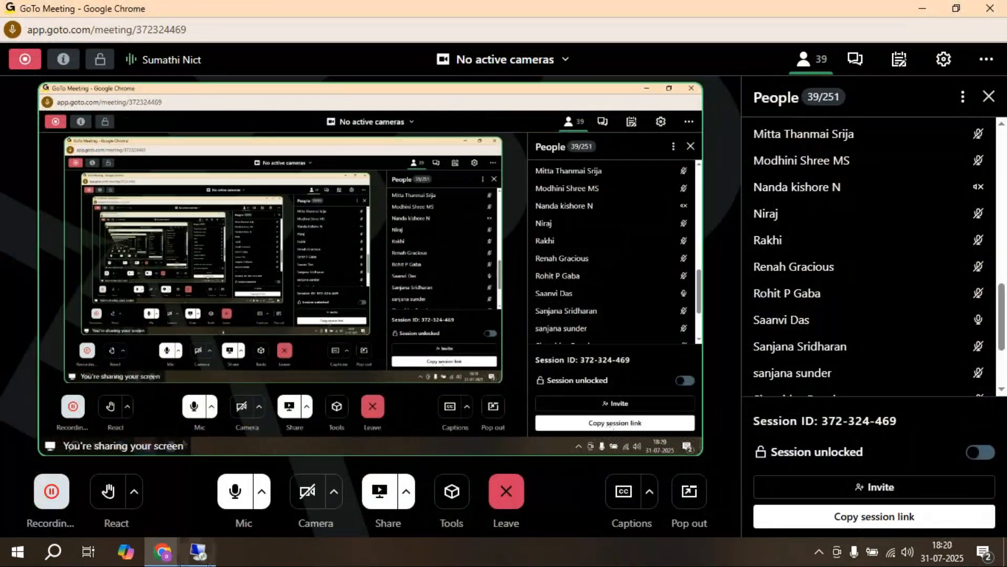
click(231, 504)
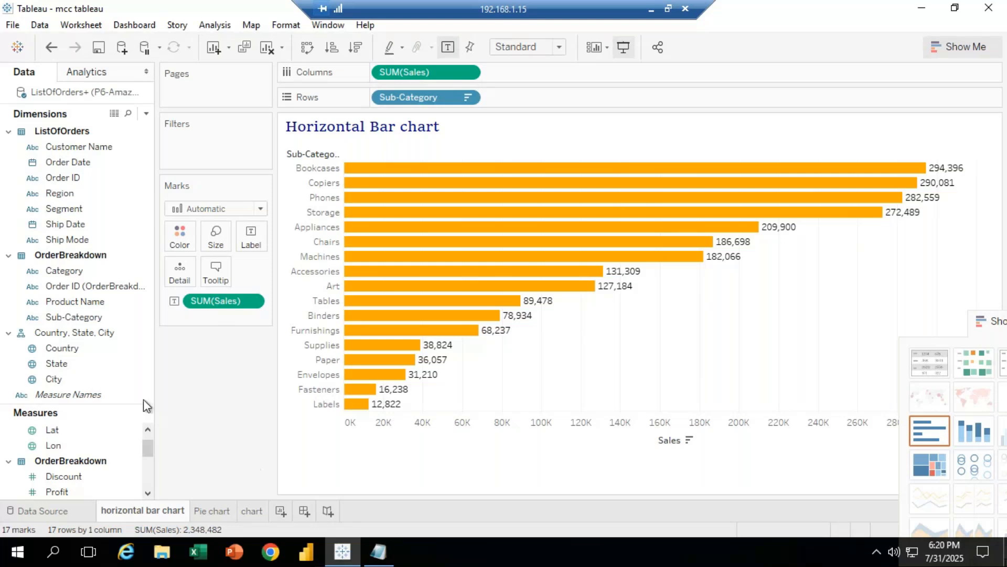
click(651, 10)
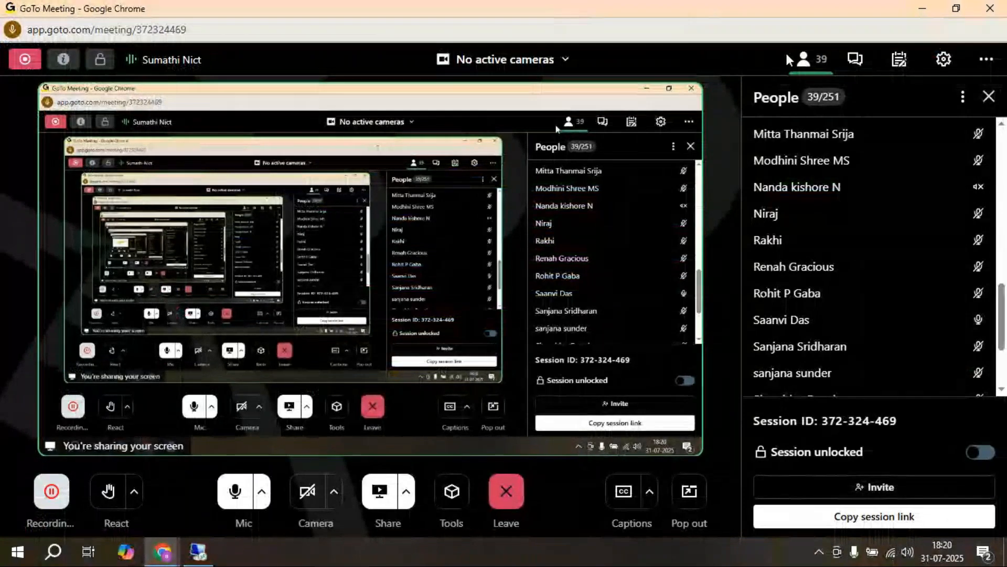
click(856, 59)
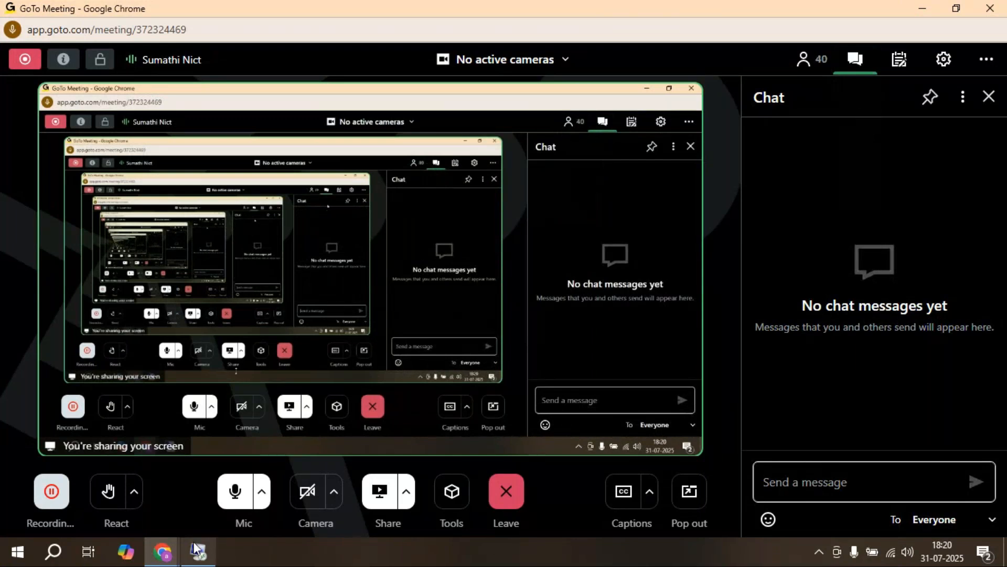
mouse_move(199, 557)
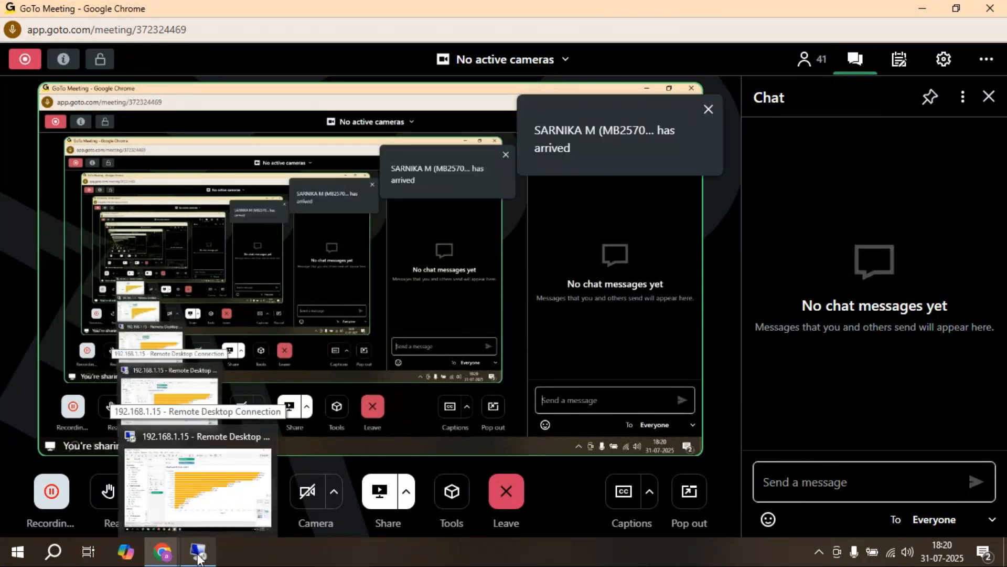
click(198, 558)
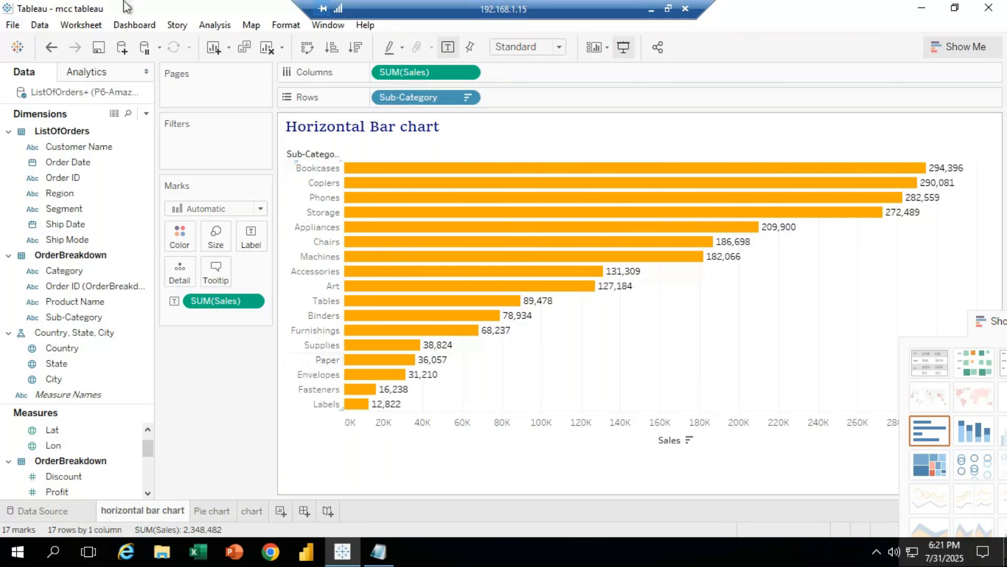
Check the GoTo Meeting chat twice and return to the horizontal bar chart sheet in Tableau.
click(652, 11)
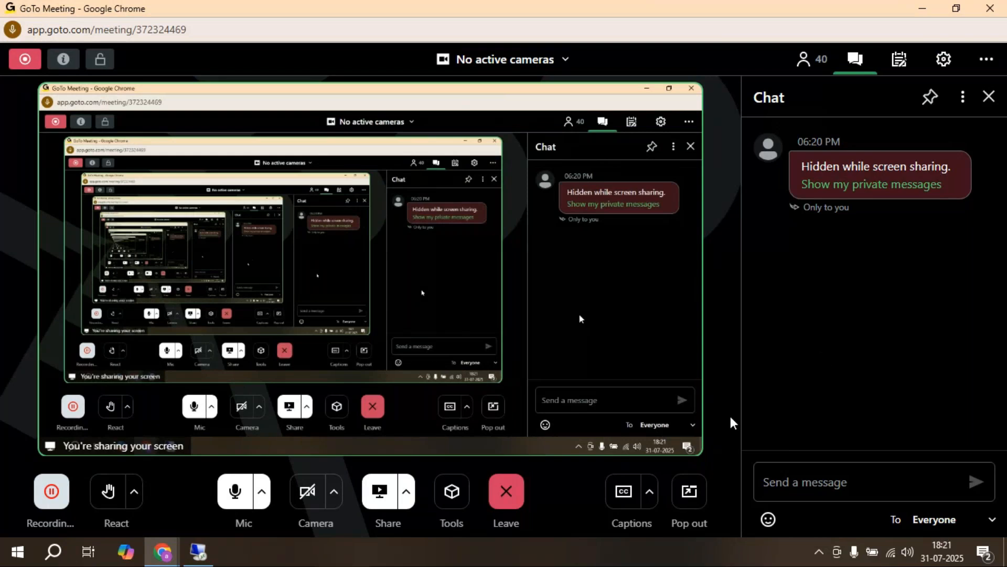
click(200, 553)
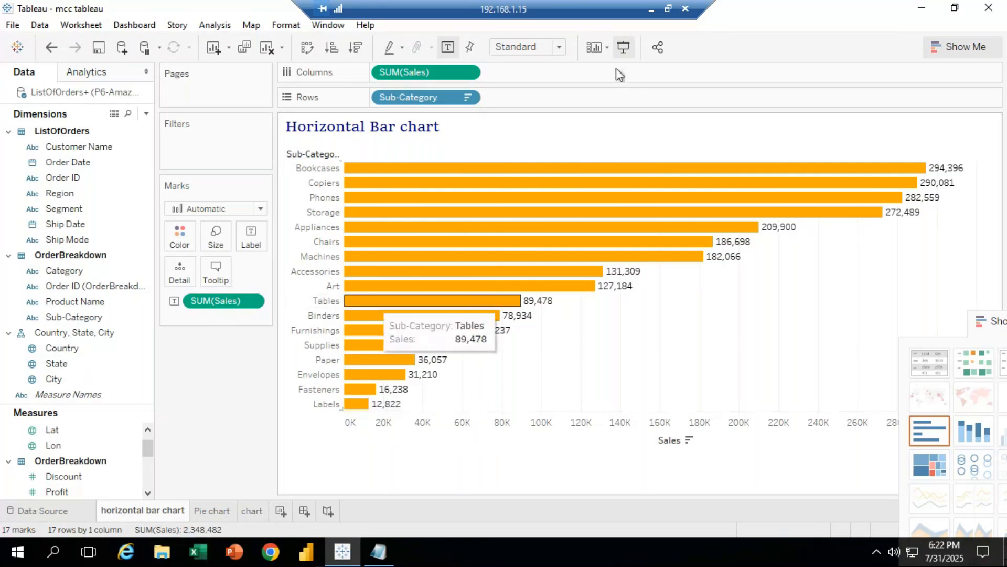
click(650, 7)
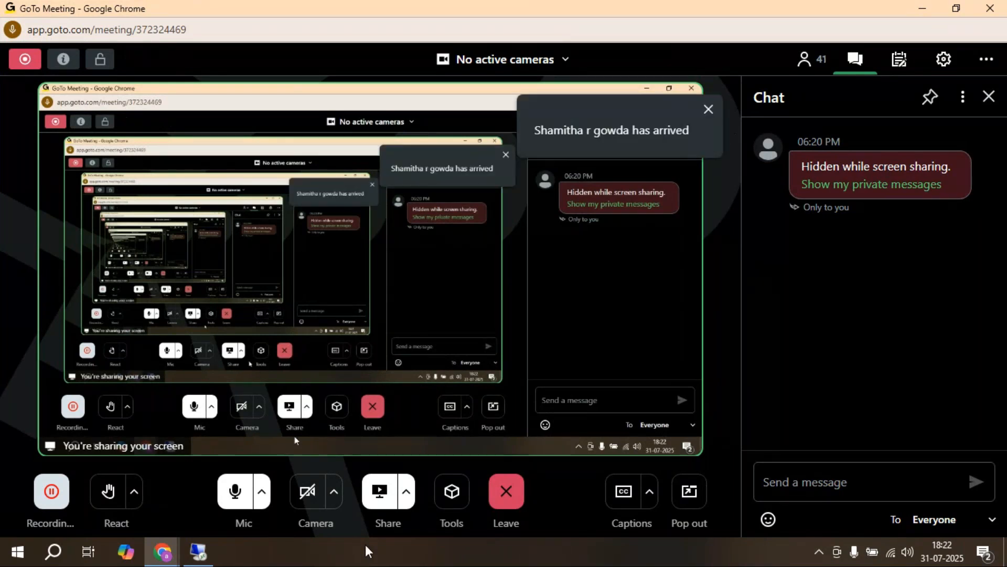
click(200, 557)
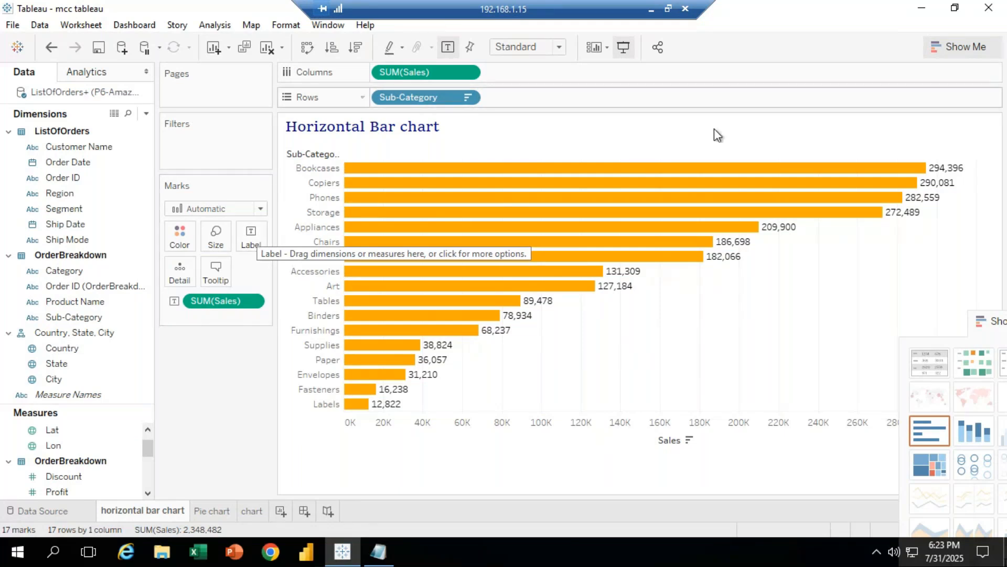
View the Pie chart and chart sheets and move the Show Me chart list down, clear of the tall Sub-Category bars.
drag(980, 326, 954, 227)
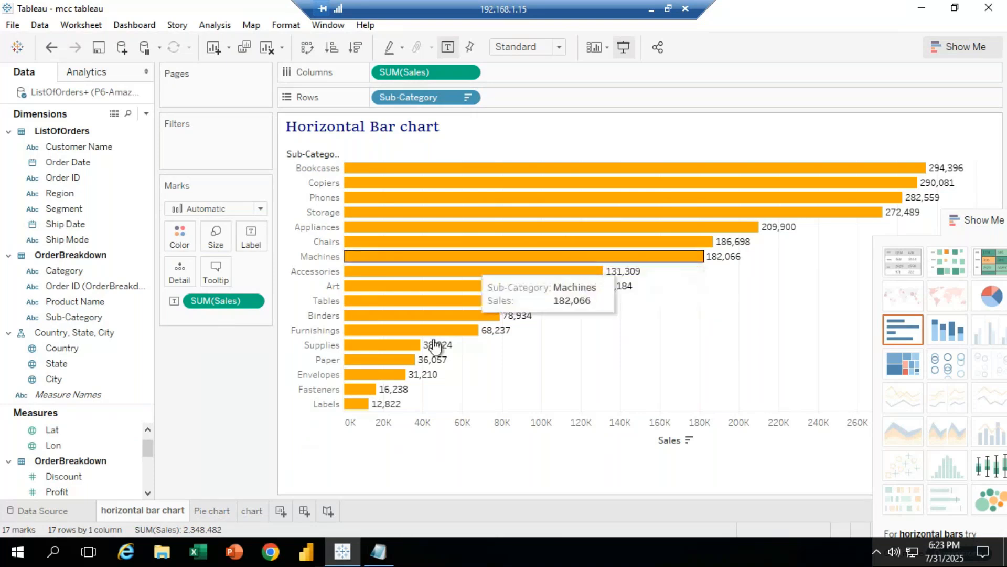
click(216, 511)
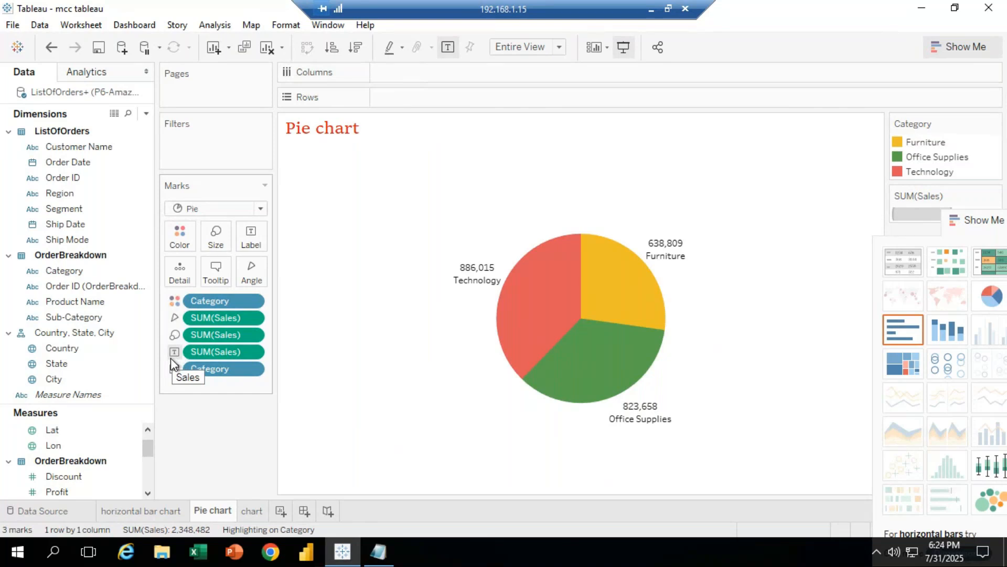
click(253, 511)
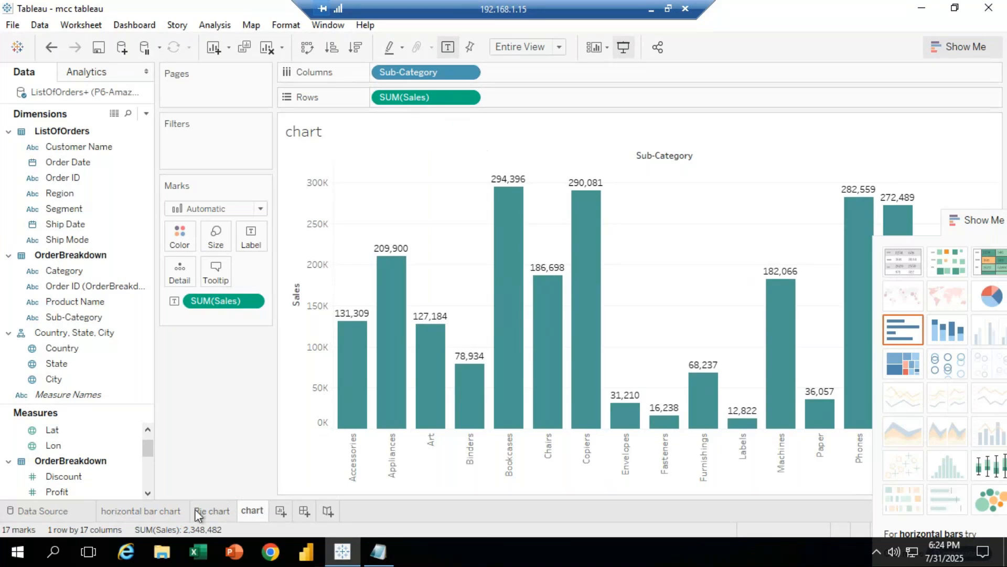
drag(984, 221, 987, 471)
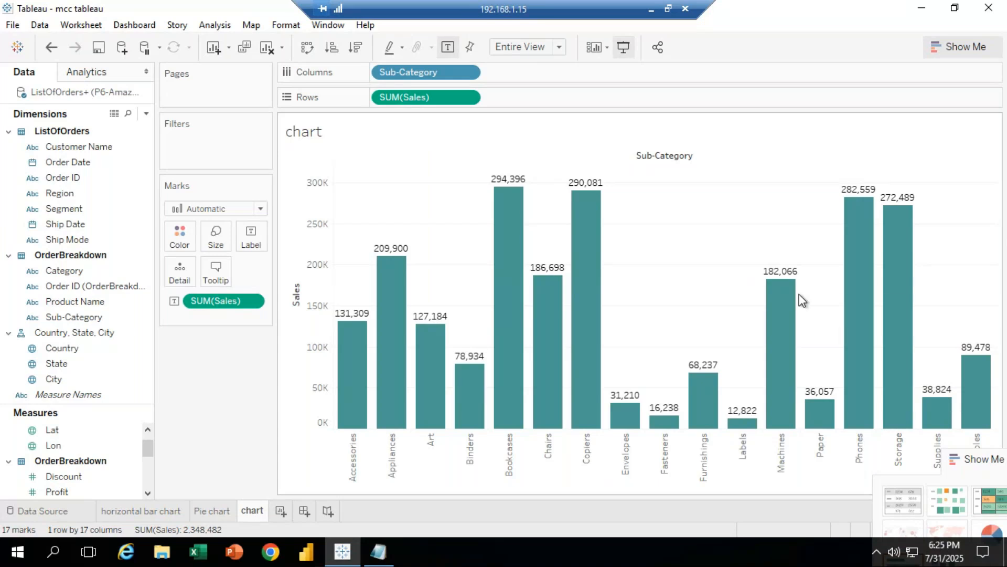
mouse_move(789, 294)
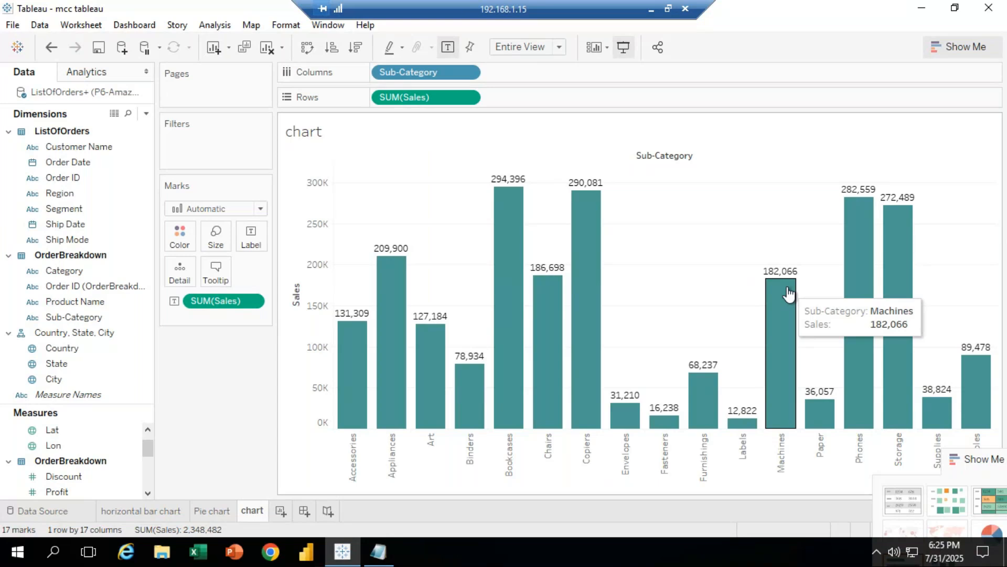
Check the GoTo Meeting chat for participant messages and return to the chart sheet in Tableau.
click(653, 11)
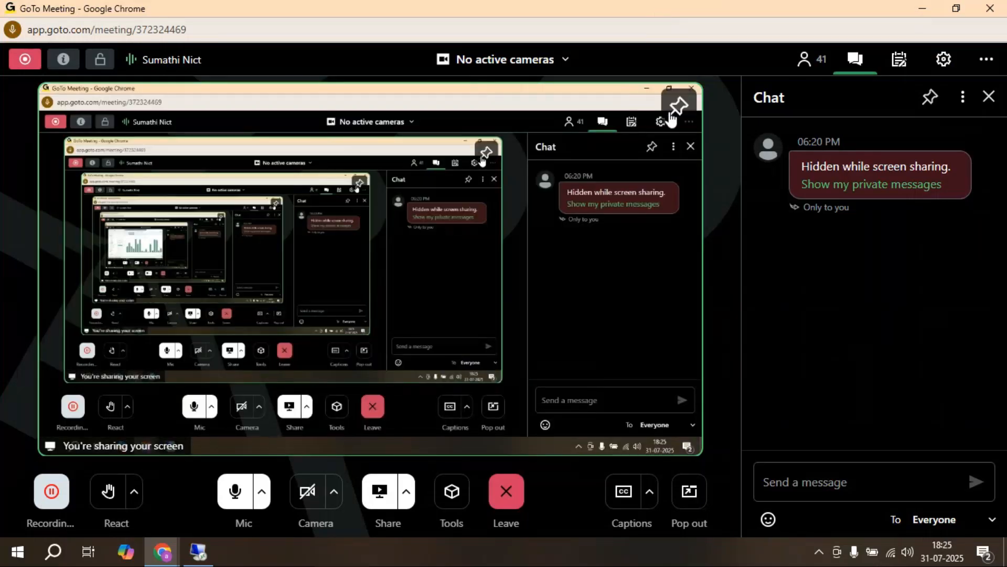
click(202, 534)
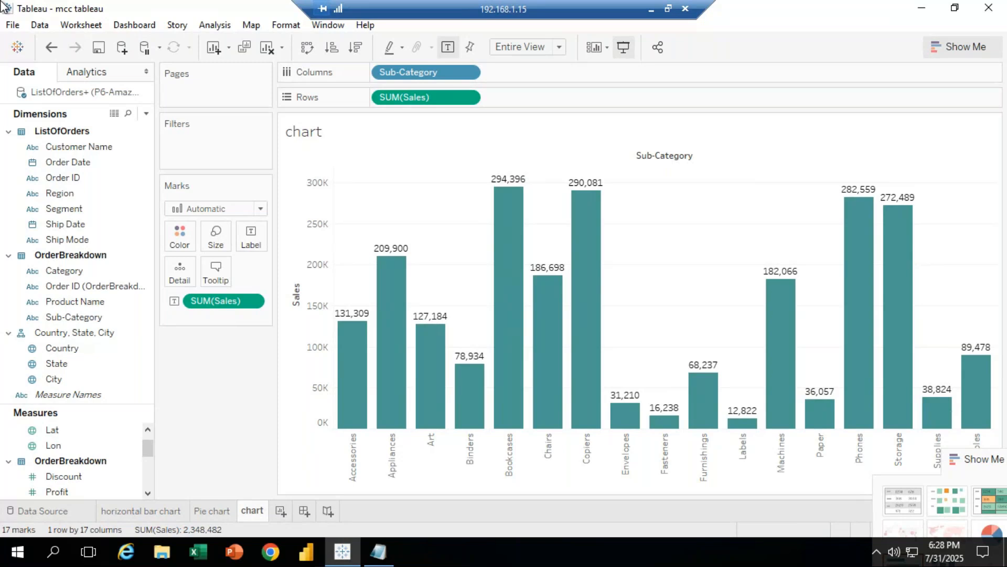
click(650, 18)
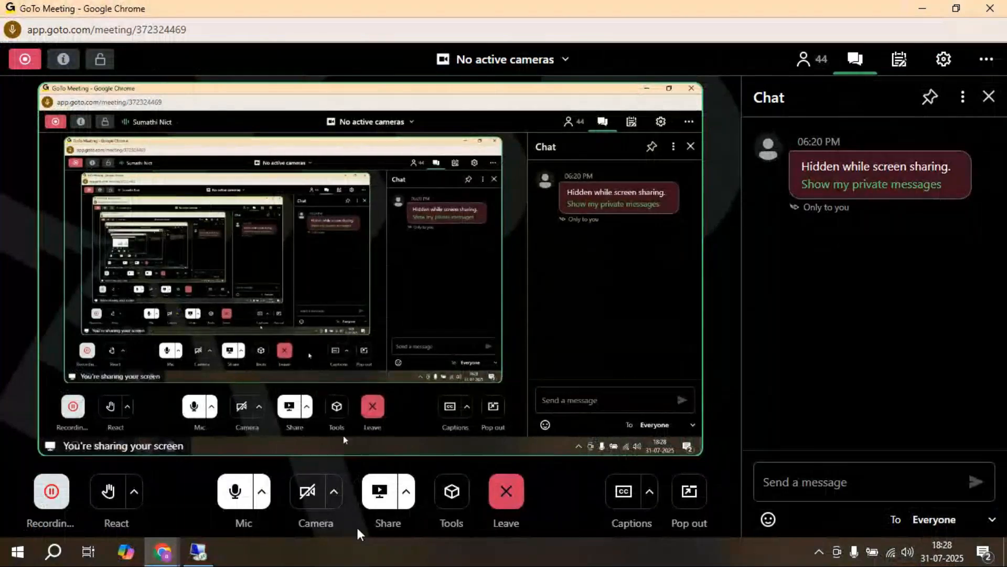
click(198, 558)
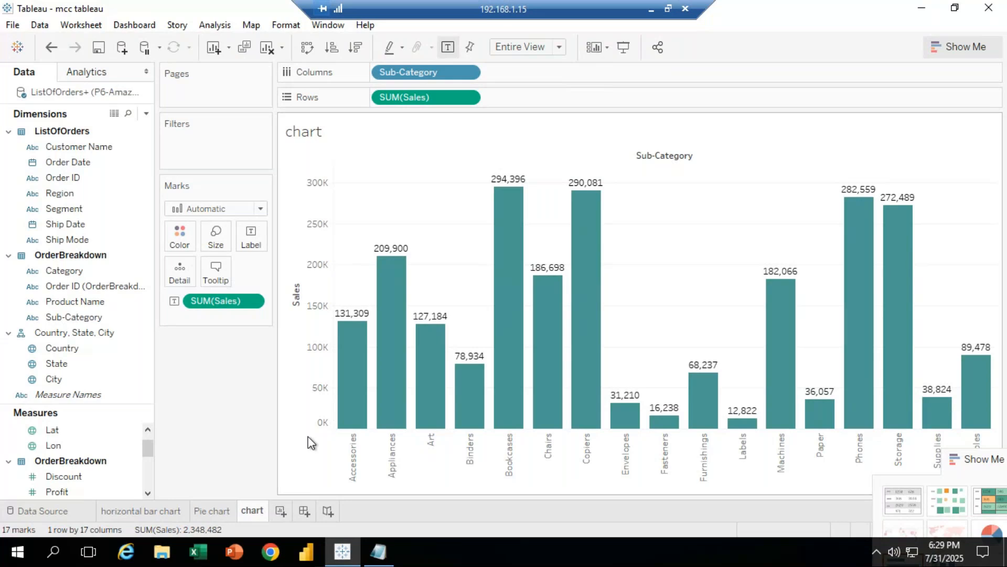
Send the message "ok" to everyone in the GoTo Meeting chat and keep the meeting window in view.
click(651, 9)
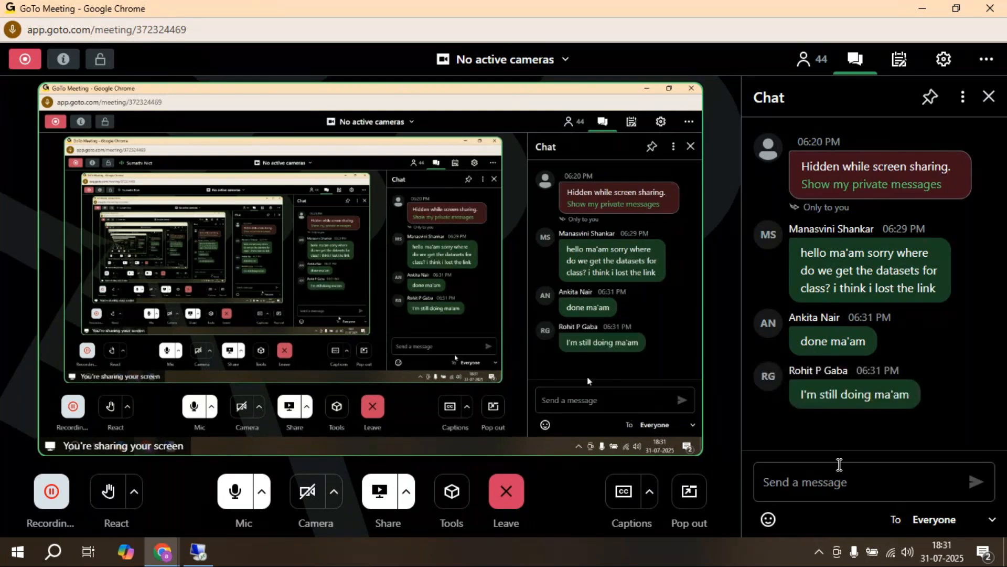
click(844, 484)
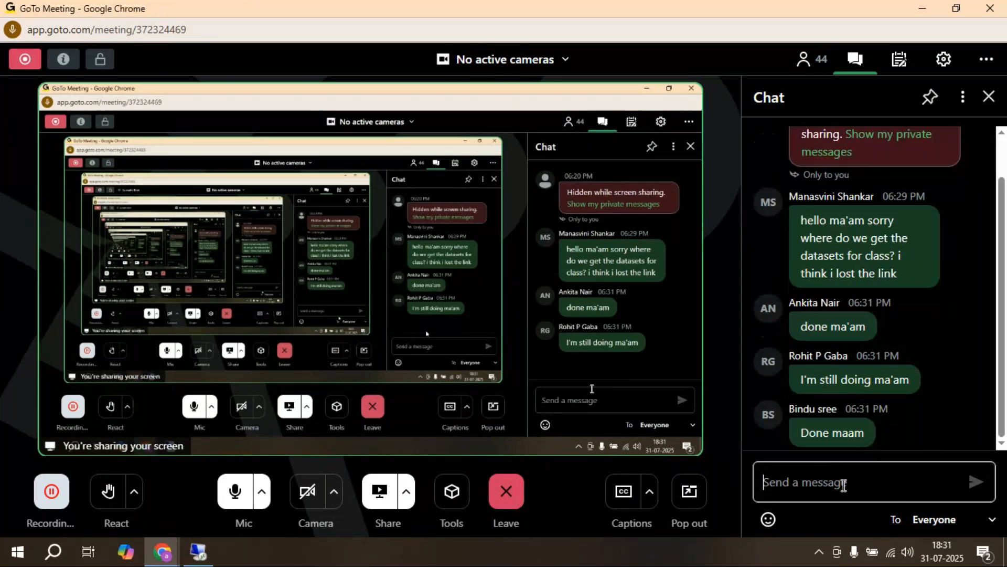
text(ok)
key(Return)
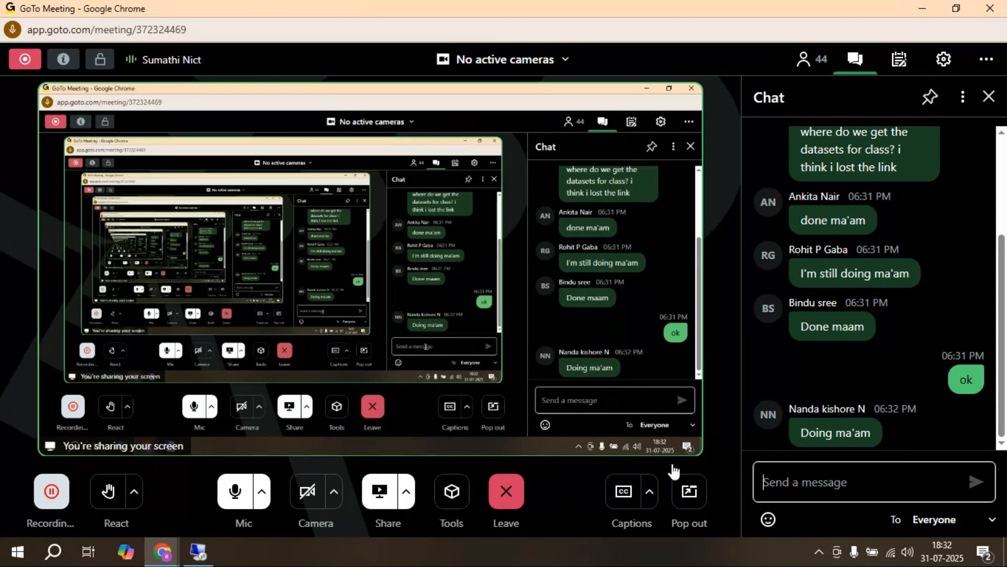
click(198, 552)
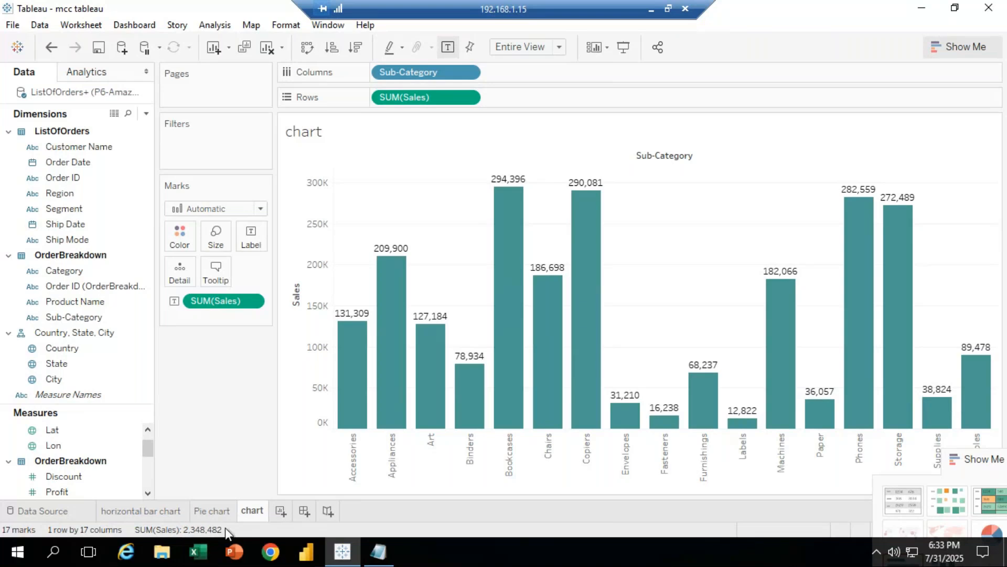
click(652, 10)
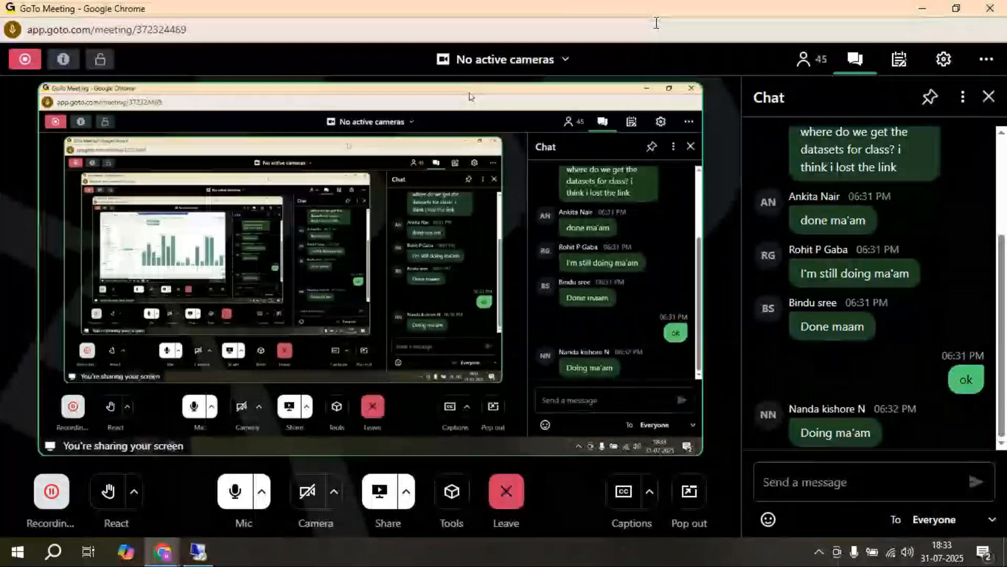
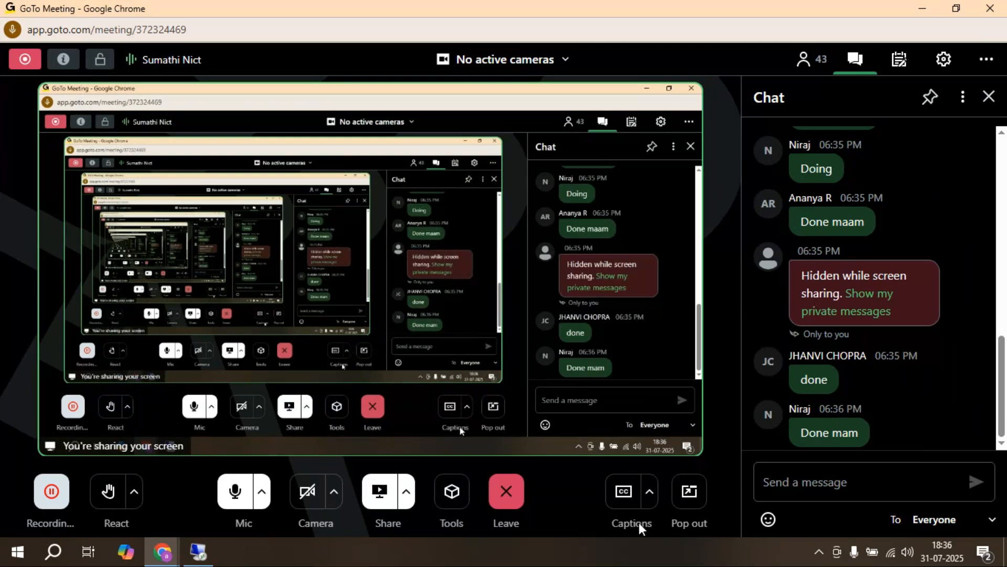
Switch from GoTo Meeting to Tableau and review the fields listed under Dimensions and Measures on the chart sheet.
mouse_move(202, 554)
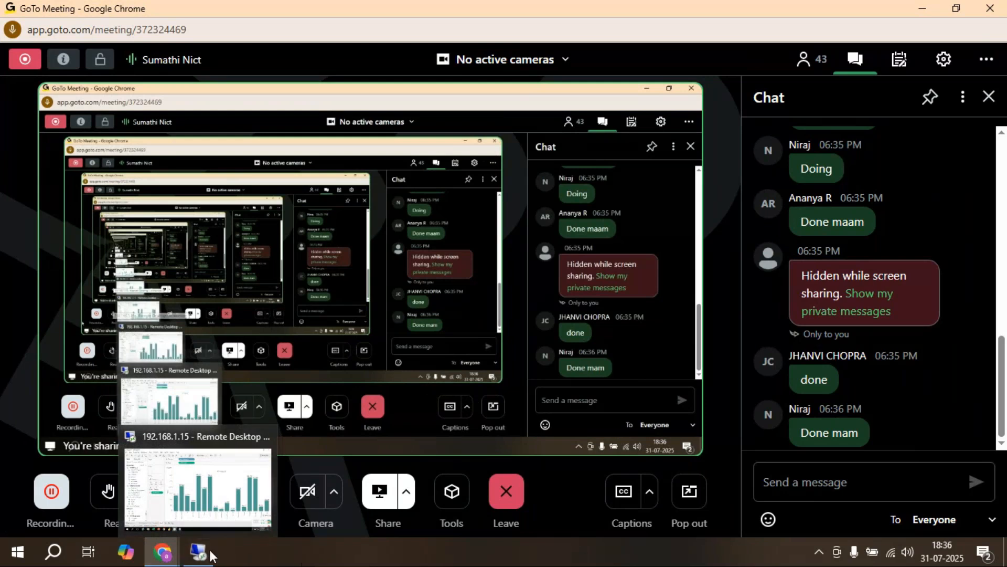
click(198, 552)
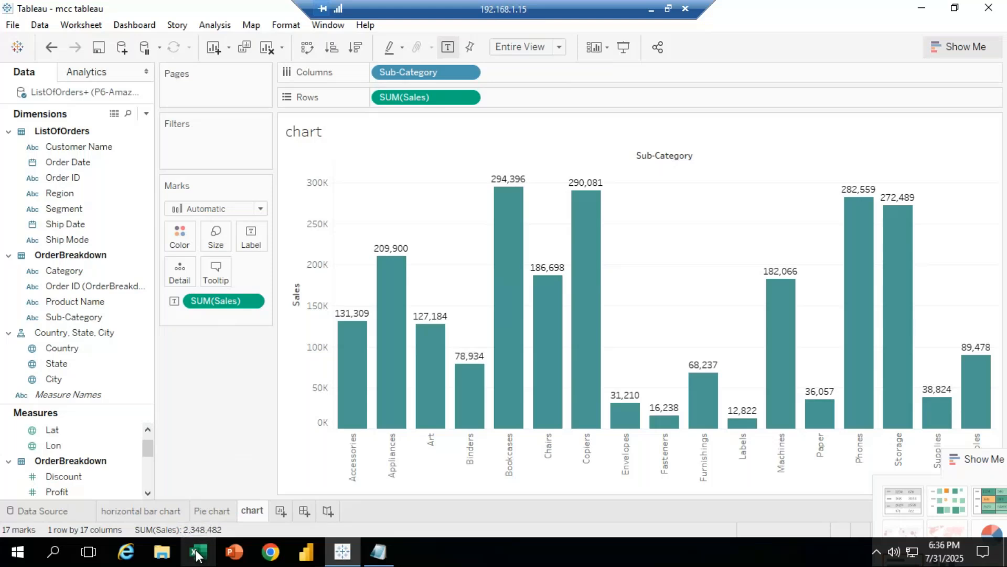
click(78, 146)
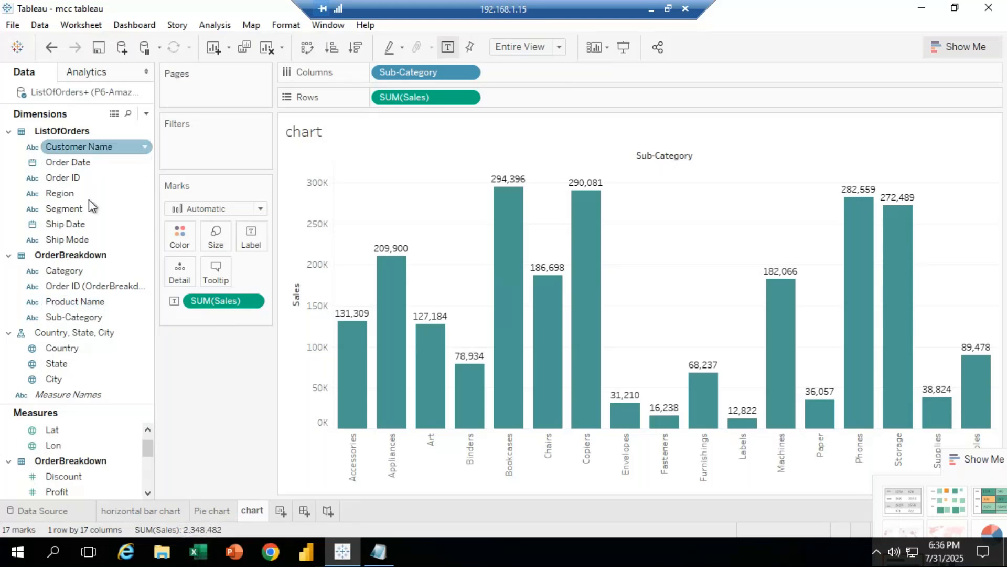
click(84, 380)
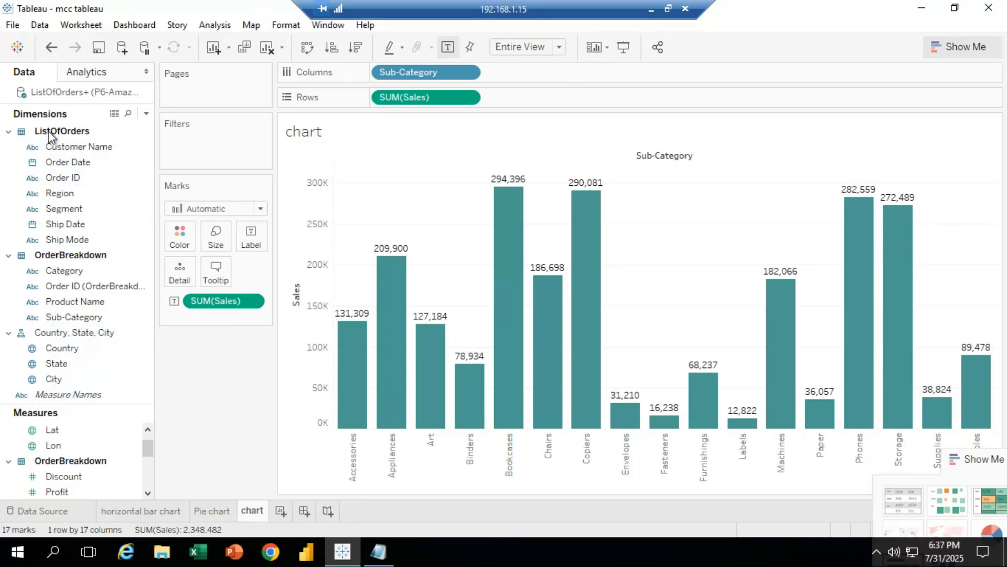
click(117, 431)
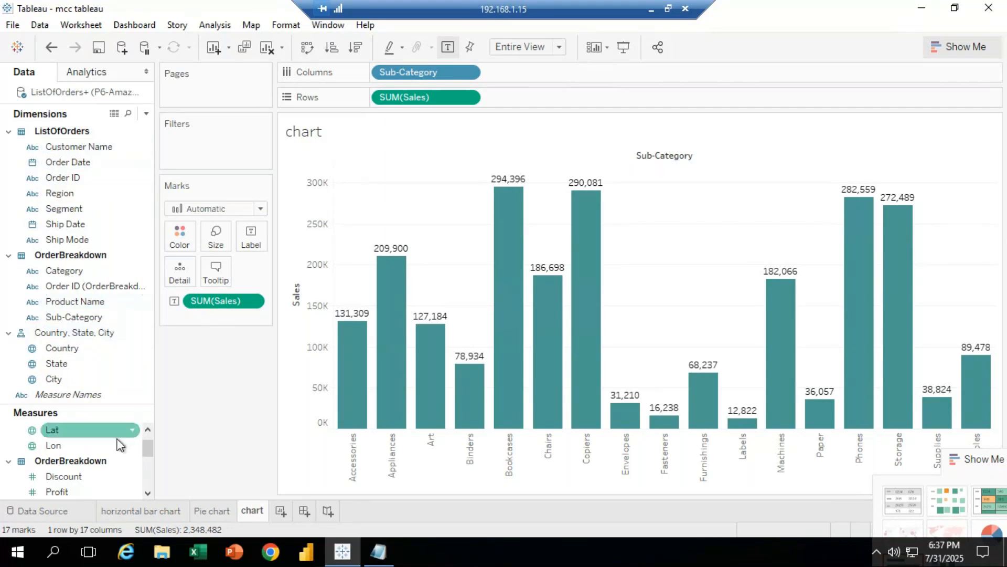
mouse_move(149, 451)
mouse_down()
mouse_move(149, 487)
mouse_move(147, 452)
mouse_up()
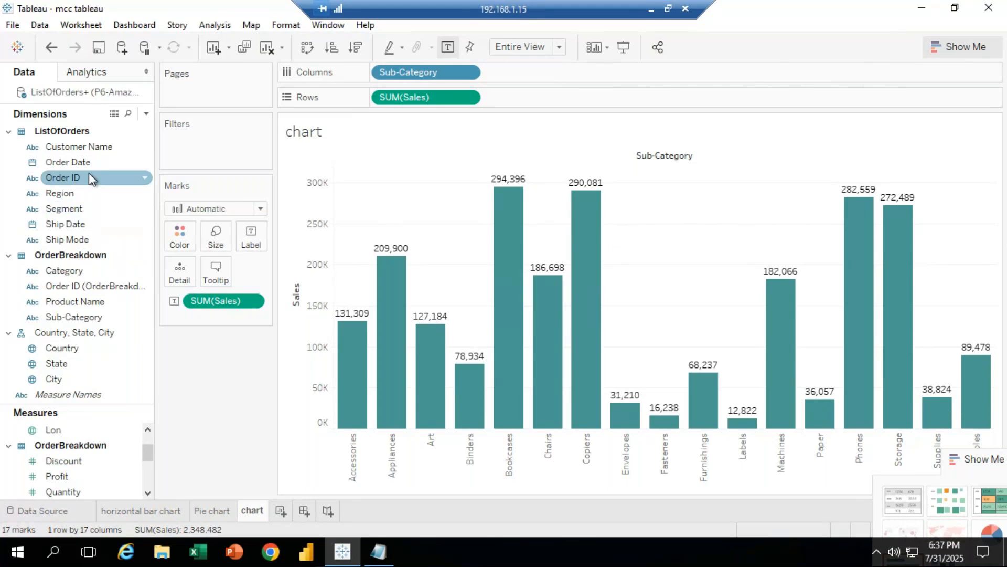
click(85, 149)
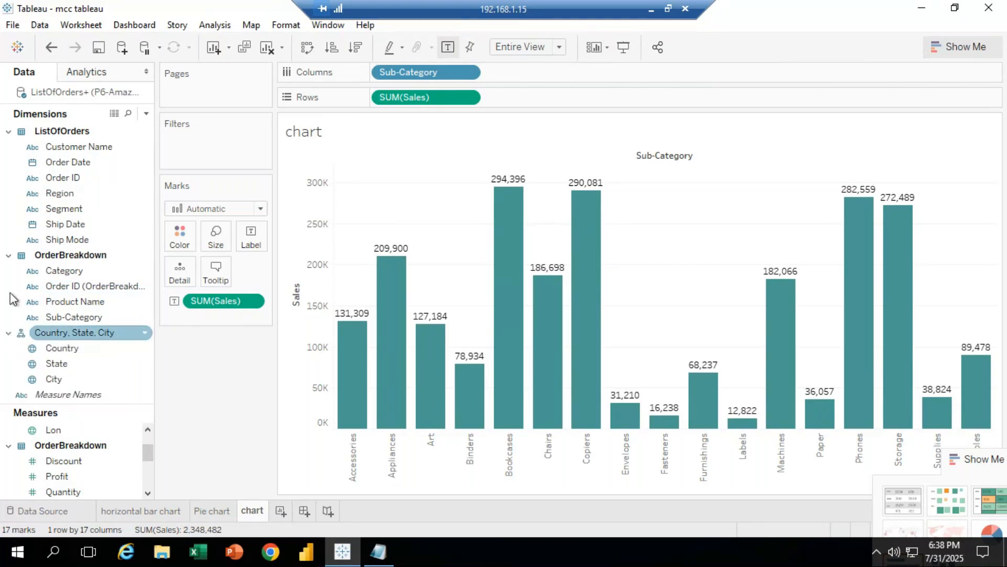
Collapse and re-expand the OrderBreakdown and ListOfOrders tables in the Dimensions list to show how fields are grouped.
click(9, 256)
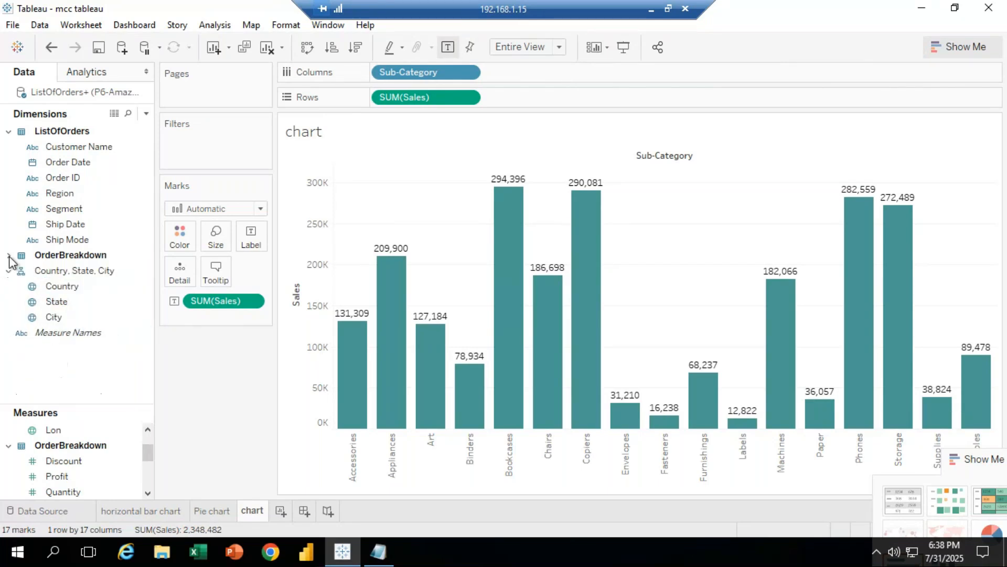
click(8, 133)
click(8, 132)
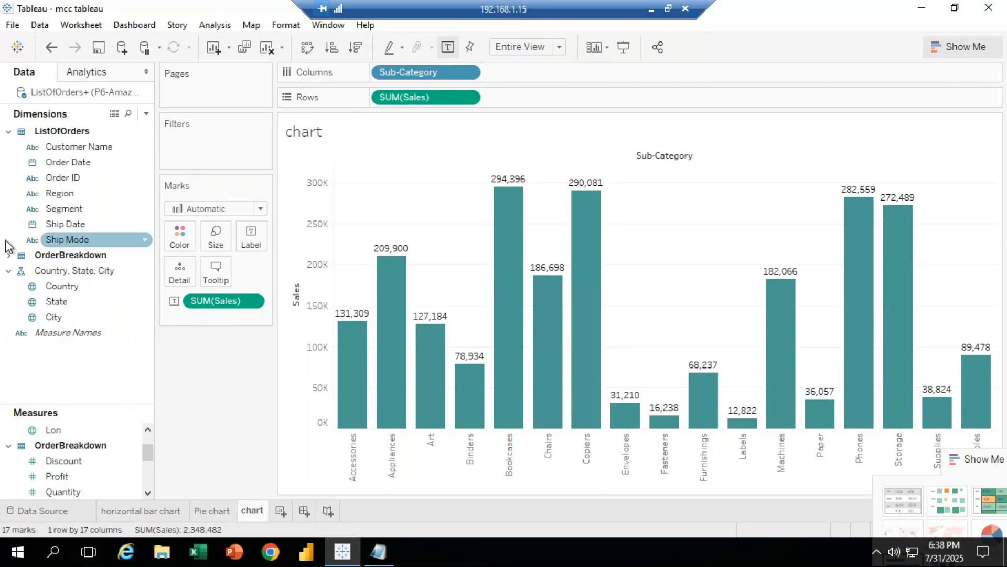
click(8, 255)
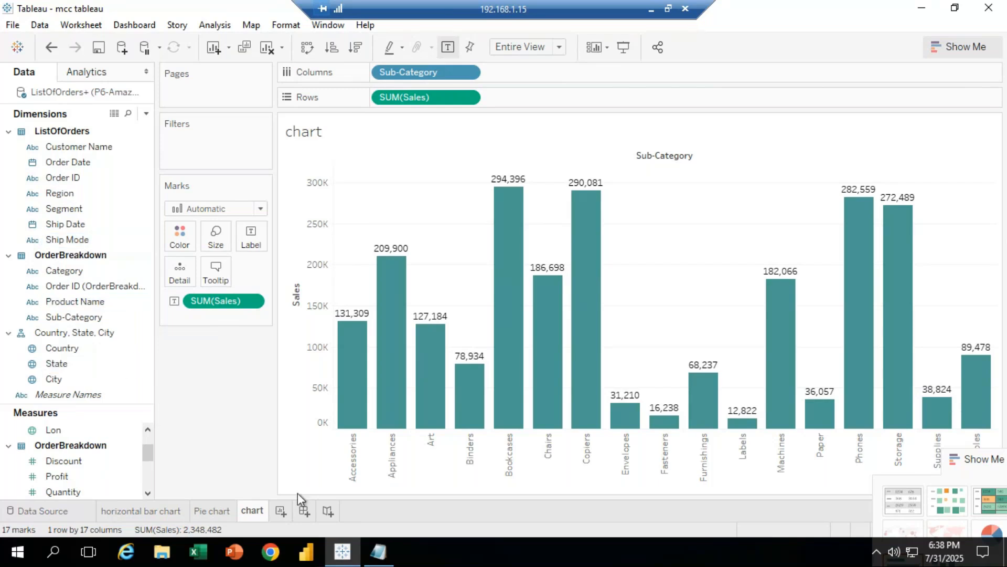
Add the line "Folder-->Add the fields" below the clear-sheet shortcut in the mcc data.txt notes in Notepad and return to Tableau.
click(377, 550)
scroll(787, 285, down, 5)
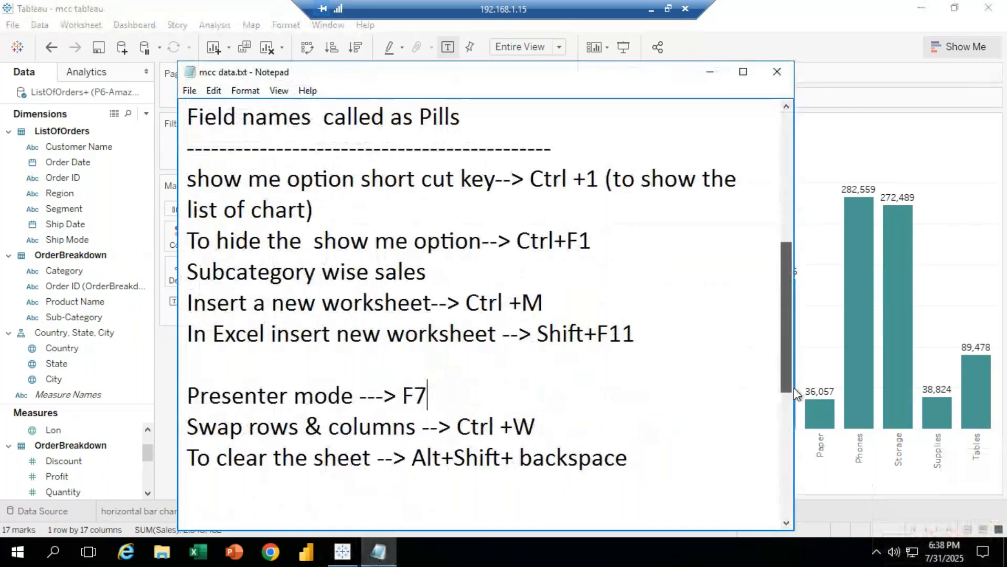
click(642, 132)
key(Return)
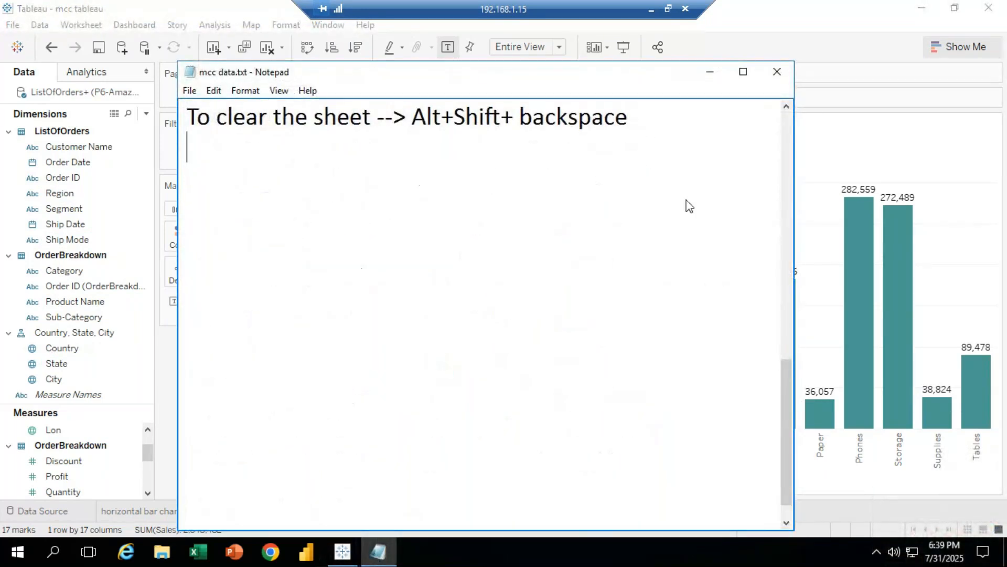
text(Folder)
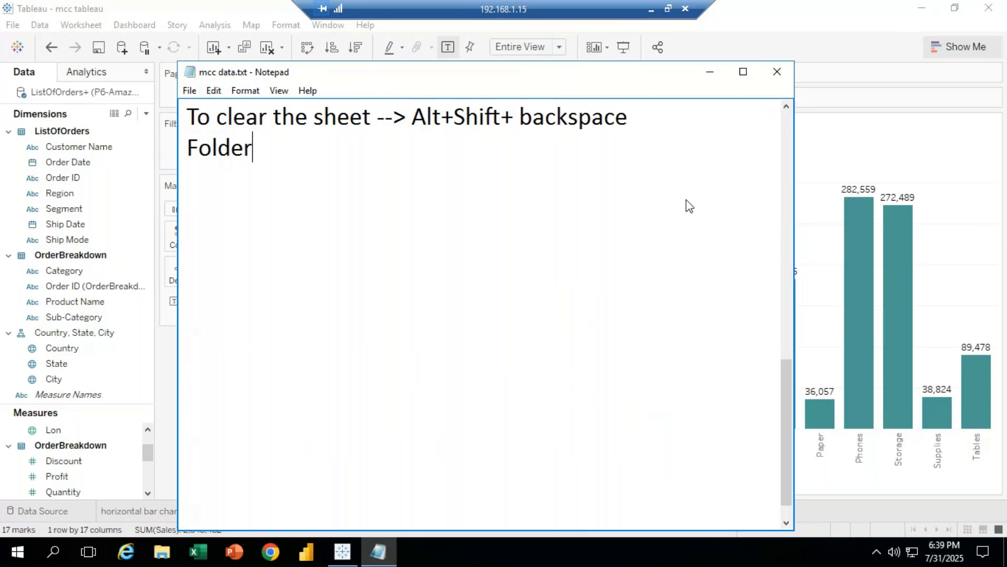
text(-->)
text(Add t)
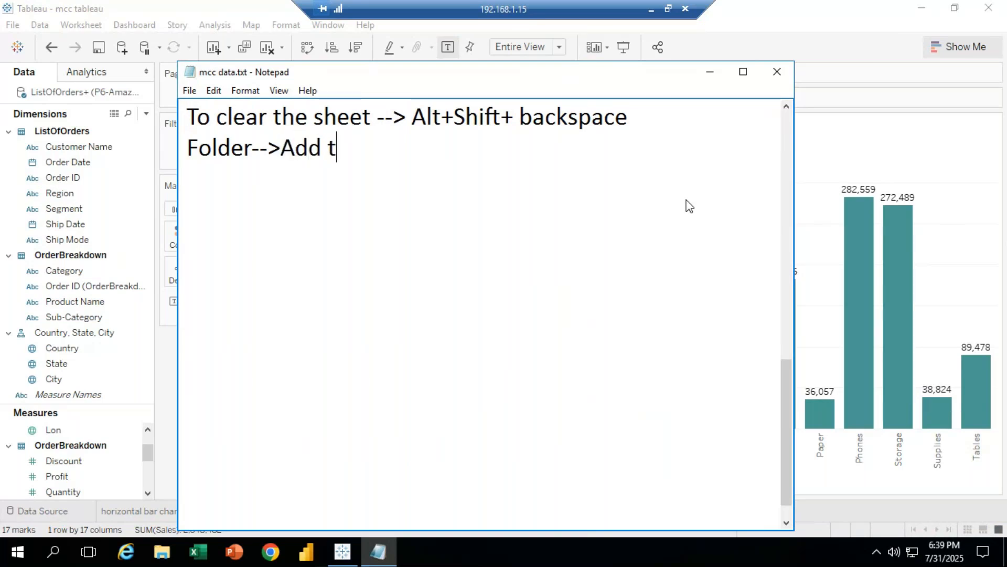
text(he fie)
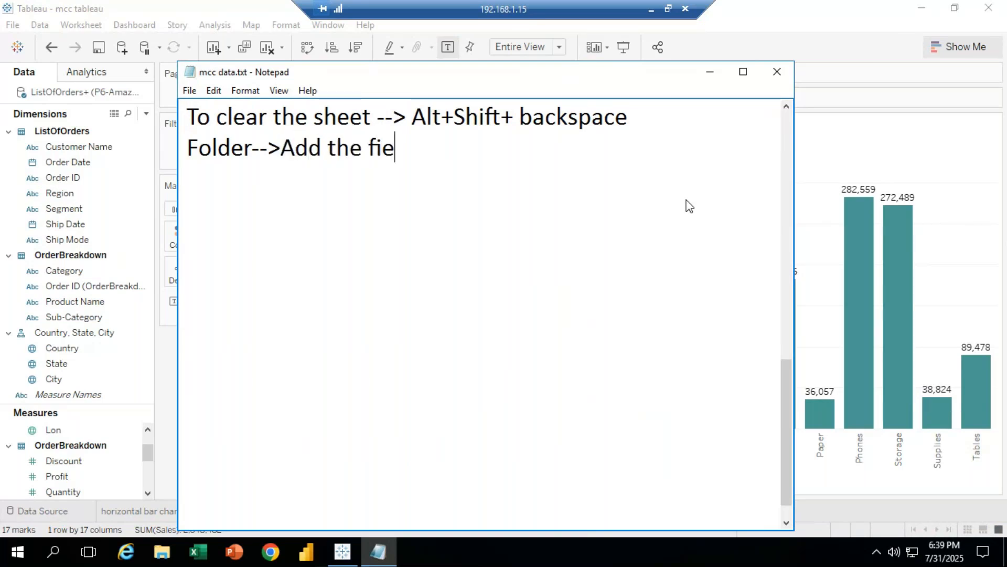
text(lds)
click(711, 73)
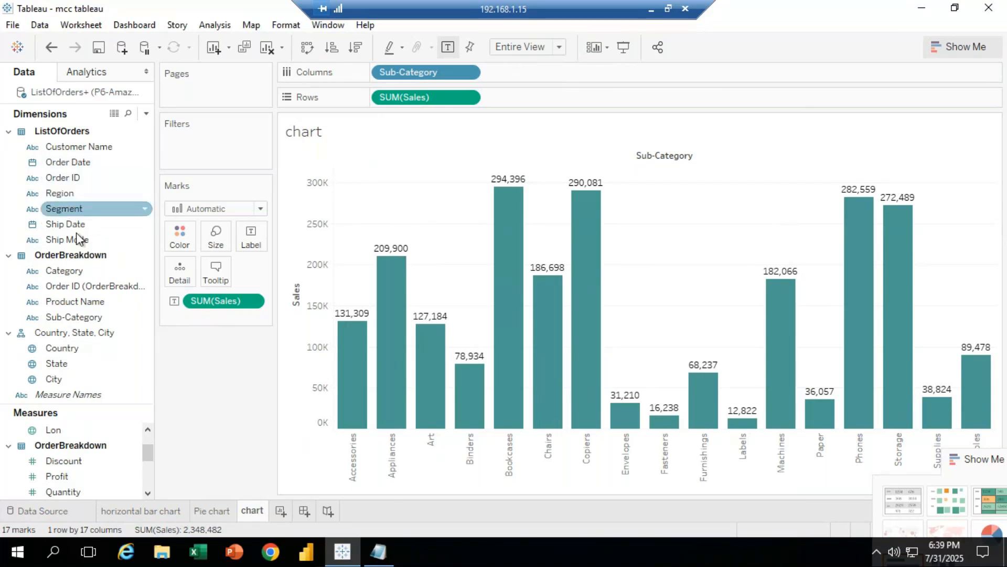
Examine the commands offered for the Category dimension, looking for the Folders option.
click(70, 270)
right_click(70, 271)
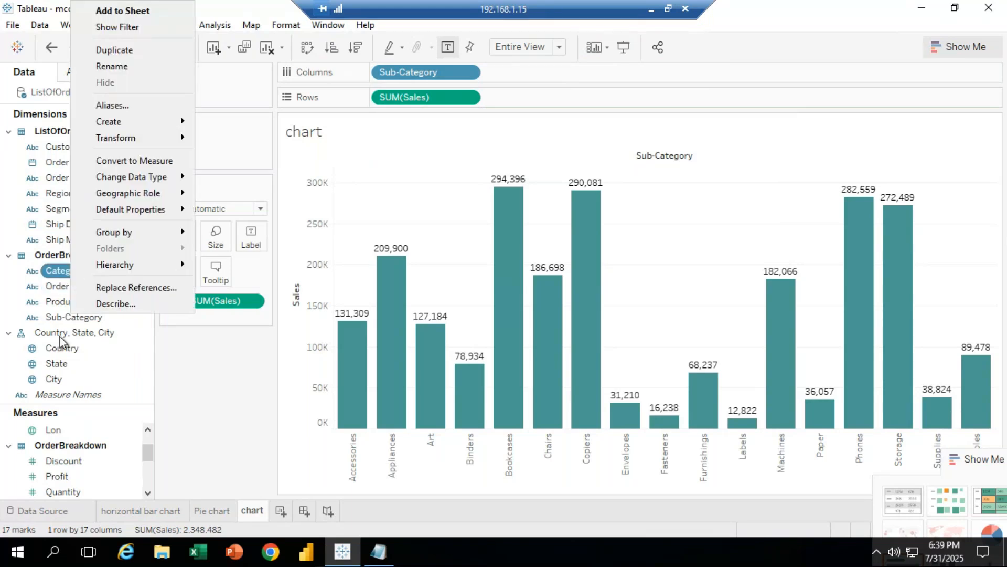
click(57, 271)
right_click(57, 271)
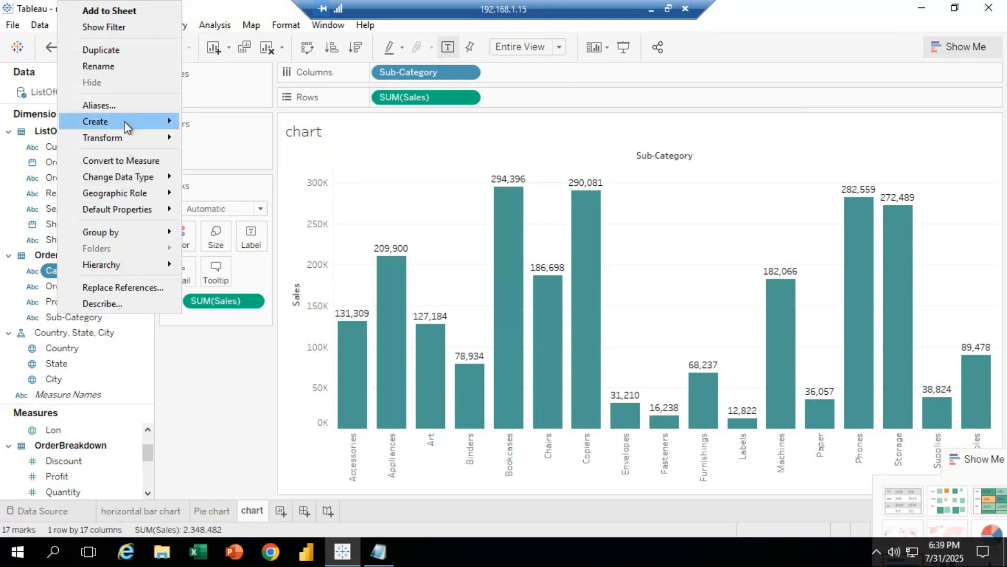
mouse_move(128, 126)
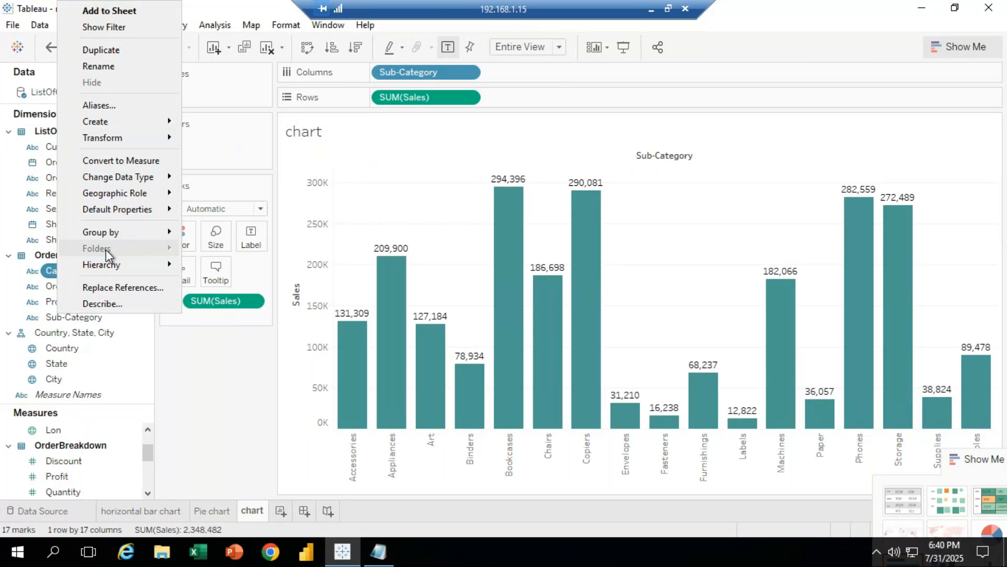
click(210, 378)
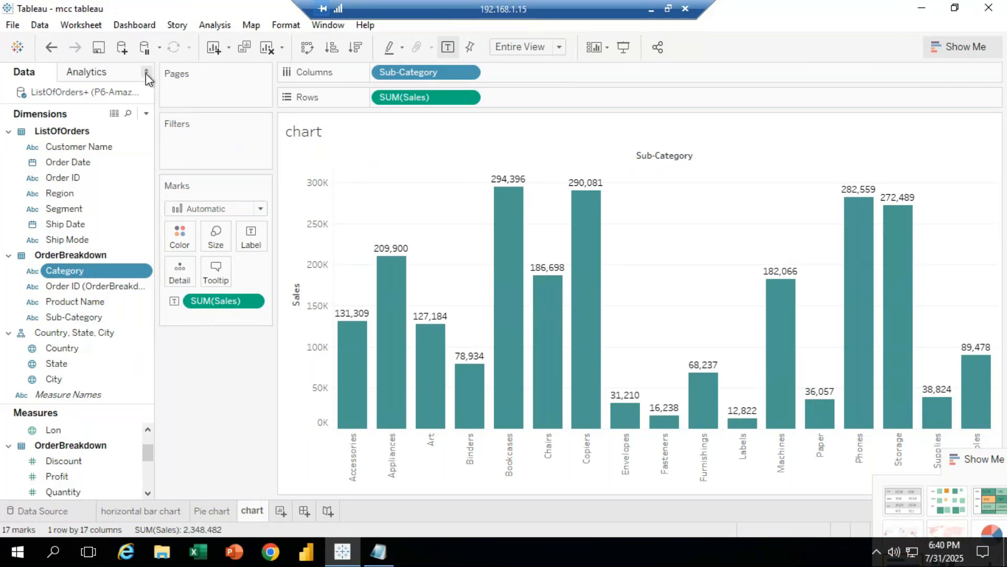
Examine the grouping choices for Dimensions and compare them with the Folders command on the Category field.
click(145, 115)
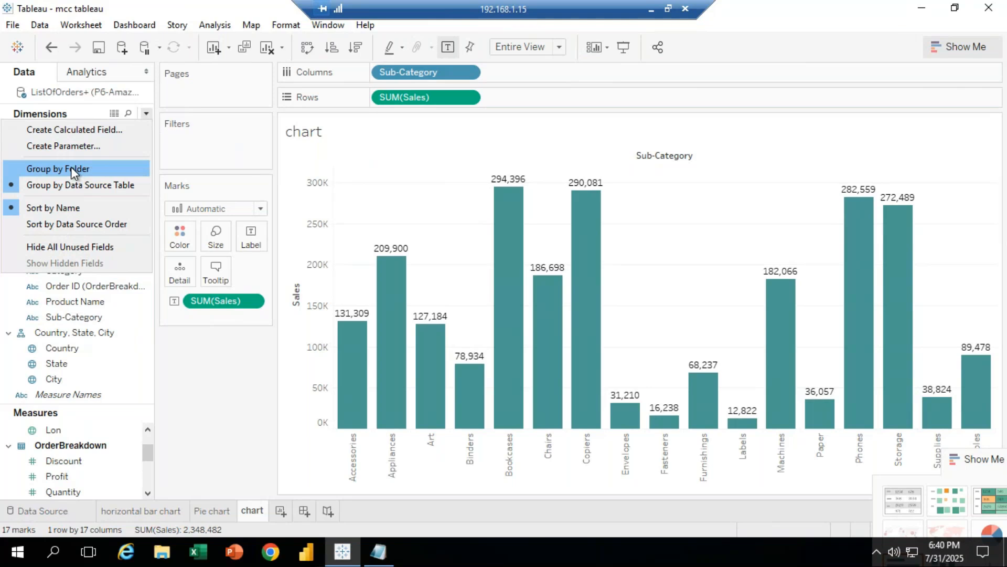
click(195, 393)
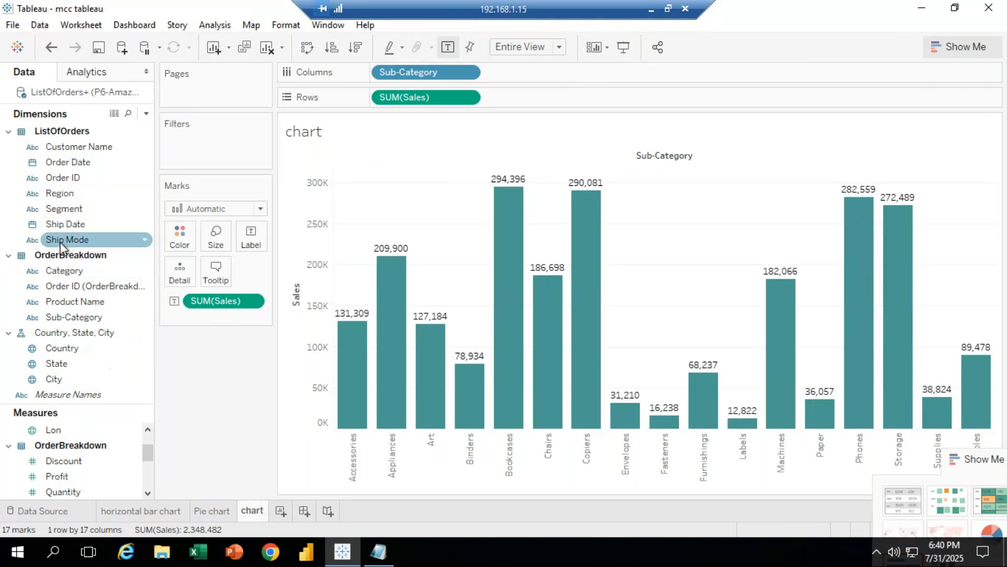
right_click(65, 273)
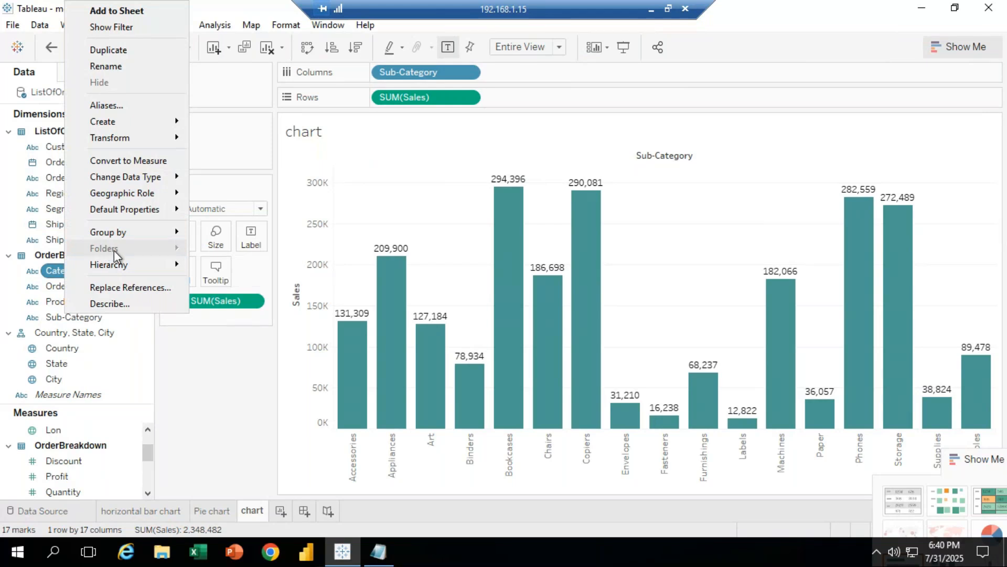
click(207, 388)
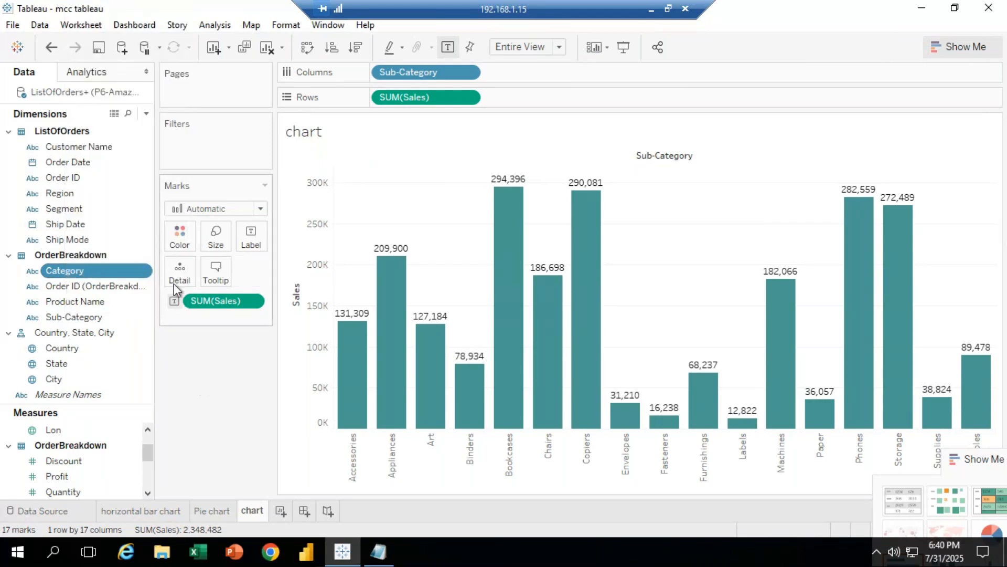
Set the data fields to Group by Folder and look over the commands for the Customer Name field.
click(146, 113)
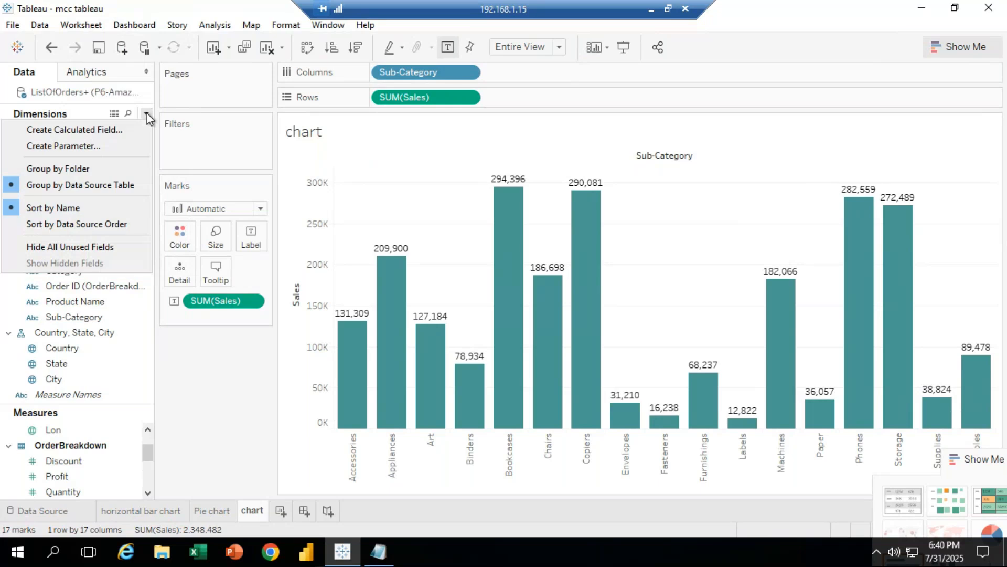
click(92, 167)
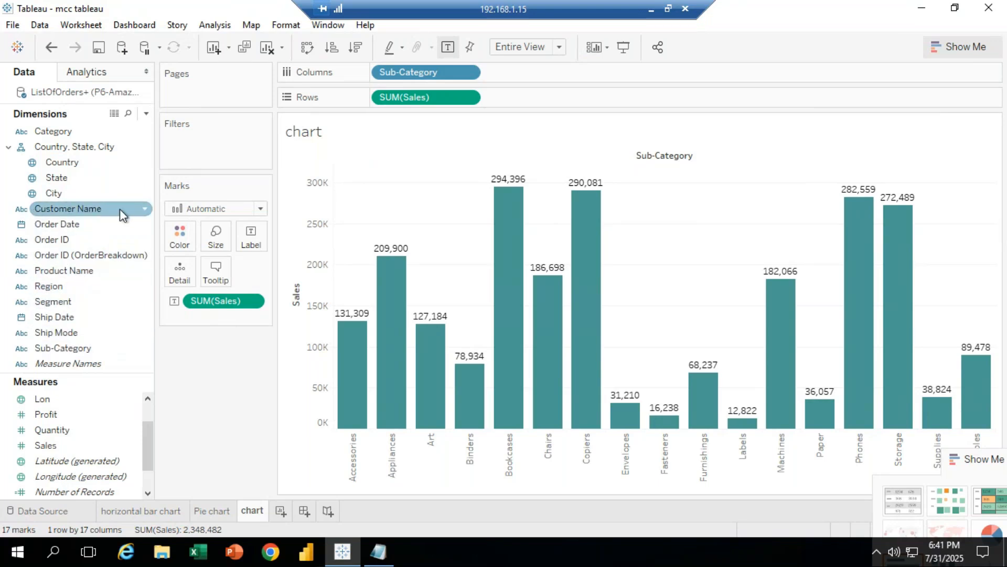
click(146, 212)
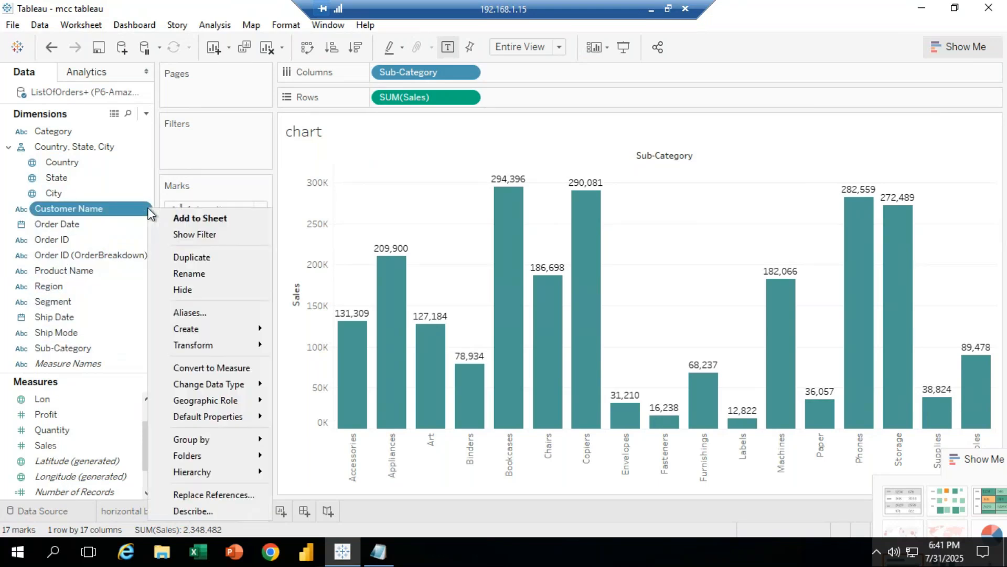
click(119, 317)
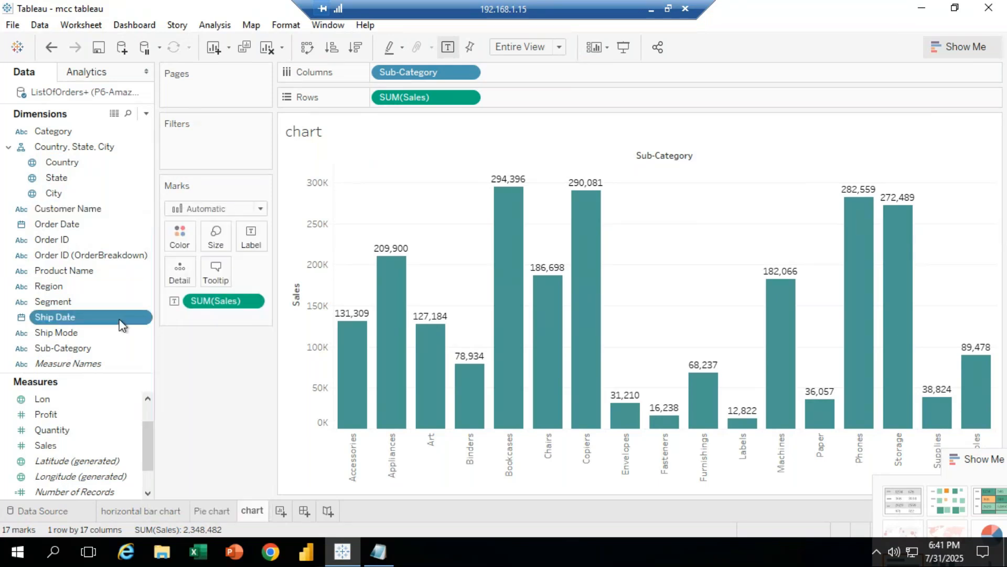
Check the Create Folder option for the Category field and the Group by Folder setting for Dimensions.
right_click(59, 130)
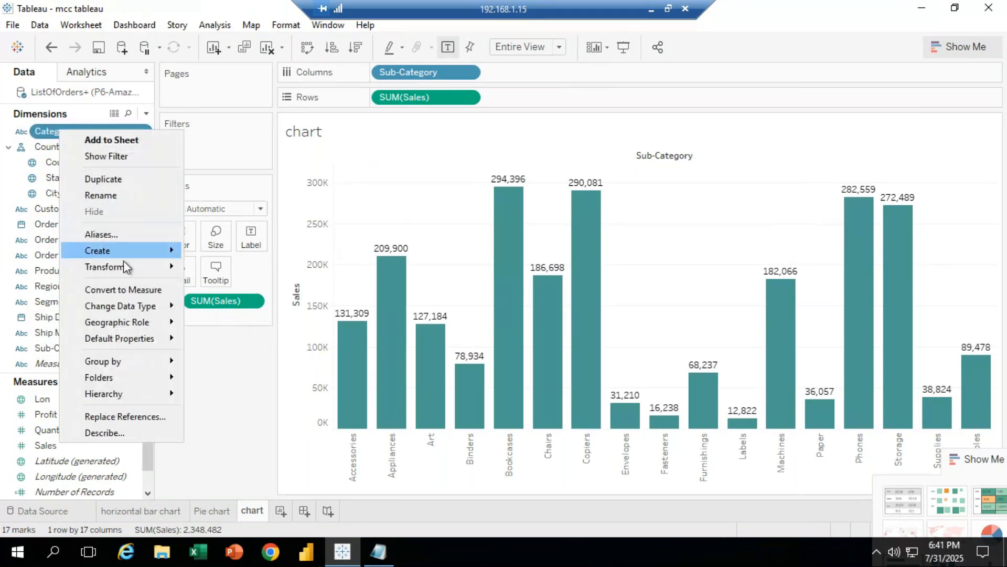
mouse_move(98, 377)
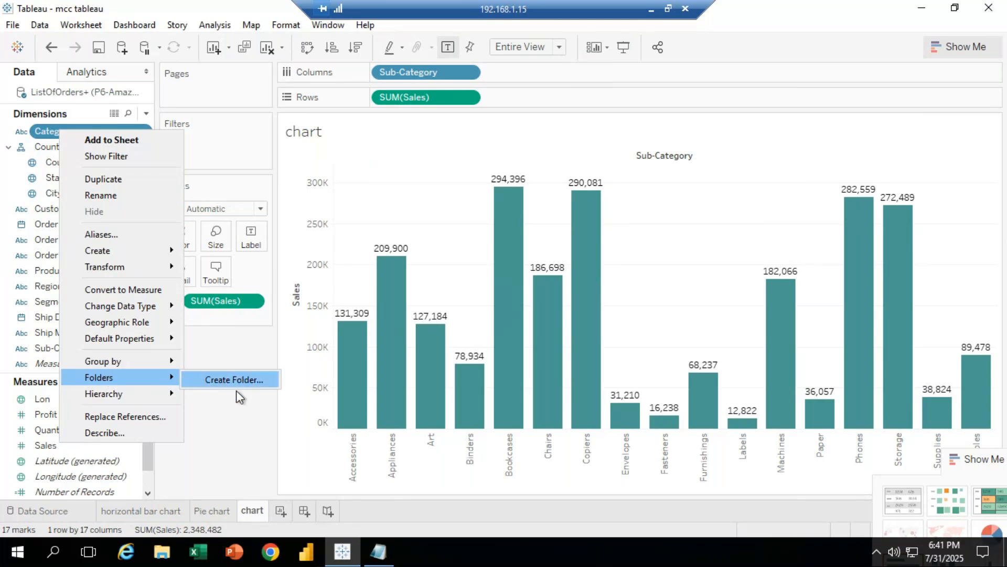
click(232, 464)
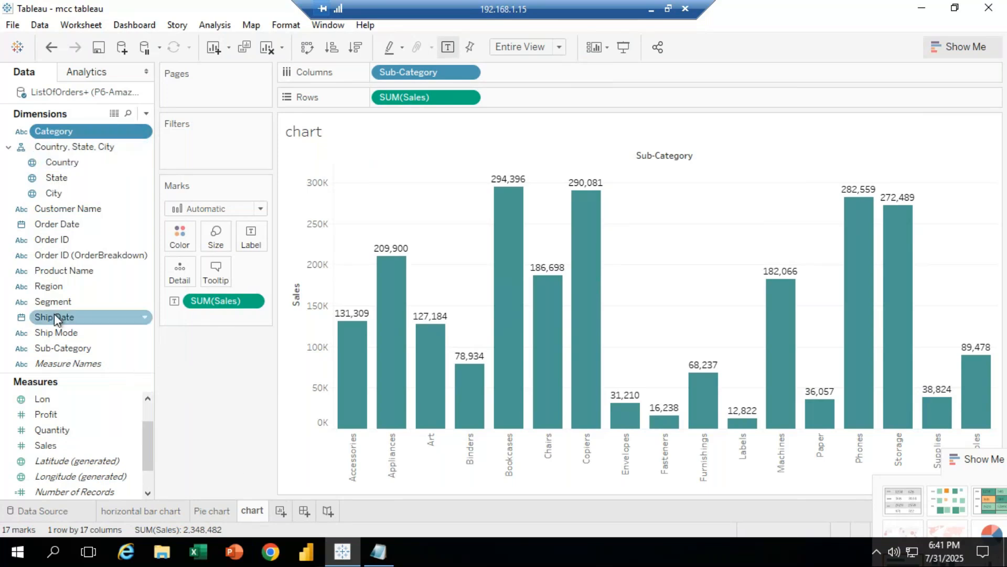
click(146, 114)
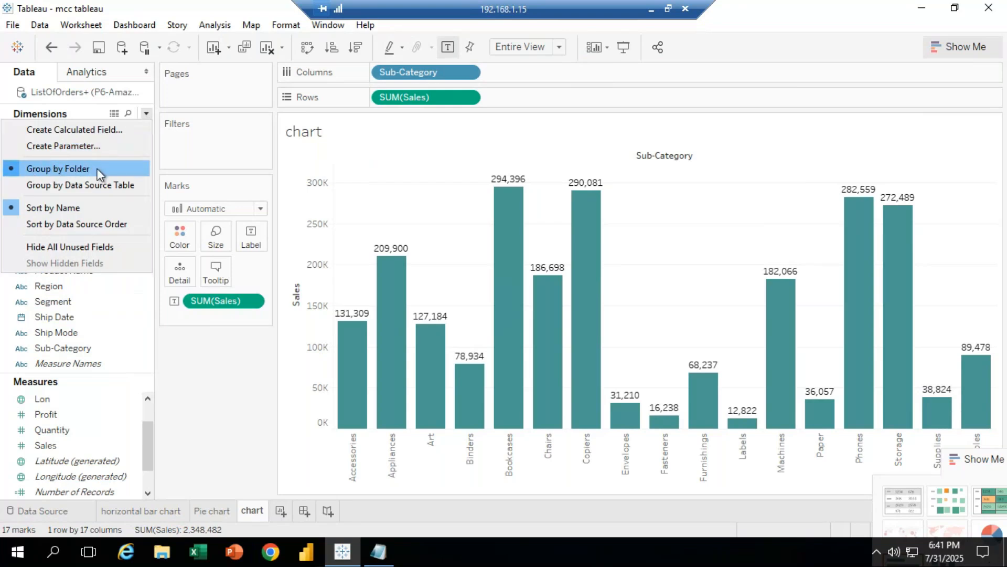
click(161, 363)
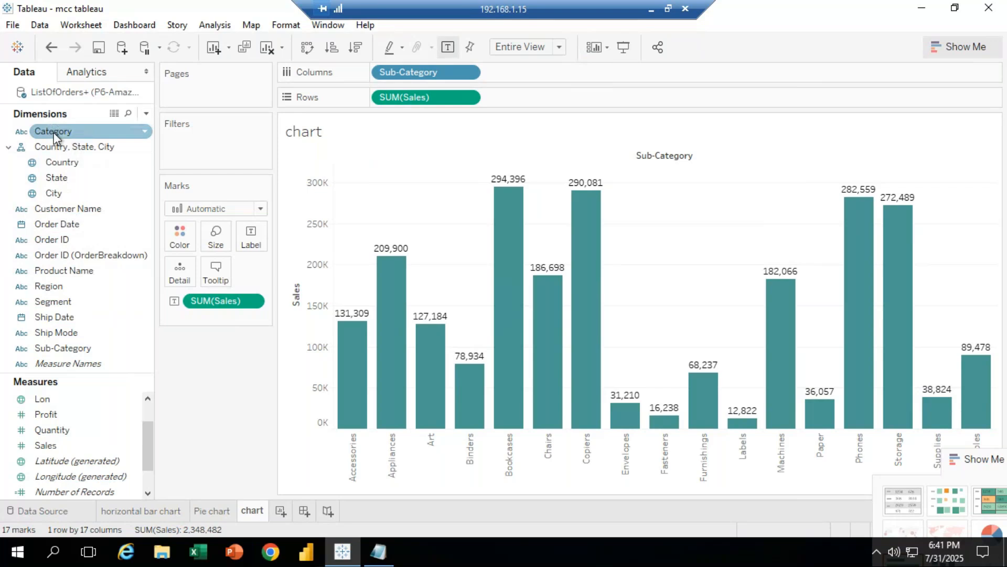
right_click(55, 132)
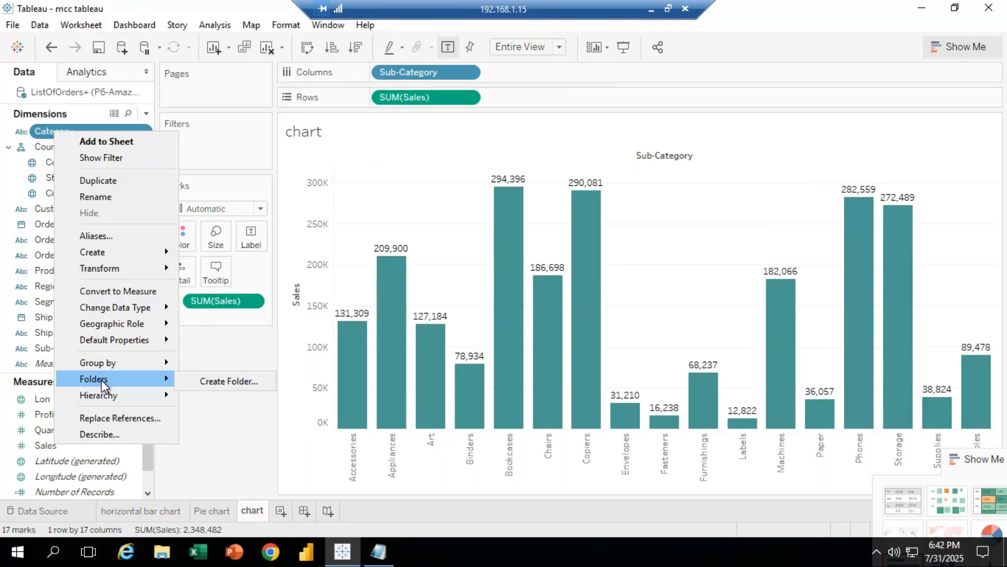
click(240, 467)
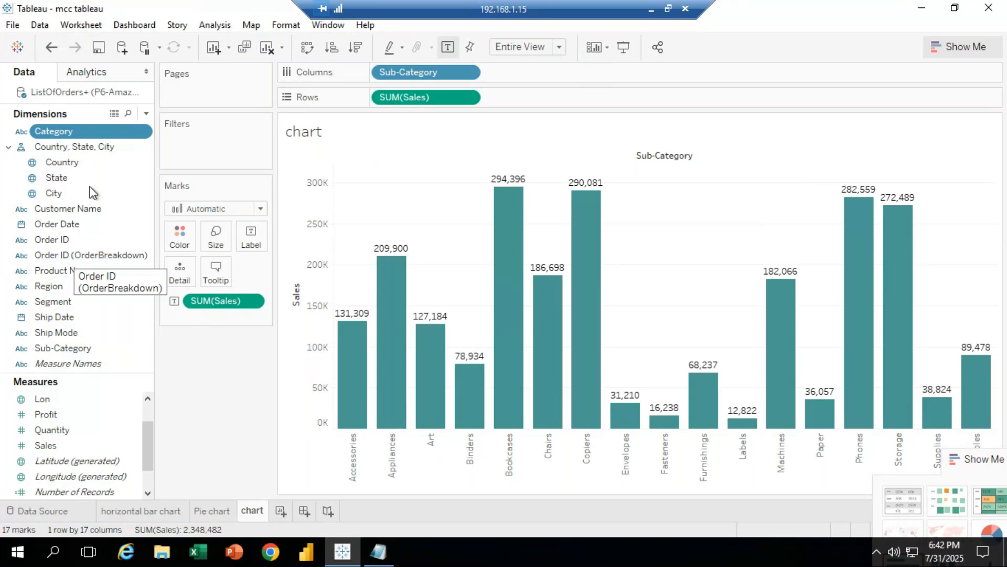
Create a folder named product details for the Category dimension and check its contents.
right_click(63, 131)
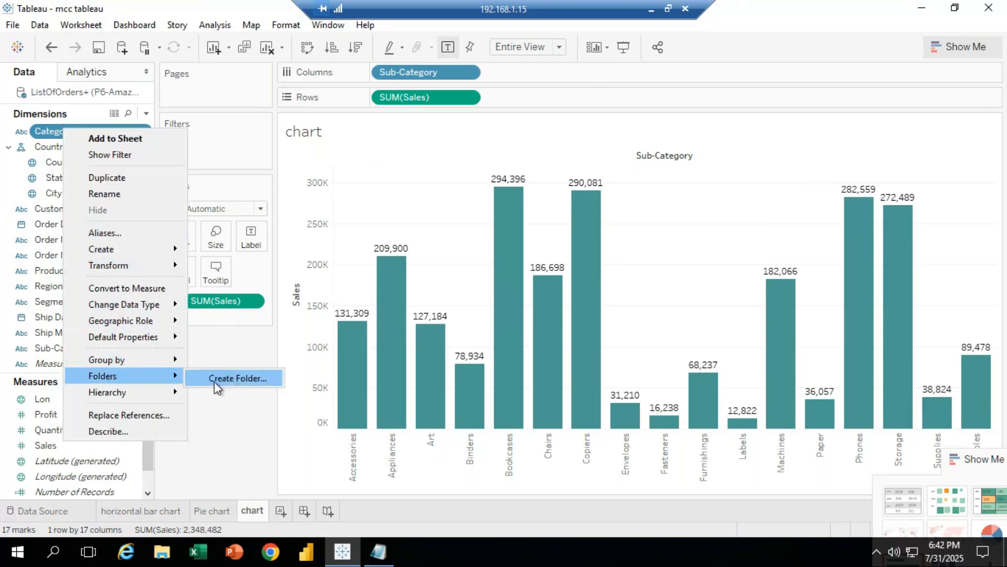
click(220, 378)
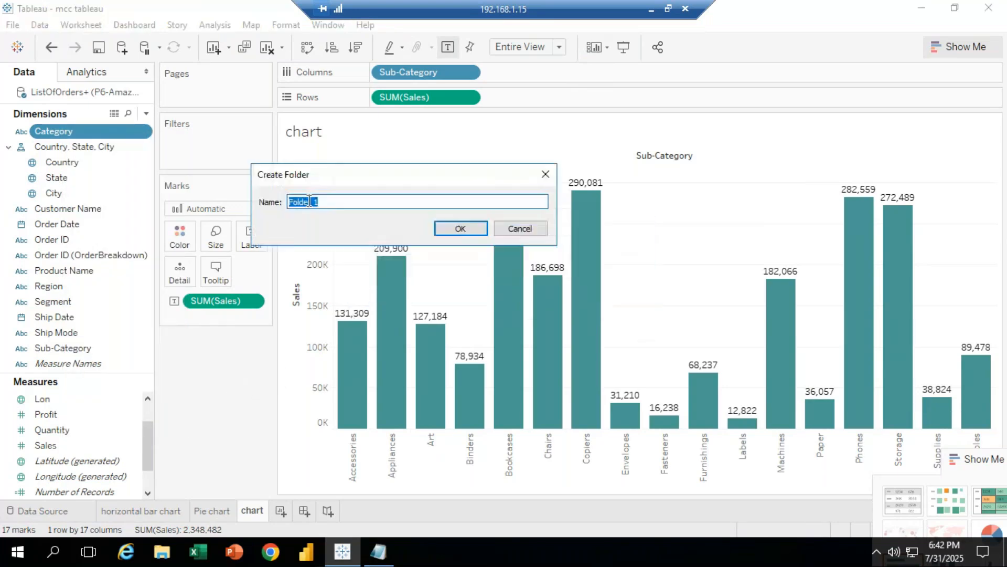
key(BackSpace)
text(product)
text(details)
click(469, 235)
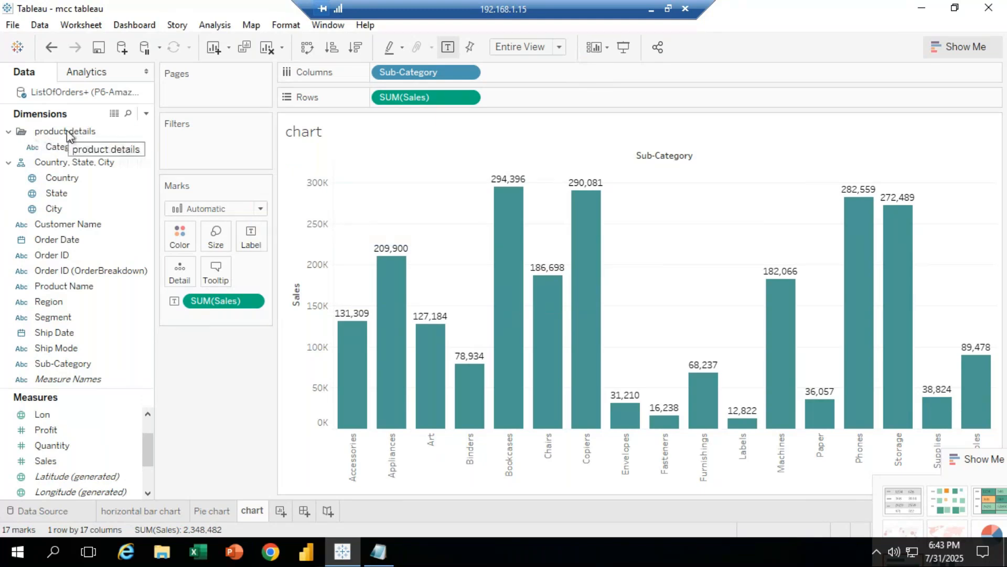
click(9, 132)
click(9, 132)
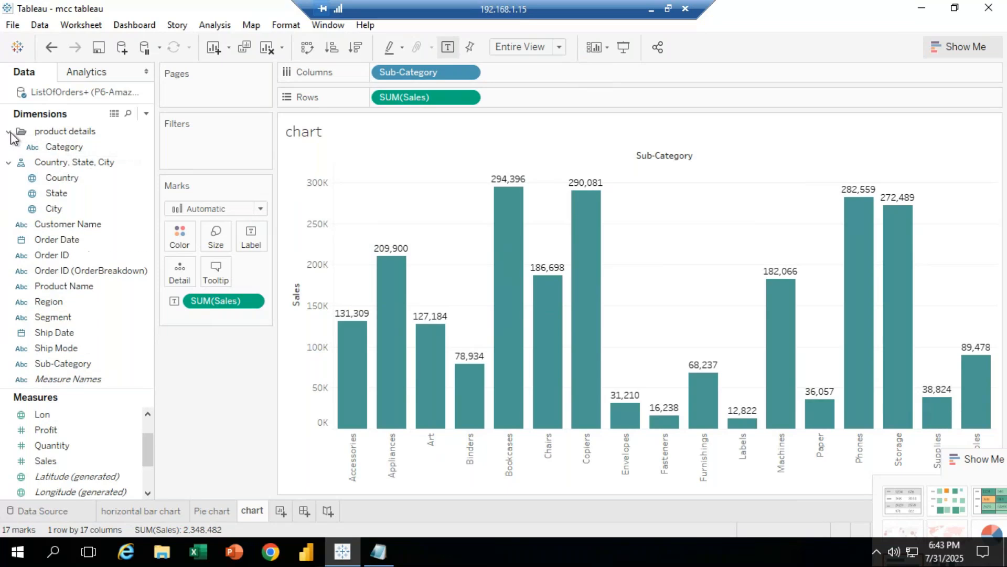
Move the Sub-Category dimension into the product details folder beneath Category.
click(74, 147)
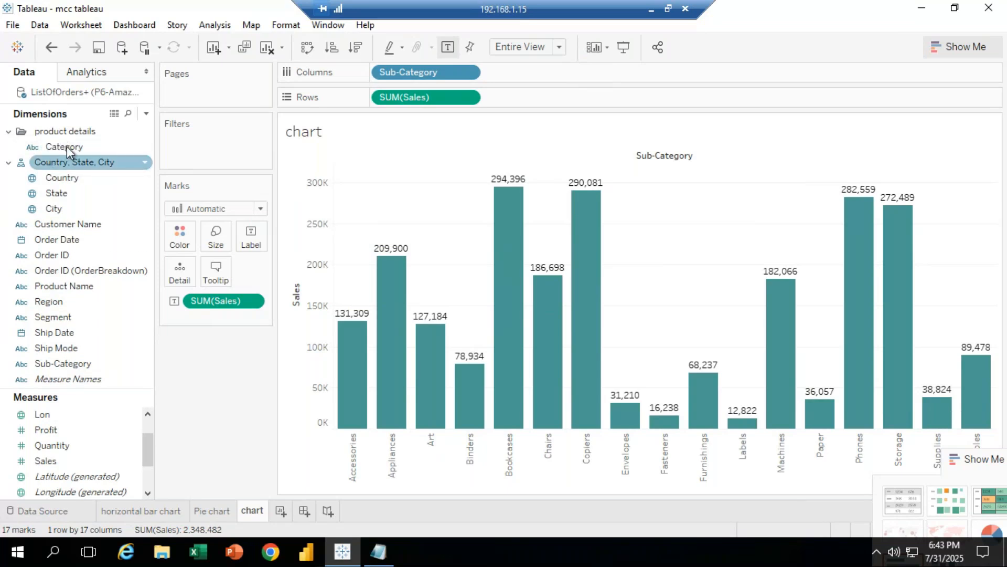
click(40, 271)
click(53, 317)
click(55, 362)
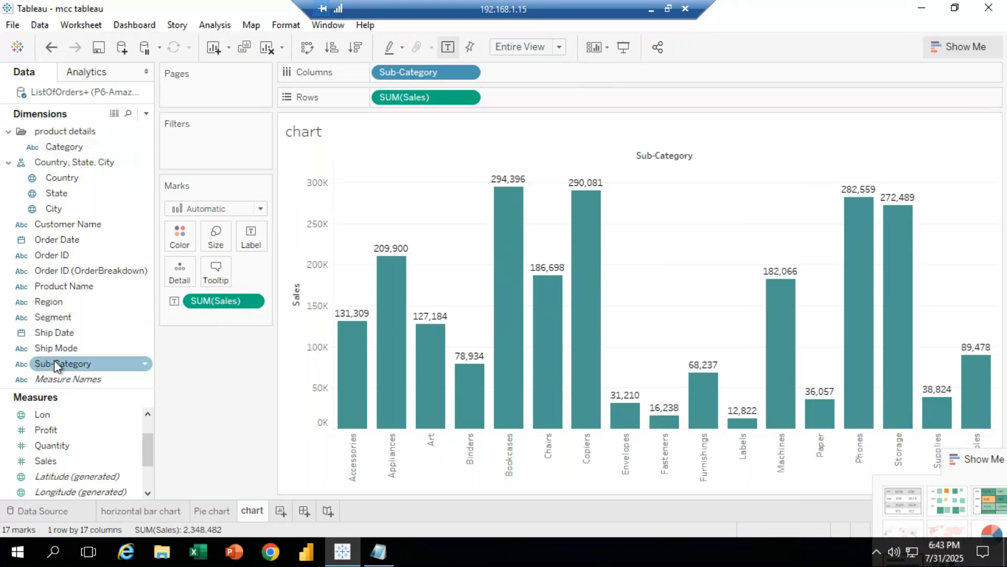
click(74, 347)
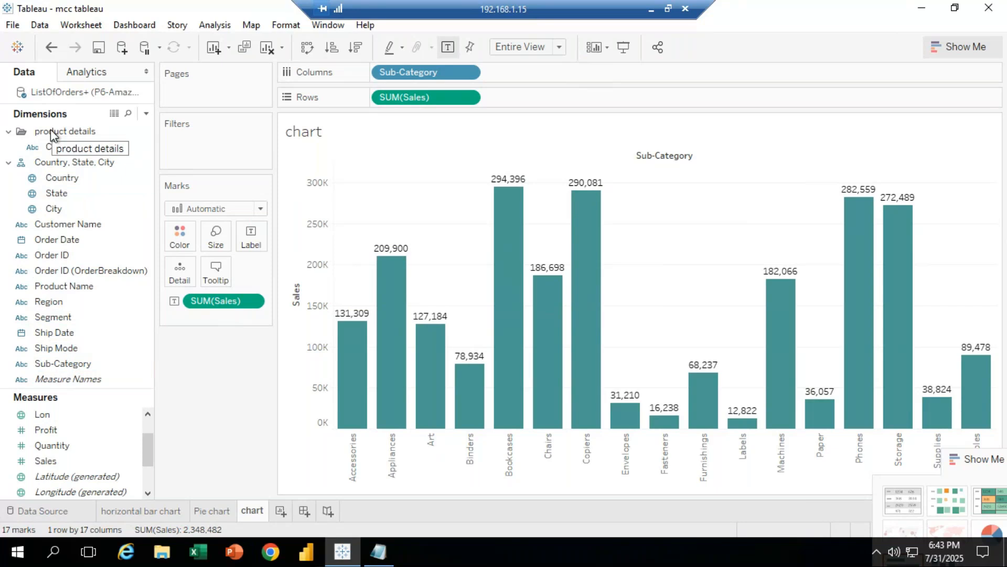
click(63, 363)
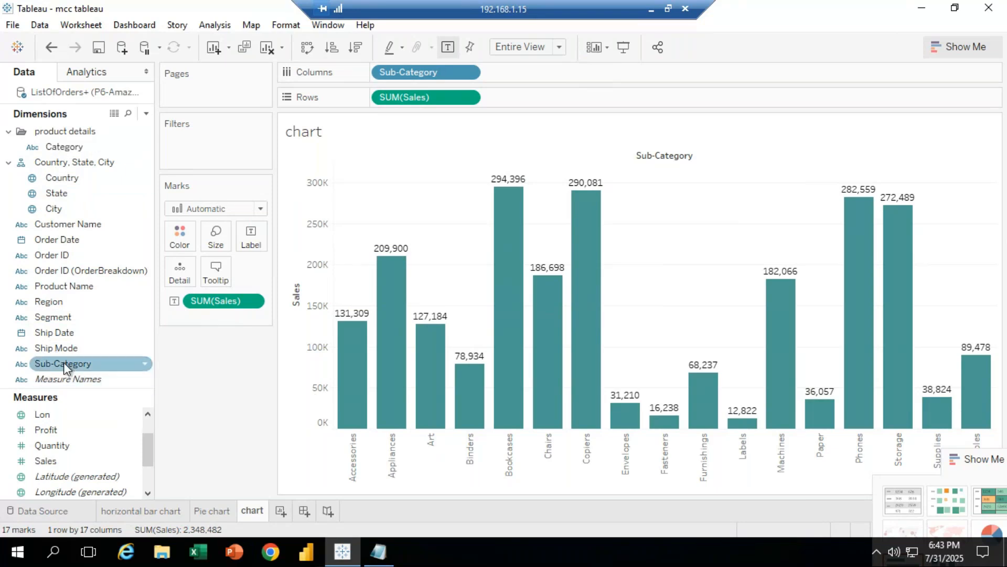
click(64, 362)
drag(66, 364, 63, 151)
click(65, 150)
click(57, 165)
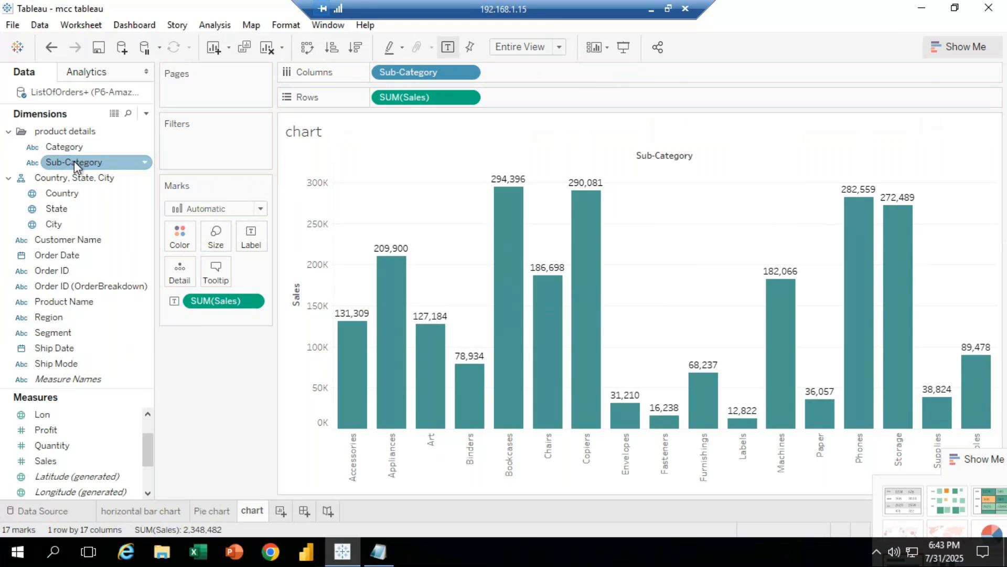
Examine the Add to Folder choices offered for the Product Name dimension.
click(78, 304)
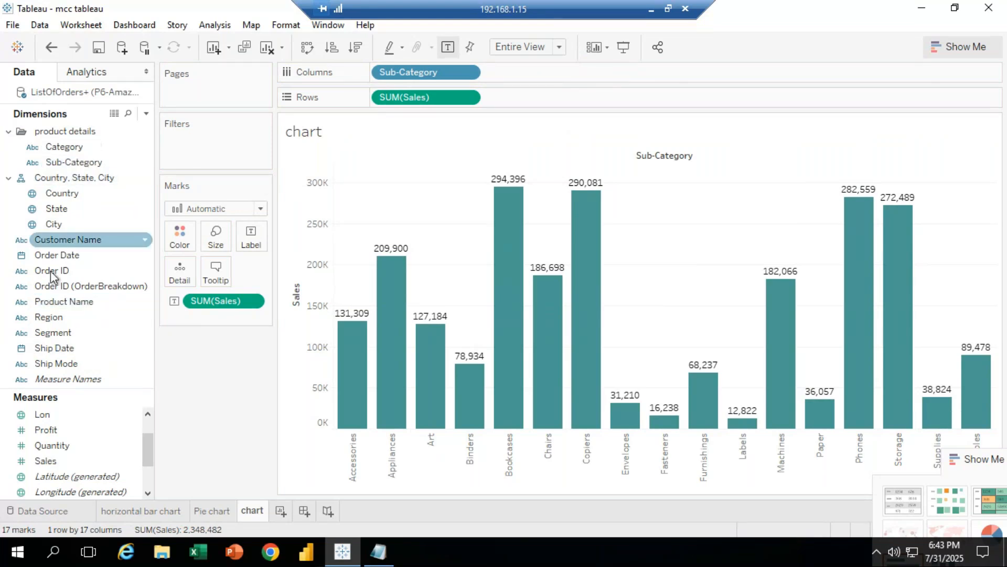
right_click(63, 302)
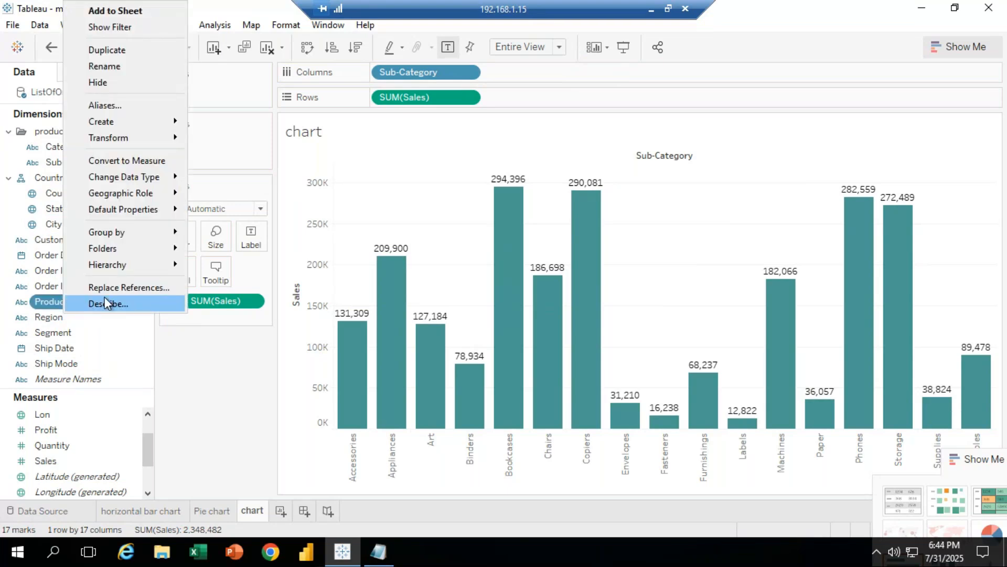
mouse_move(121, 250)
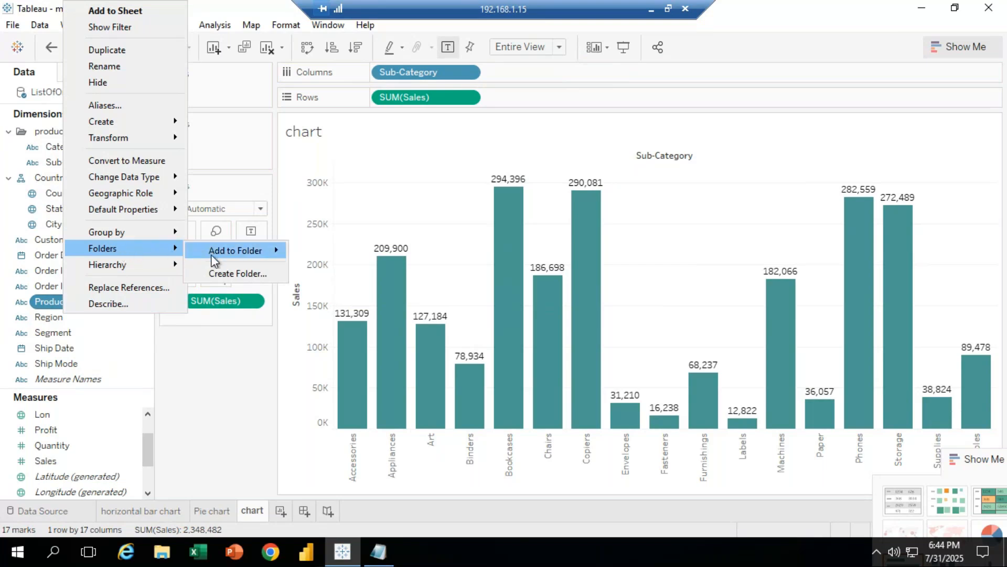
mouse_move(233, 256)
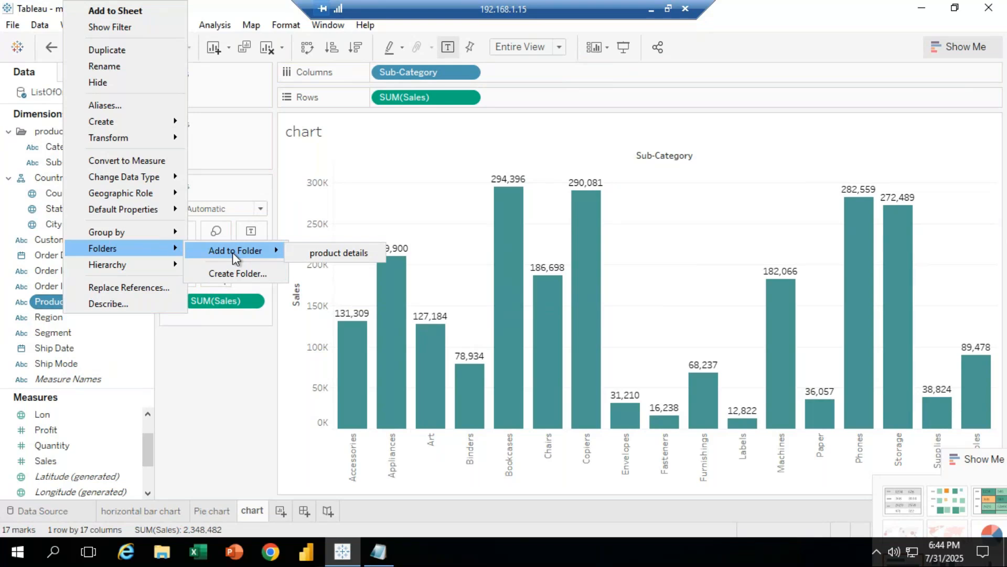
click(206, 388)
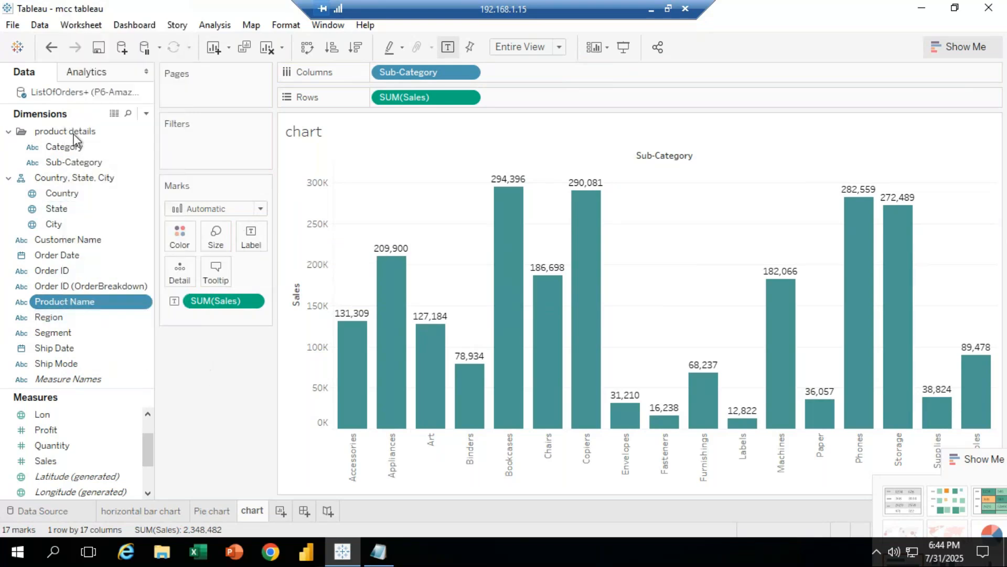
Add the Product Name dimension to the existing product details folder.
ctrl+click(58, 289)
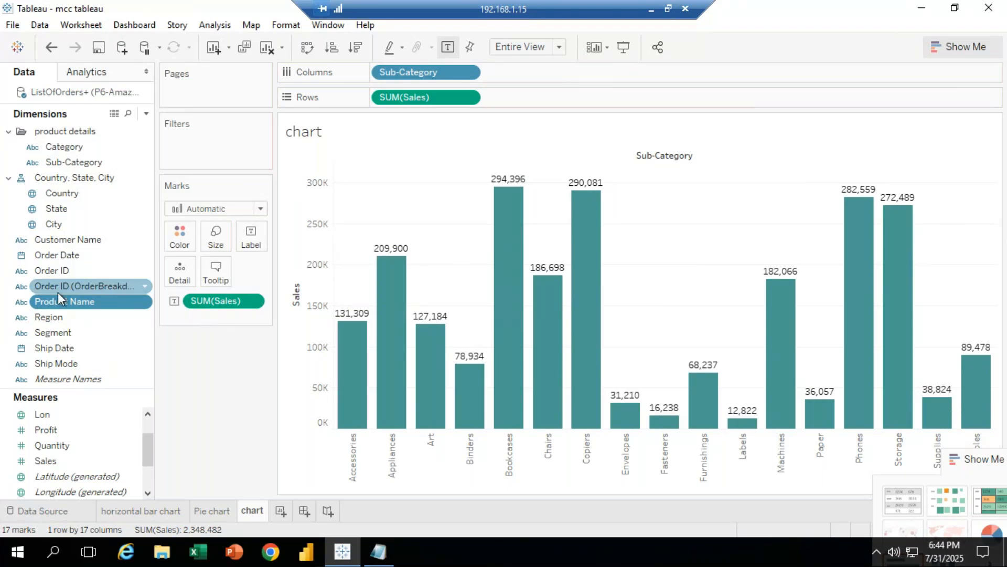
right_click(61, 301)
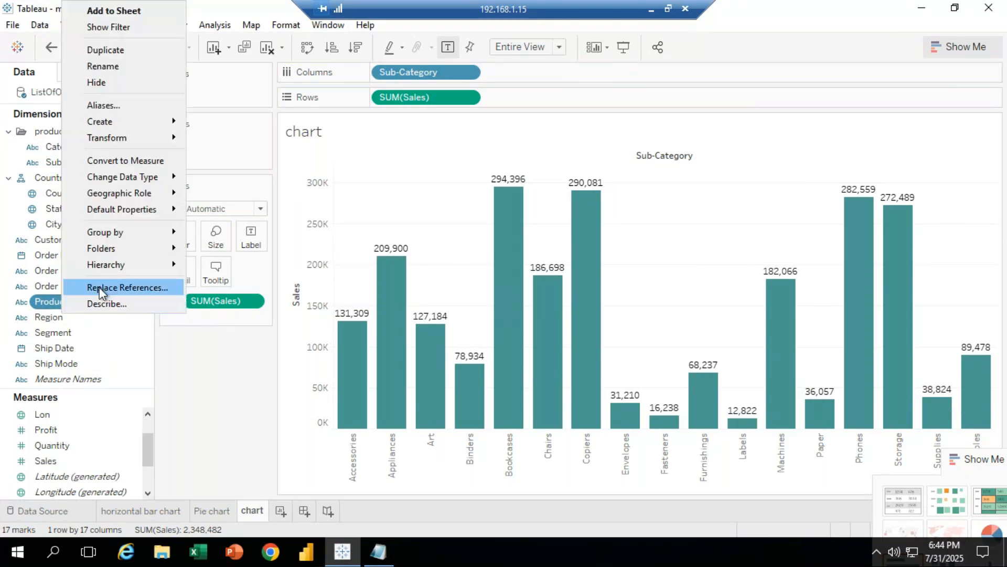
mouse_move(162, 249)
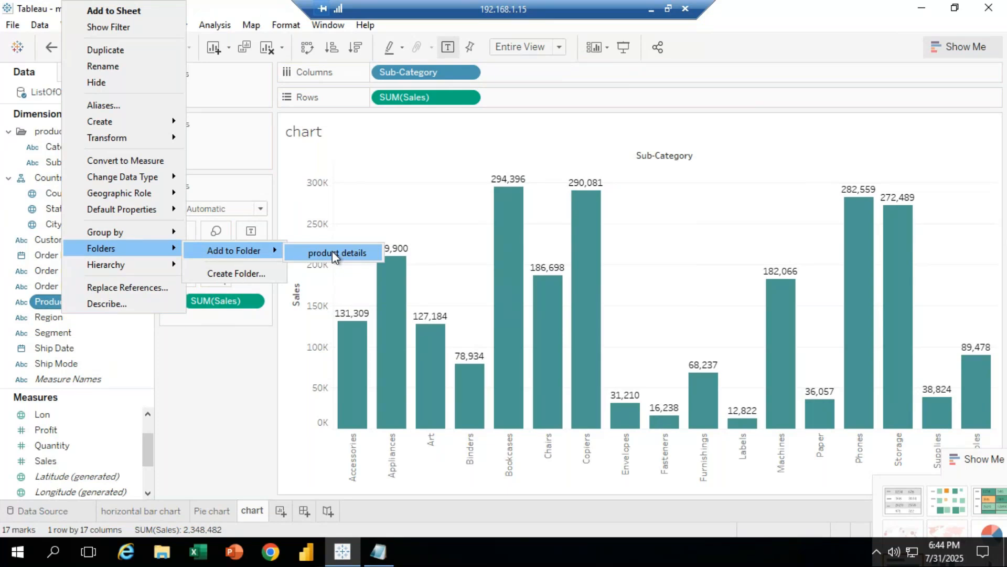
click(336, 252)
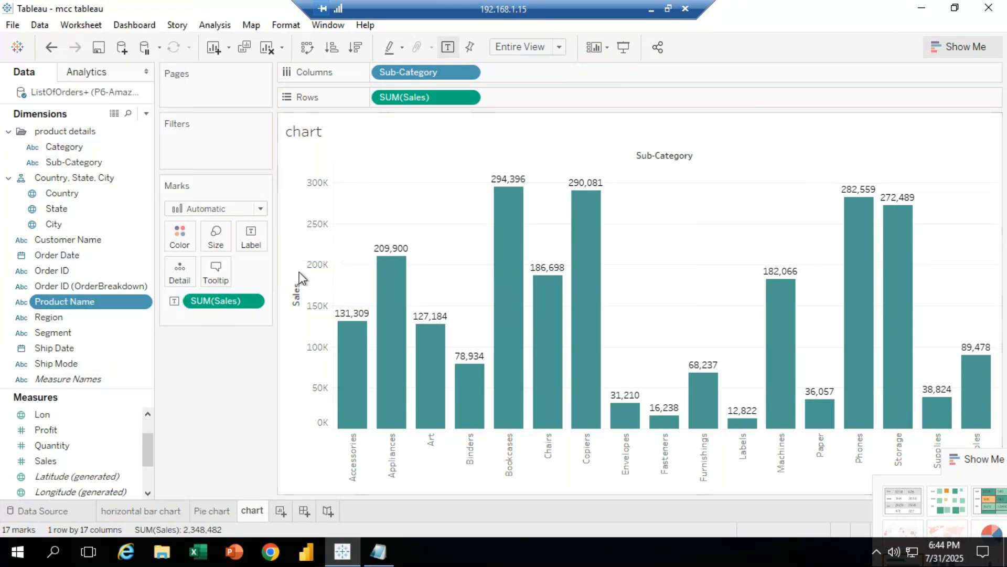
Collapse and expand the product details folder to review its fields, and look over the dimensions left outside it.
click(8, 132)
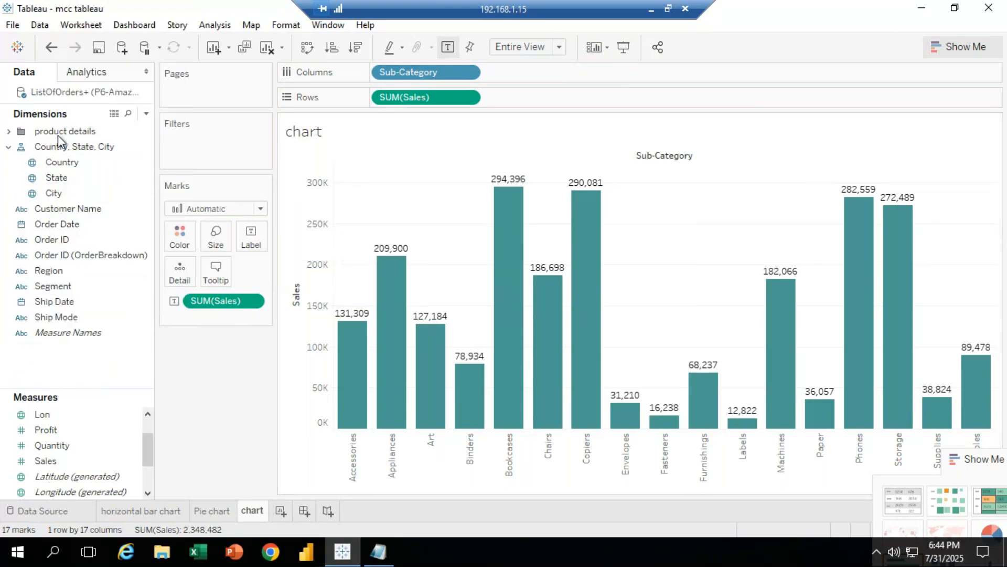
click(70, 142)
click(8, 133)
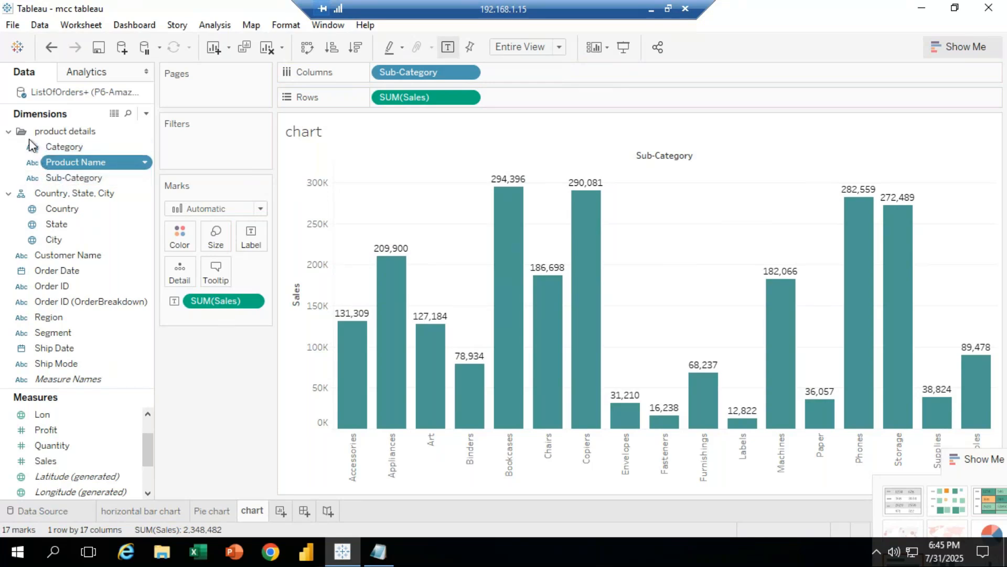
click(8, 132)
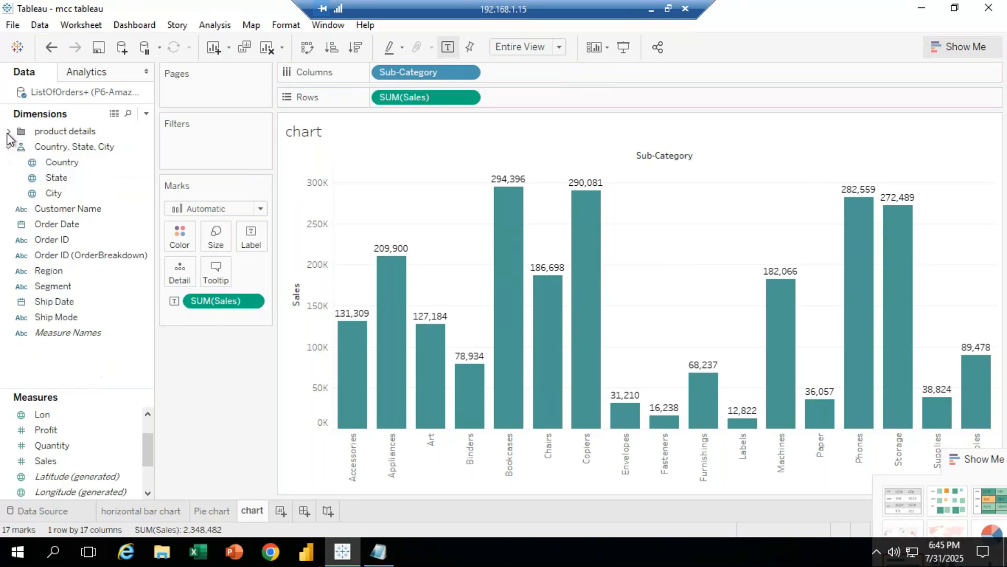
click(60, 195)
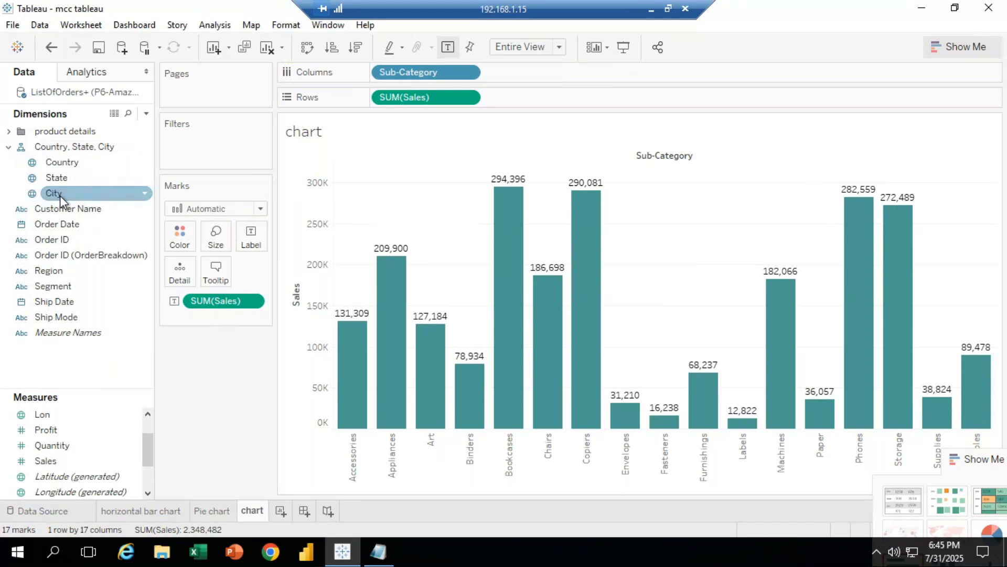
click(34, 340)
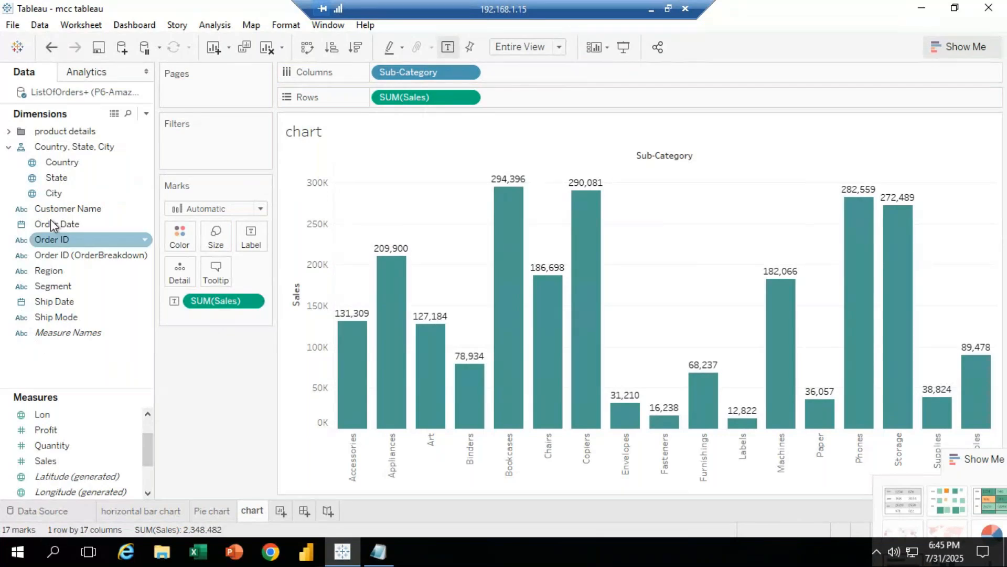
Expand the product details folder, look over the commands for its Category field, and collapse the folder.
click(9, 131)
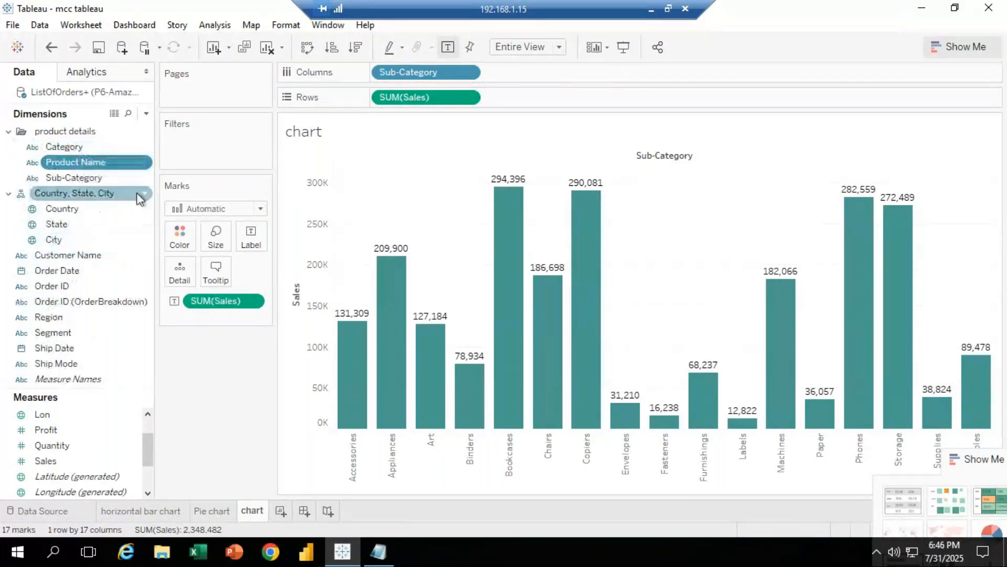
click(77, 148)
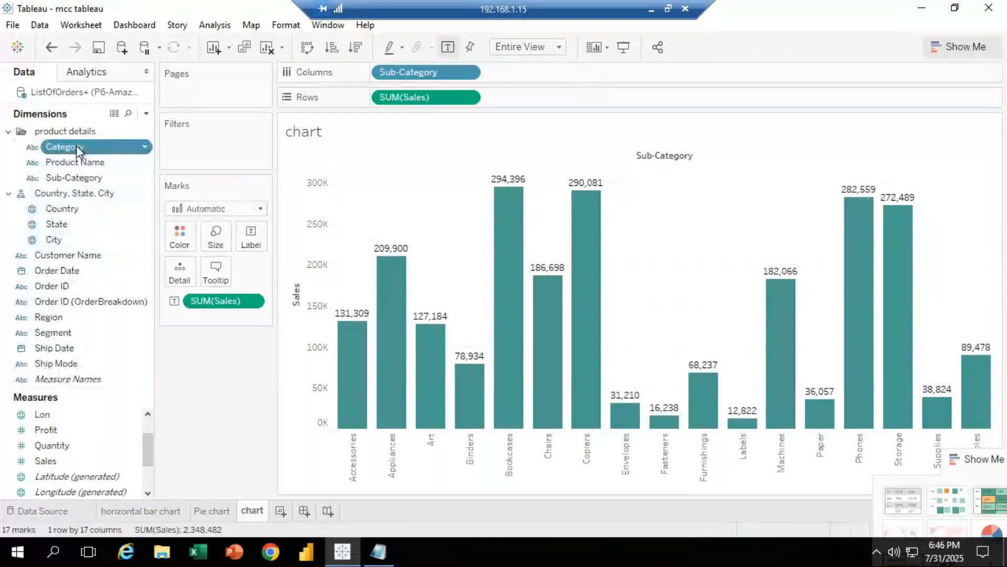
right_click(77, 148)
mouse_move(152, 398)
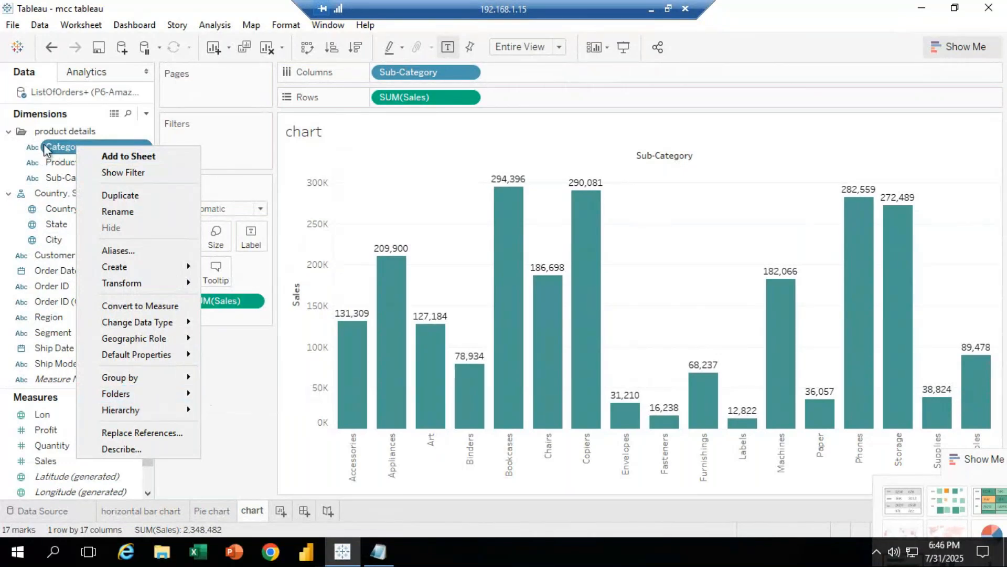
click(8, 132)
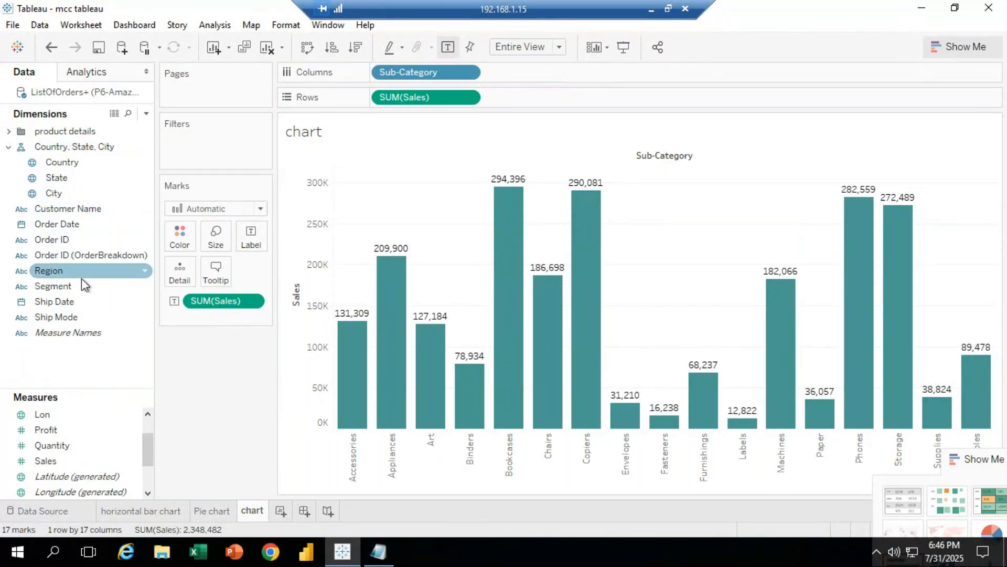
right_click(93, 162)
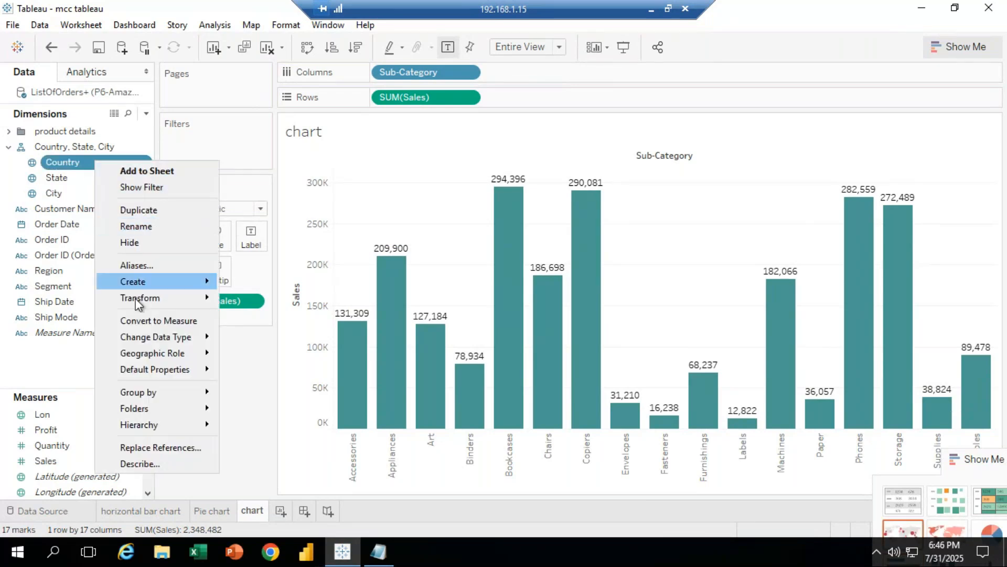
mouse_move(168, 412)
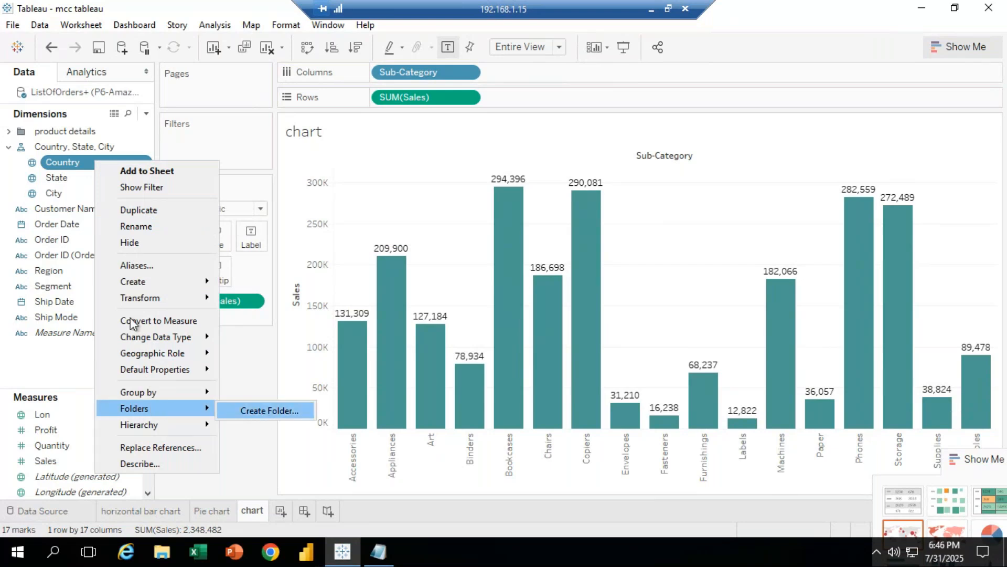
click(103, 220)
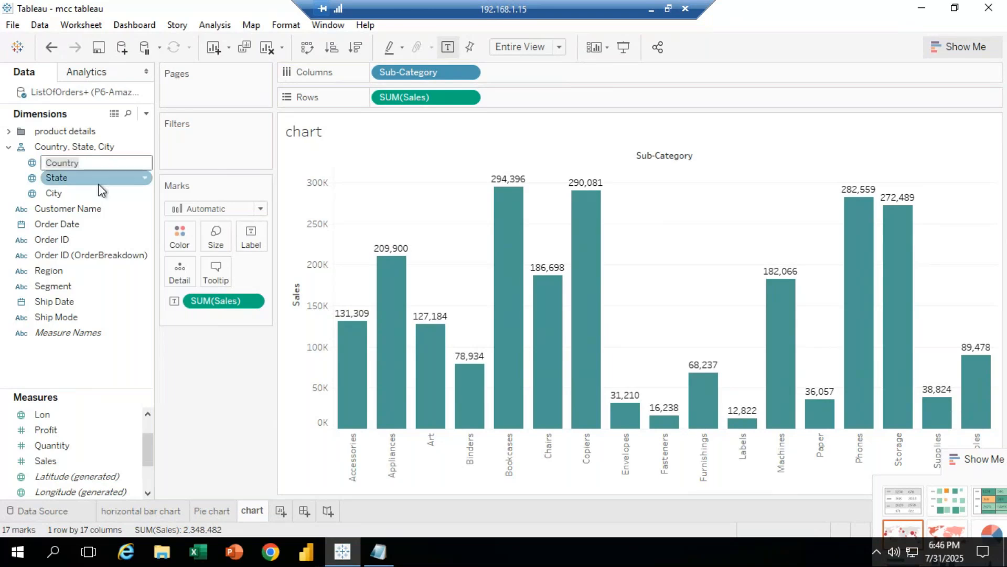
click(218, 401)
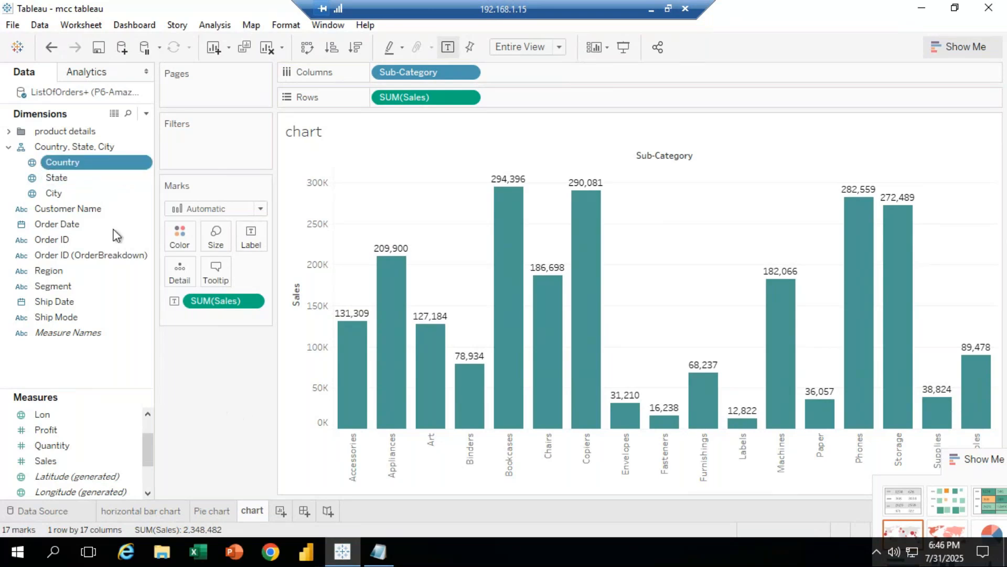
Create a folder named "Location details" from the Country field in the Dimensions list.
right_click(77, 156)
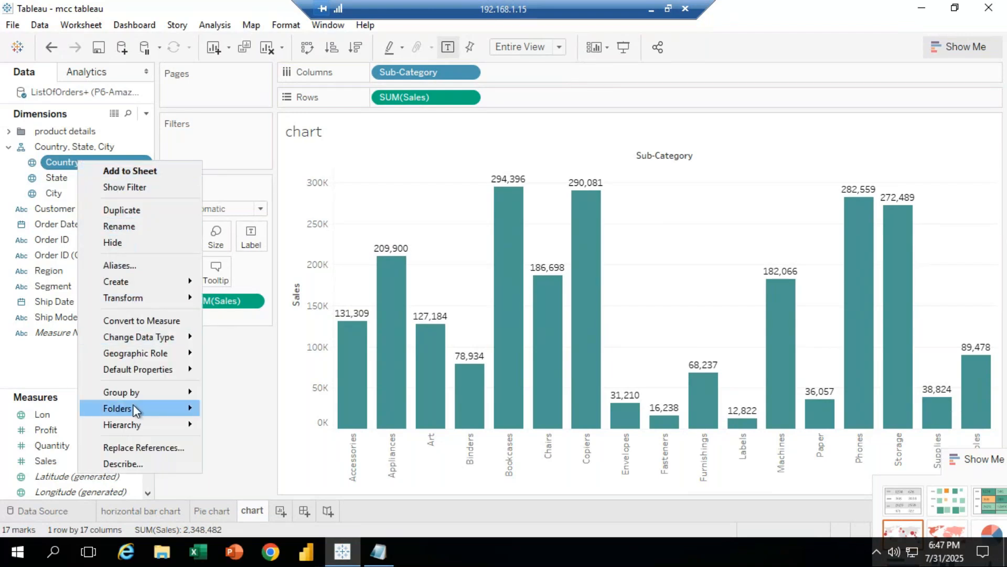
mouse_move(134, 408)
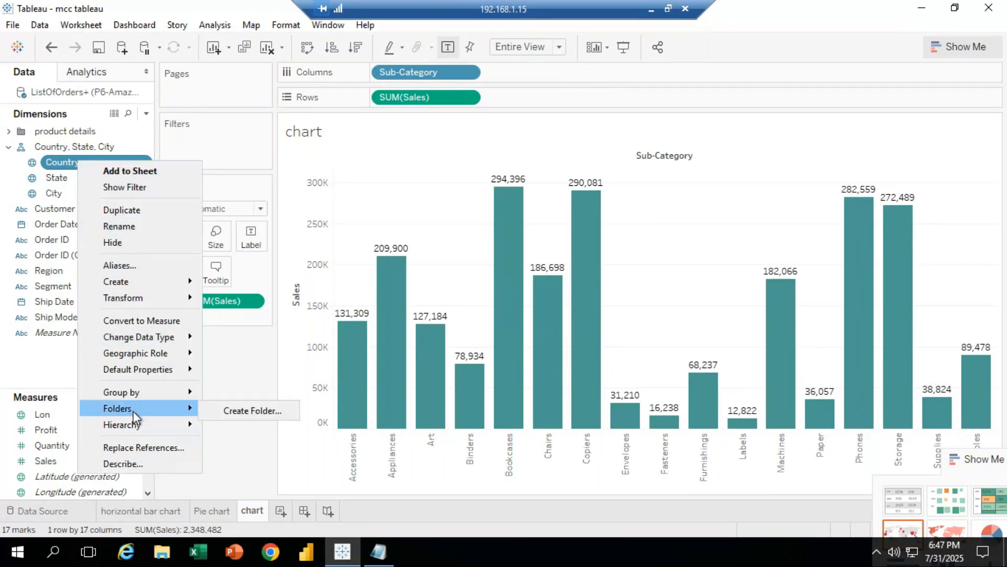
click(244, 411)
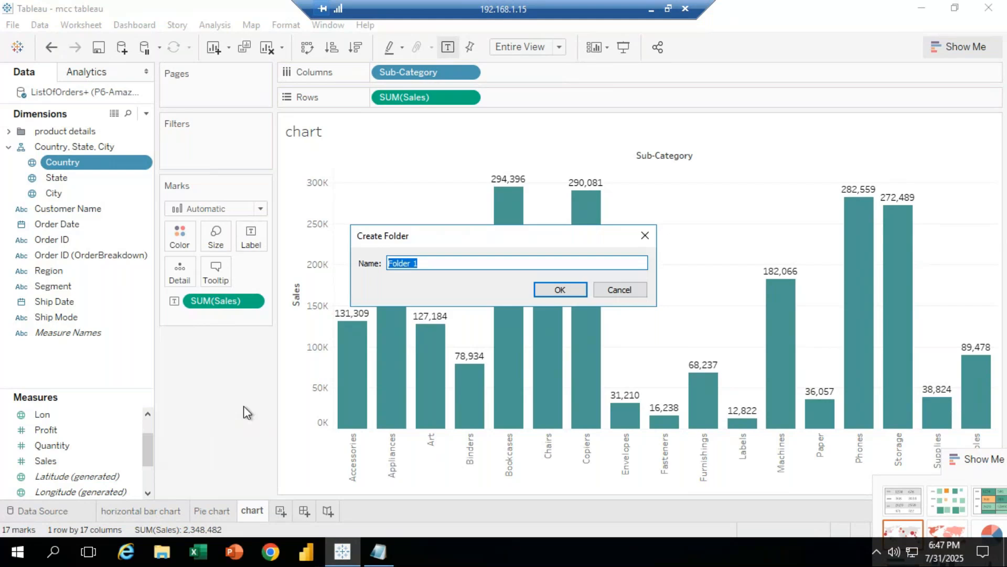
key(BackSpace)
text(Location details)
click(559, 290)
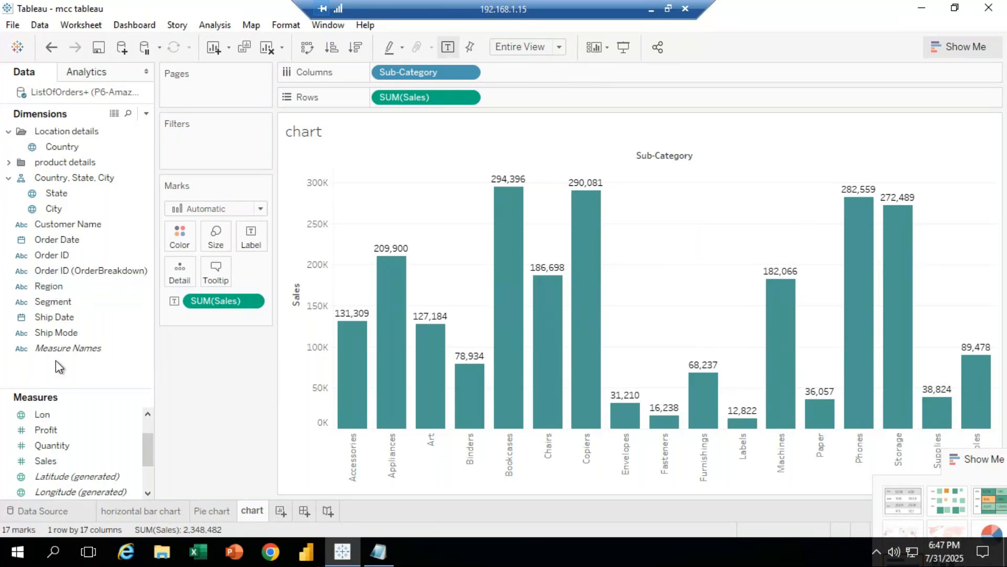
Add the Region field to the existing Location details folder.
click(52, 285)
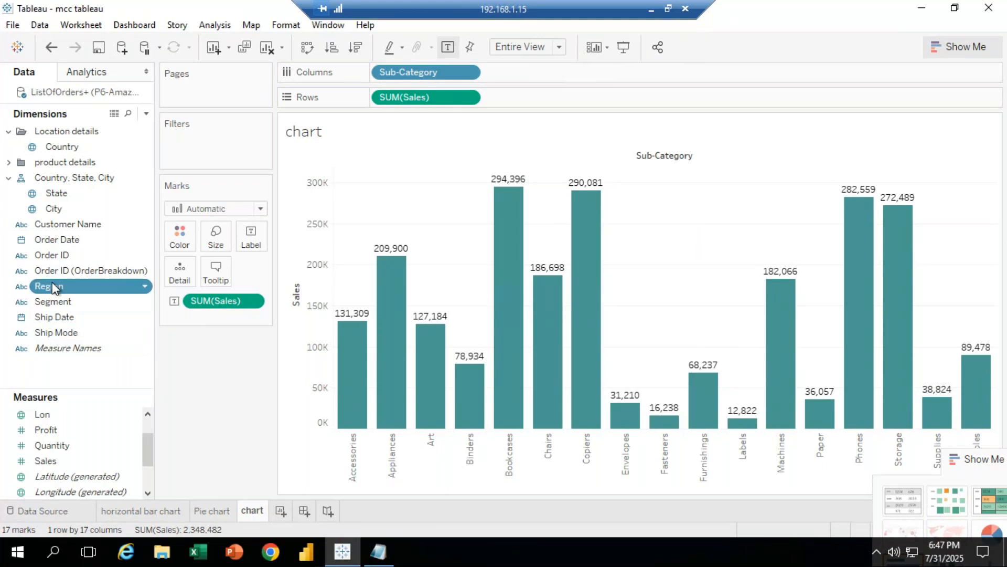
right_click(52, 284)
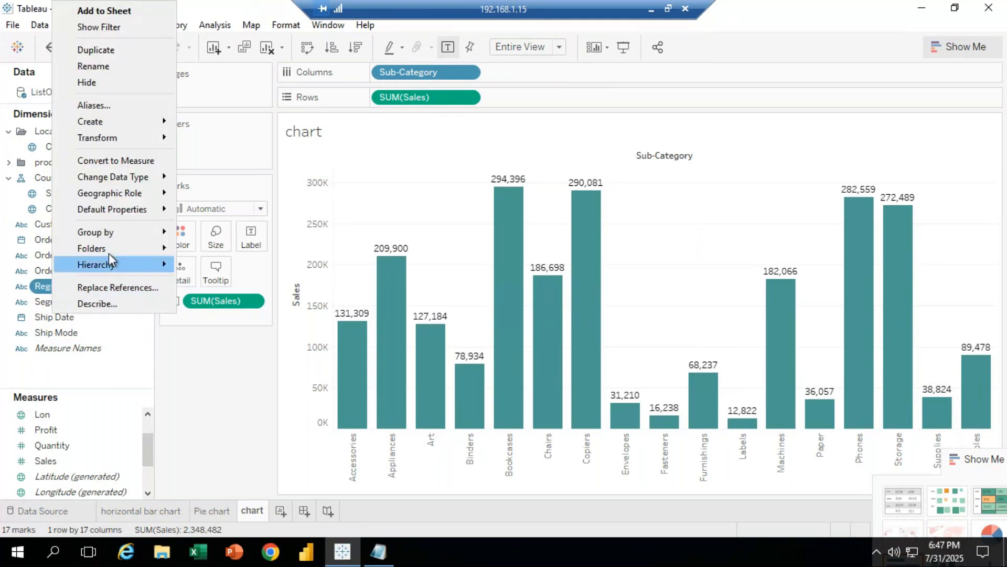
mouse_move(109, 250)
mouse_move(236, 249)
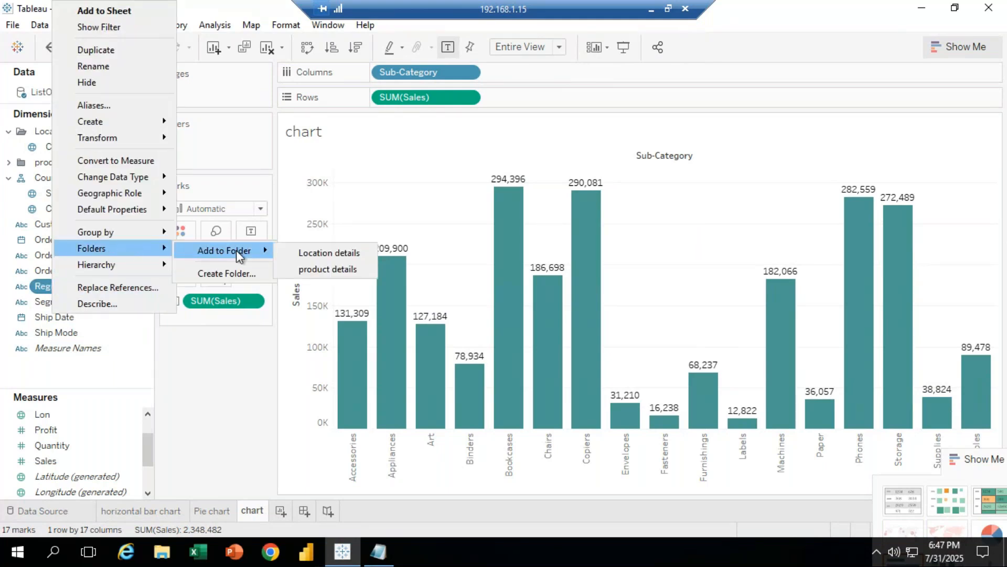
click(320, 253)
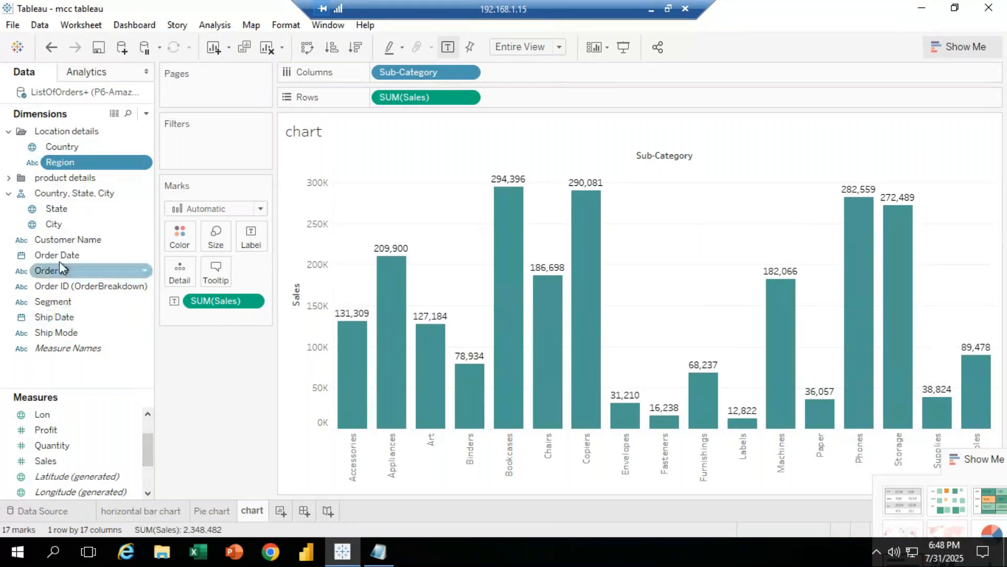
Move the City field out of the Country, State, City hierarchy into the Location details folder.
drag(52, 229, 57, 151)
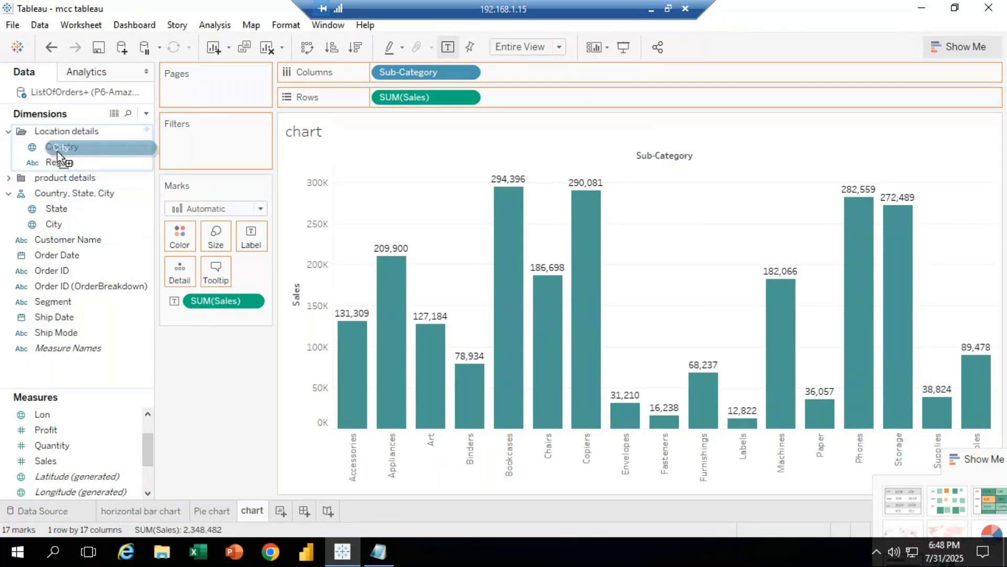
drag(57, 151, 57, 156)
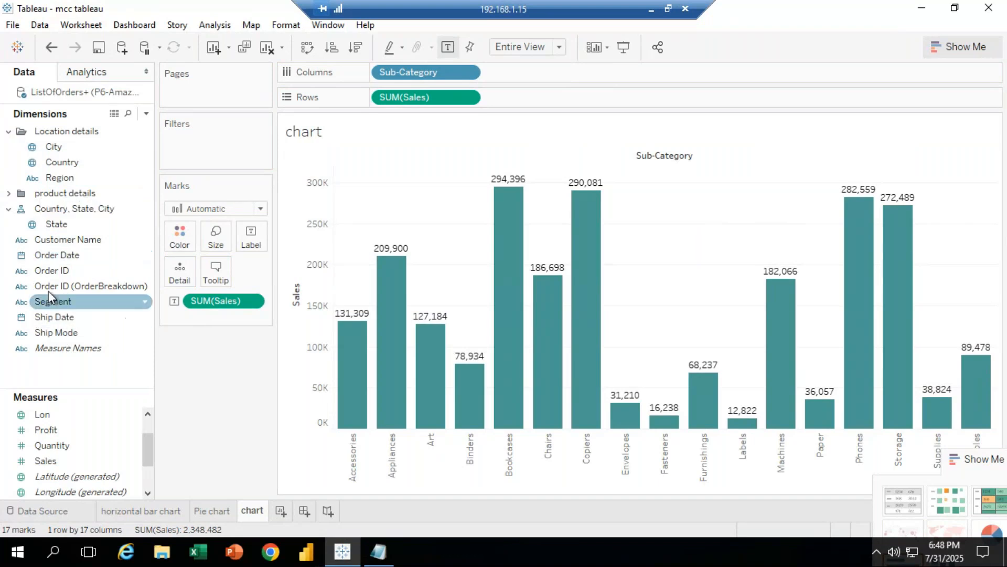
click(67, 229)
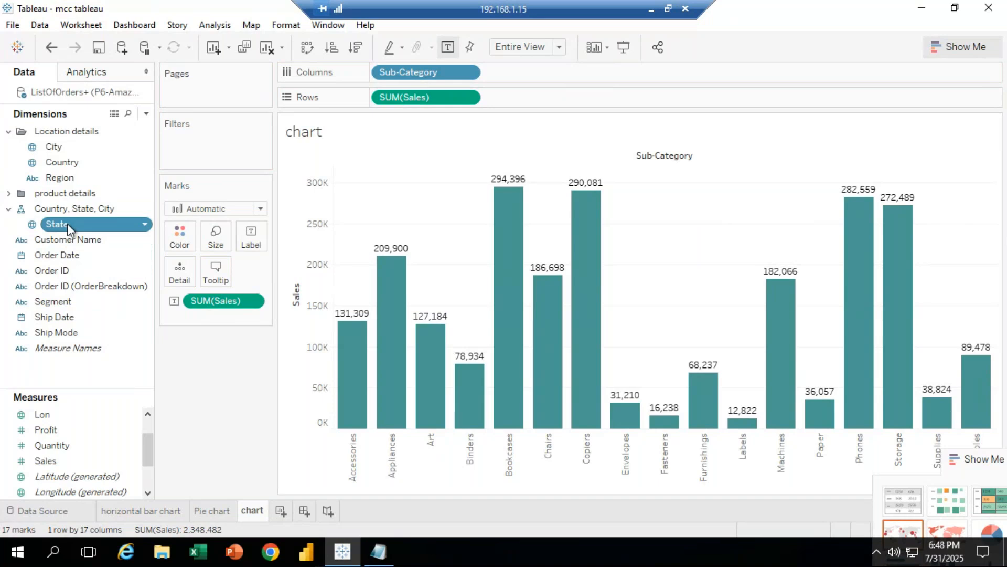
right_click(67, 224)
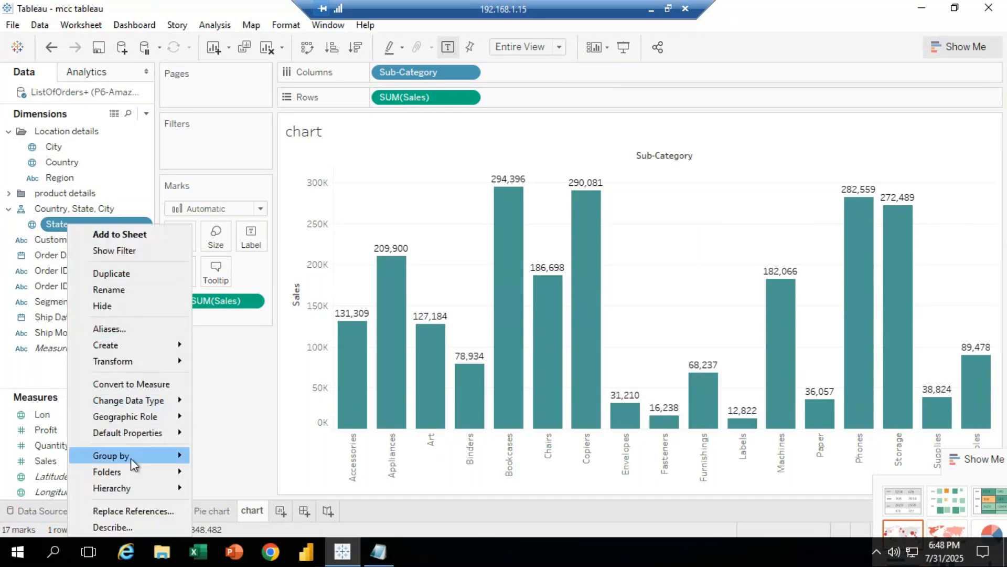
mouse_move(134, 470)
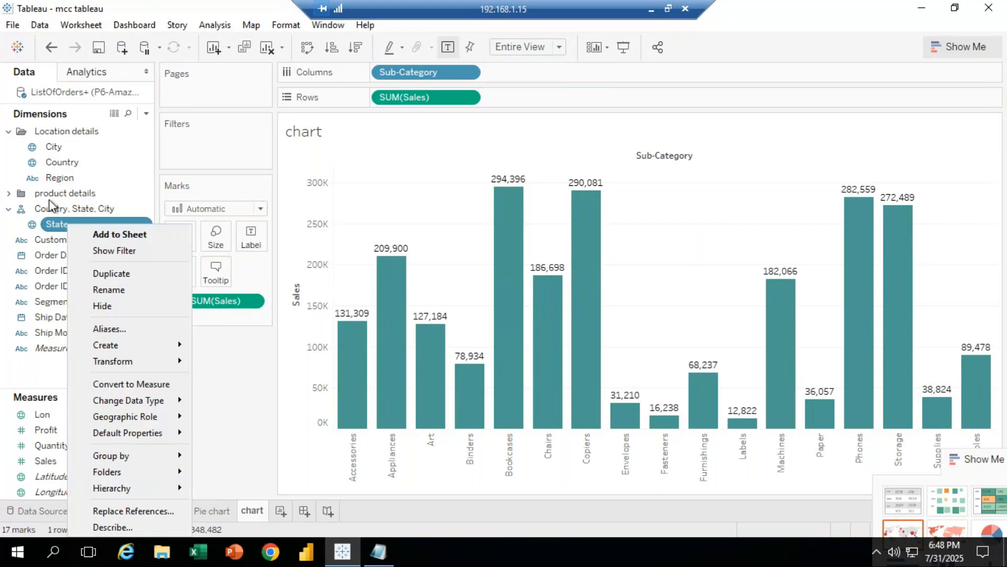
click(57, 225)
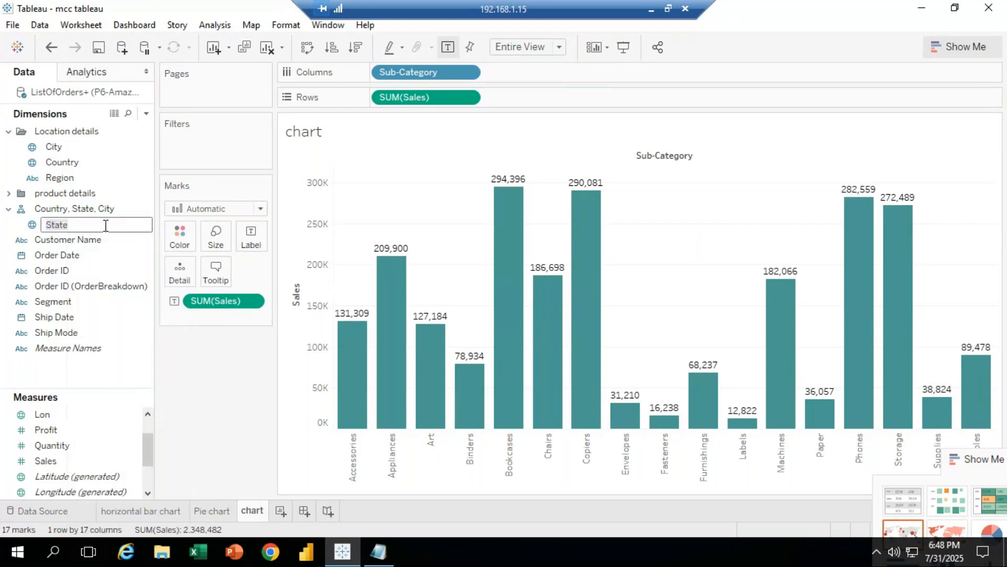
click(184, 377)
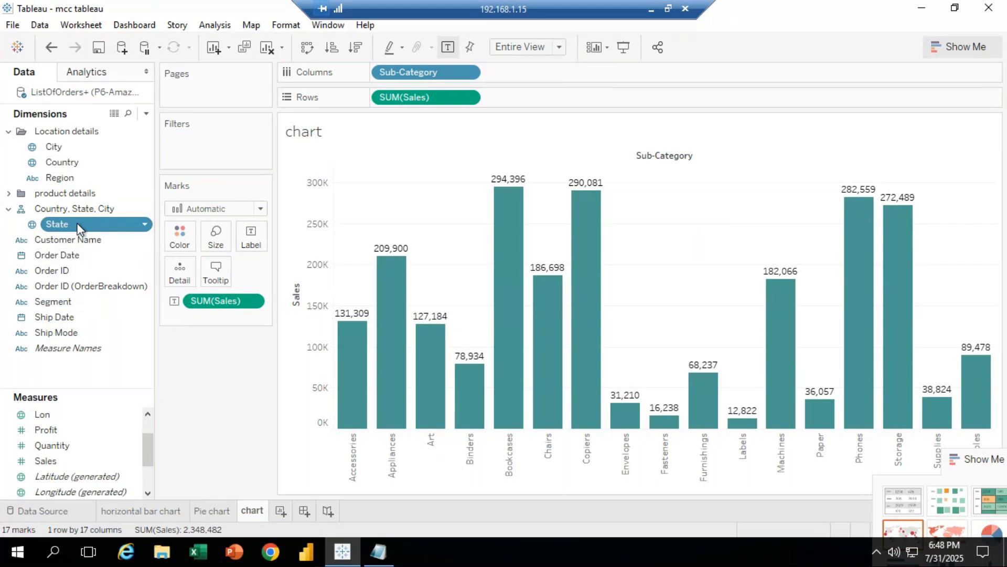
right_click(78, 226)
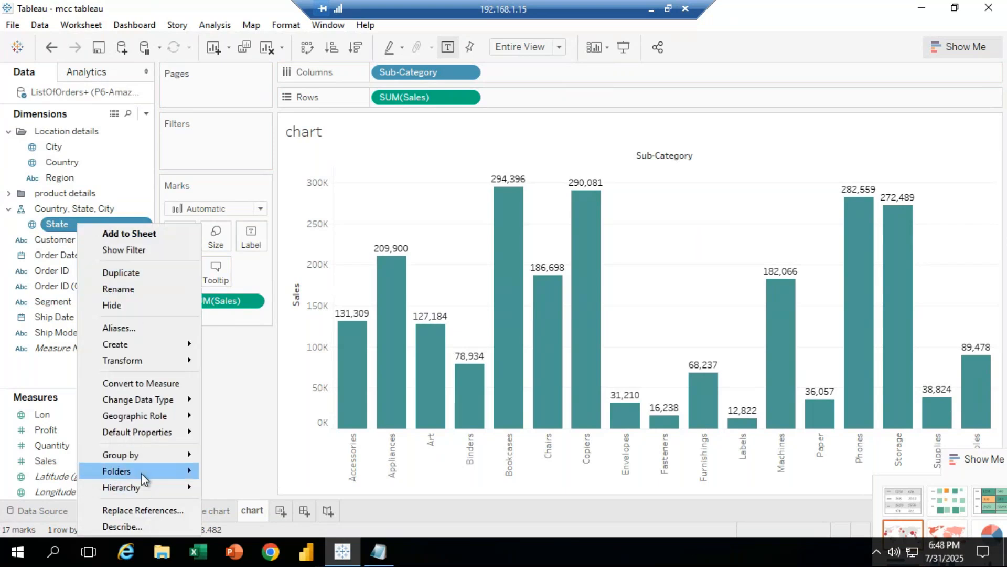
click(247, 414)
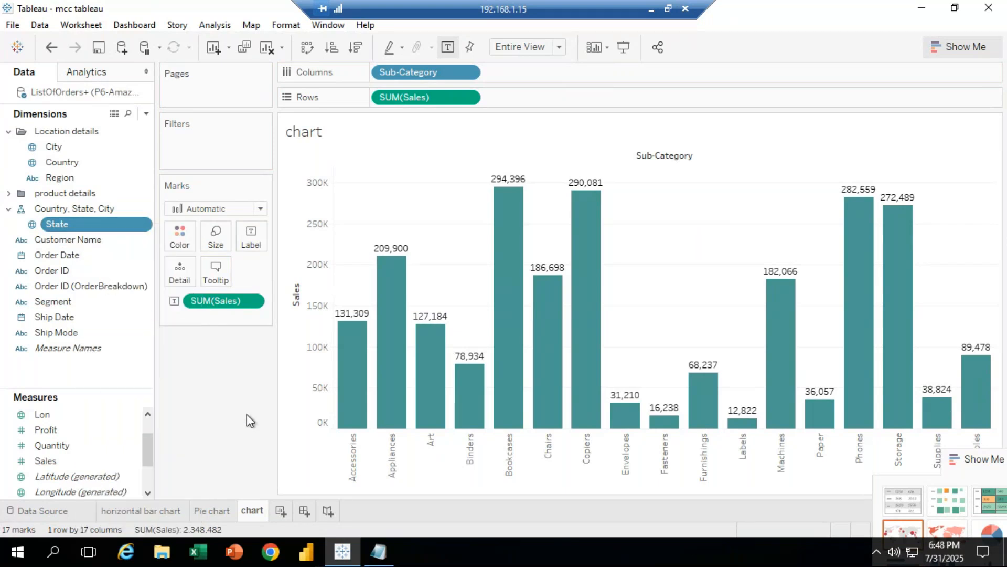
Move the State field from the hierarchy into the Location details folder and collapse that folder.
drag(63, 221, 58, 151)
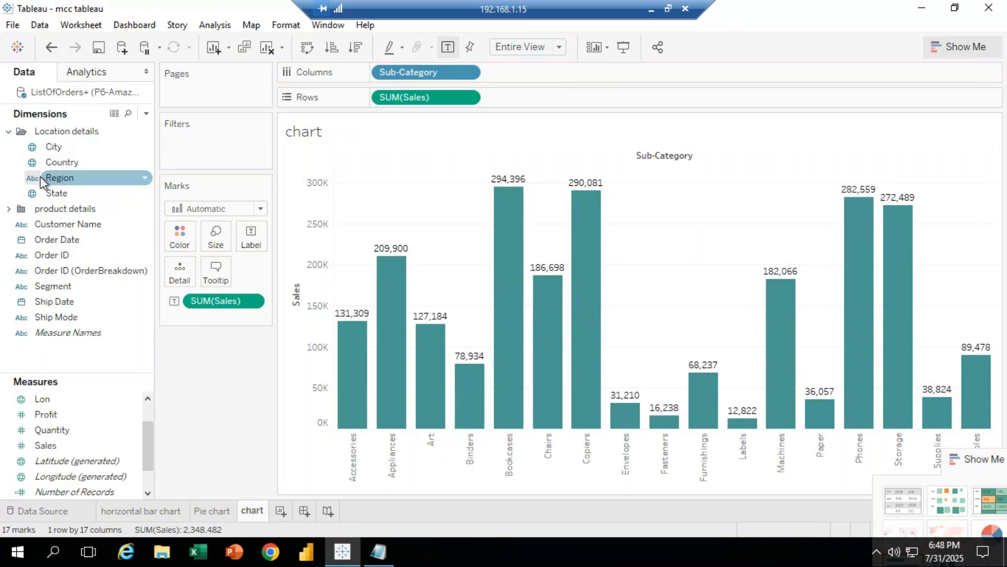
click(10, 132)
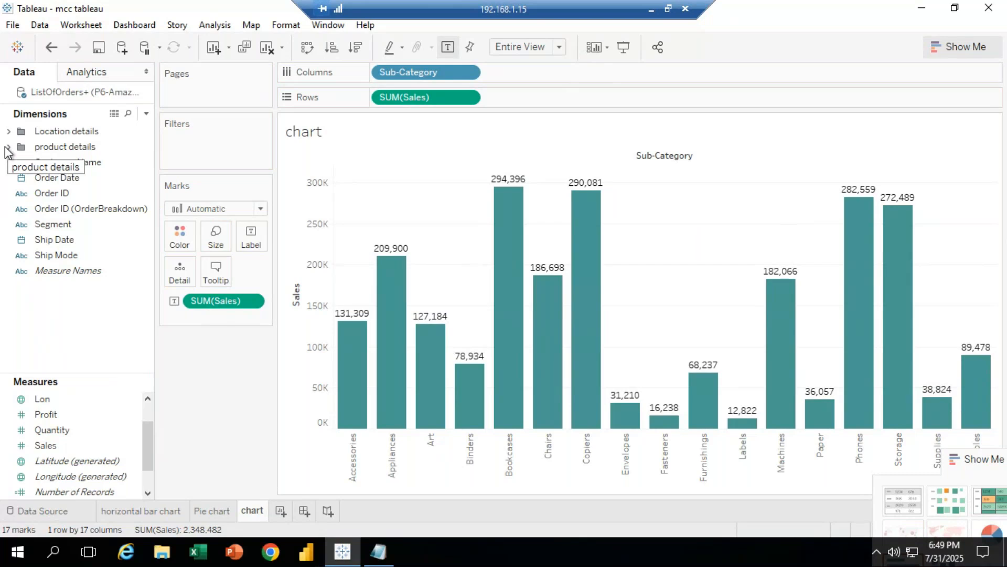
Review which fields the Location details and product details folders contain, collapsing each folder again.
click(63, 178)
click(56, 195)
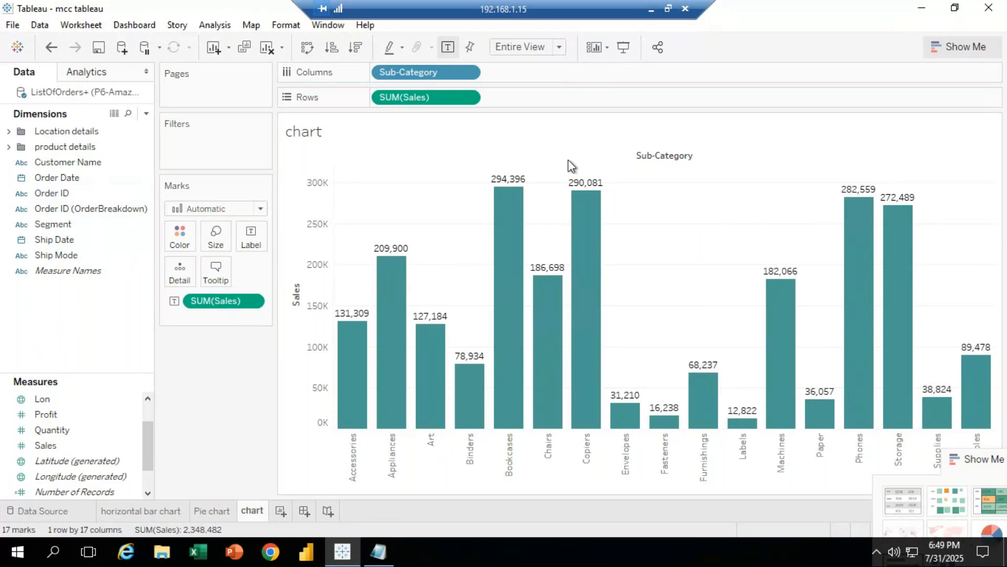
click(11, 132)
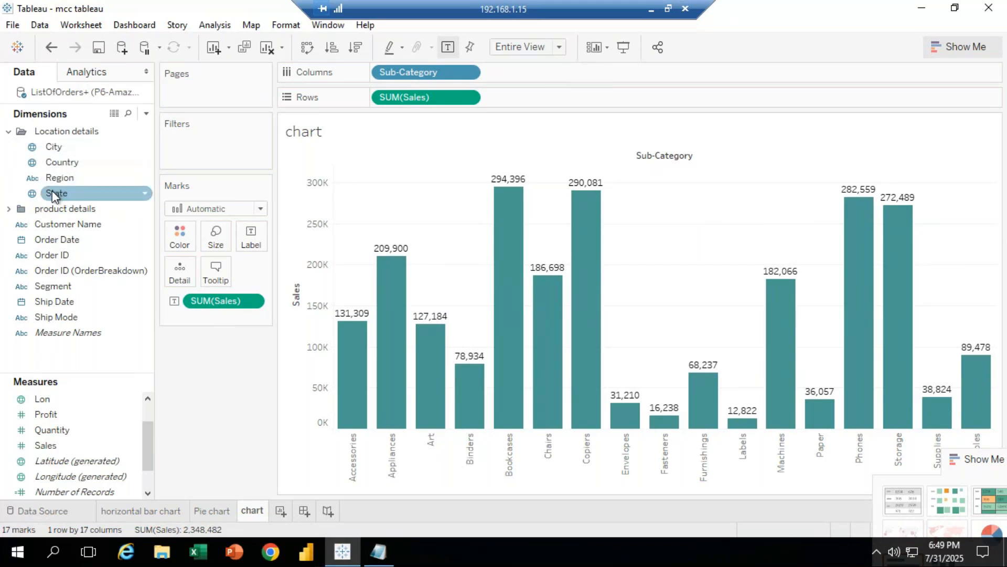
click(9, 131)
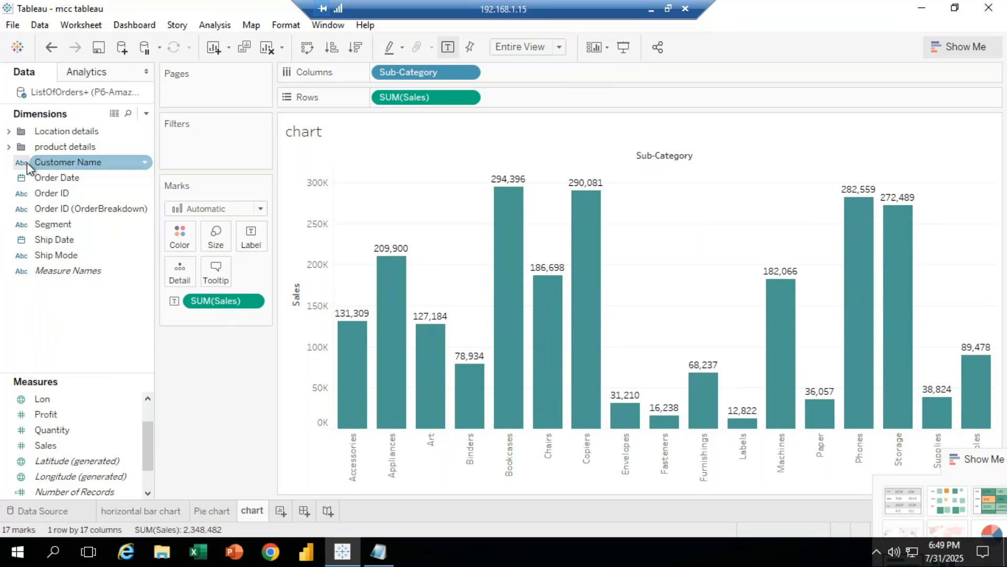
click(8, 148)
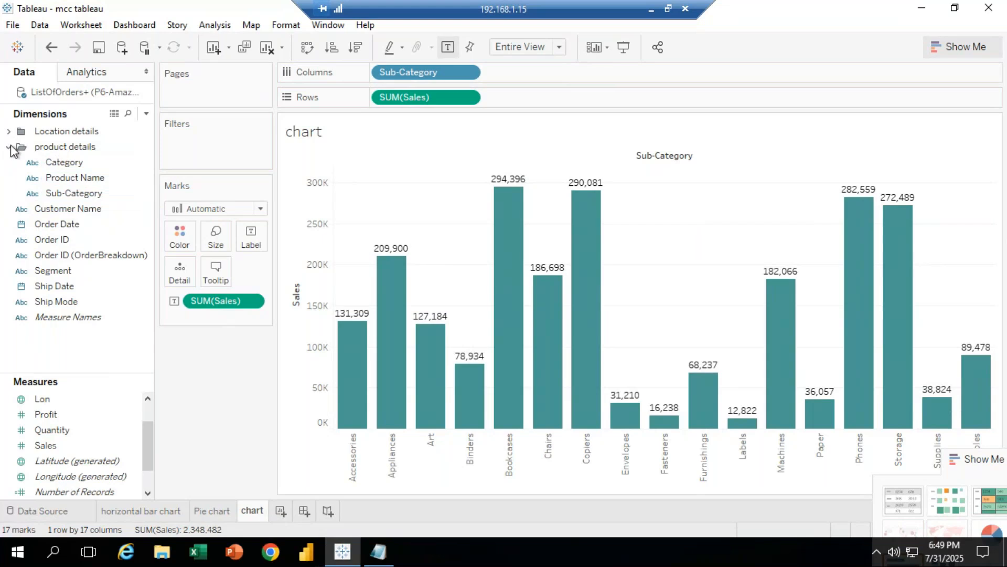
click(10, 146)
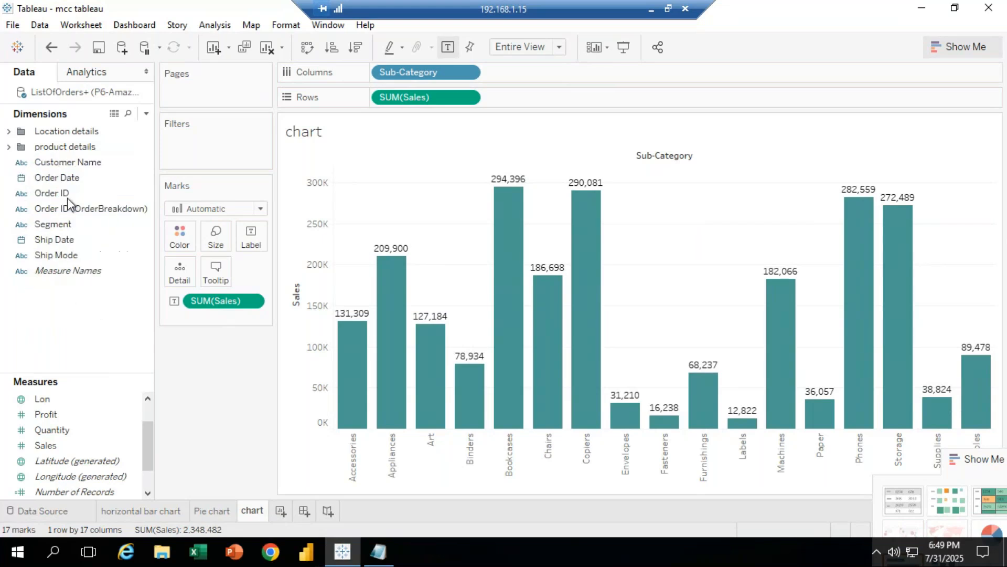
click(59, 192)
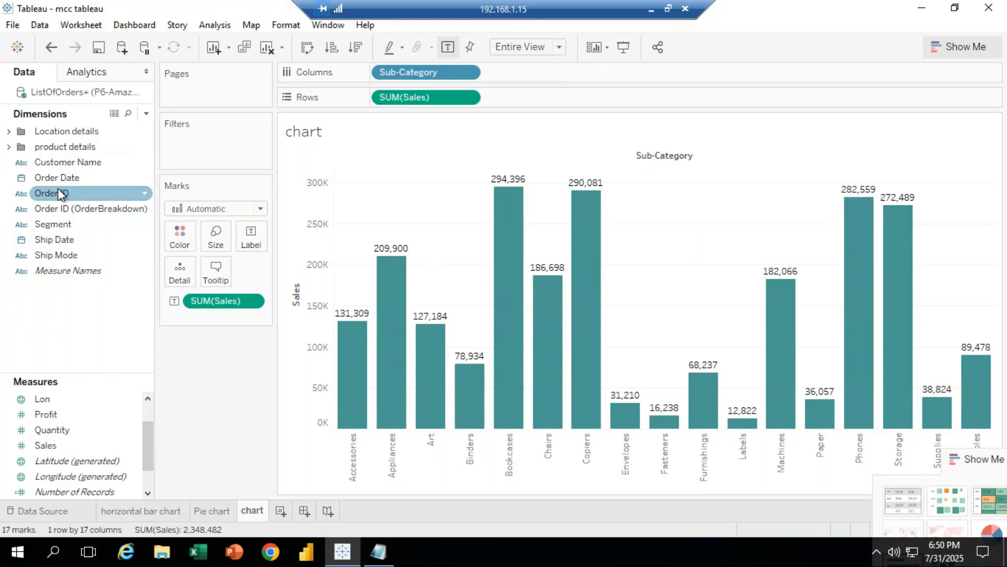
Switch to the GoTo Meeting window to check its chat, and return to the remote desktop session.
click(651, 9)
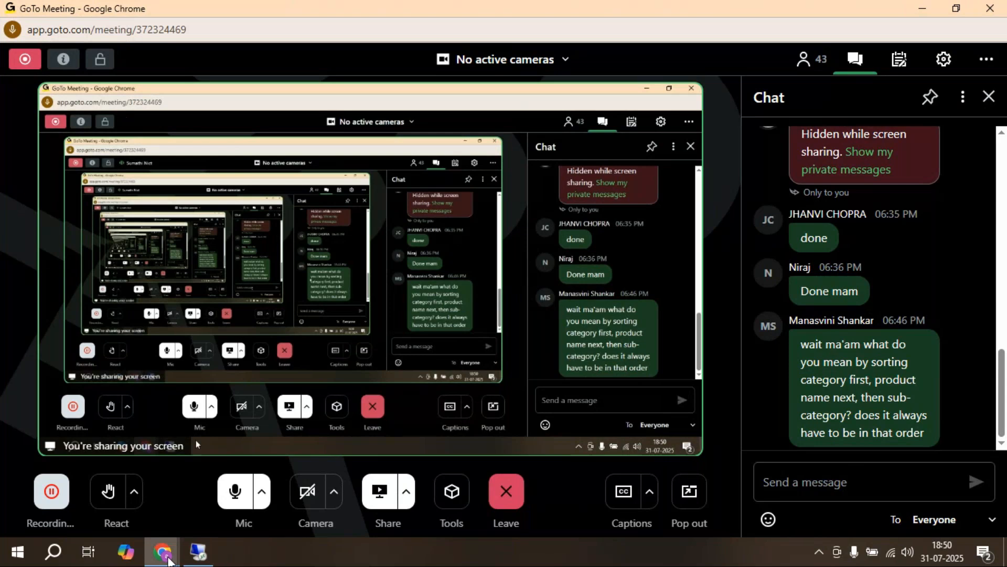
click(199, 551)
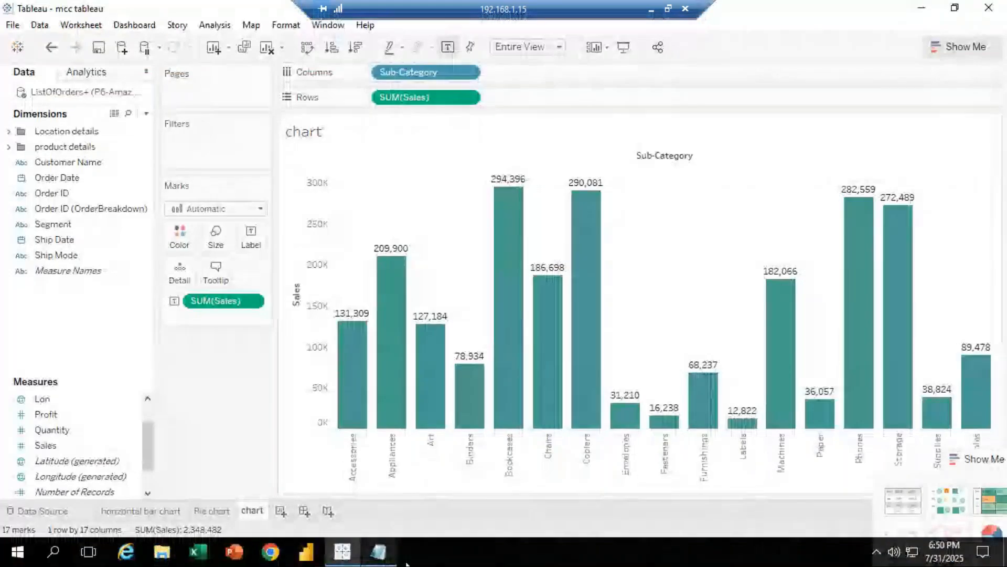
Switch to Notepad and add the line "category--> folder-->category" below the existing notes in mcc data.txt, leaving blank lines between.
key(Return)
key(Return)
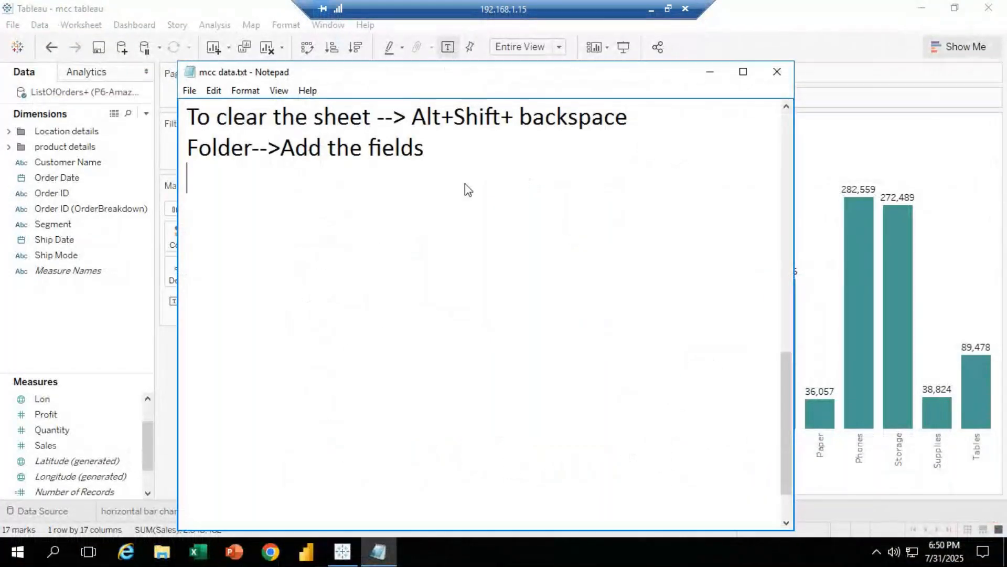
key(Return)
text(category)
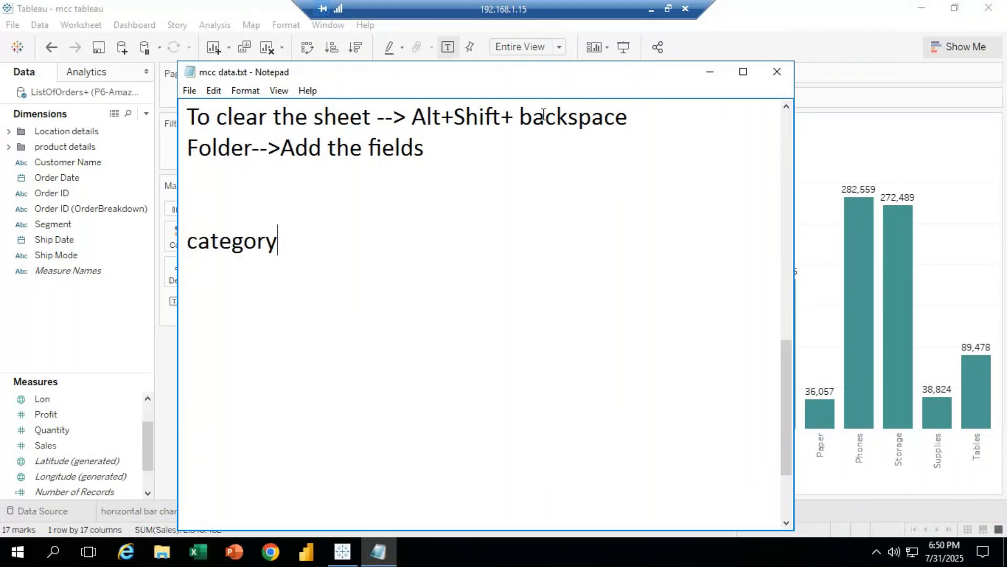
text(=)
text(-> fol)
text(de)
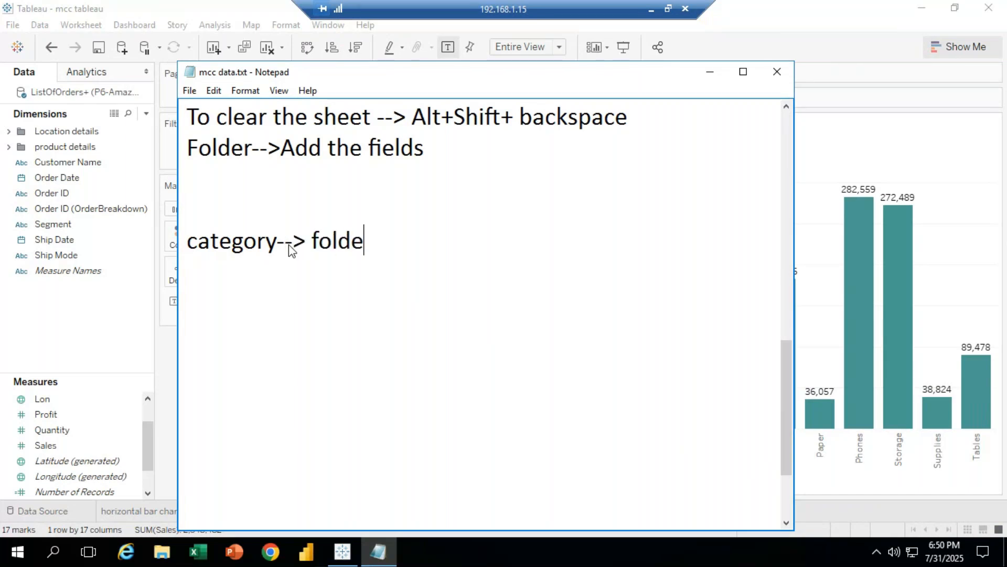
text(r-->category)
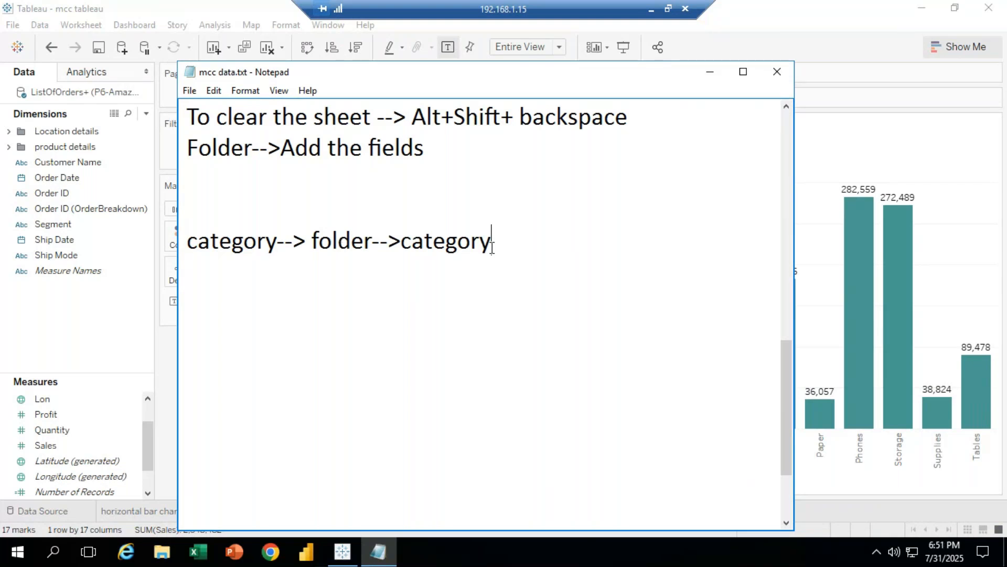
Complete the last note in mcc data.txt as "category--> folder-->sub category , product name" and return to Tableau.
click(401, 239)
text(sub)
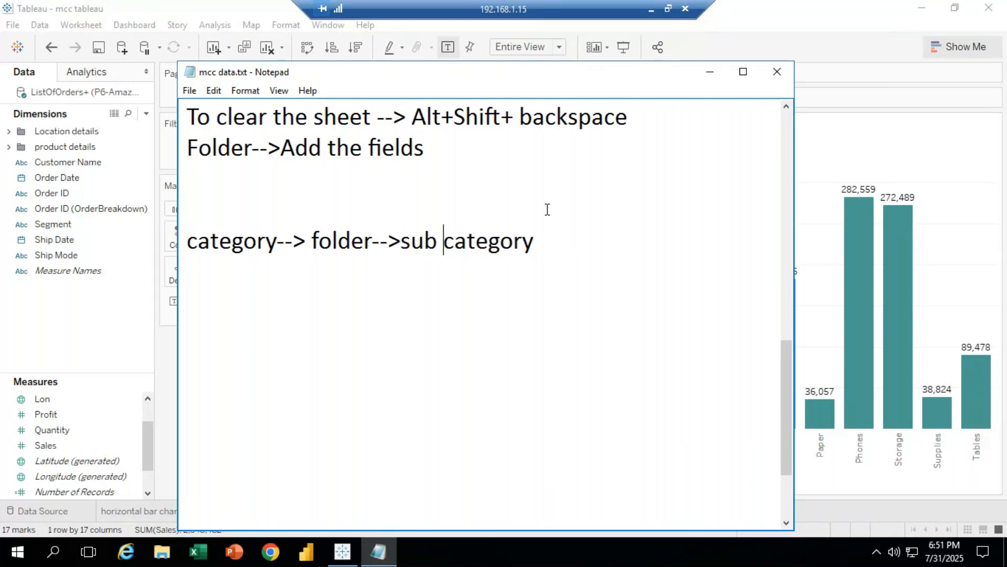
click(550, 240)
text(product name)
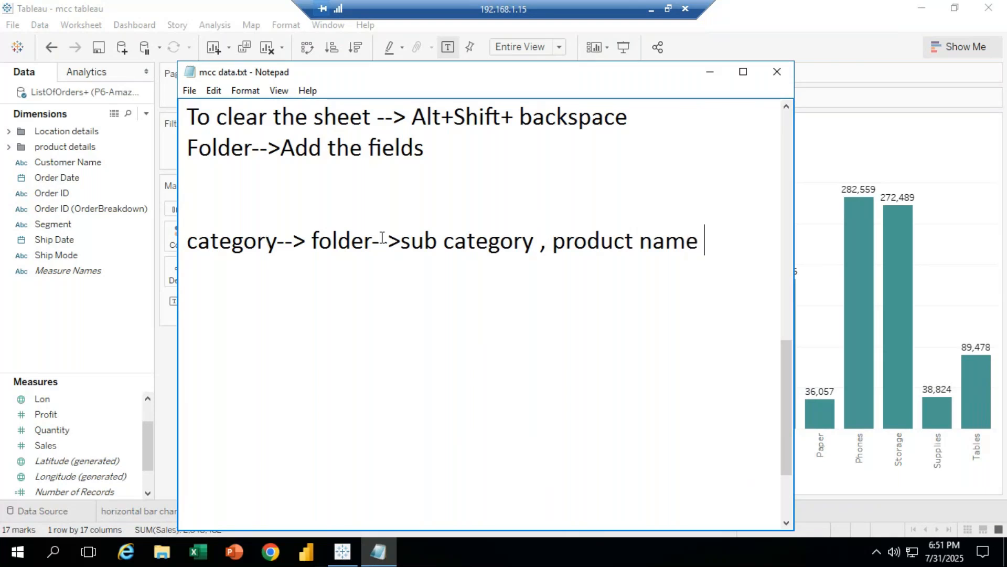
drag(312, 240, 370, 242)
click(356, 263)
click(710, 72)
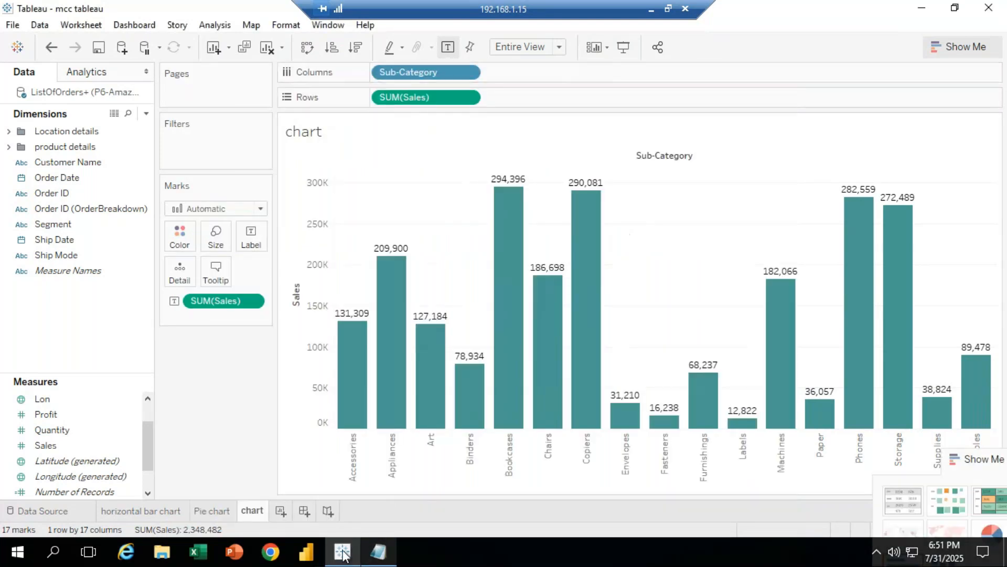
Expand the product details folder and review its Category, Sub-Category and Product Name fields.
click(80, 178)
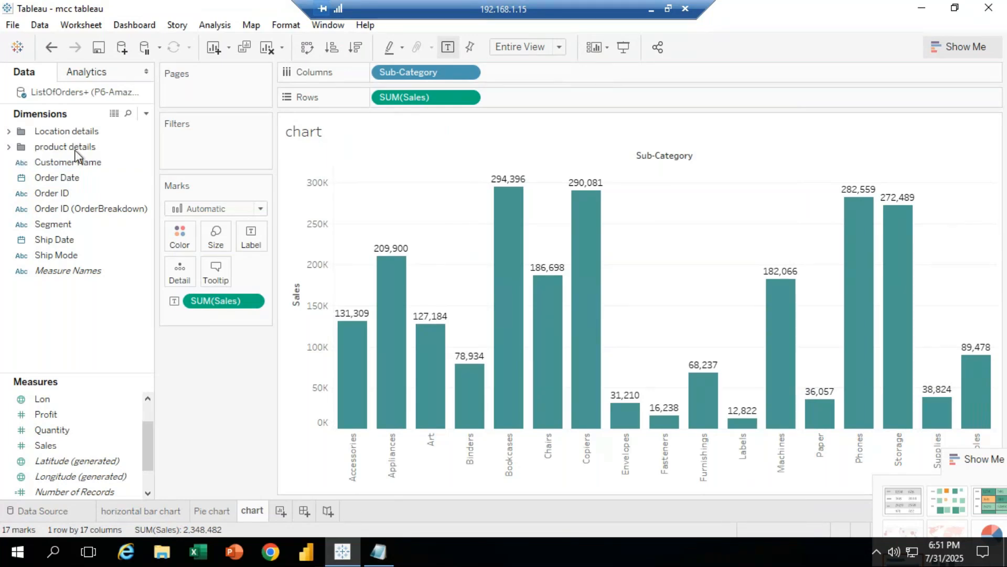
click(8, 147)
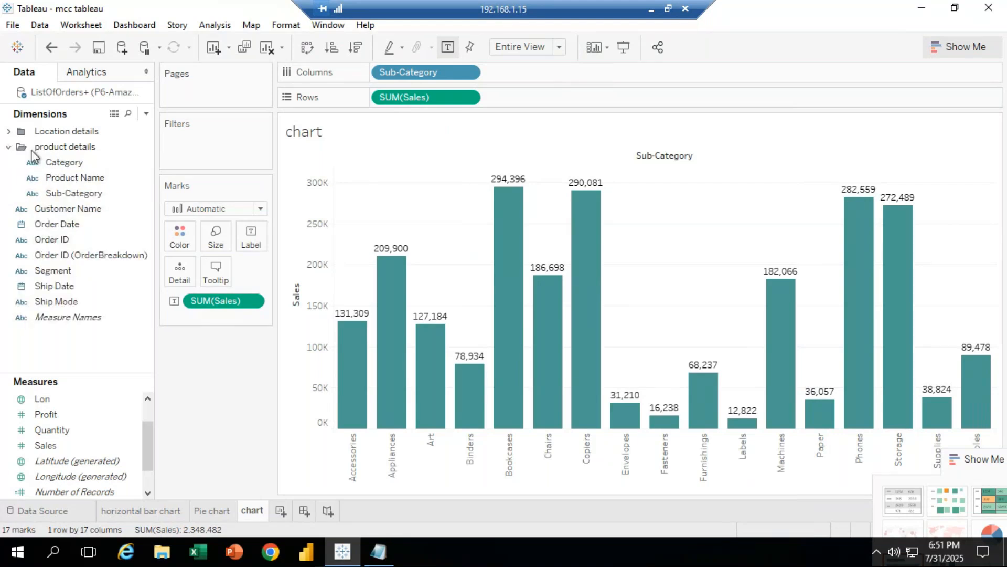
click(59, 162)
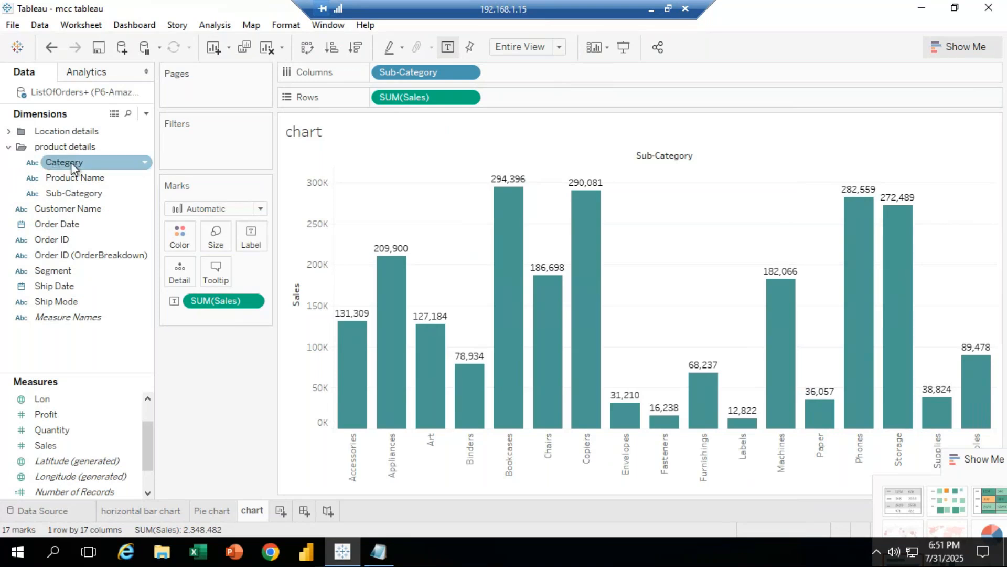
click(67, 194)
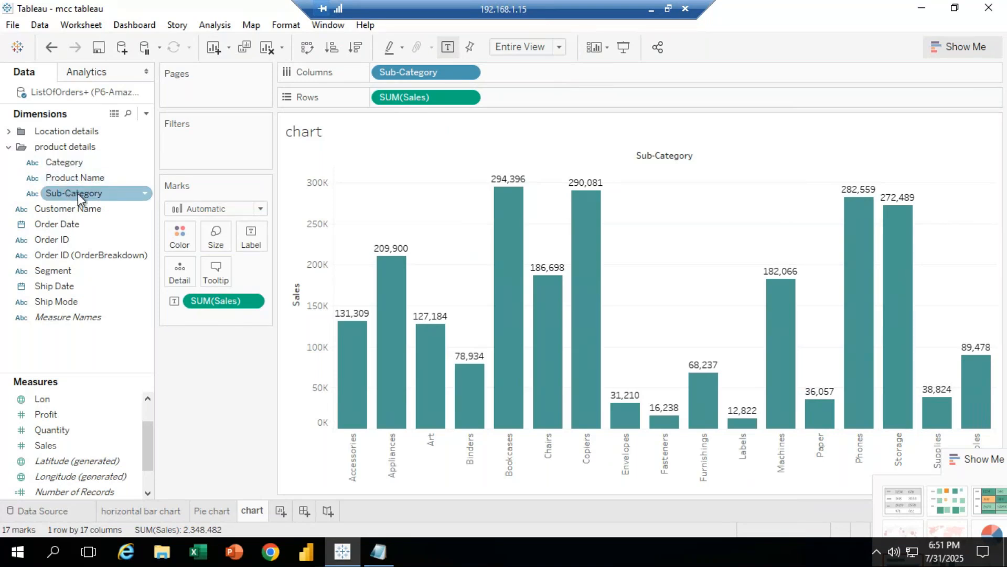
click(79, 178)
Switch to the GoTo Meeting window to check its chat, and return to the remote desktop session.
click(651, 9)
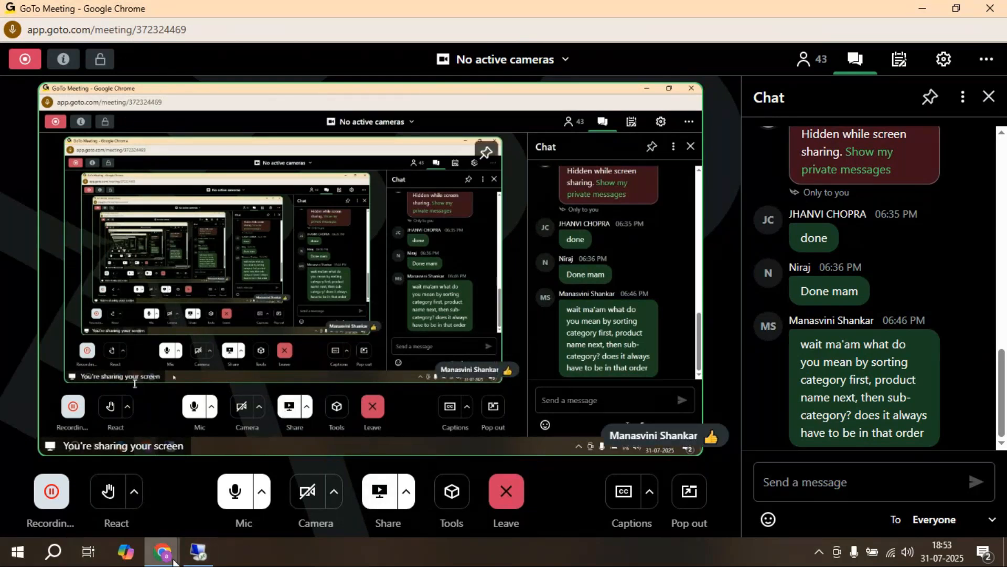
mouse_move(202, 562)
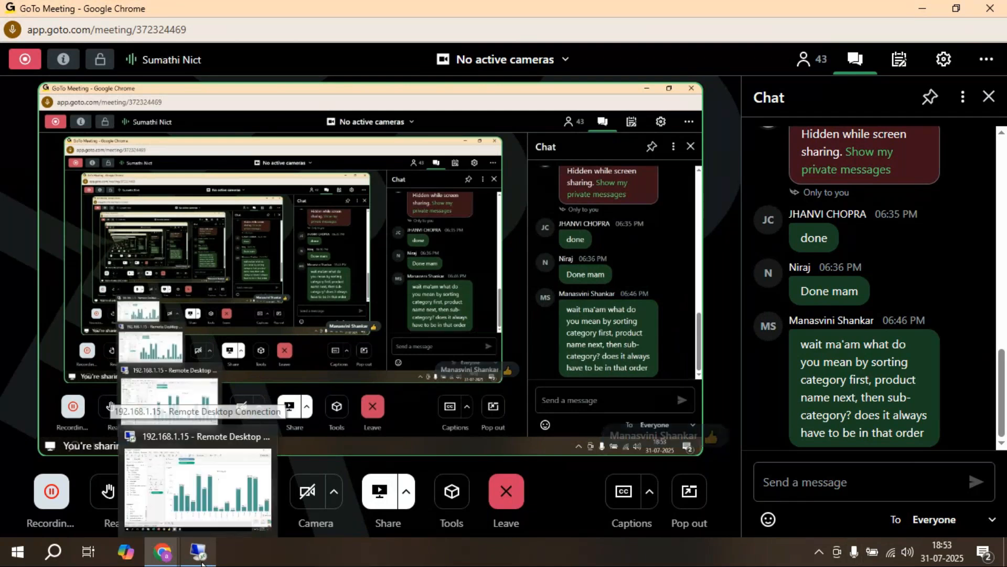
click(202, 563)
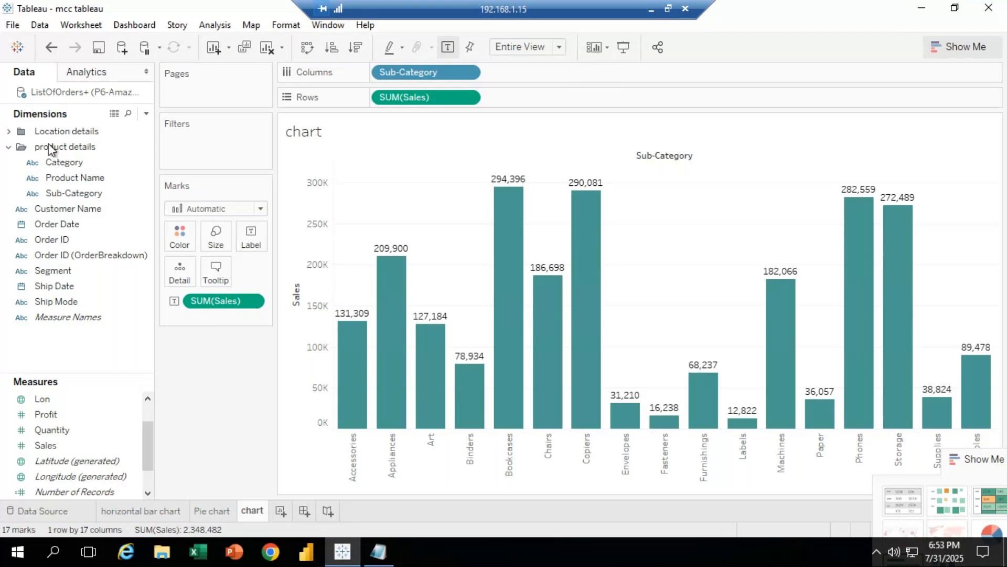
Review the Category and Sub-Category fields in product details, and expand the Location details folder to compare its fields.
click(62, 162)
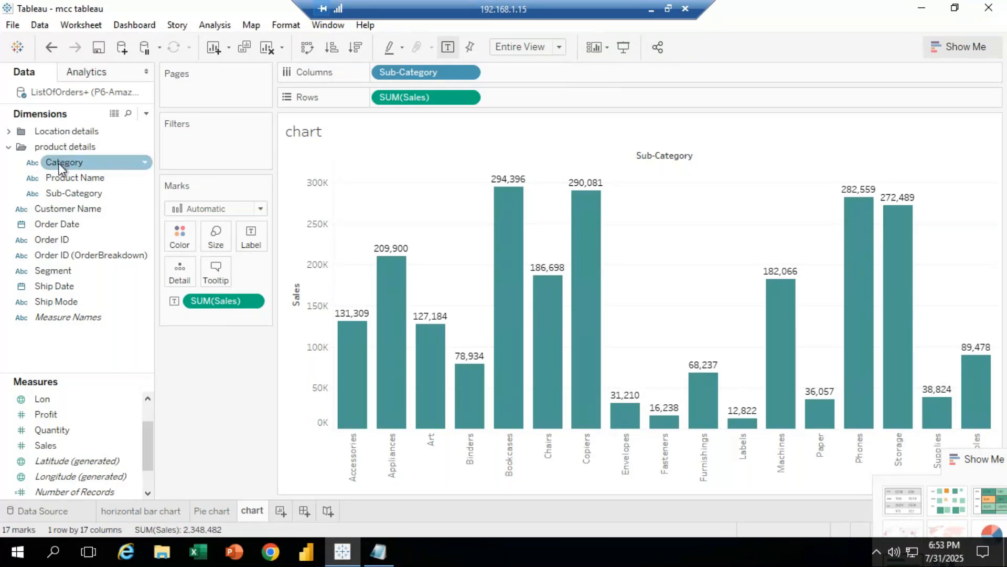
click(64, 193)
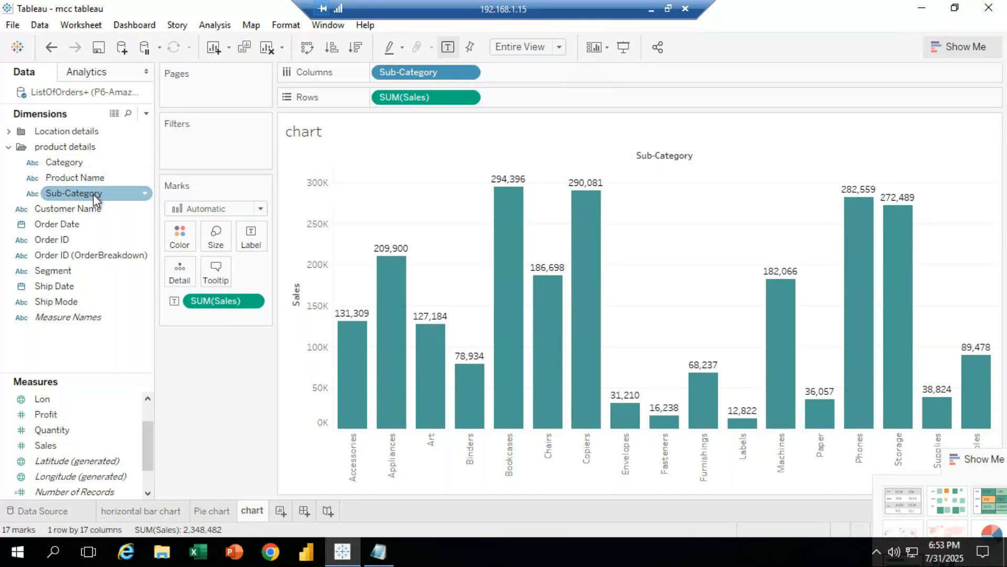
click(9, 131)
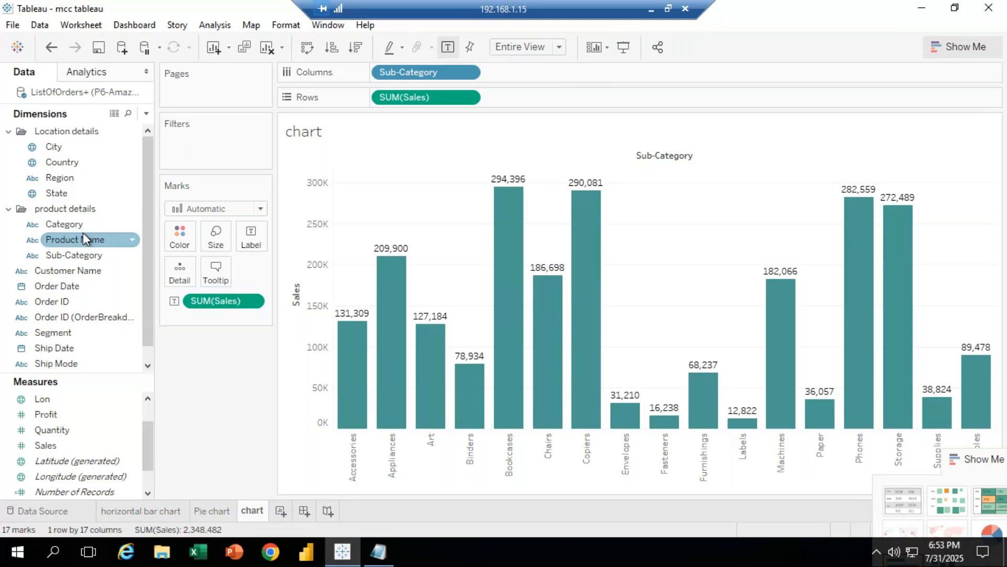
drag(147, 262, 143, 241)
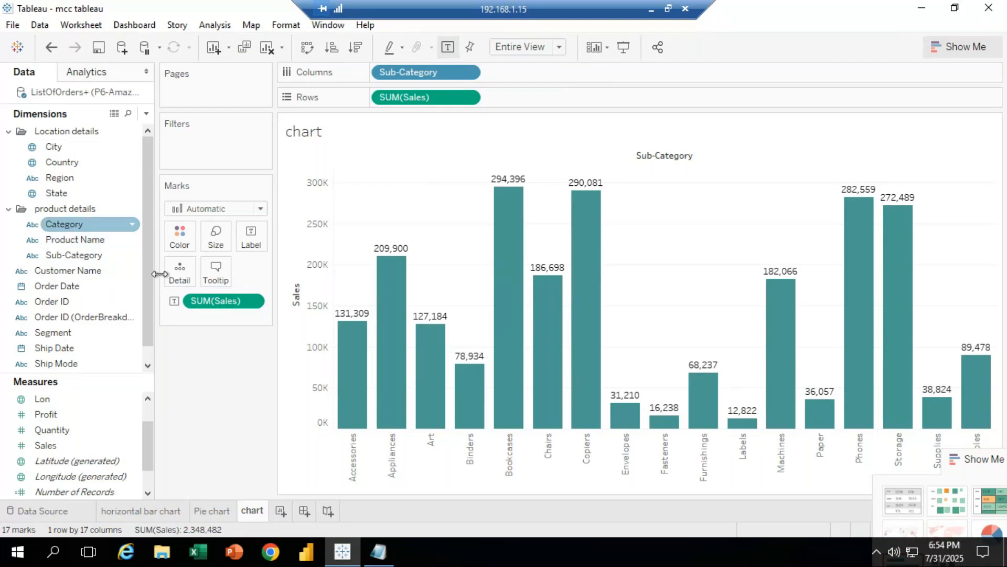
Check the GoTo Meeting chat for new messages and return to the remote desktop session.
click(651, 11)
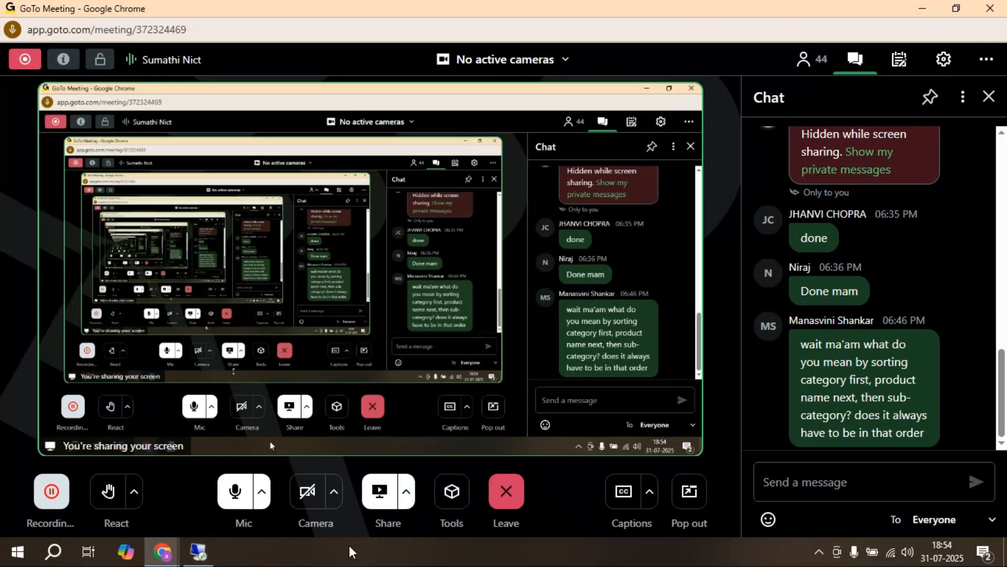
click(199, 552)
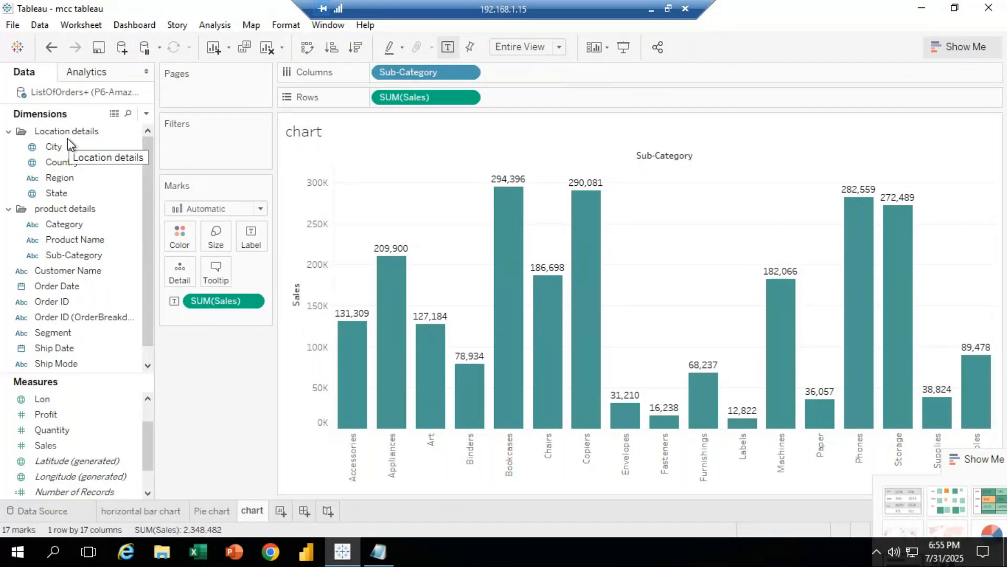
Review the grouping options for dimensions, choosing Group by Folder, and view the commands available for the Category field.
click(84, 226)
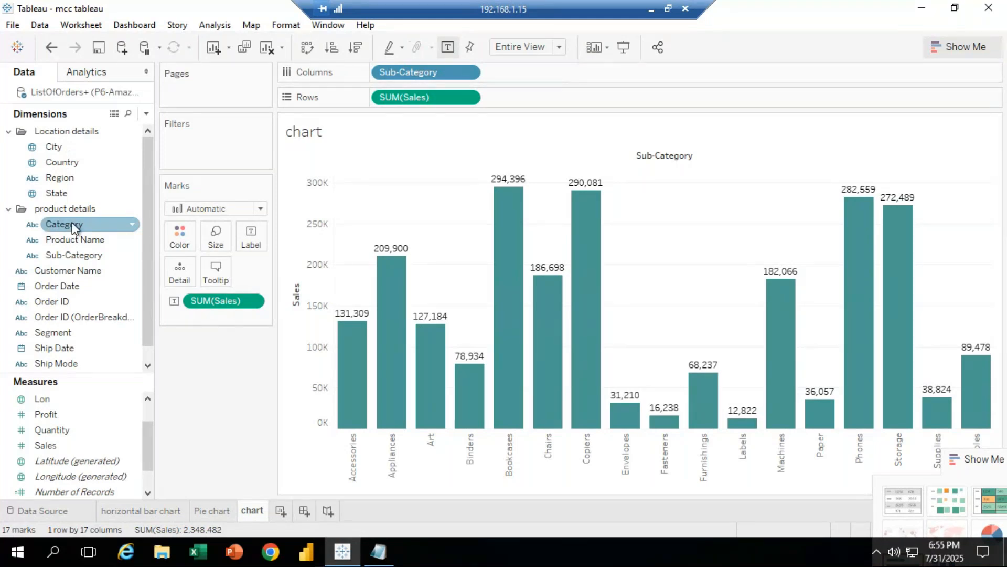
click(147, 114)
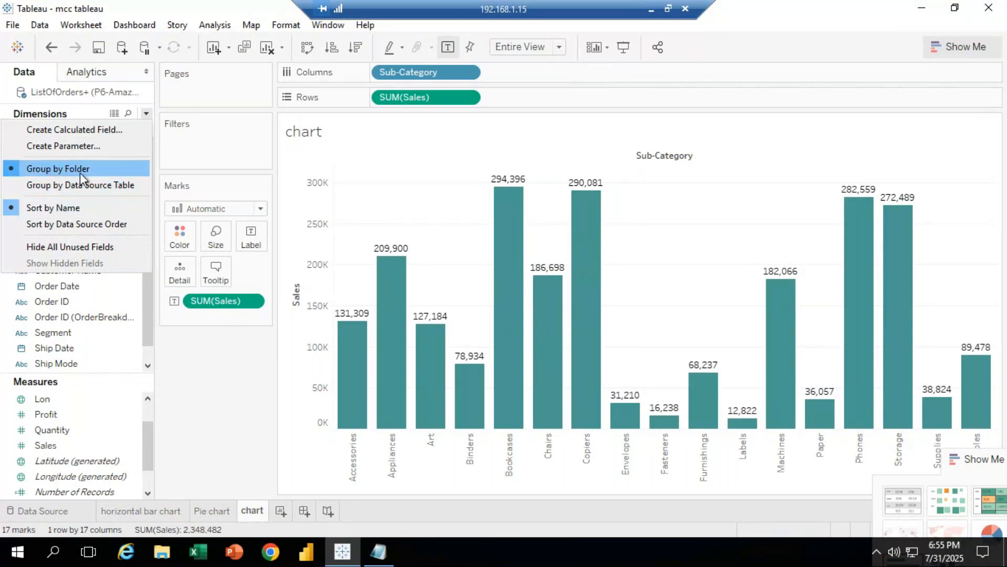
click(80, 172)
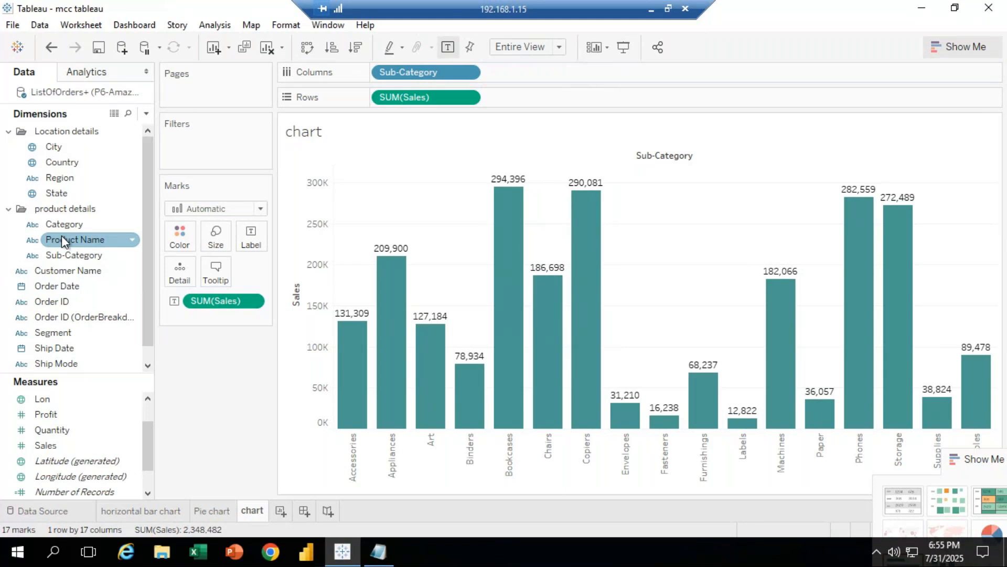
right_click(62, 226)
mouse_move(152, 474)
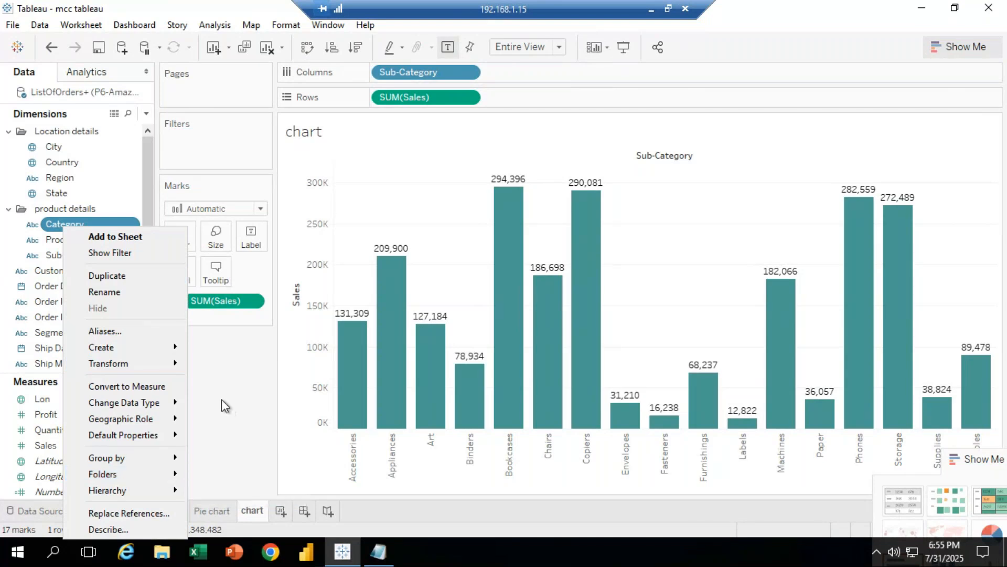
click(221, 404)
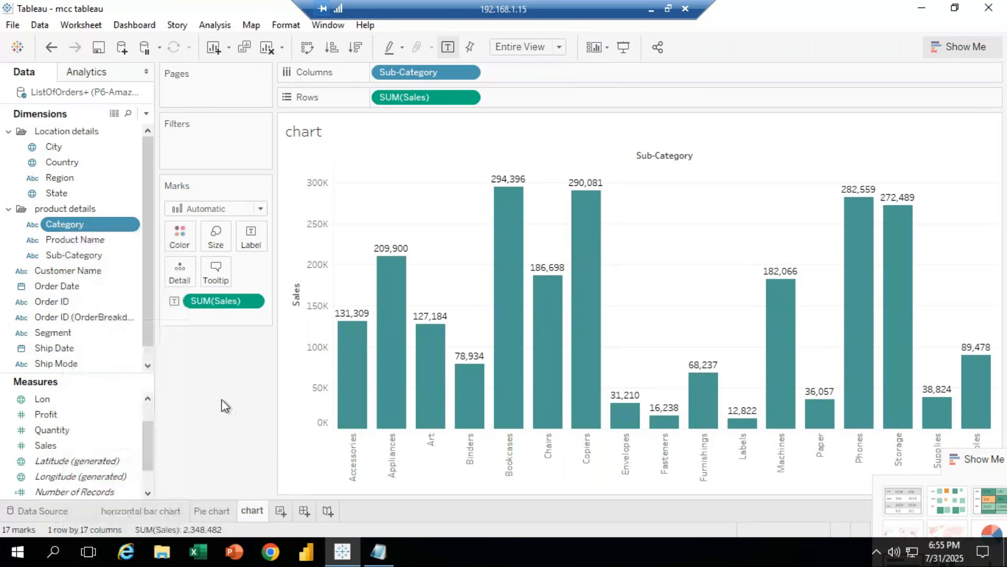
Magnify the screen to 200% with Magnifier to examine the two dimension folders and their fields.
ctrl+click(52, 193)
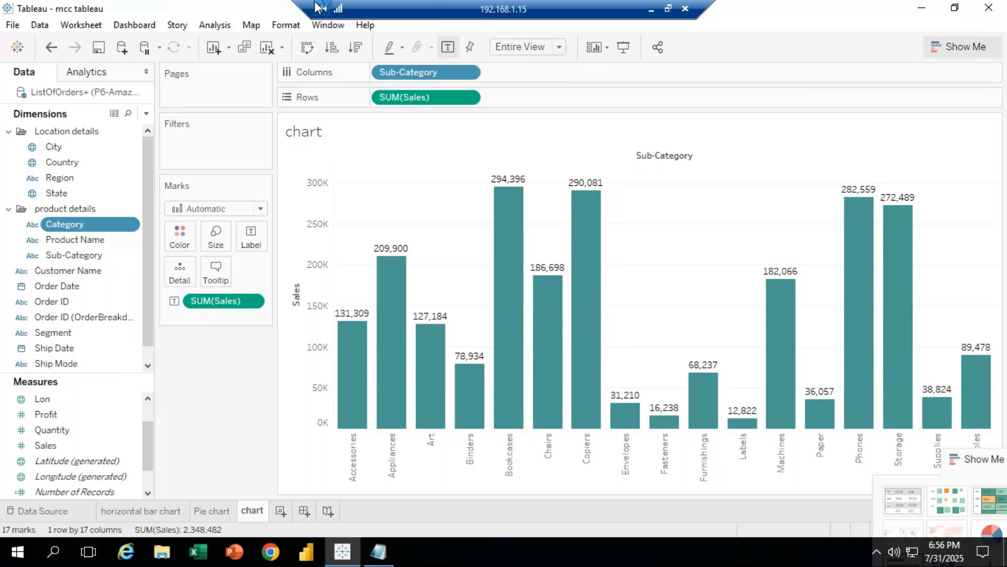
key(super+plus)
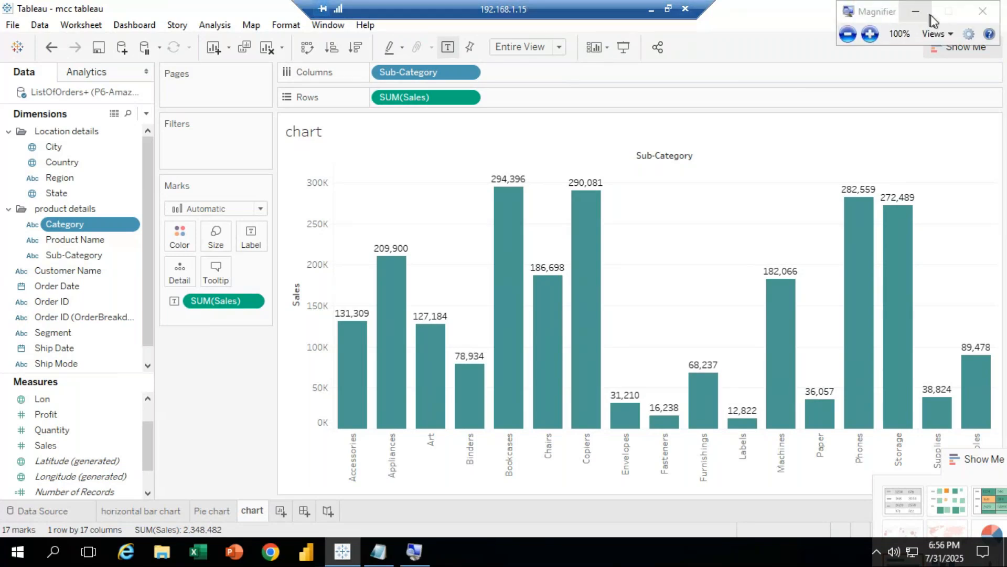
click(870, 35)
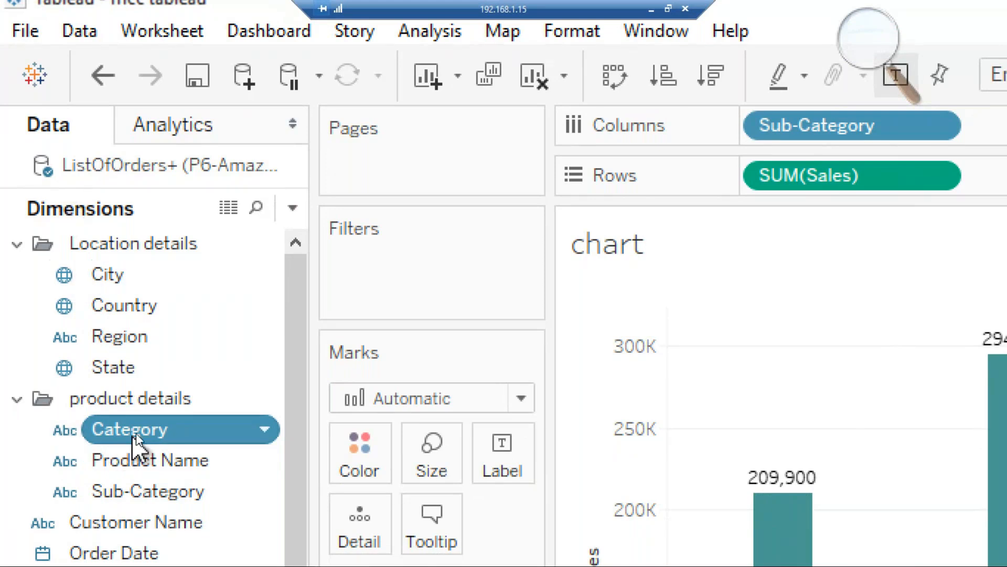
scroll(299, 349, down, 1)
scroll(300, 351, up, 1)
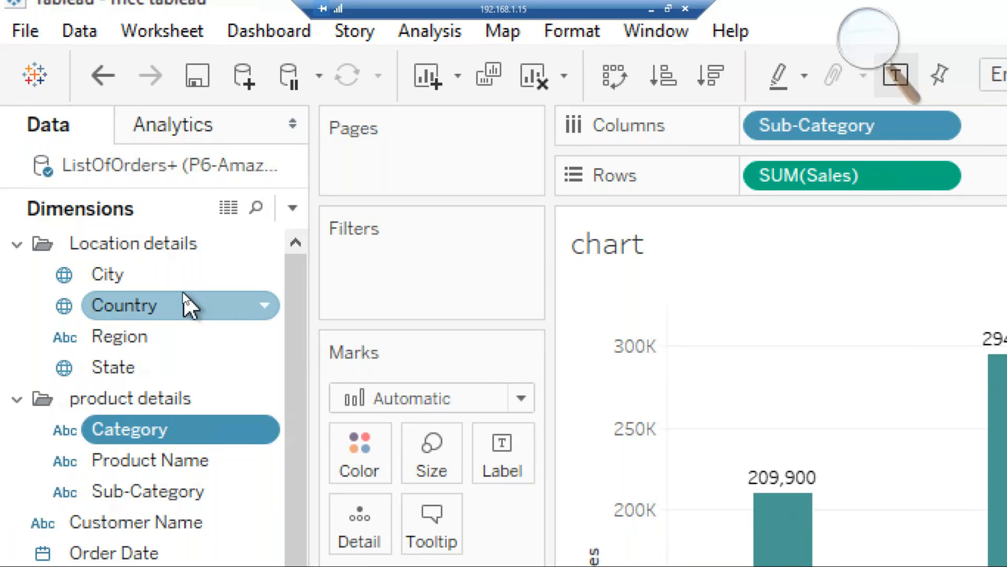
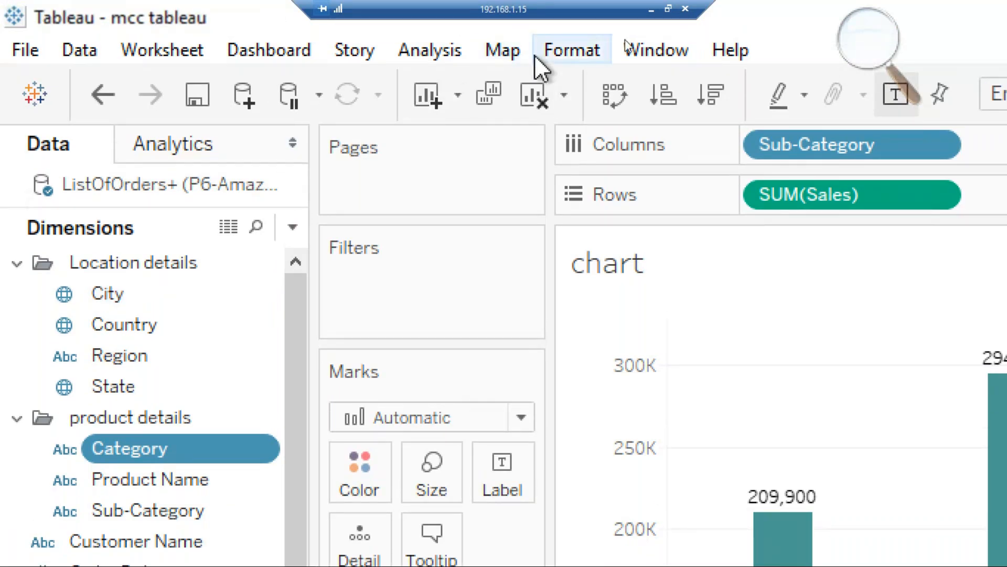
Check the GoTo Meeting chat for participants' questions and replies, returning to the magnified Tableau session each time.
click(652, 10)
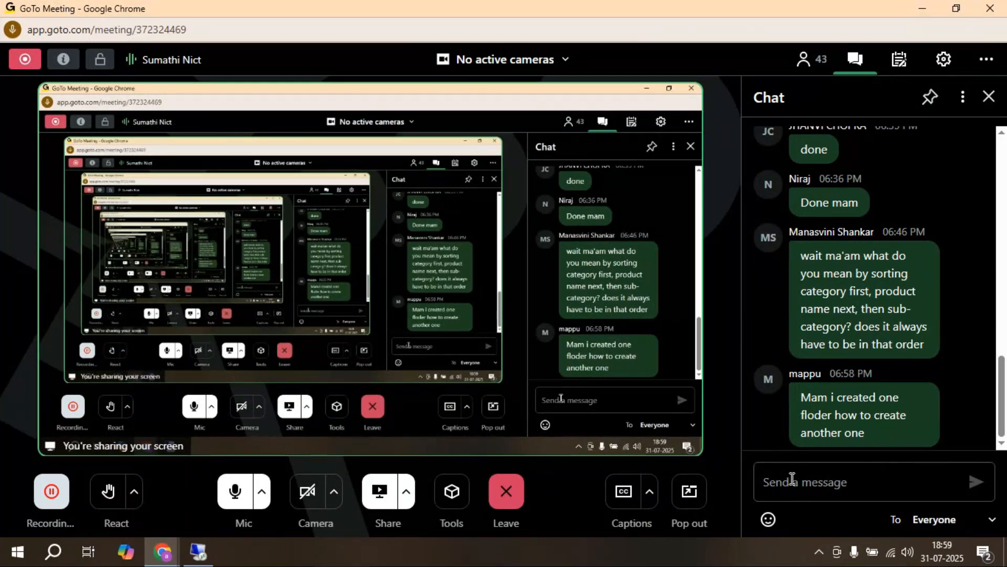
click(203, 551)
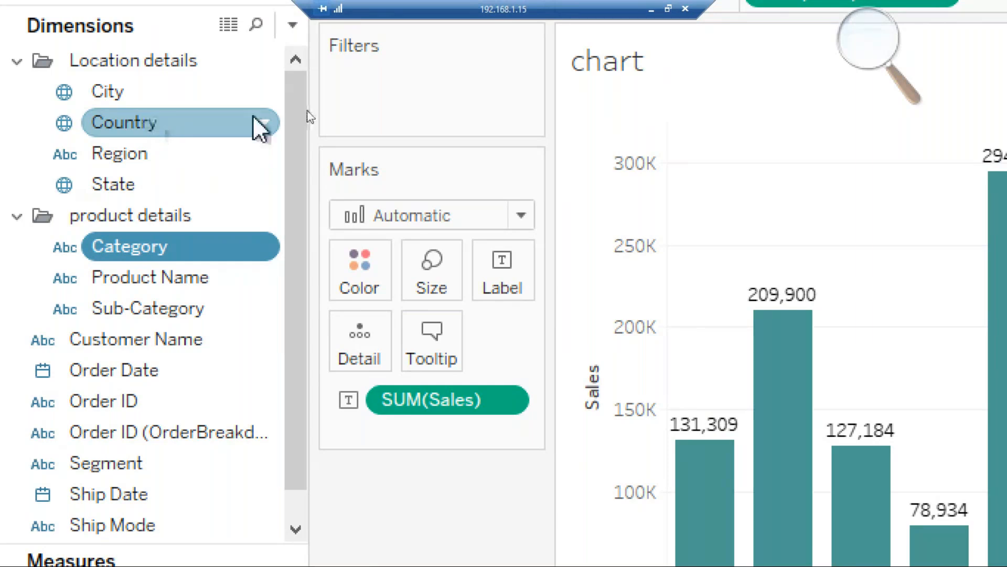
click(653, 11)
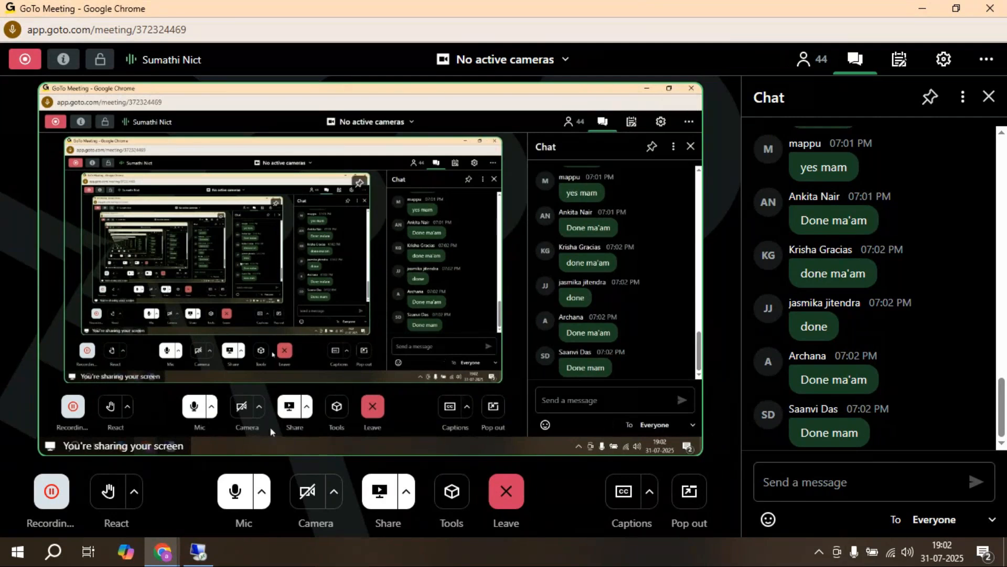
click(200, 550)
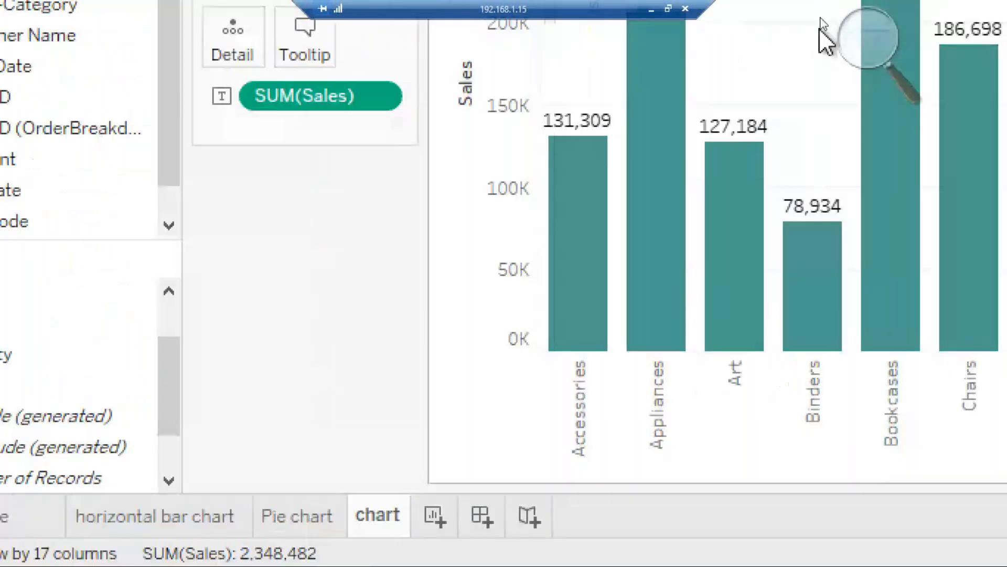
Restore the screen magnification to 100% and minimize the Magnifier window.
click(839, 31)
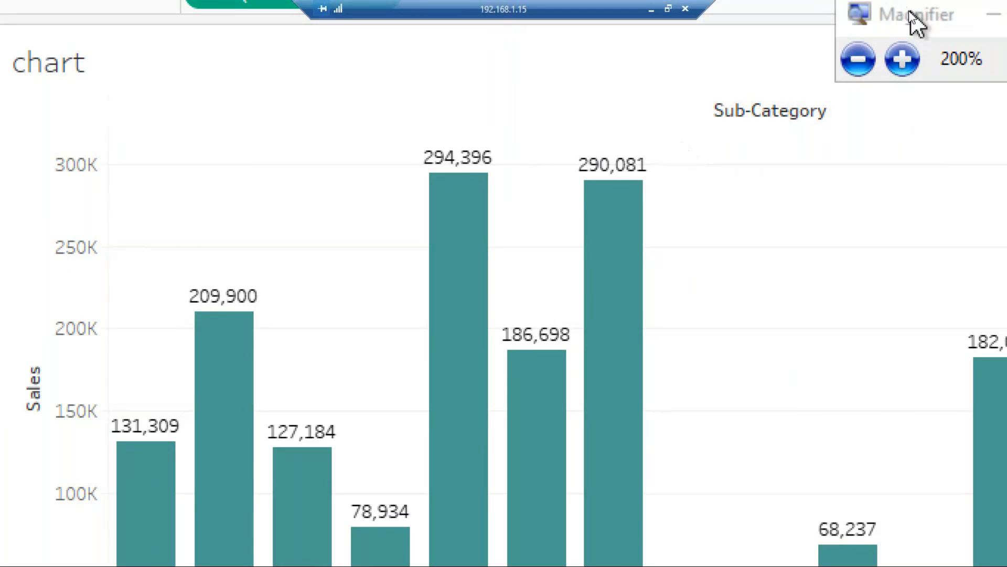
click(860, 61)
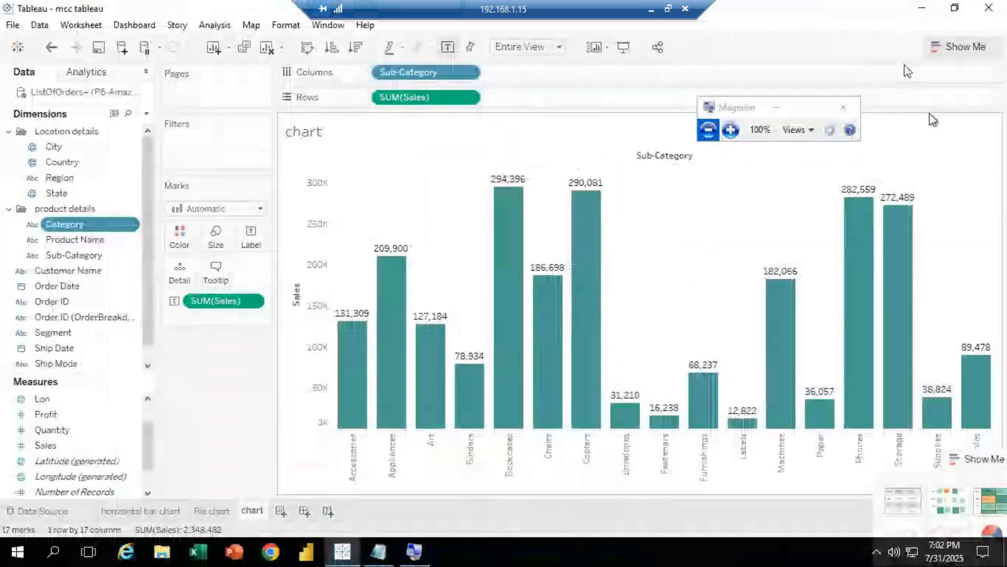
click(776, 107)
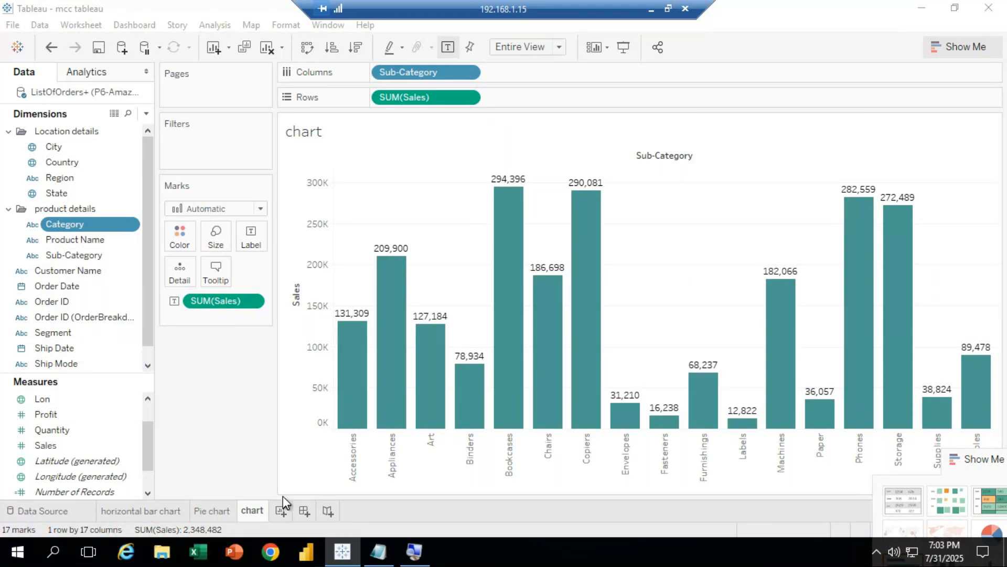
Add a new blank worksheet after the chart sheet, and switch to mcc data.txt in Notepad.
click(280, 511)
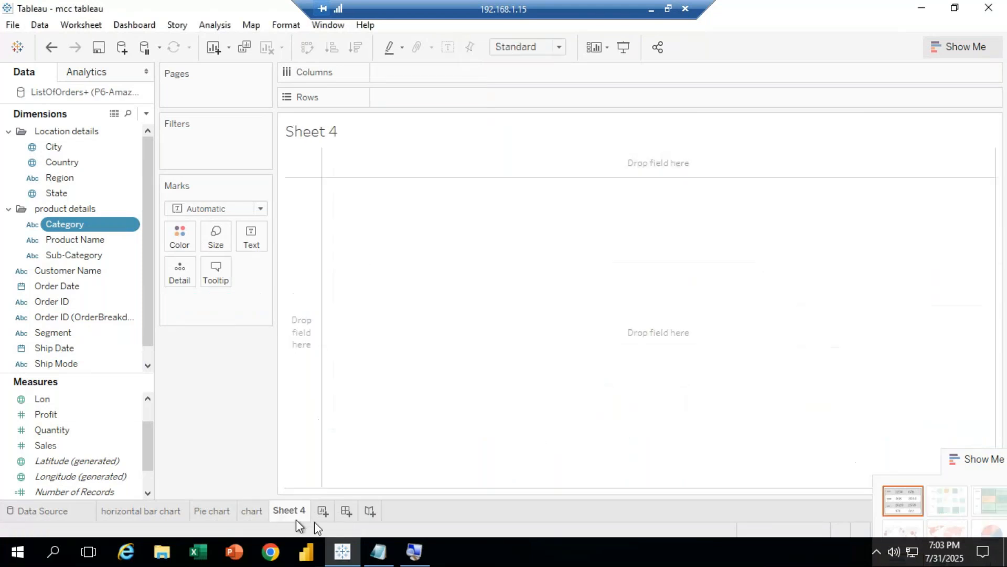
click(384, 554)
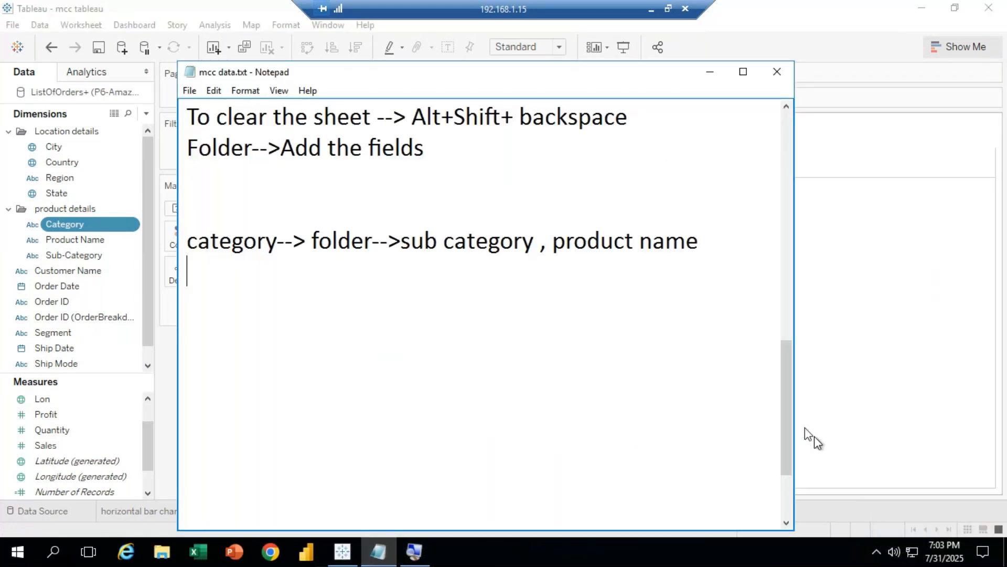
Review the shortcut notes in mcc data.txt, switch back to Tableau's blank Sheet 4, and move the floating Show Me pane farther off the canvas.
drag(787, 440, 702, 336)
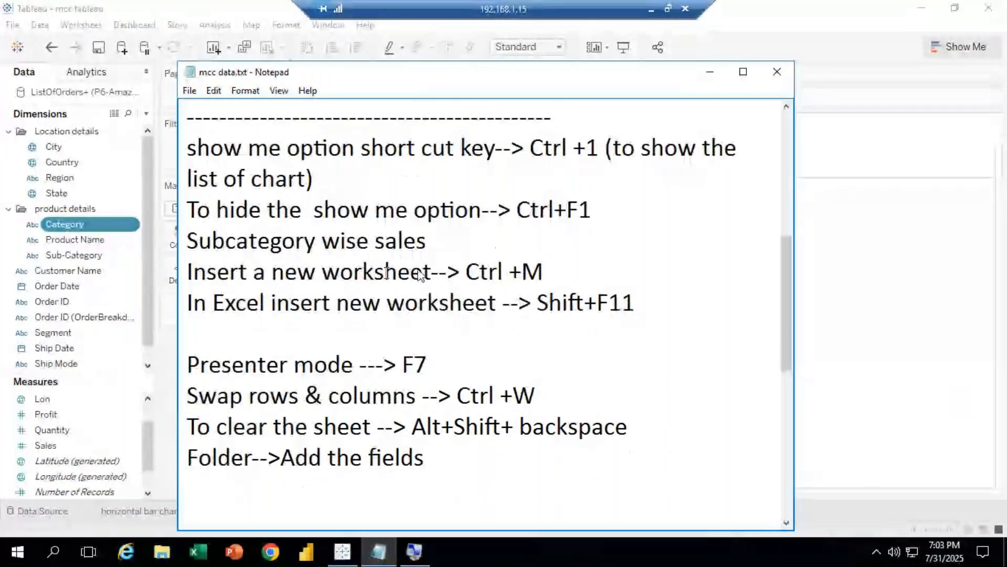
click(714, 72)
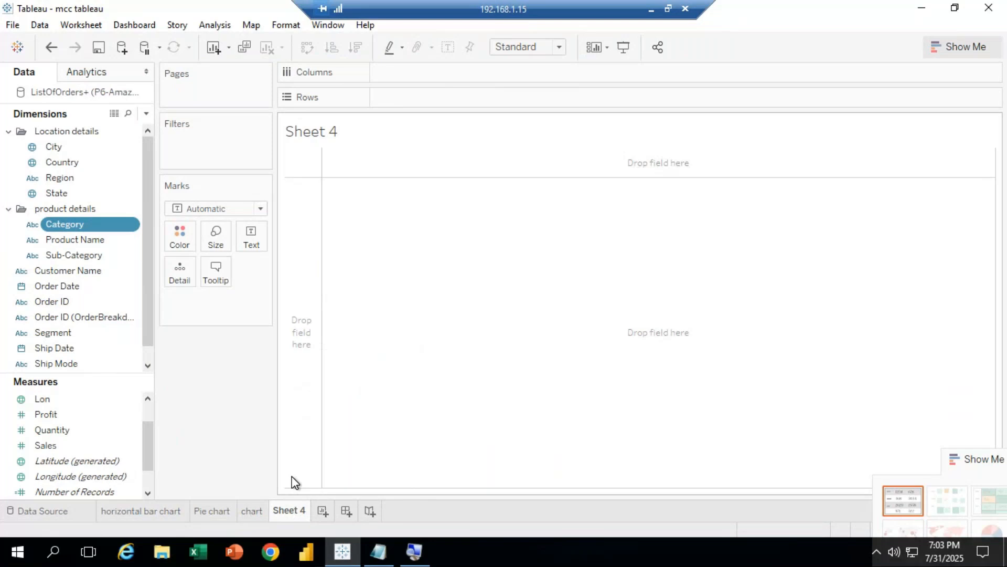
drag(976, 459, 958, 490)
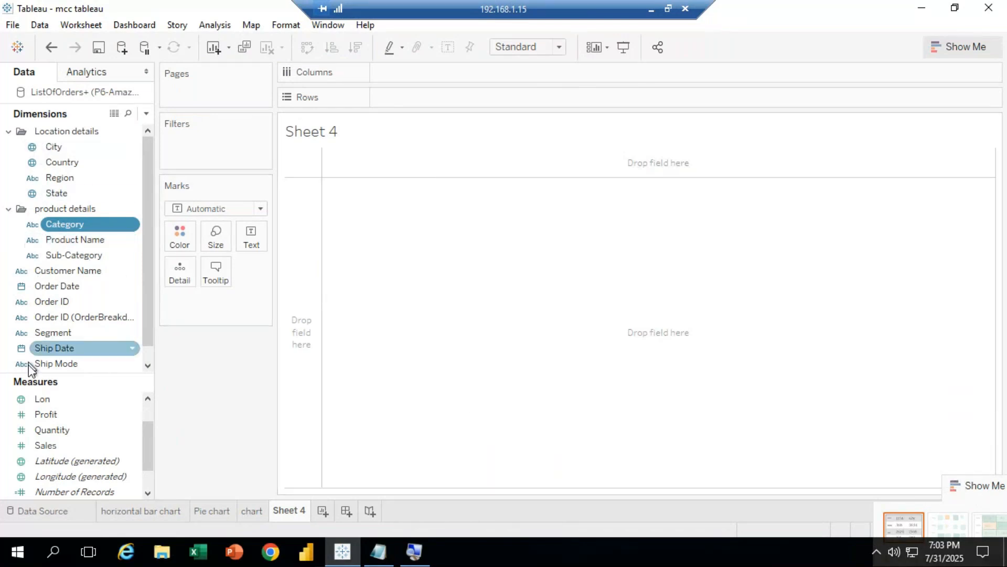
Look through the whole Dimensions list, examining the fields inside the two folders and the ungrouped ones below, and clear the Category selection.
drag(148, 309, 135, 270)
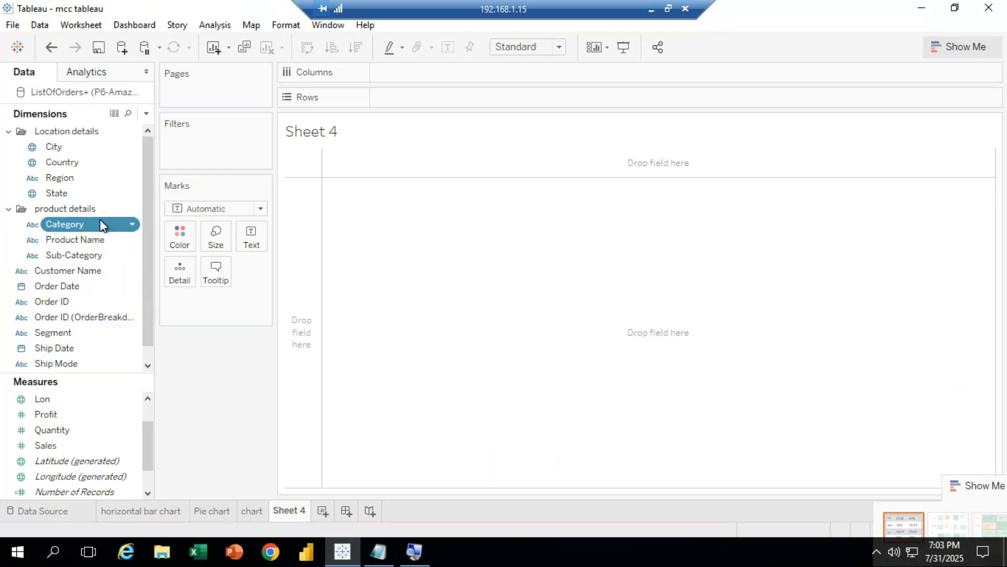
drag(144, 190, 152, 272)
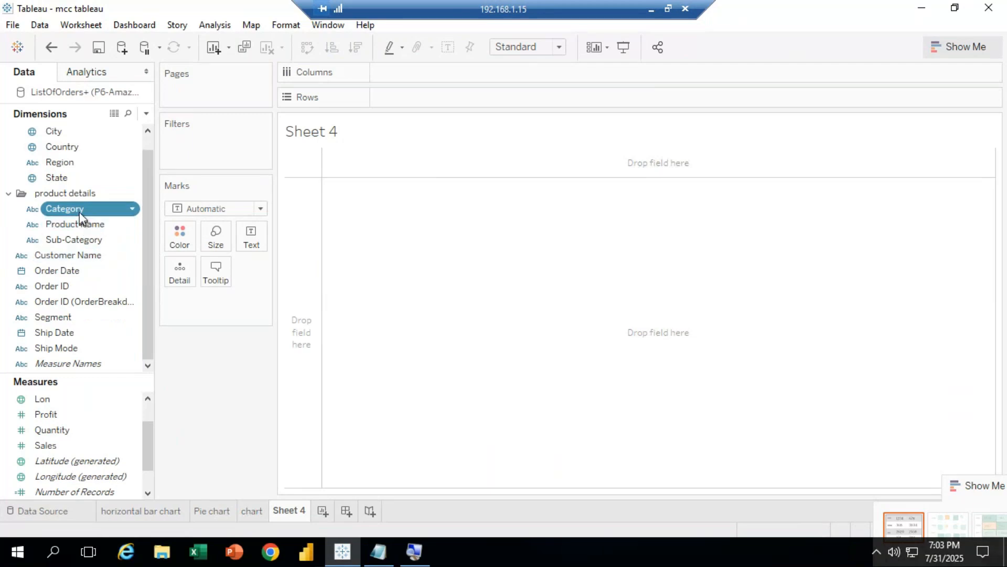
drag(107, 205, 26, 128)
drag(147, 187, 145, 122)
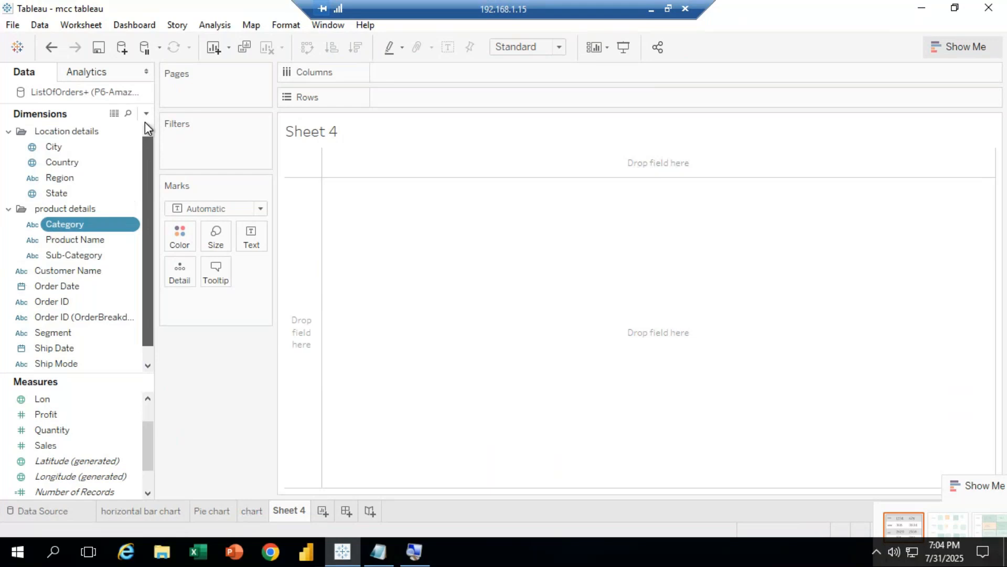
drag(142, 181, 138, 213)
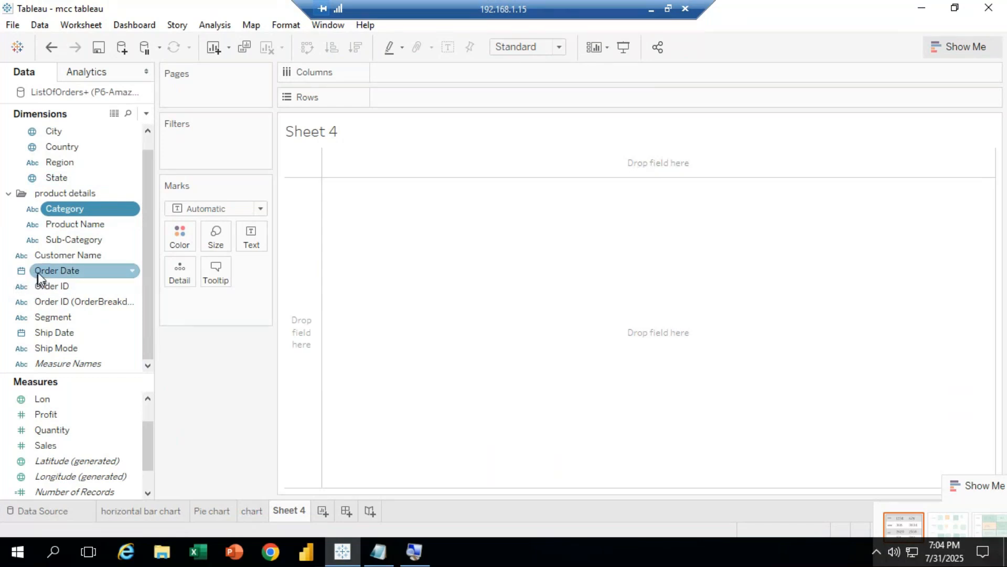
drag(38, 272, 7, 257)
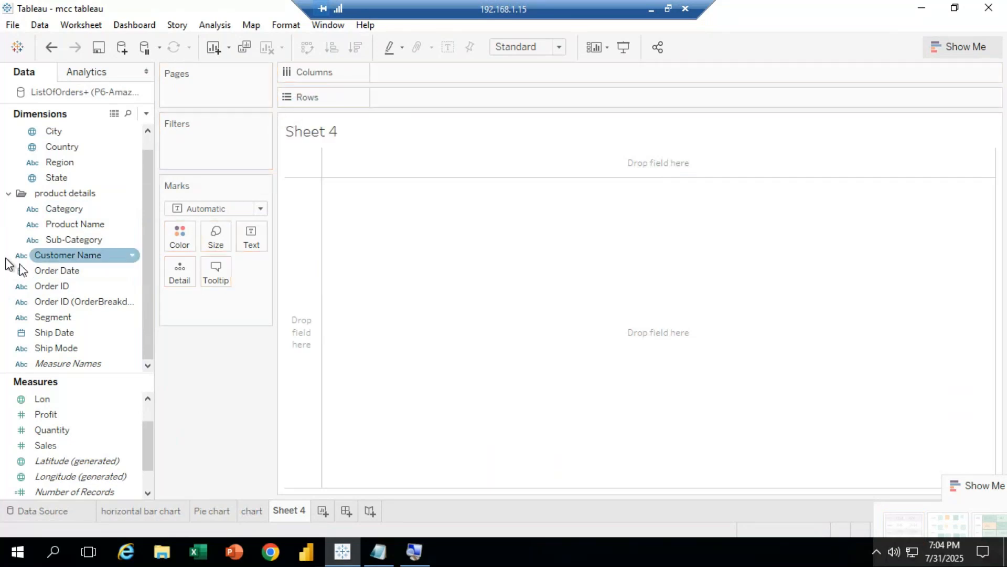
On the chart sheet, collapse and re-expand the product details and Location details folders, and return to Sheet 4.
click(248, 511)
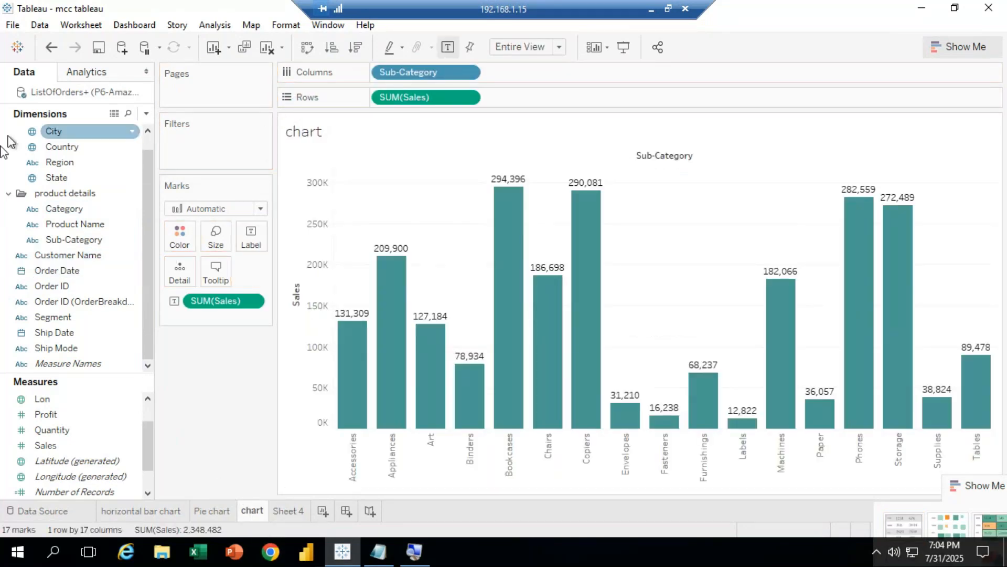
click(7, 193)
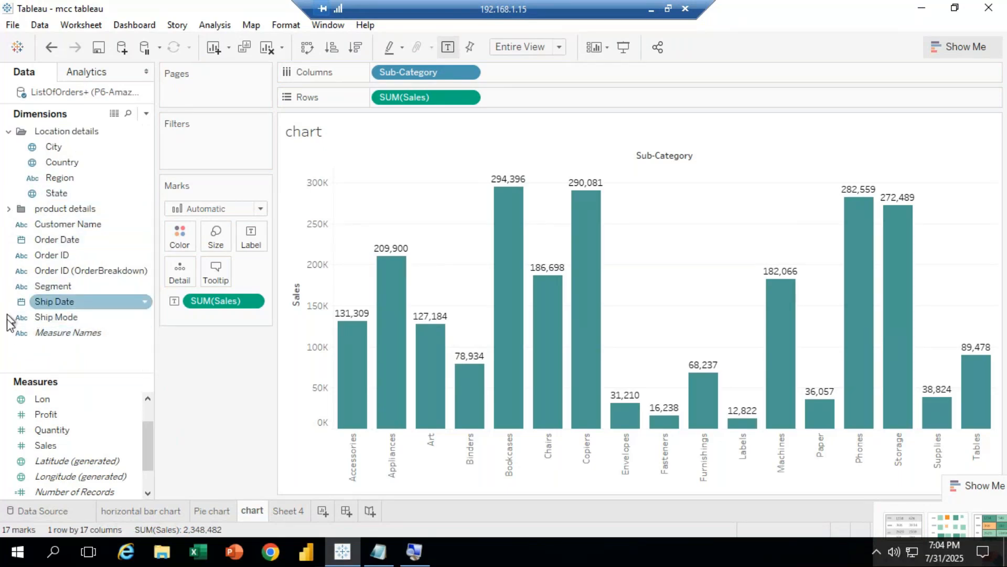
click(9, 131)
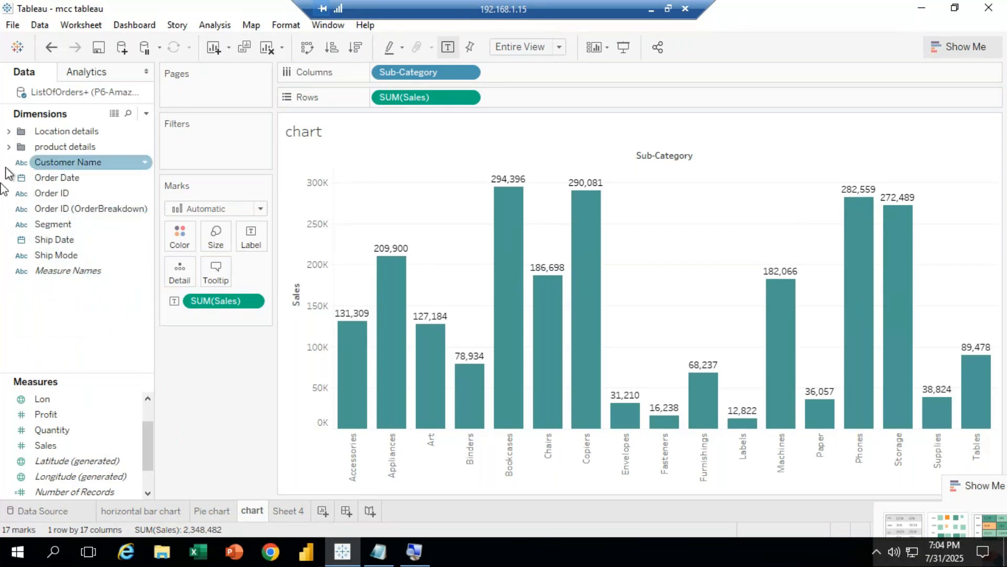
click(7, 131)
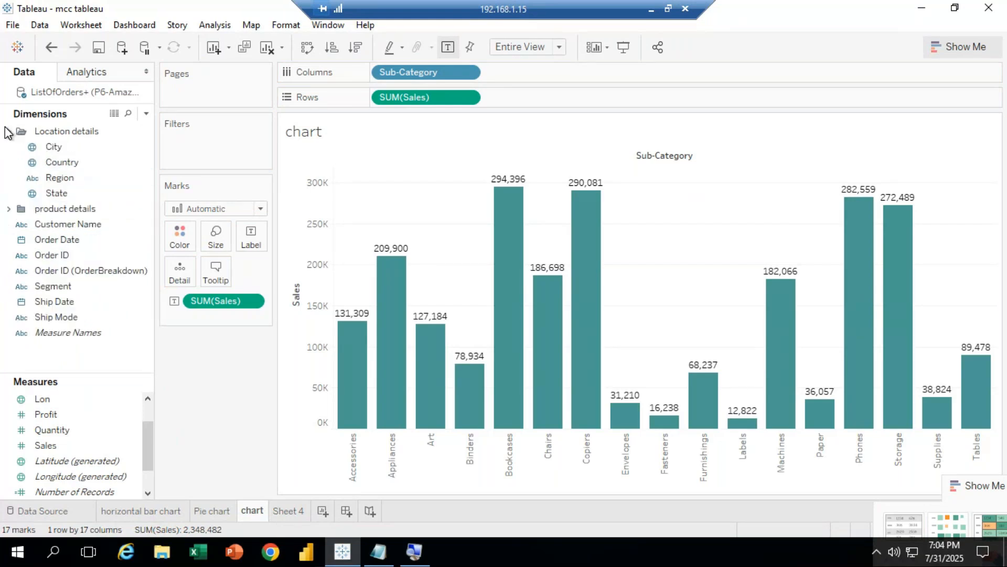
click(8, 209)
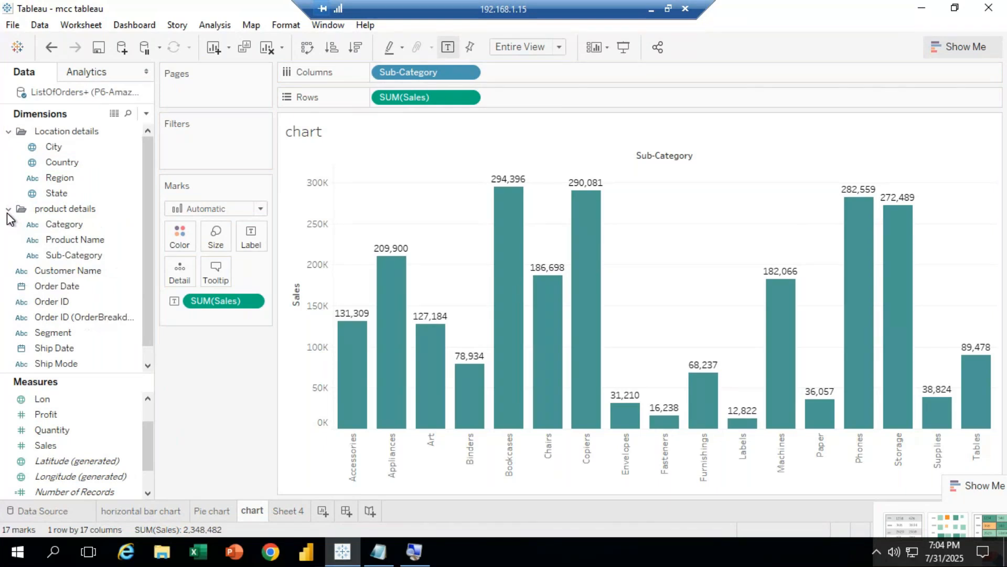
click(301, 506)
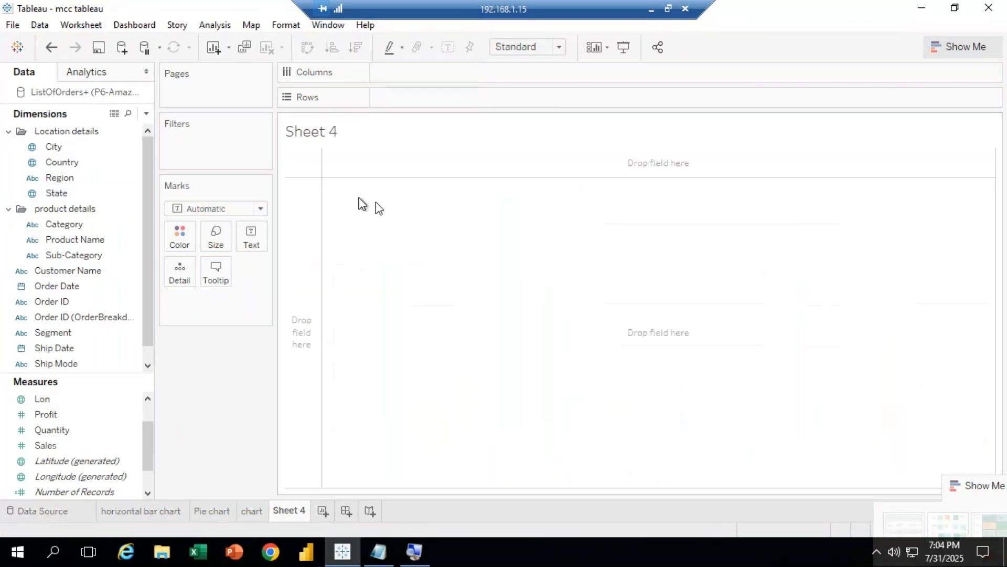
Build a category-wise sales bar chart on Sheet 4 with Category in Rows and Sales in Columns.
click(87, 225)
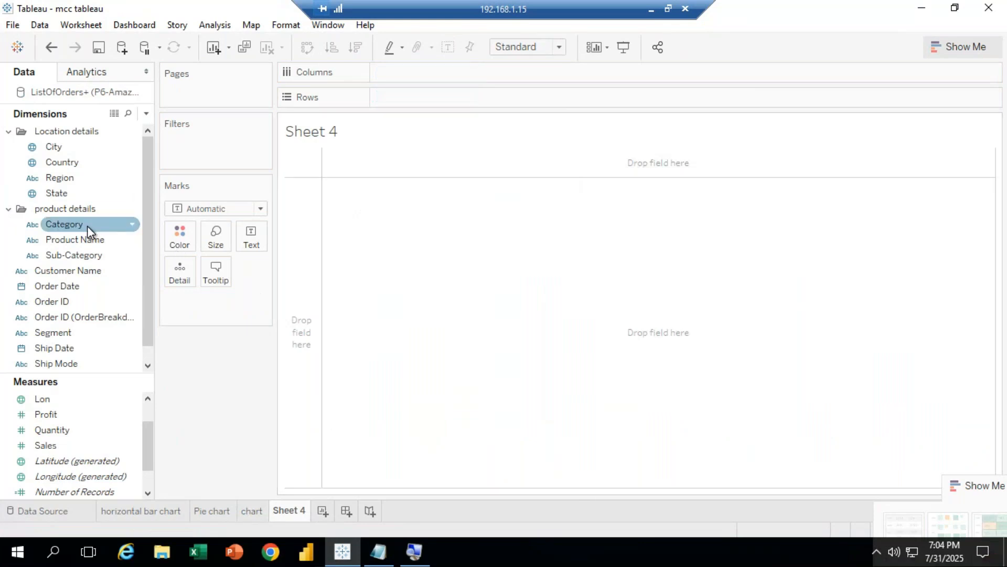
click(77, 227)
drag(77, 231, 419, 104)
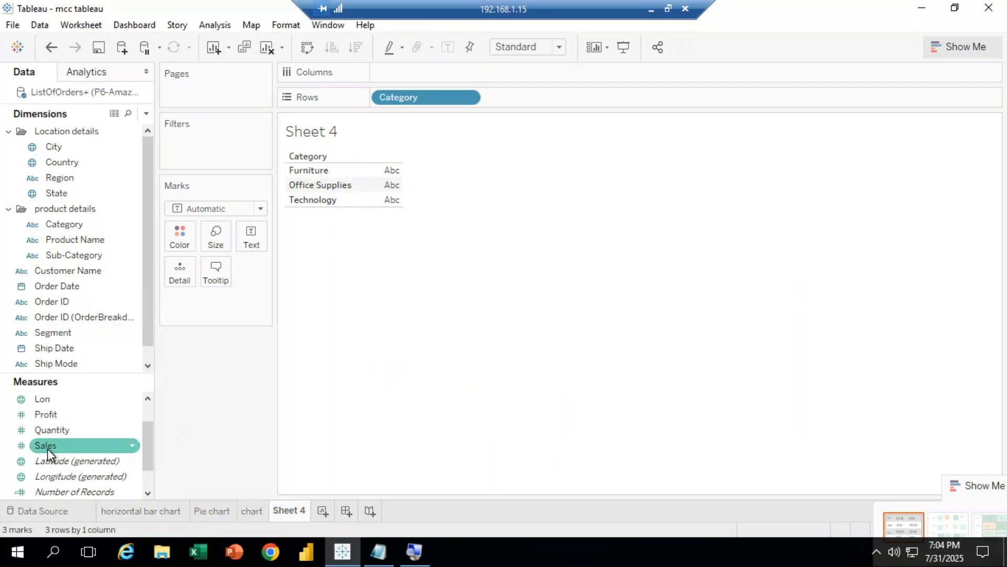
drag(47, 448, 390, 73)
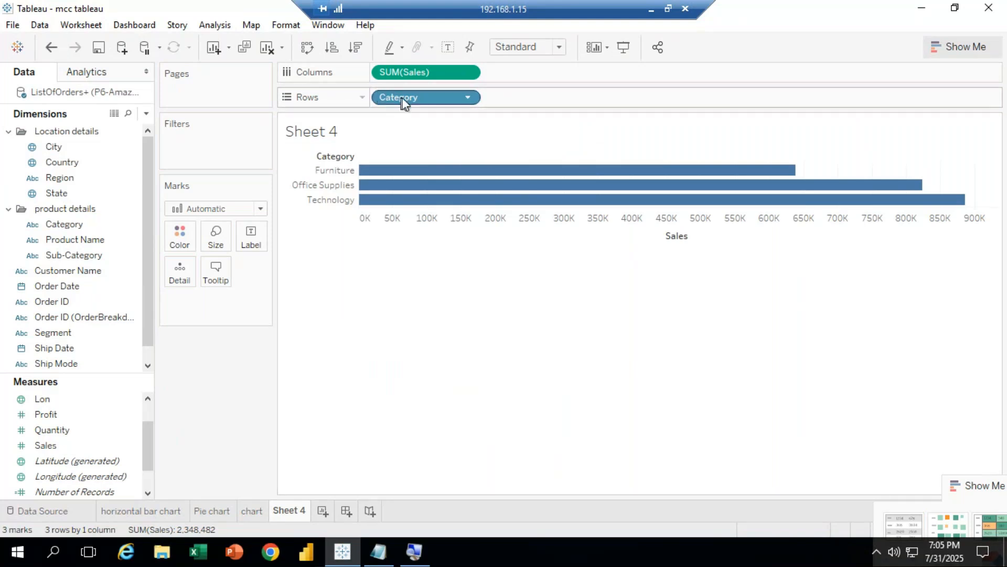
Remove Category from Rows and clear the rest of Sheet 4.
drag(406, 100, 311, 233)
mouse_move(420, 72)
mouse_down()
mouse_move(356, 194)
mouse_move(420, 72)
mouse_up()
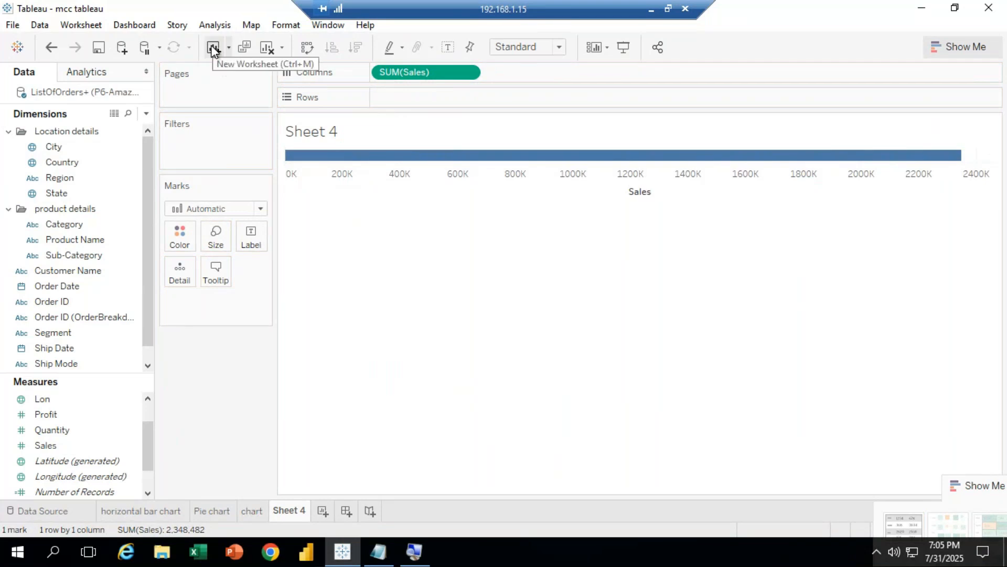
click(267, 47)
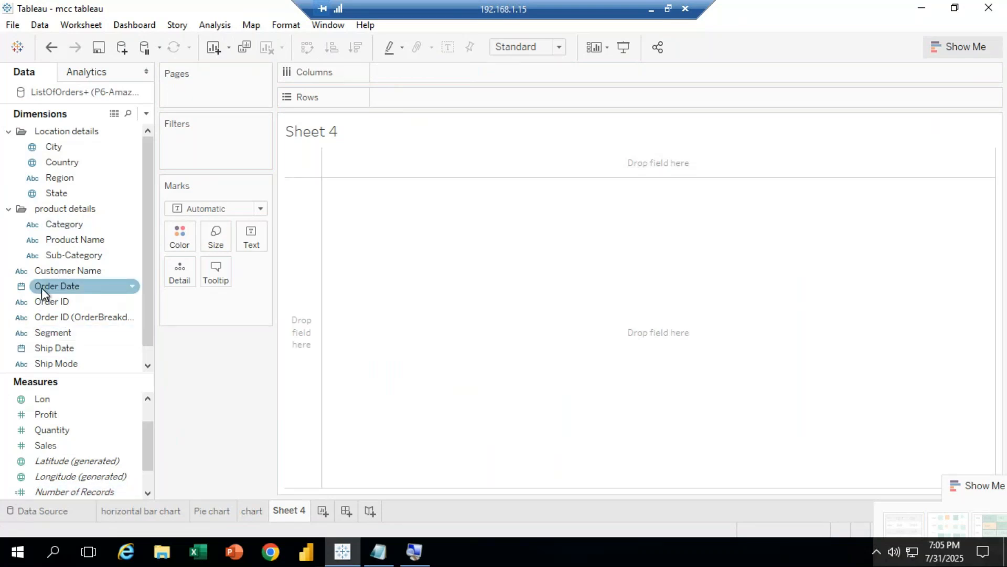
Place Order Date in Rows and Sales in Columns to chart sales by year.
drag(42, 288, 383, 100)
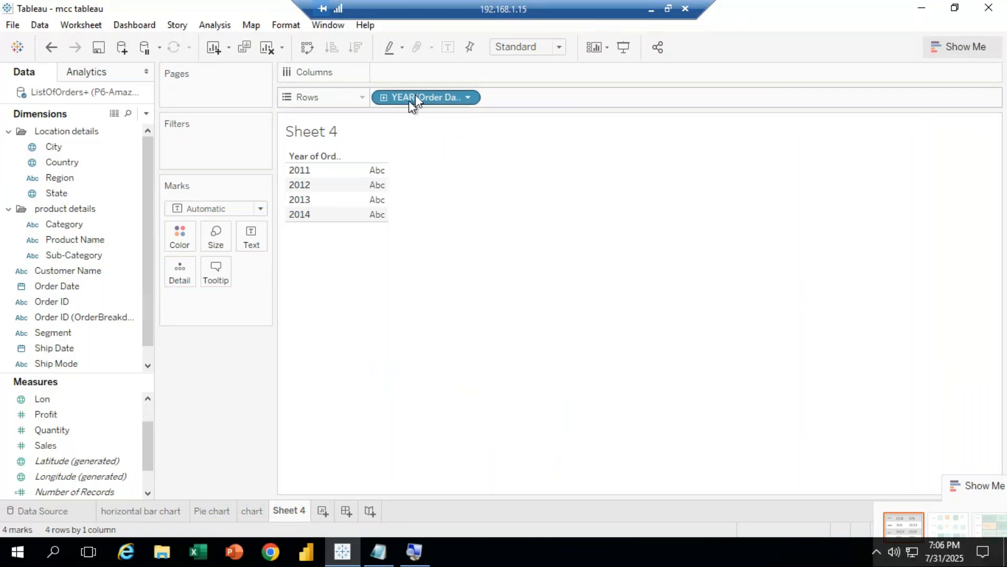
mouse_move(378, 204)
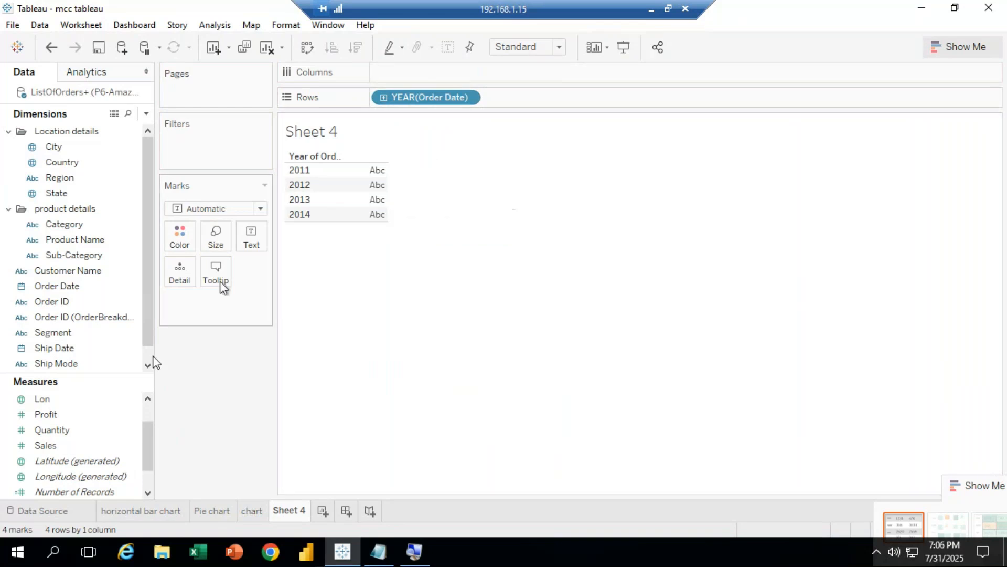
drag(61, 452, 408, 78)
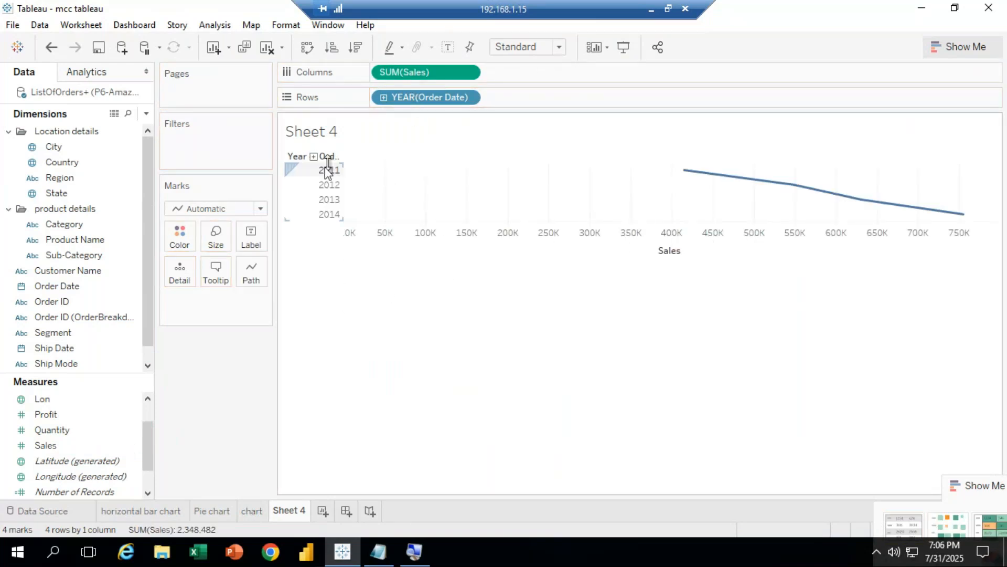
mouse_move(937, 217)
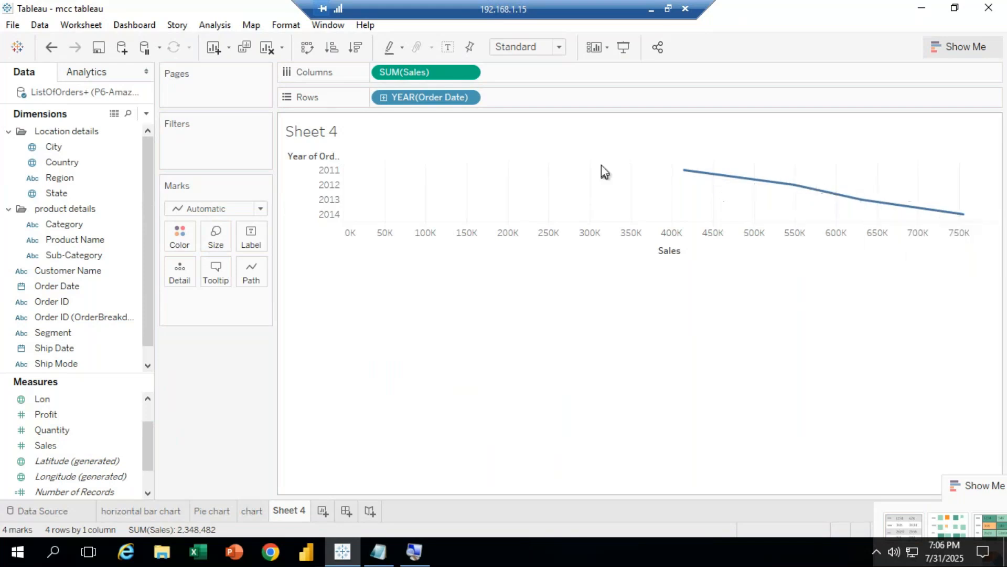
Drill the Order Date hierarchy in Rows down from year through quarter and month to day.
click(383, 98)
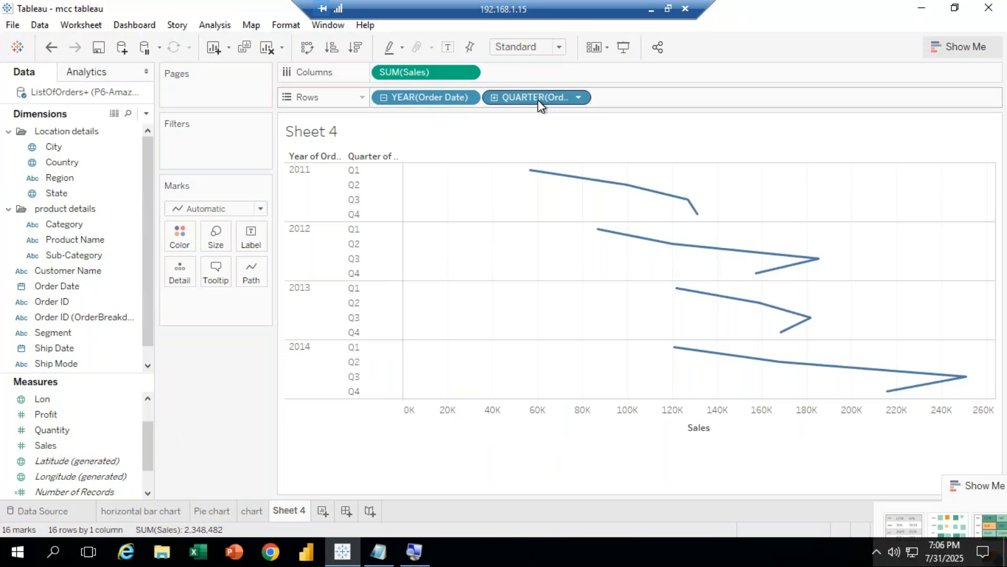
click(490, 94)
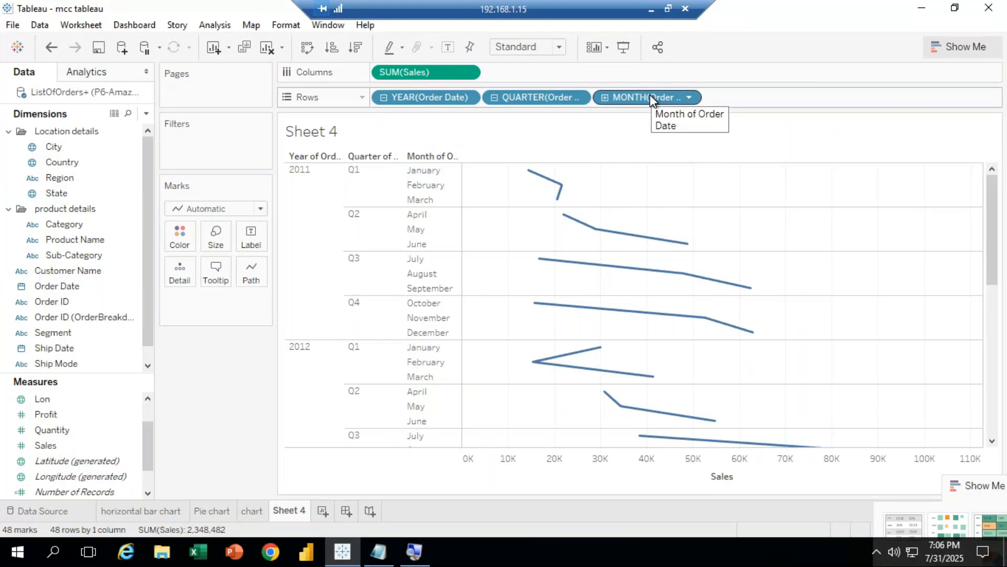
click(605, 98)
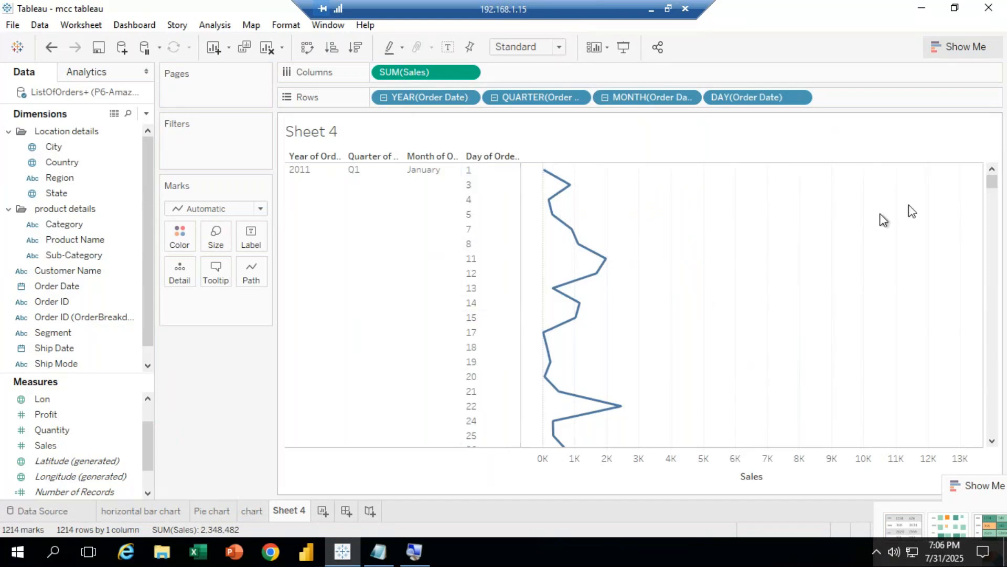
drag(997, 178, 974, 130)
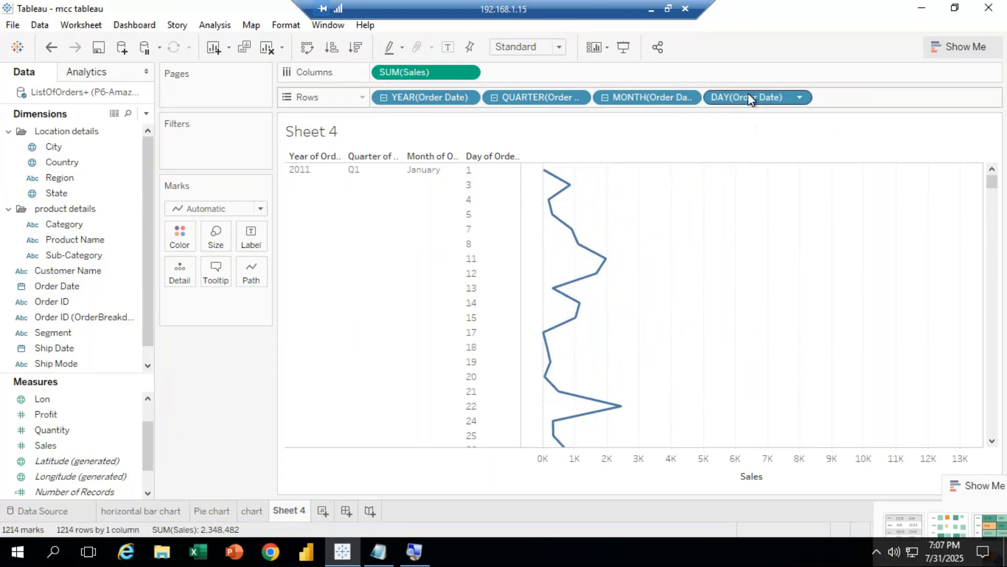
Roll Order Date back up to the year level, and remove both Order Date and Sales from the shelves.
click(607, 97)
click(494, 97)
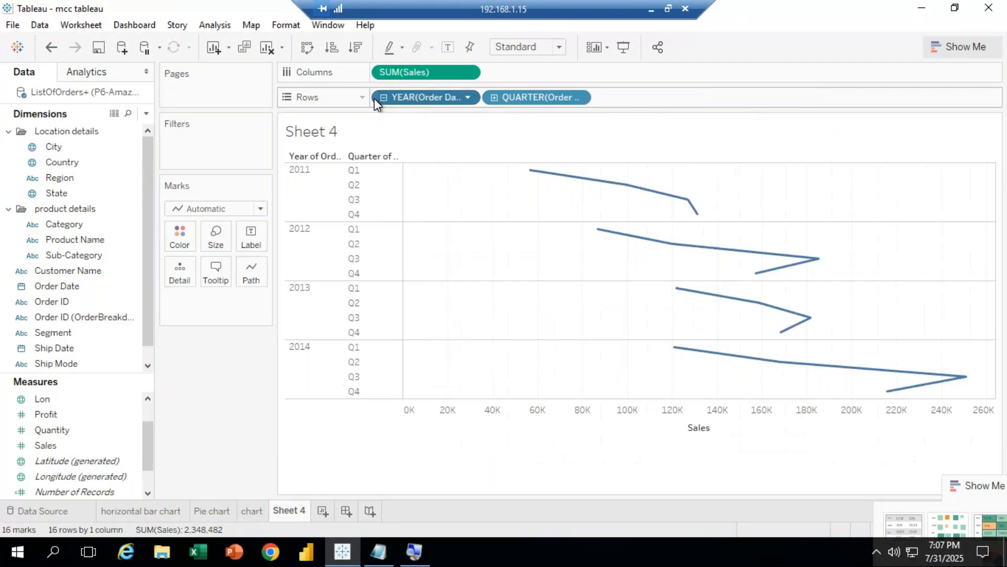
click(383, 98)
drag(436, 99, 399, 94)
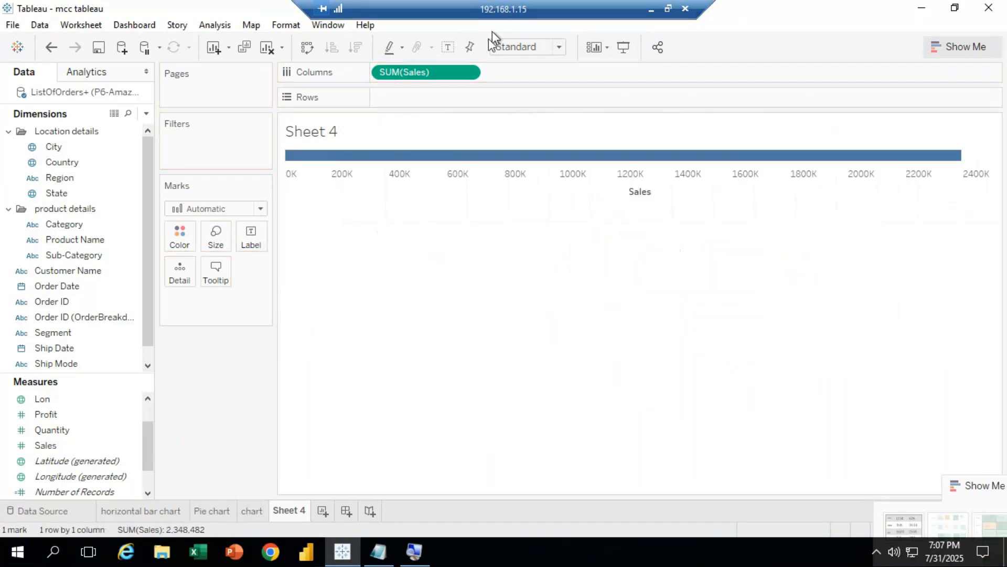
drag(451, 75, 252, 410)
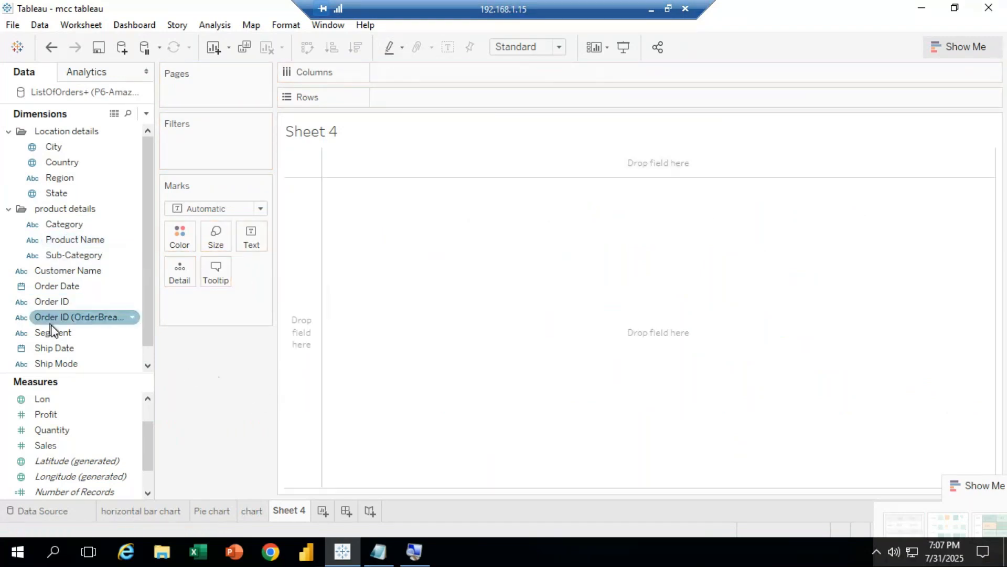
Rebuild the yearly sales line chart with Order Date in Rows and Sales in Columns, and inspect its line.
drag(56, 290, 405, 212)
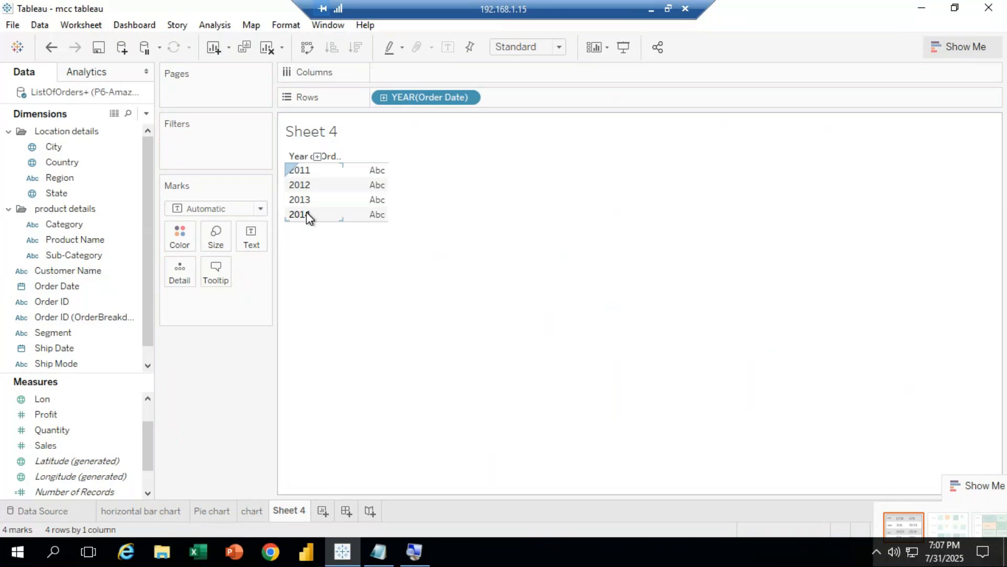
click(63, 445)
drag(60, 446, 395, 75)
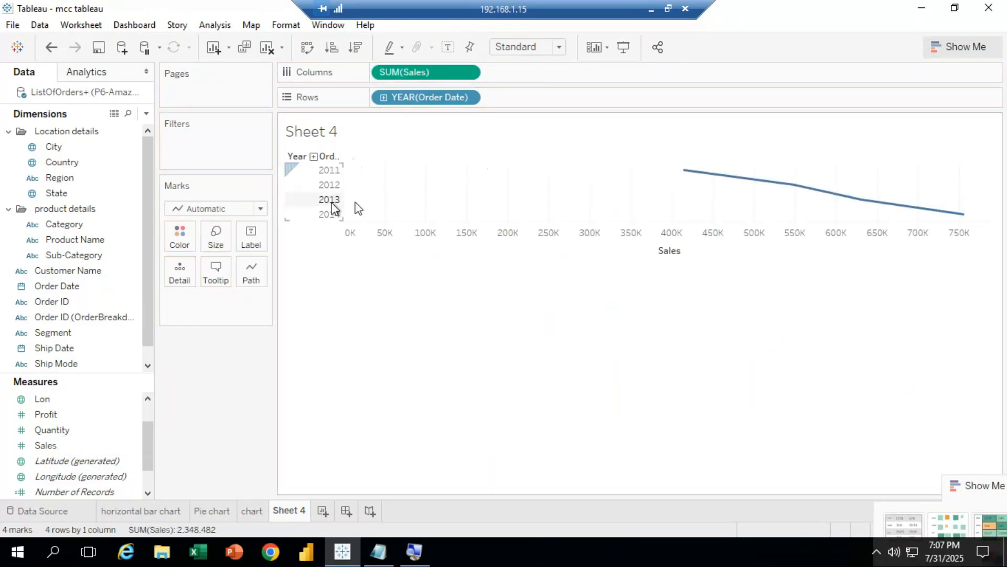
mouse_move(709, 173)
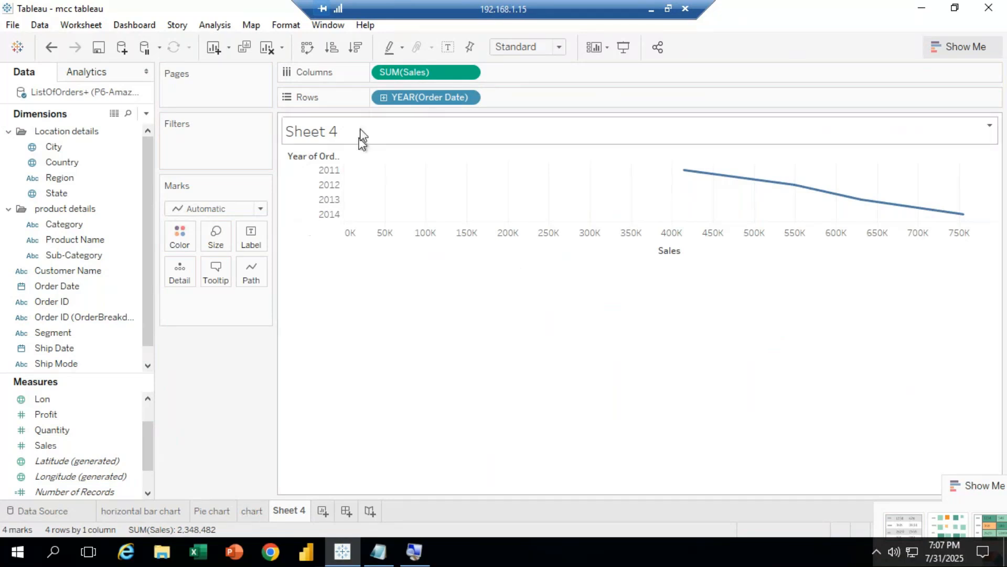
Drill the Order Date hierarchy in Rows down to the quarter and month levels.
click(385, 100)
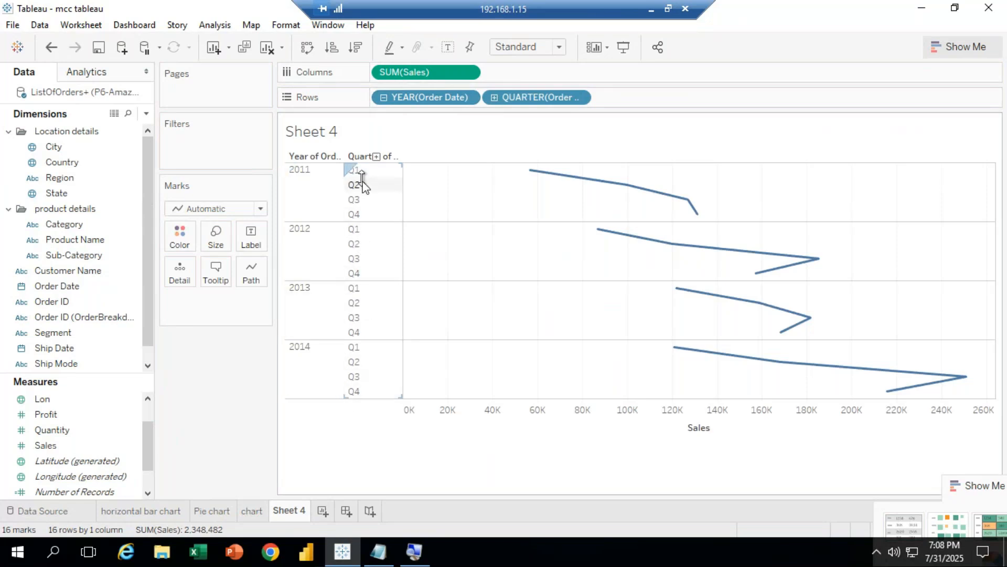
click(495, 98)
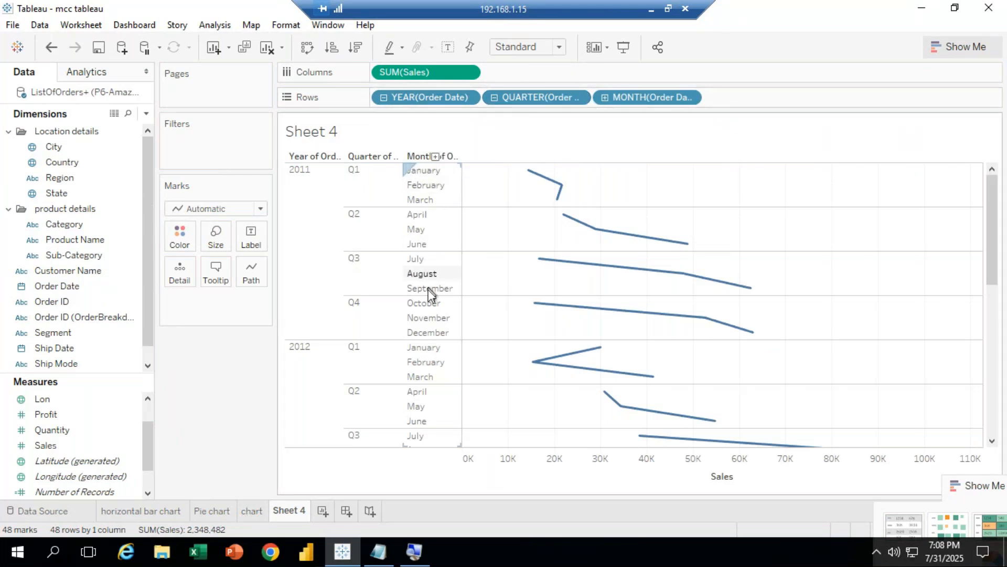
Drill Order Date in Rows down to the day level, remove its year level, and look through the daily sales lines.
click(604, 98)
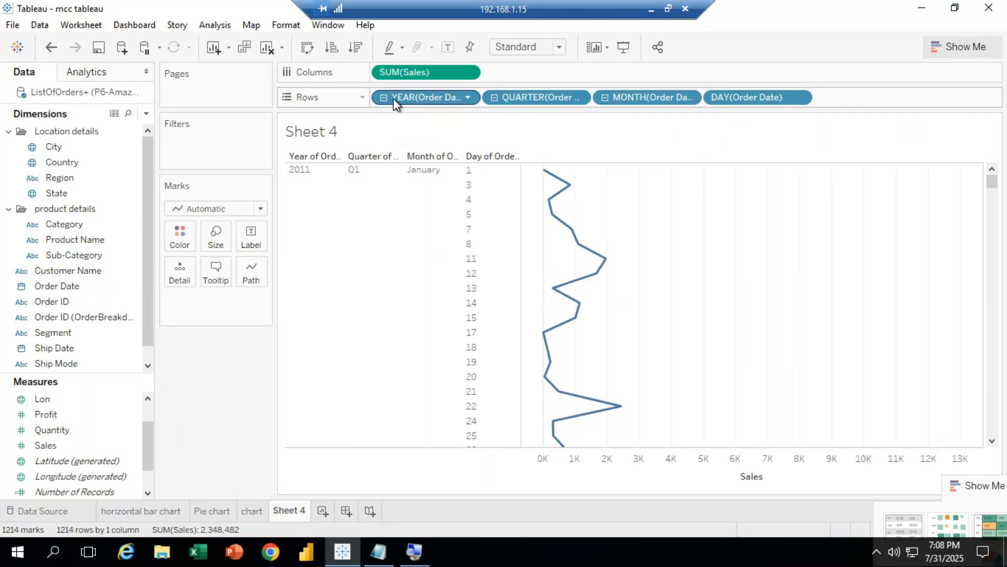
drag(423, 96, 200, 381)
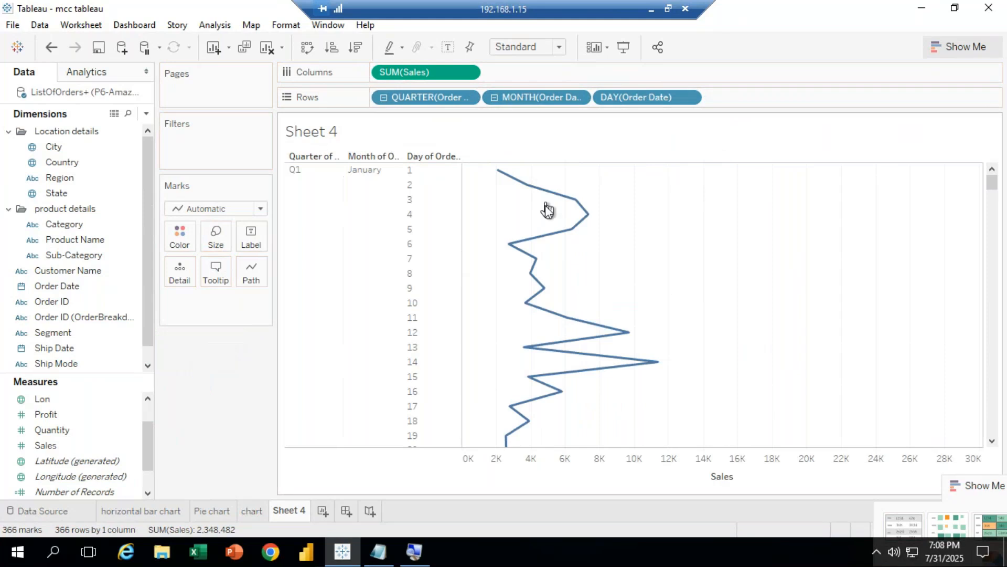
mouse_move(545, 405)
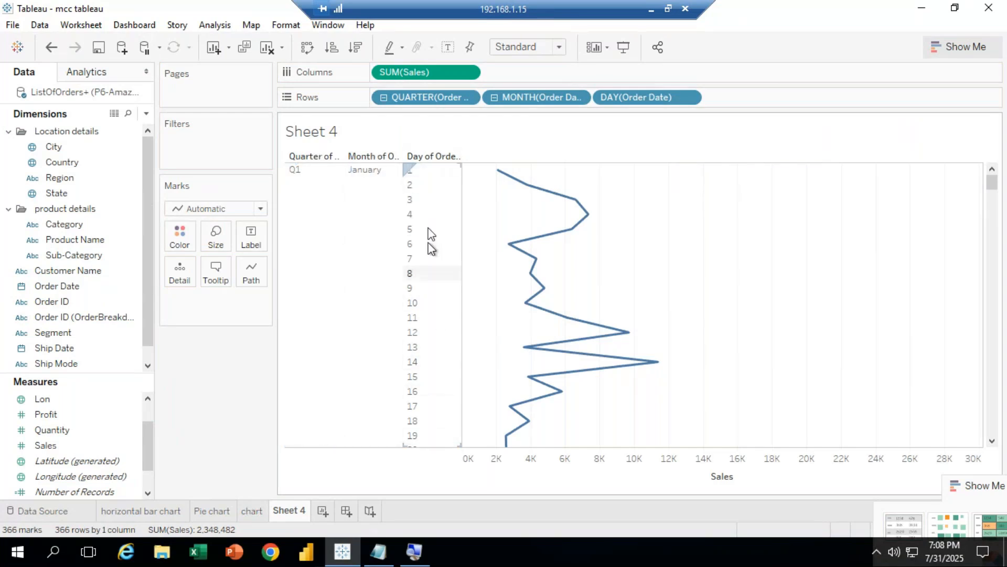
click(992, 441)
click(992, 441)
click(992, 442)
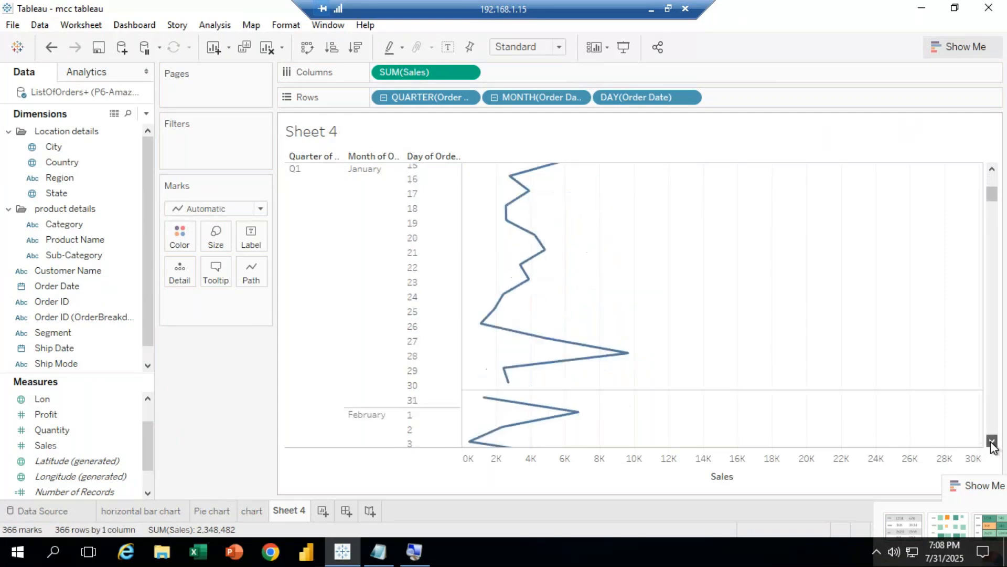
click(992, 442)
drag(992, 442, 992, 444)
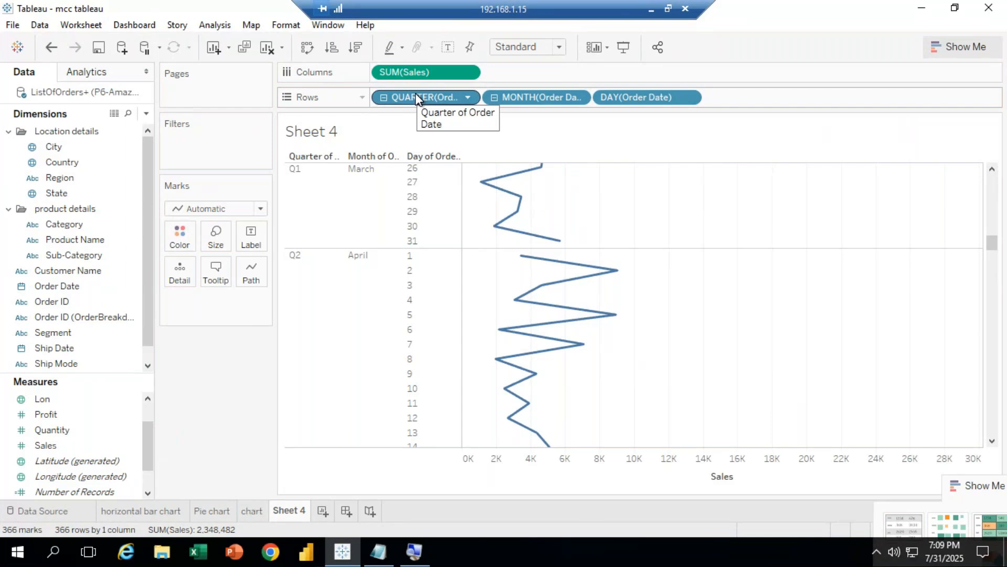
Remove the quarter, day and month levels of Order Date from Rows, keeping only Sales in Columns.
drag(416, 97, 314, 295)
drag(540, 98, 226, 384)
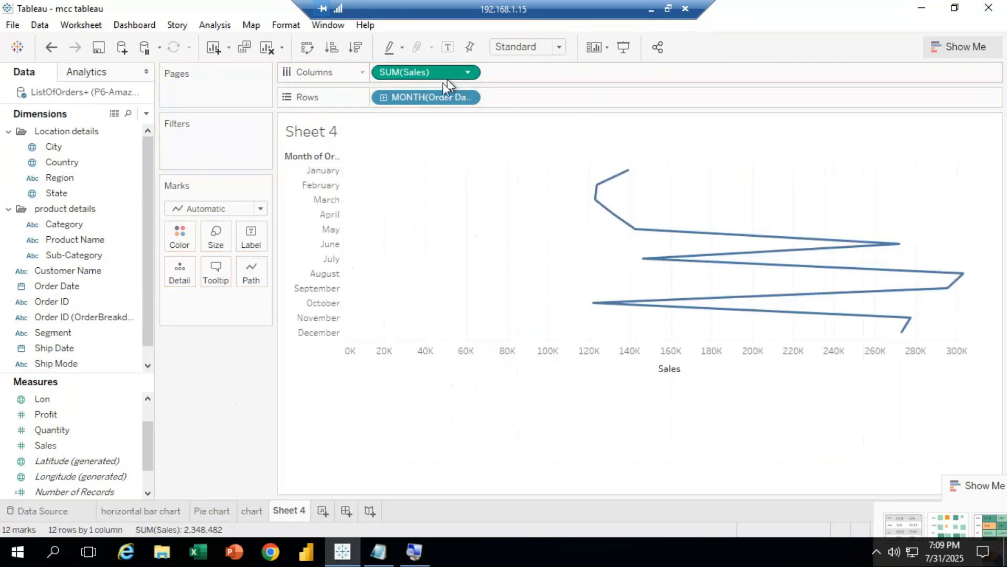
drag(442, 95, 153, 422)
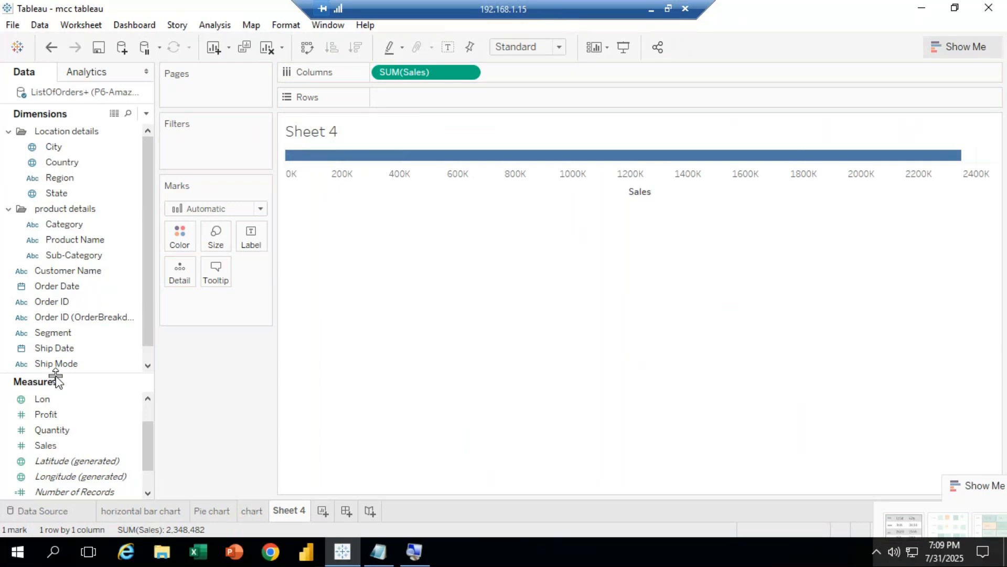
click(73, 492)
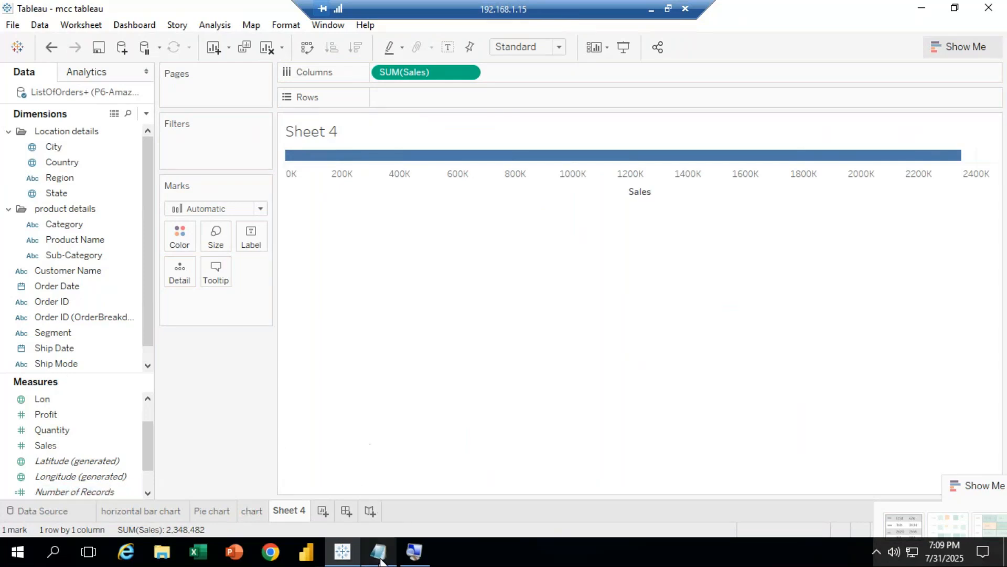
Switch to the mcc data.txt notes in Notepad and delete the line about category, folder, sub category and product name.
click(381, 545)
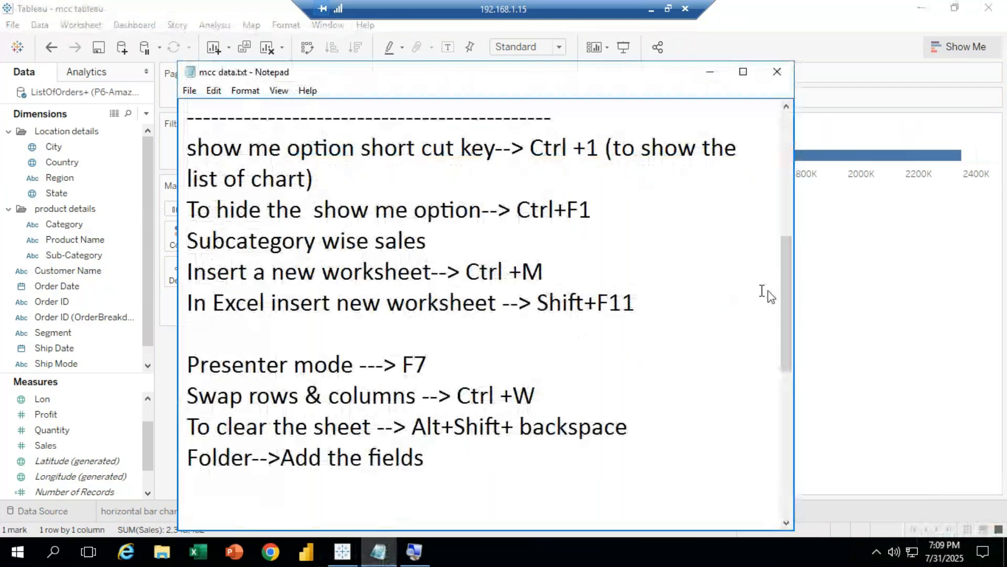
drag(789, 311, 799, 386)
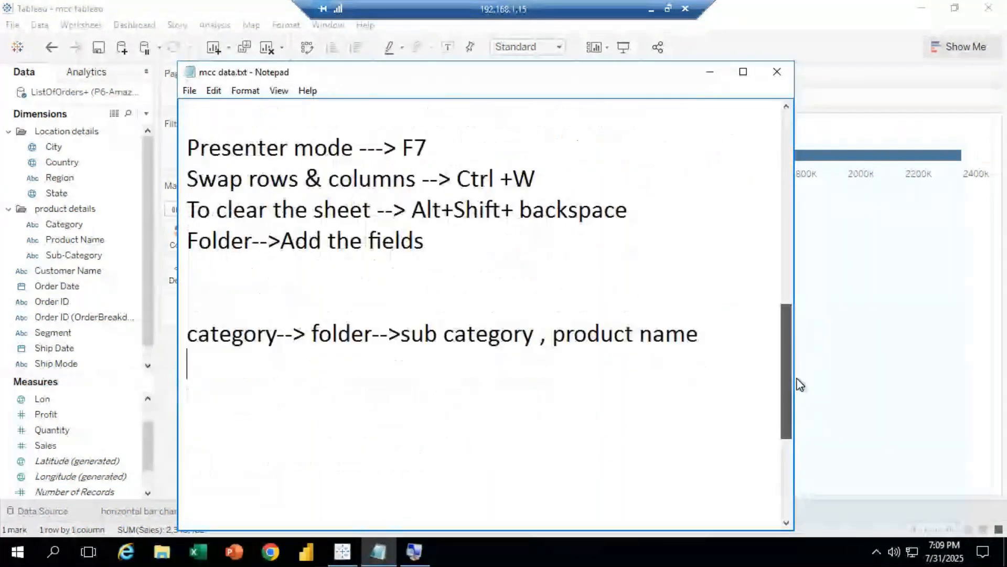
drag(184, 332, 704, 326)
key(BackSpace)
click(447, 245)
click(485, 264)
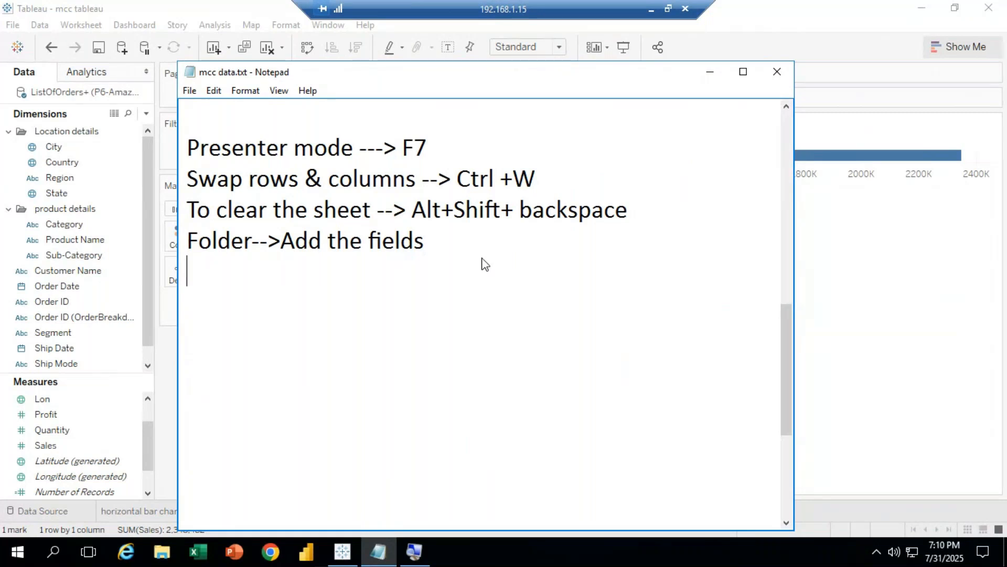
Add the note "Hierarchy--> fields selected by user" below the Folder line.
text(Hirar)
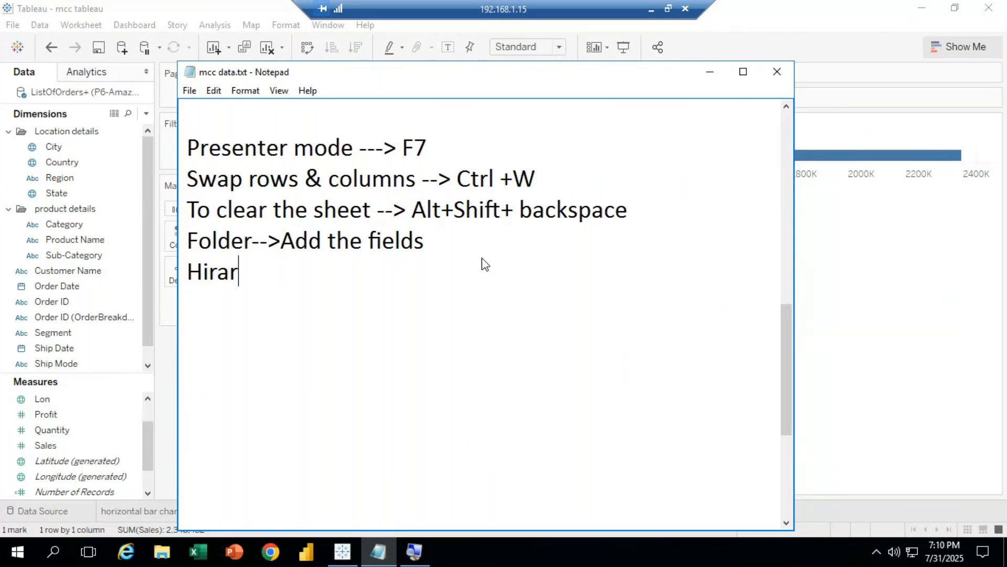
key(BackSpace)
key(BackSpace)
key(BackSpace)
text(erarchy)
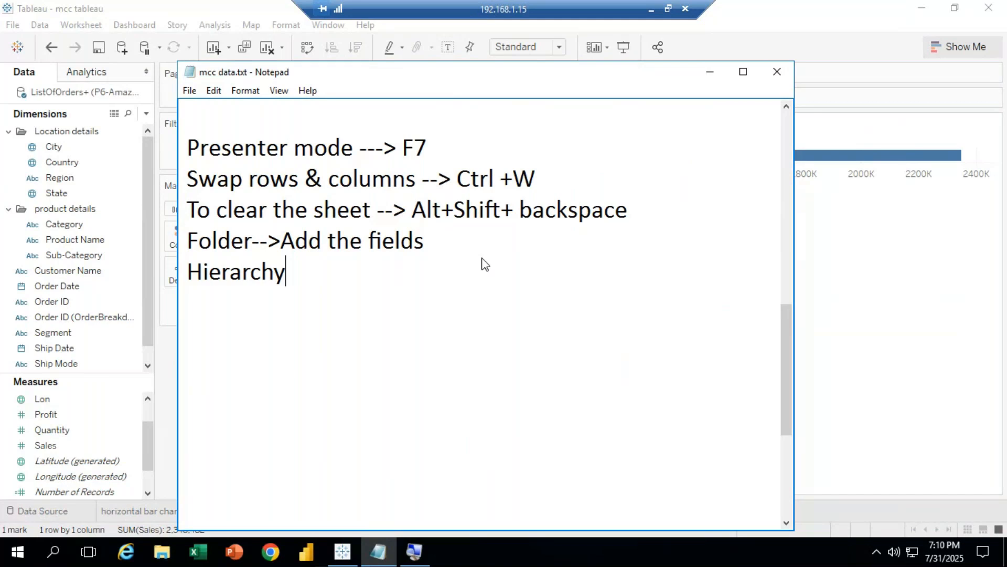
text(-->)
text( fie;)
key(BackSpace)
text(lds)
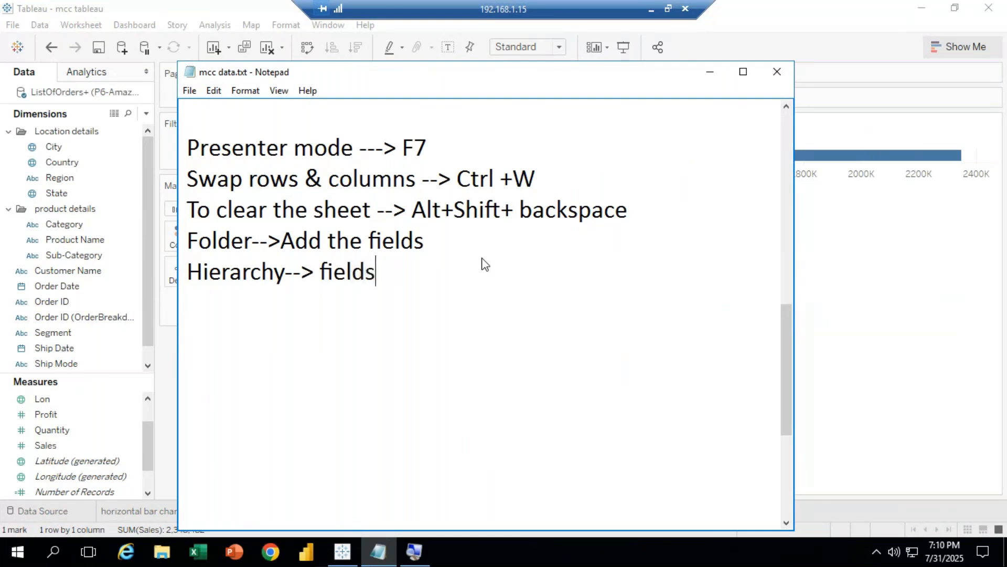
text( selected by user)
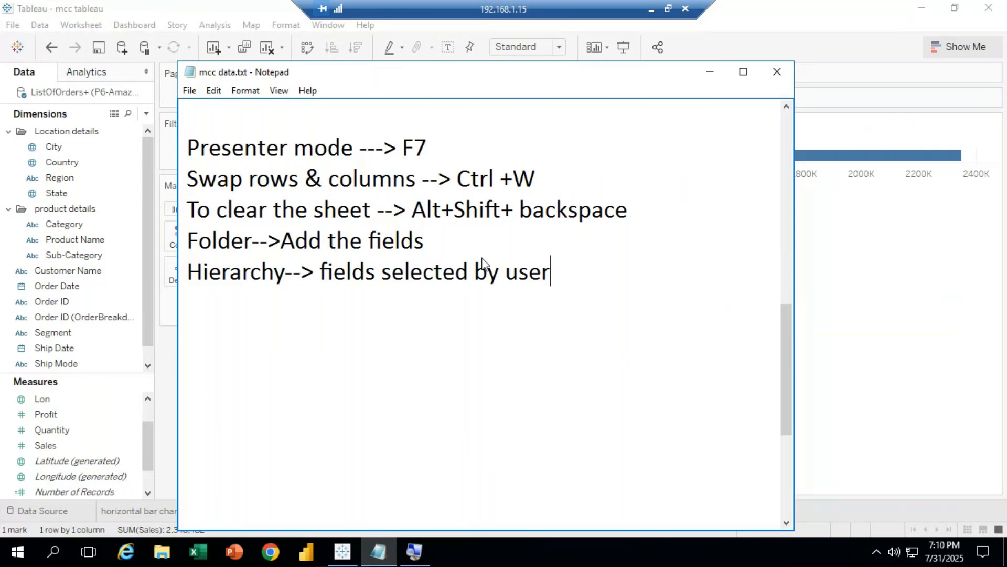
Switch back to Tableau and clear Sheet 4, briefly placing Category in Rows and removing it again.
click(710, 71)
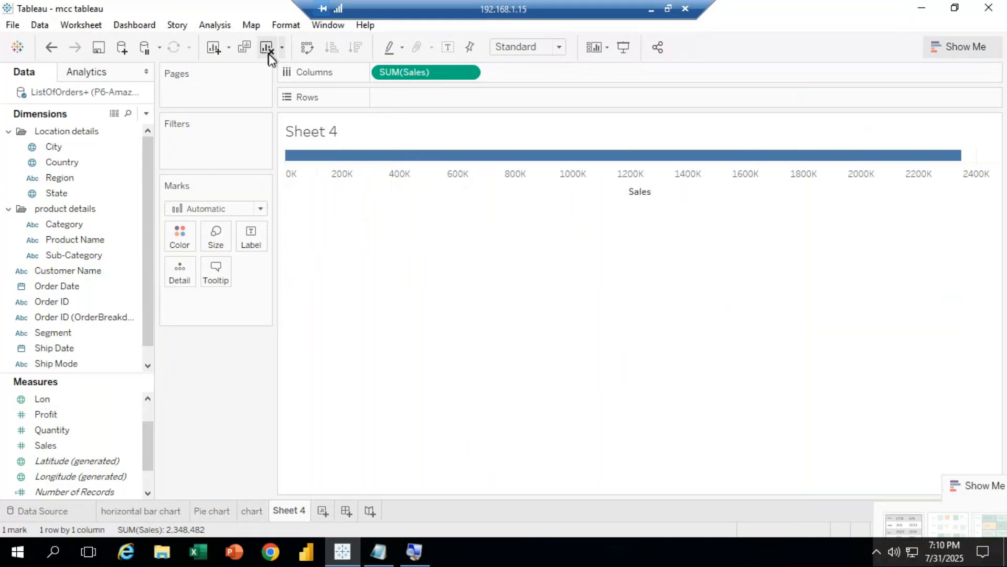
click(268, 53)
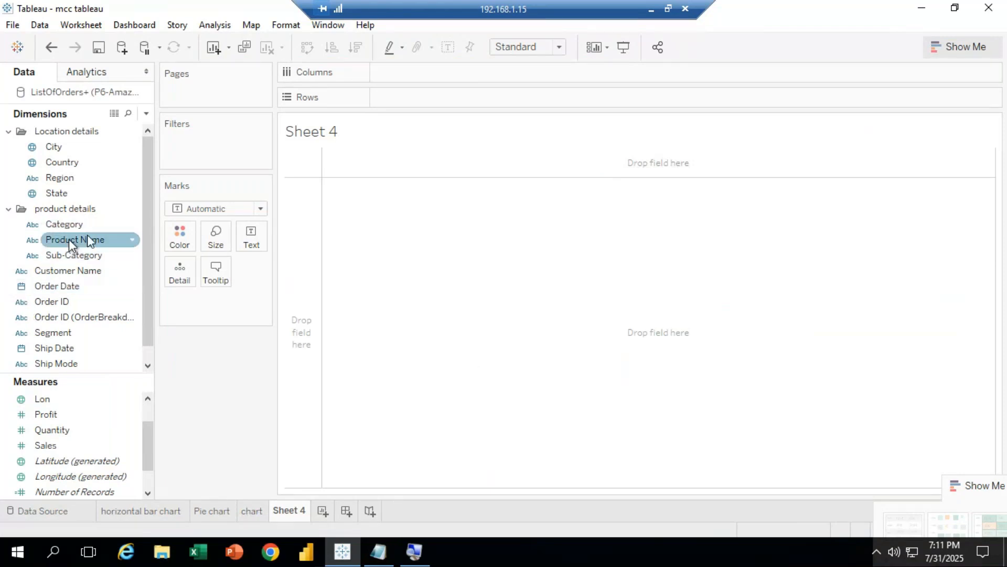
drag(82, 226, 367, 113)
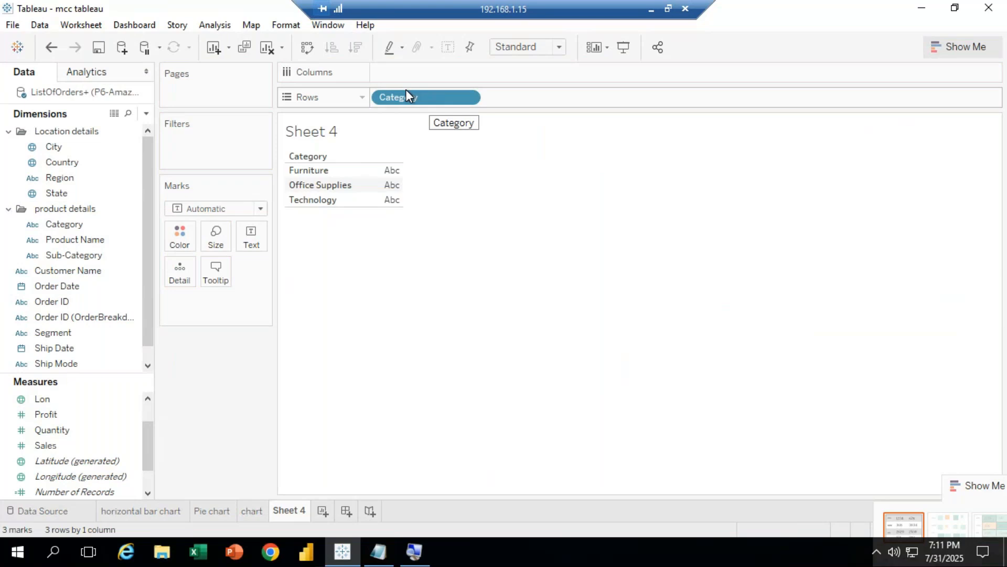
drag(407, 97, 216, 353)
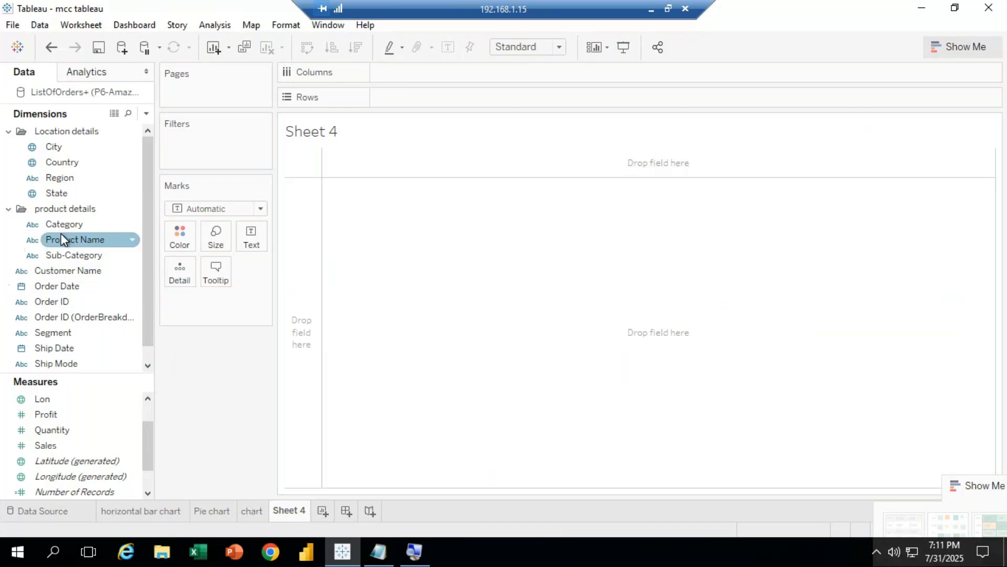
Switch to the Notepad notes and add the line "Category--> subcategory--> product name" under the Hierarchy note.
click(380, 551)
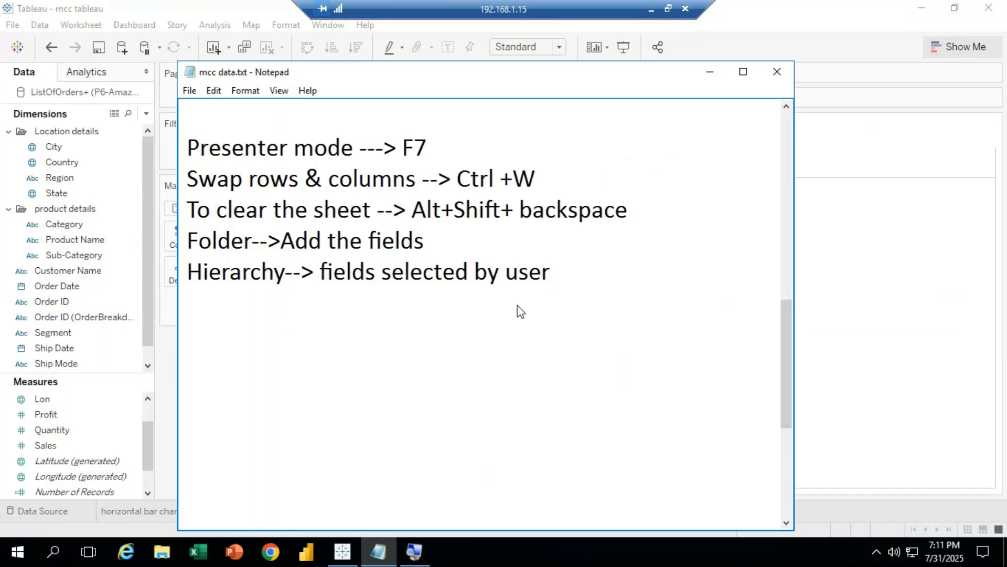
text(Category)
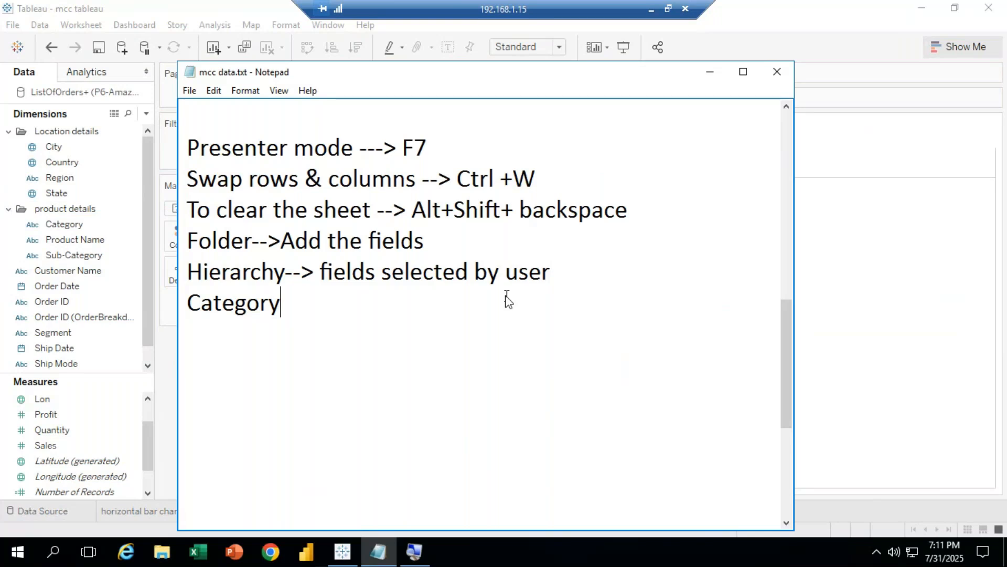
text(--> sub)
text(catego)
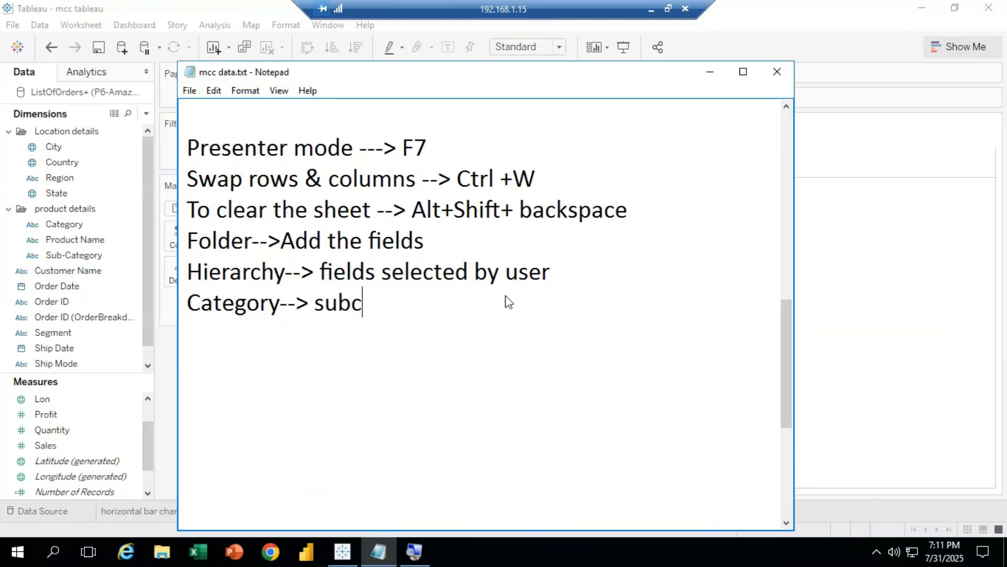
text(ry-->)
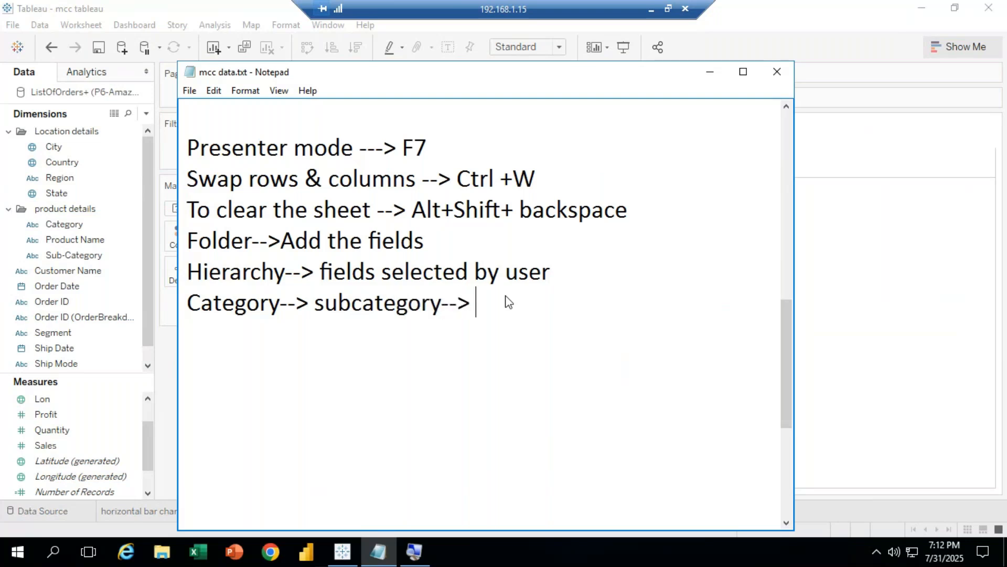
text( product name)
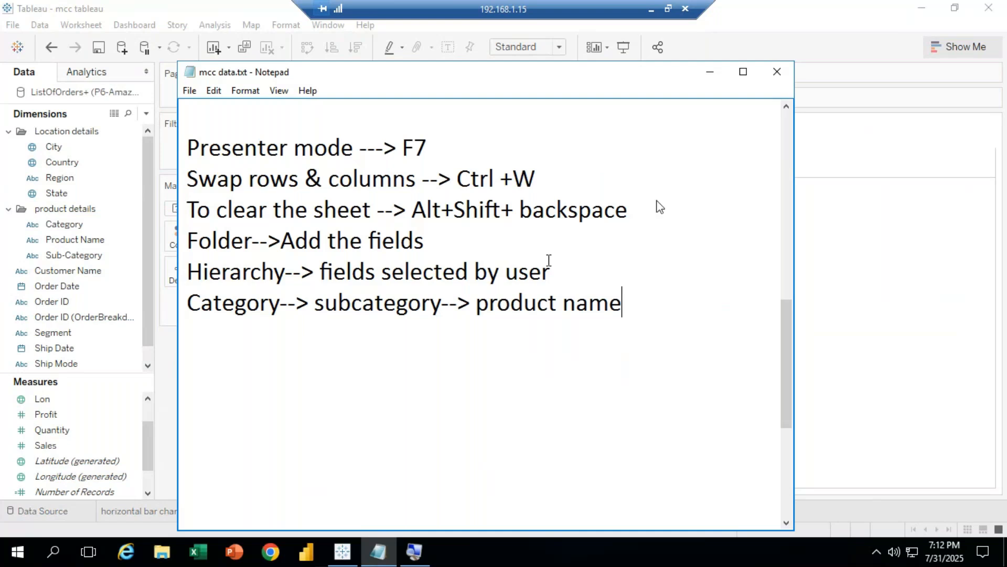
Switch back to Tableau and create a hierarchy named "product hierarchy" from the Category dimension.
click(709, 72)
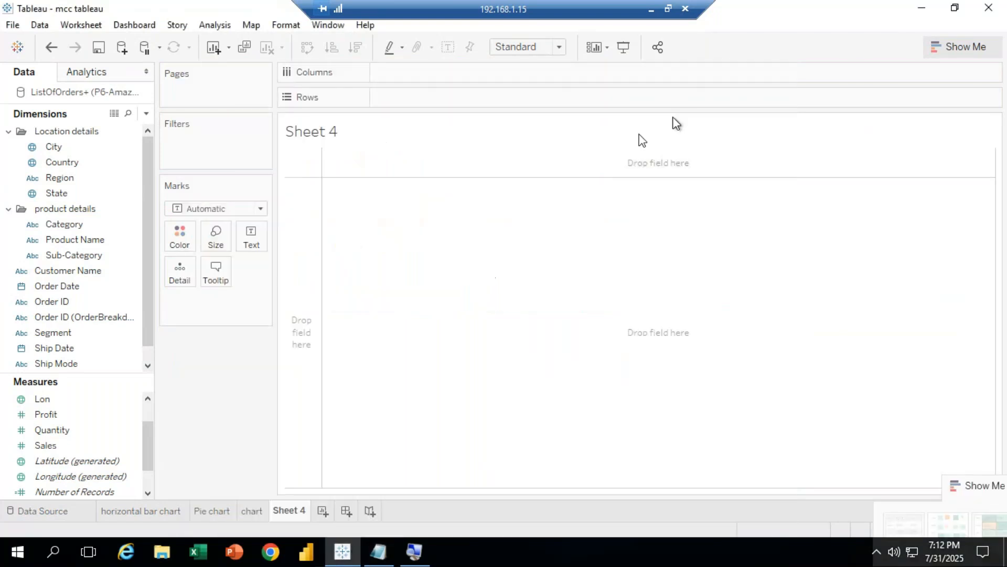
click(75, 240)
click(63, 224)
right_click(67, 223)
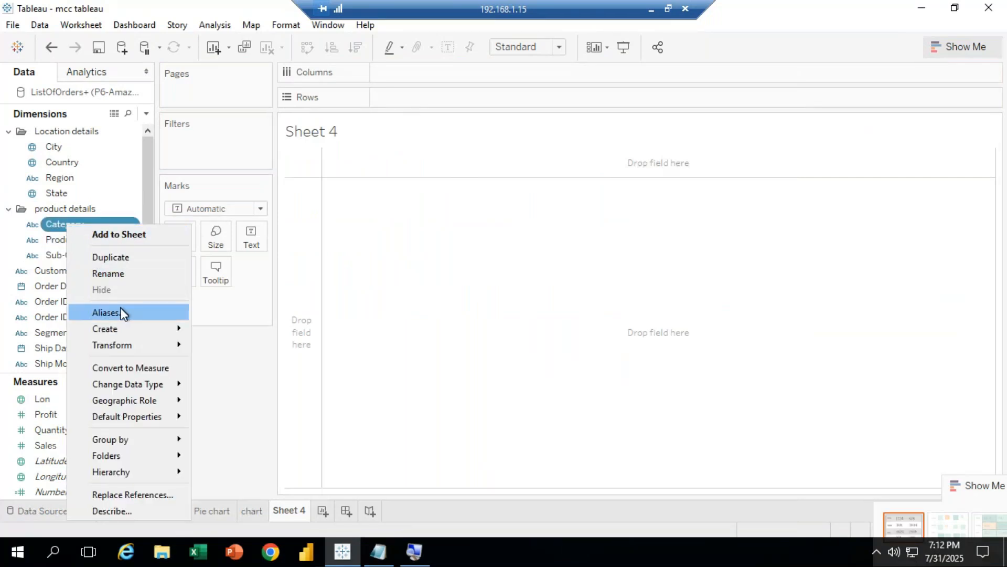
mouse_move(121, 332)
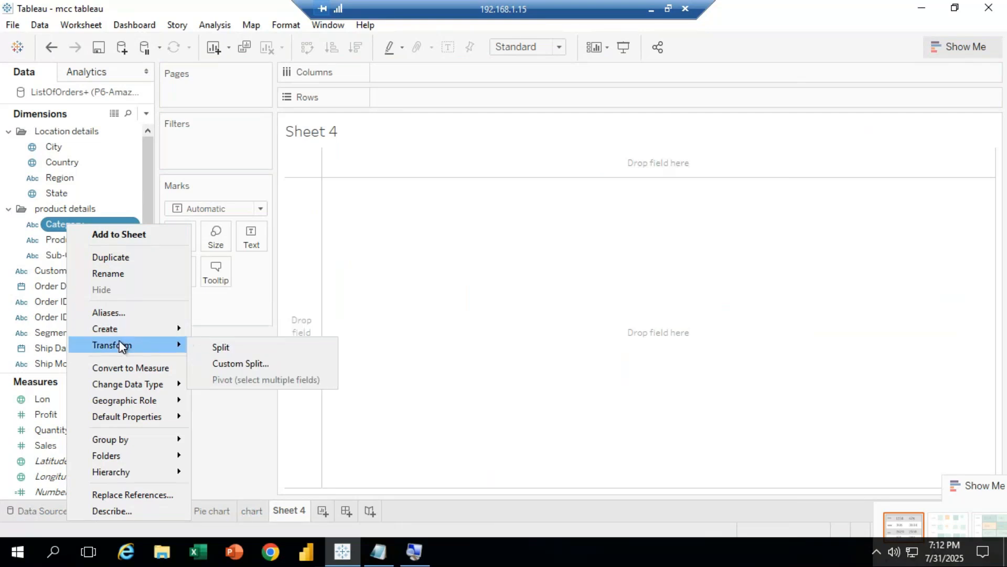
mouse_move(127, 471)
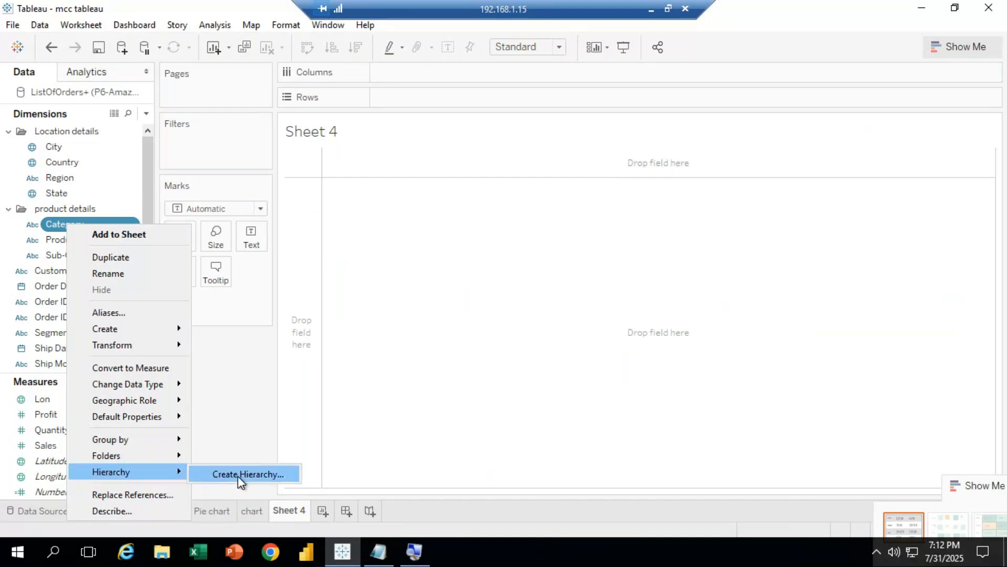
click(238, 477)
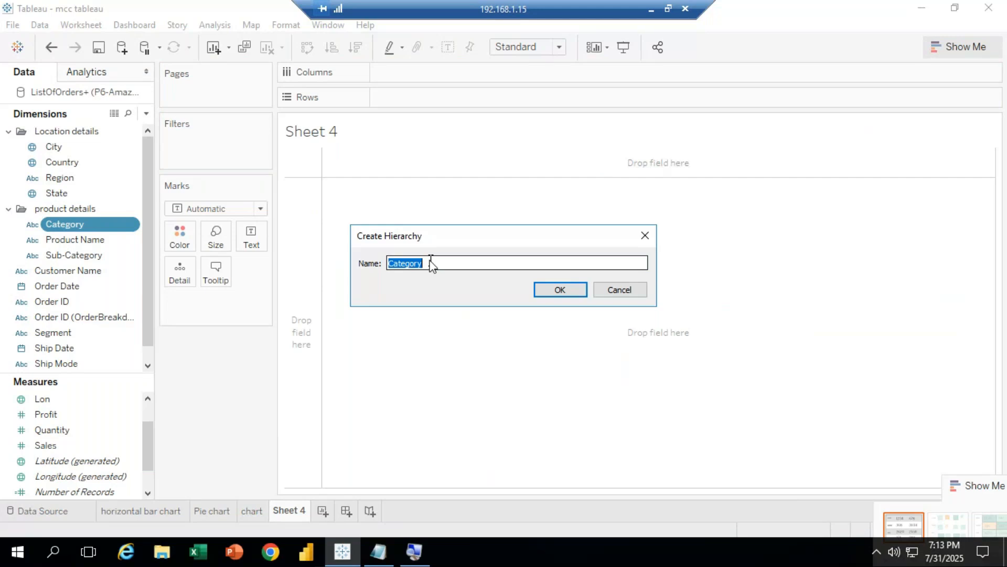
key(BackSpace)
text(product hierarchy)
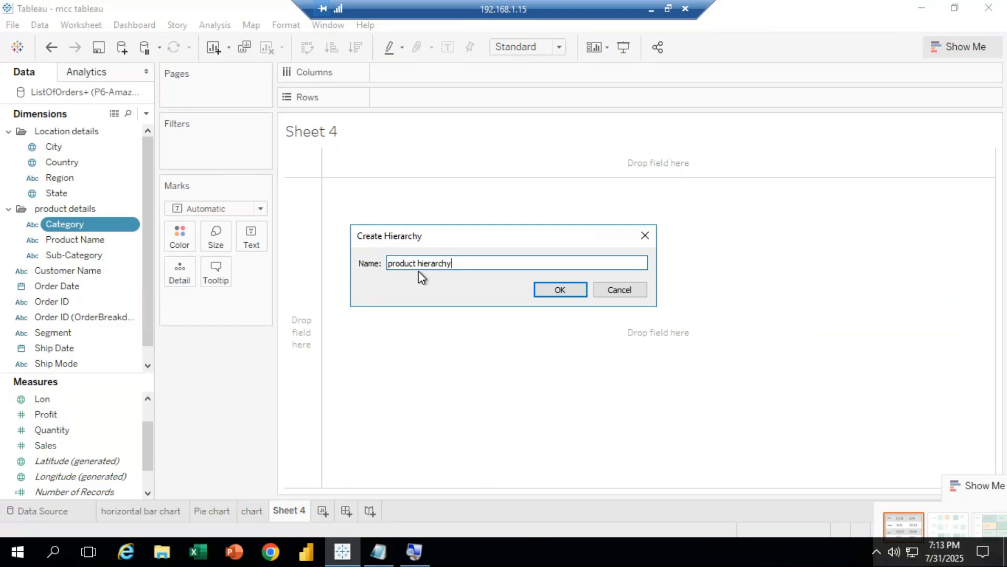
click(569, 291)
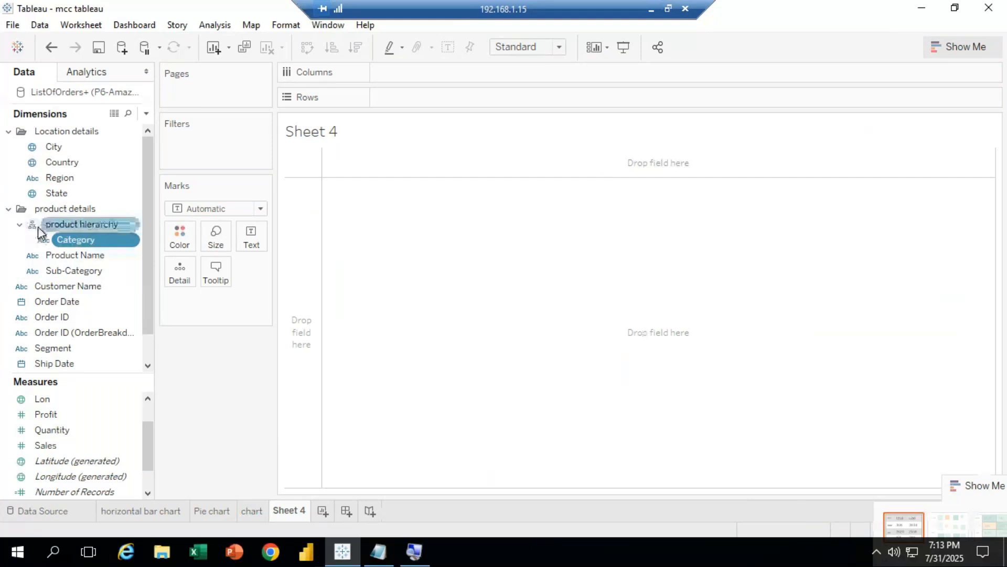
ctrl+click(68, 272)
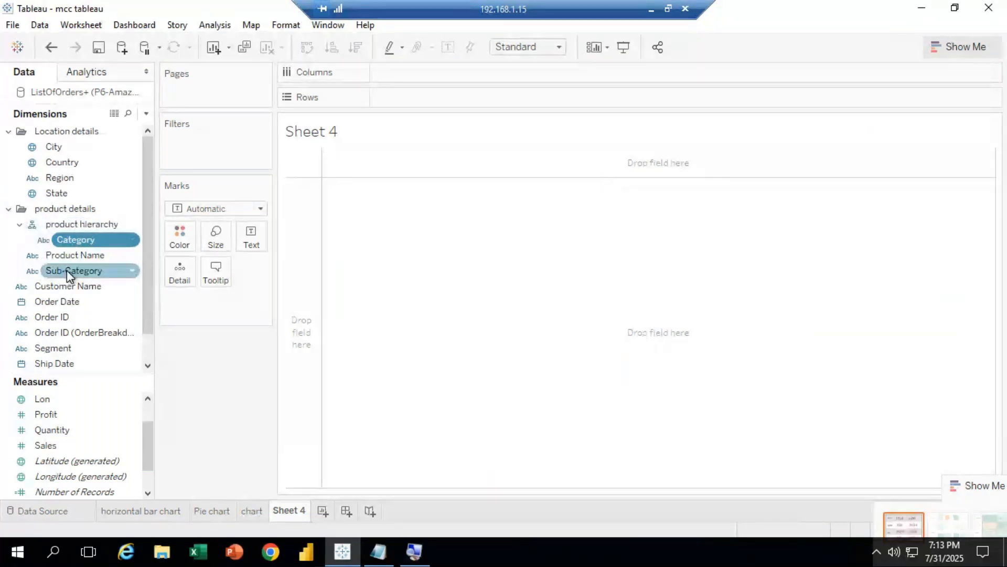
right_click(67, 270)
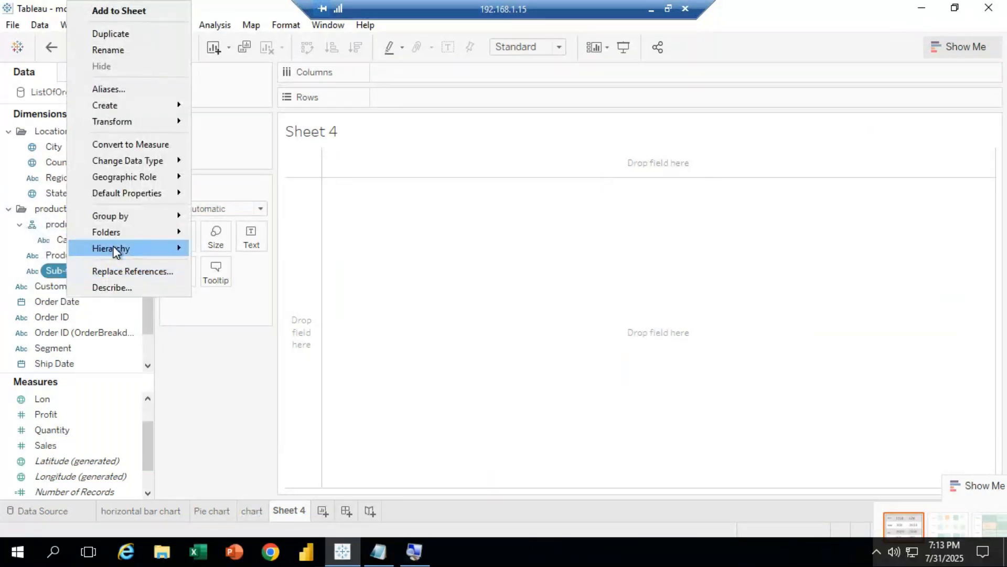
mouse_move(114, 247)
mouse_move(258, 250)
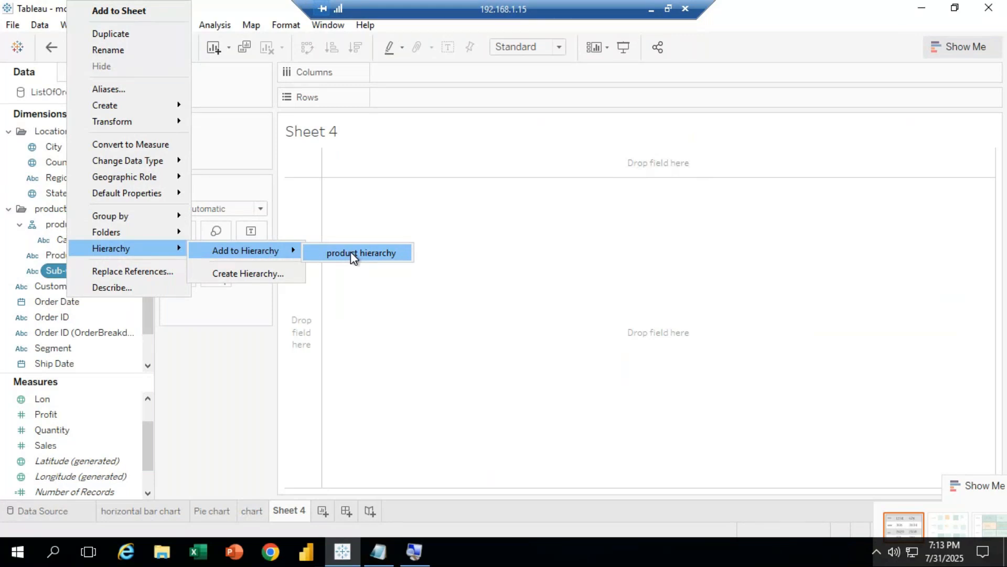
click(211, 416)
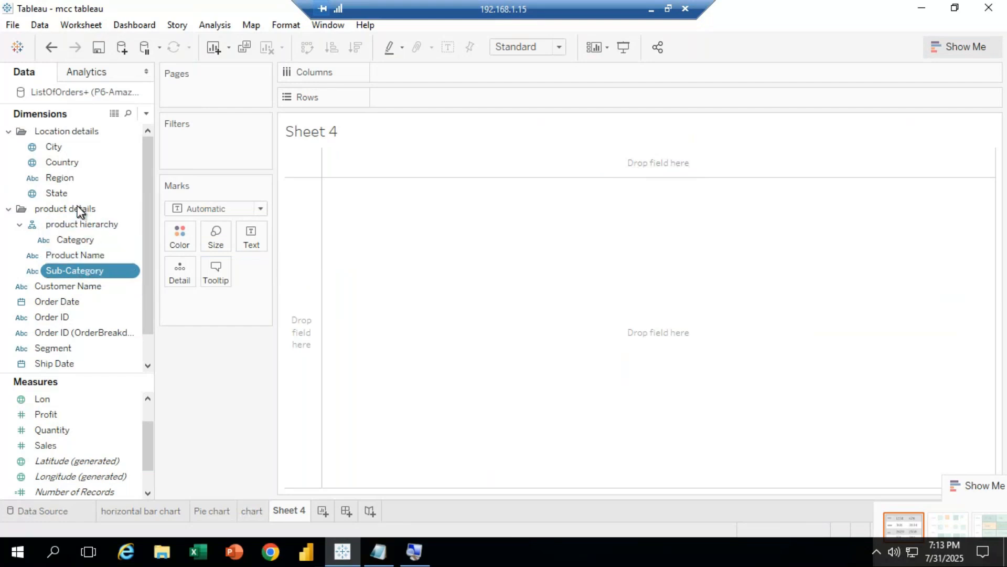
Add Sub-Category and Product Name to the product hierarchy, collapsing and expanding it to check the levels.
right_click(78, 270)
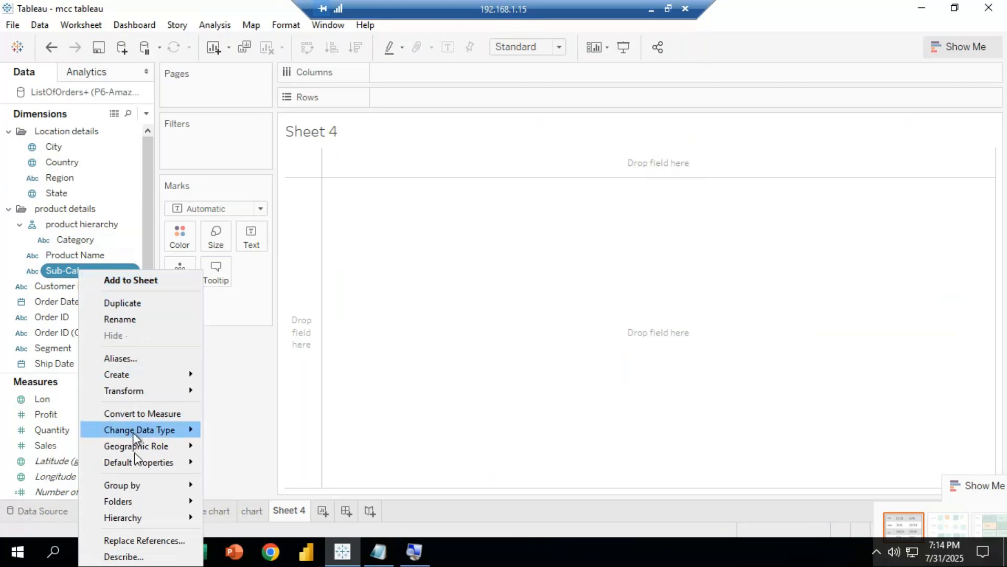
mouse_move(139, 517)
mouse_move(252, 520)
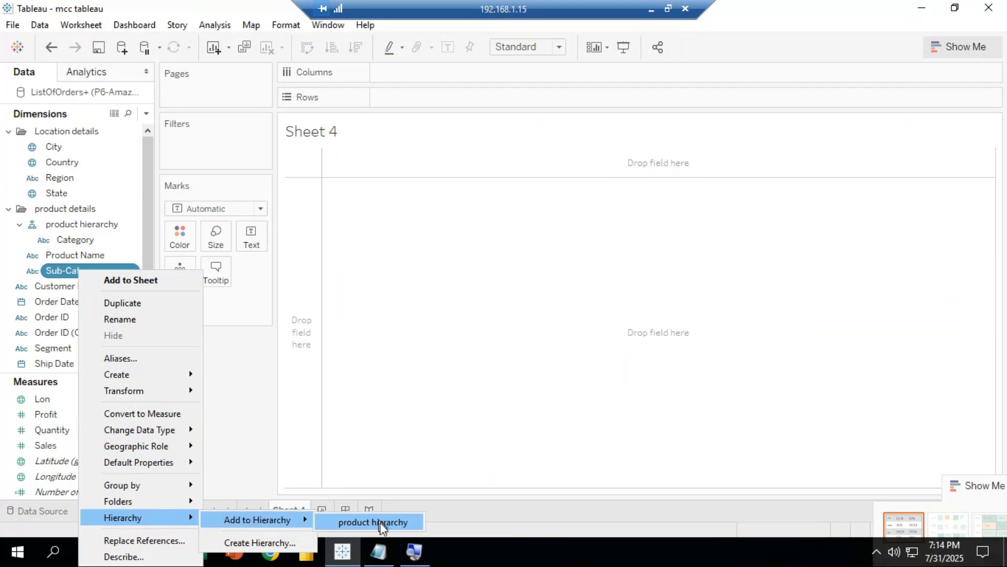
click(382, 525)
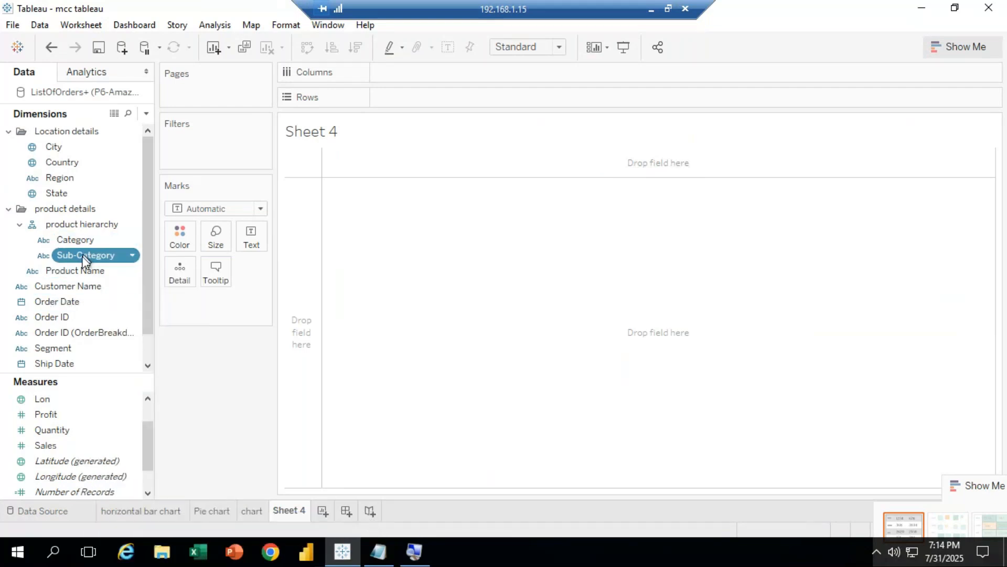
right_click(80, 272)
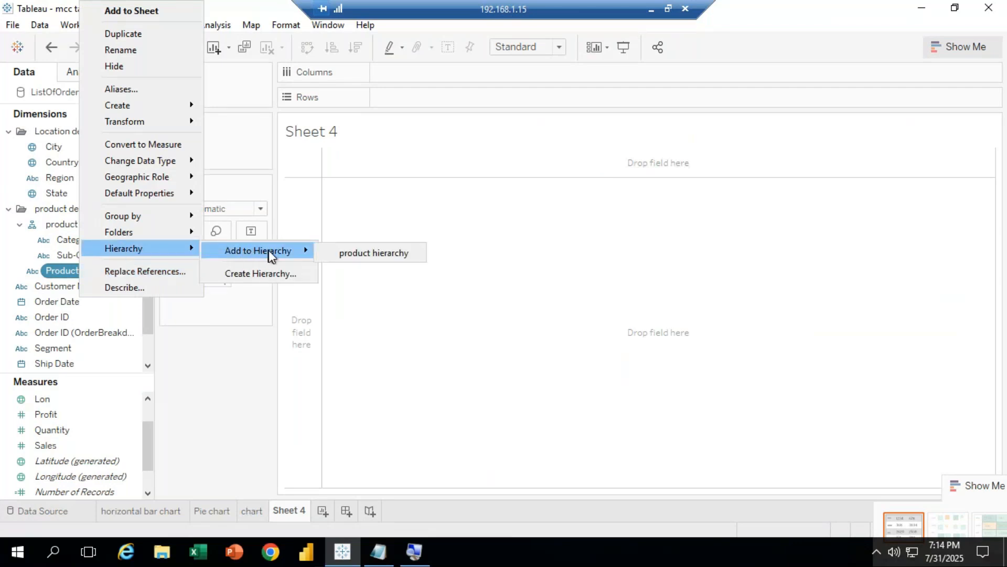
click(380, 253)
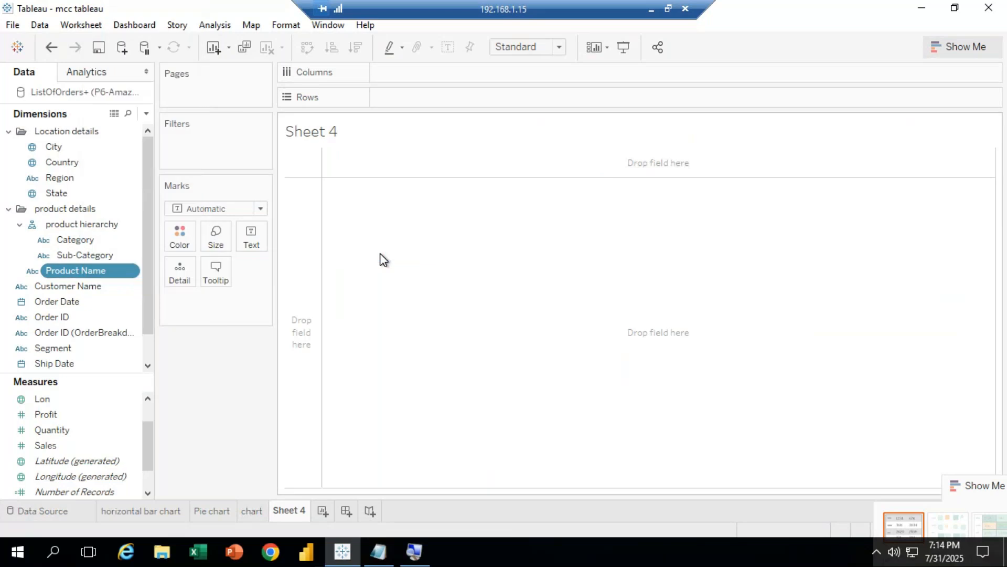
click(20, 223)
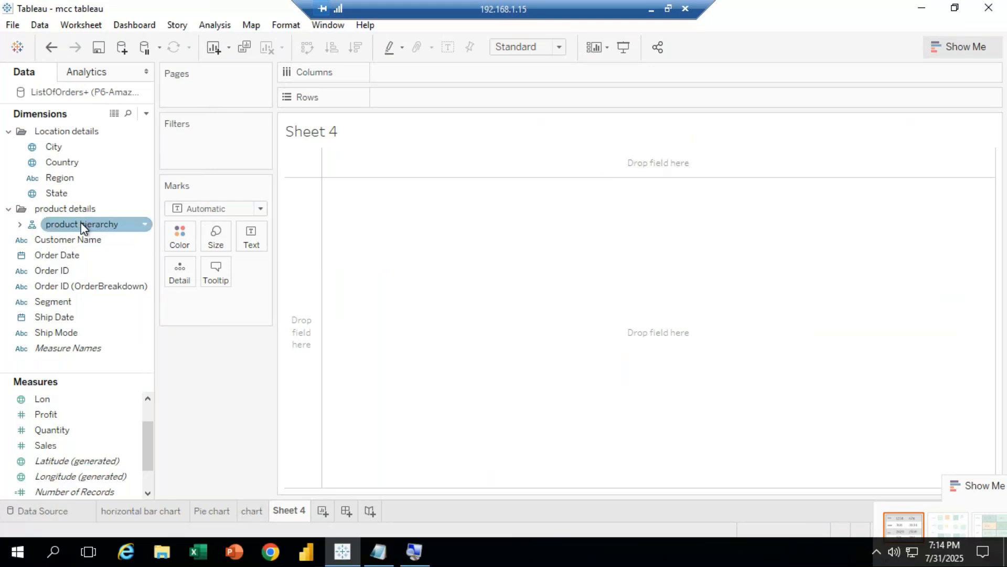
click(20, 224)
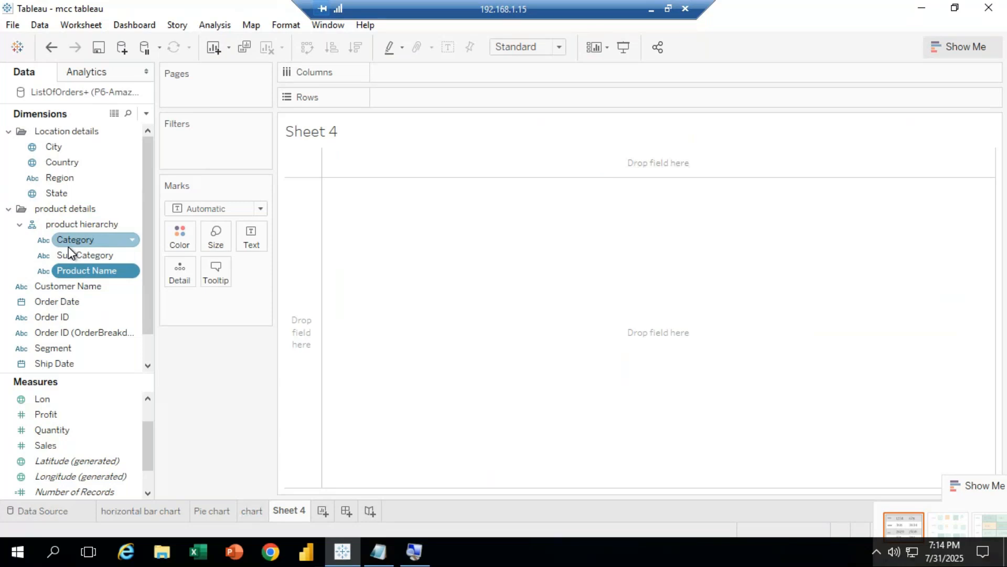
Place Category in Rows, drill down through Sub-Category to Product Name, and collapse back to Sub-Category.
drag(67, 242, 404, 97)
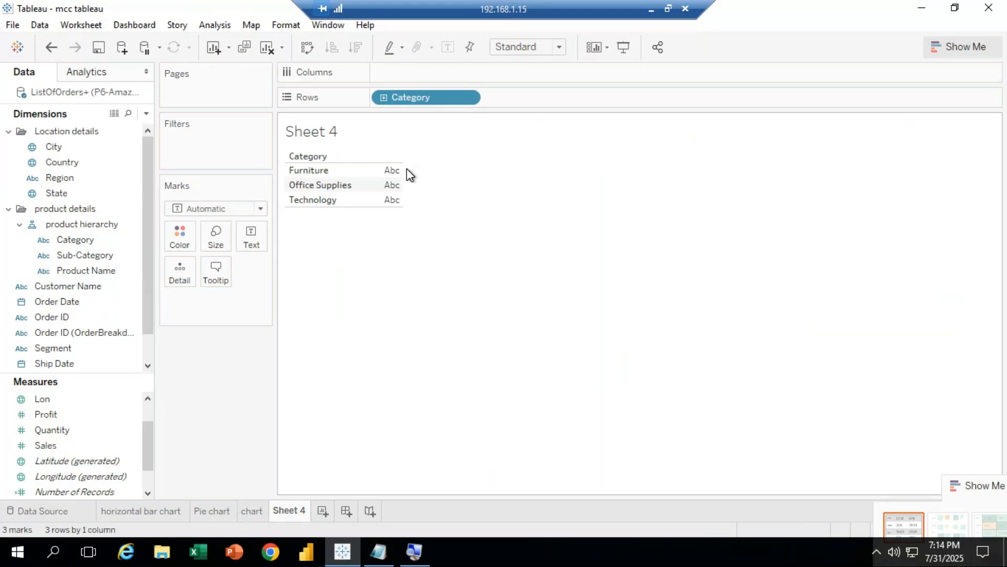
click(383, 98)
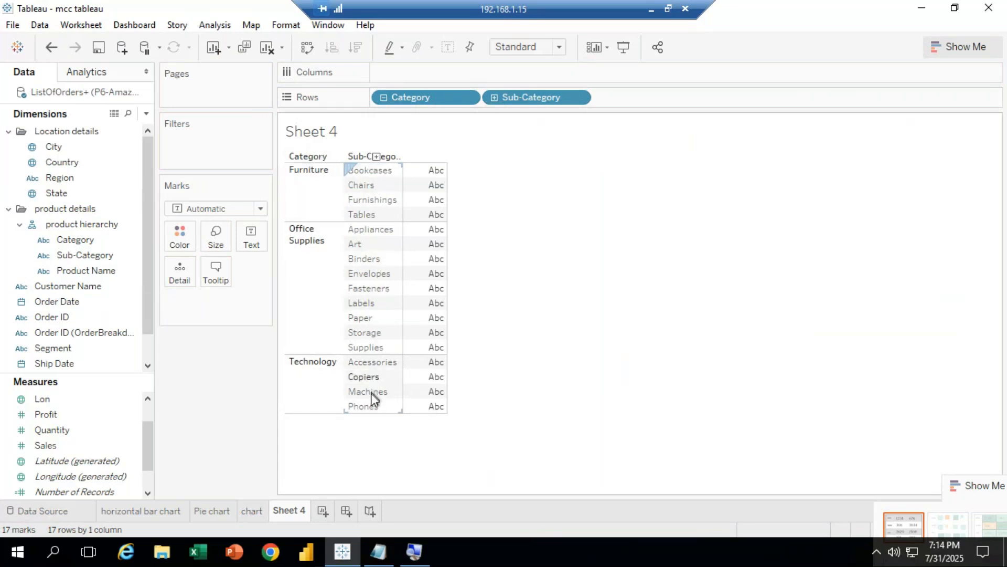
click(494, 98)
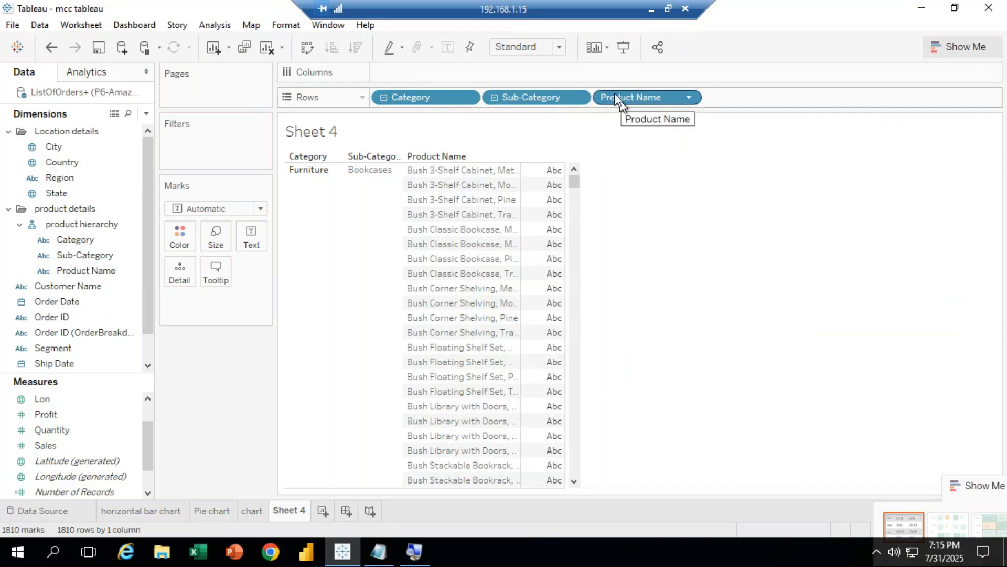
click(494, 99)
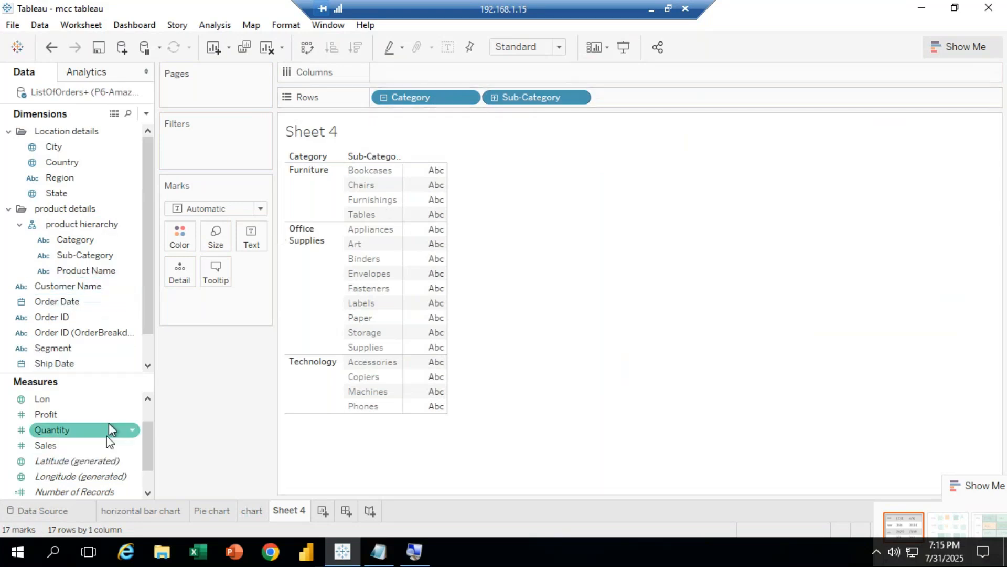
Try Sales in Columns, remove it, and show Sales as text values in the Sub-Category table instead.
mouse_move(82, 445)
mouse_down()
mouse_move(95, 445)
mouse_move(286, 184)
mouse_move(424, 76)
mouse_up()
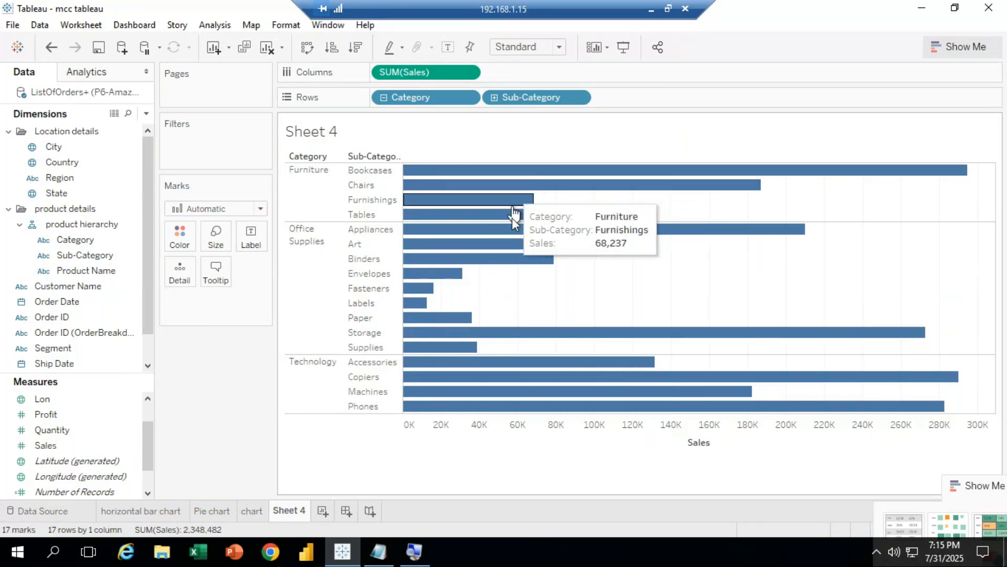
drag(404, 69, 235, 393)
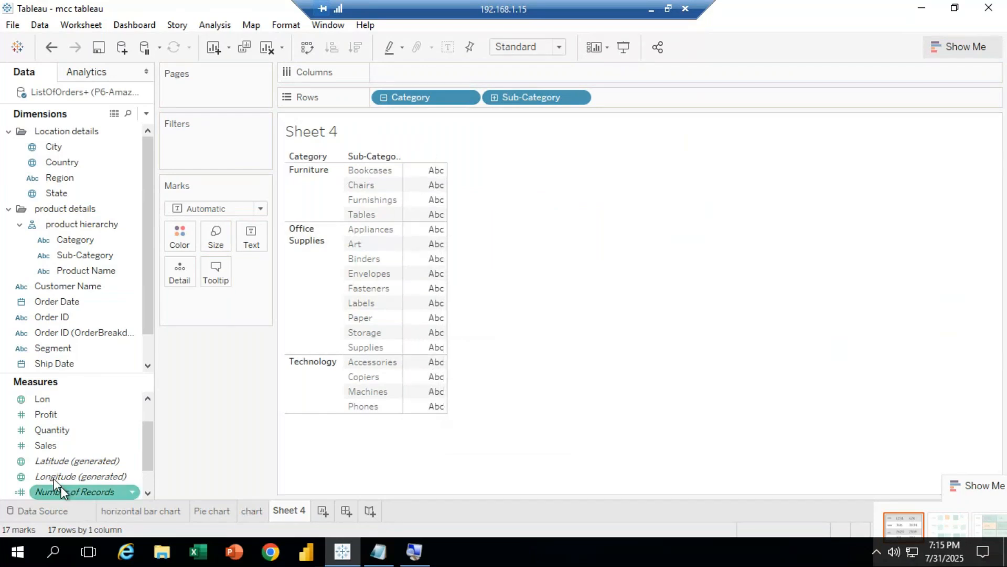
drag(50, 447, 430, 197)
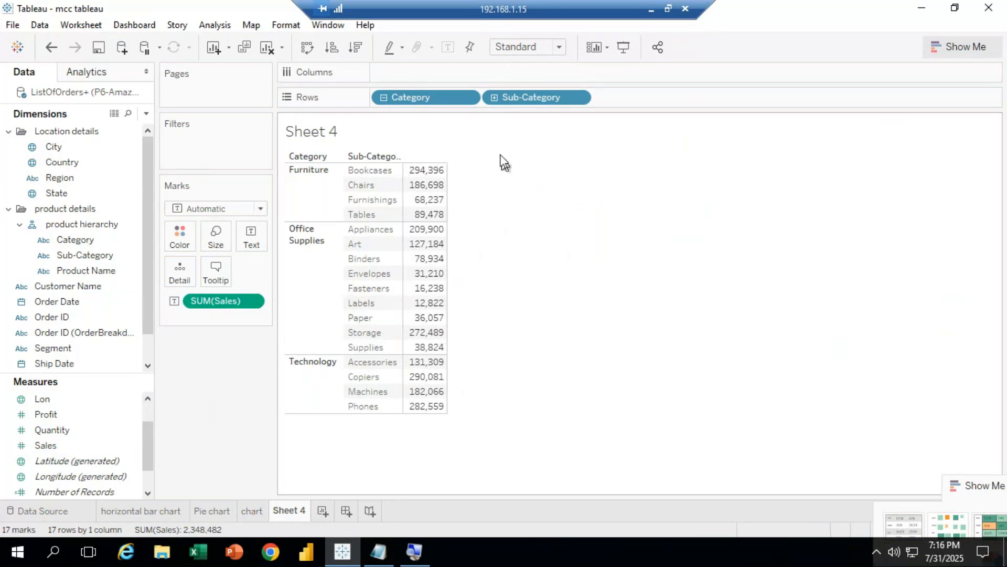
Drill down to Product Name, look through the sales of the products to the end of the list, and collapse back to Sub-Category.
click(494, 98)
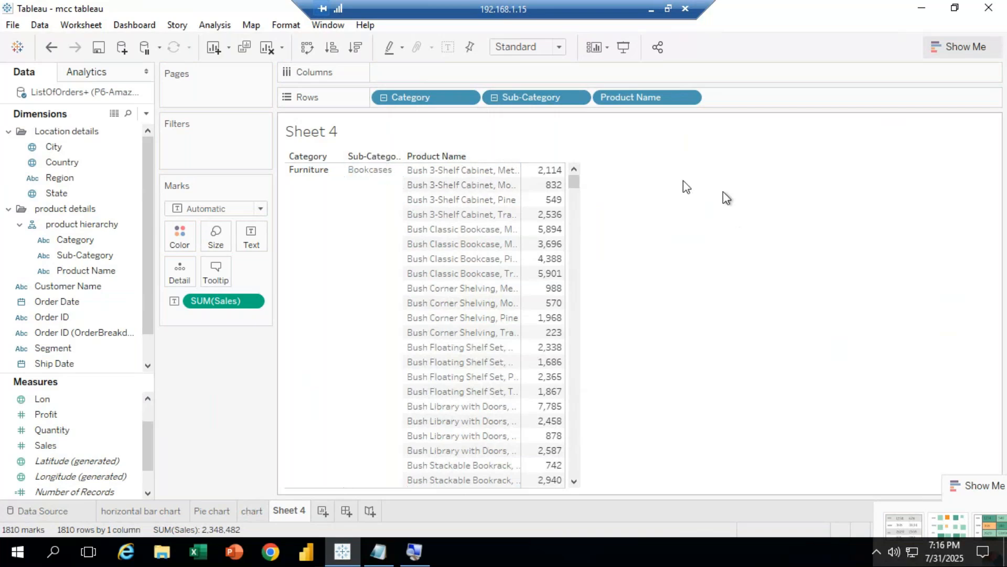
drag(577, 187, 578, 202)
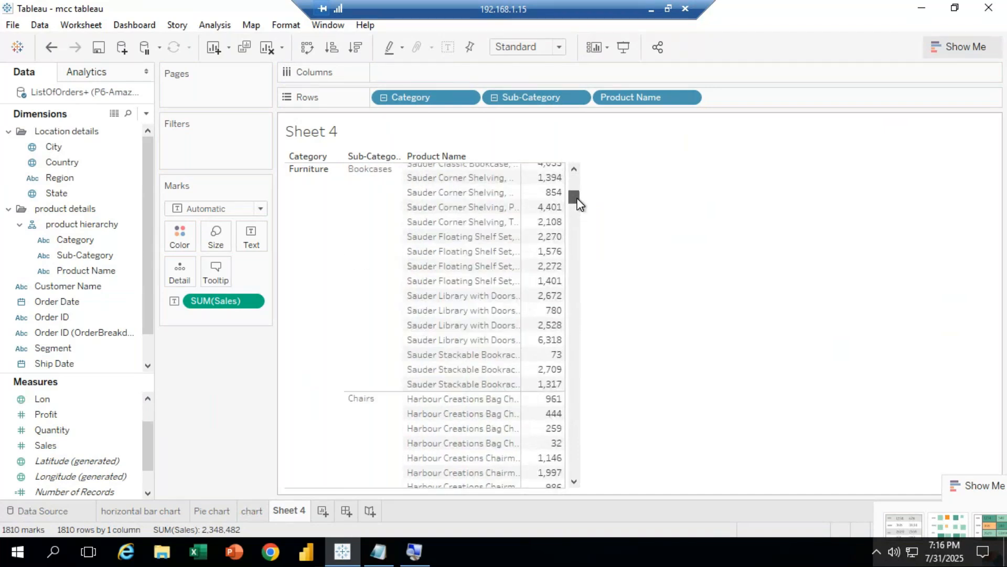
mouse_move(517, 193)
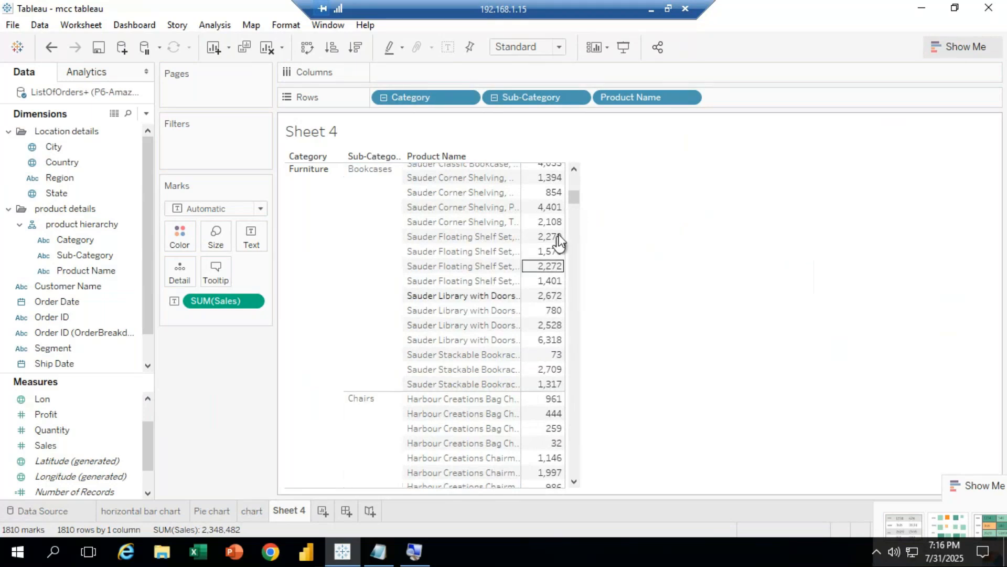
drag(572, 198, 580, 227)
drag(579, 221, 575, 255)
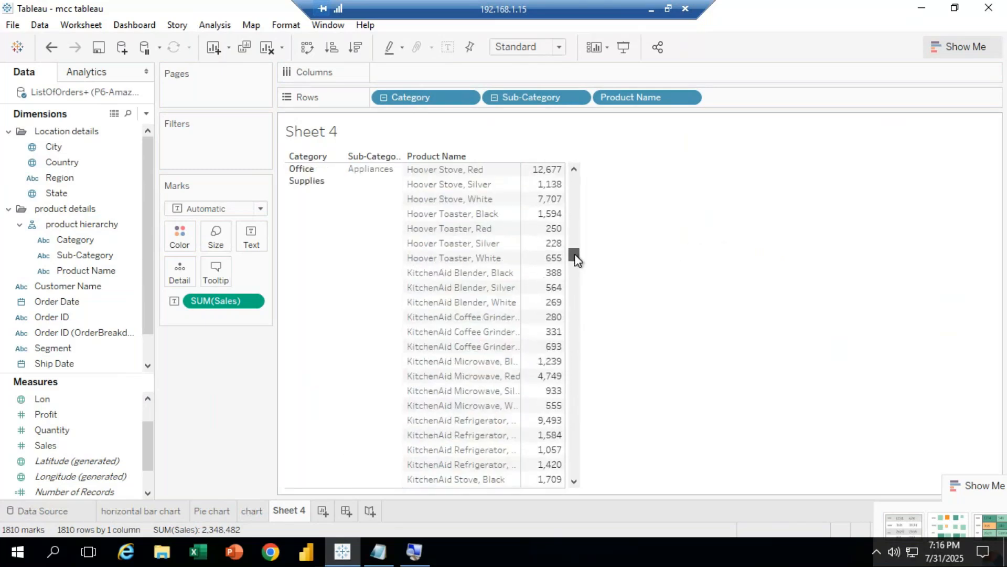
drag(576, 255, 579, 481)
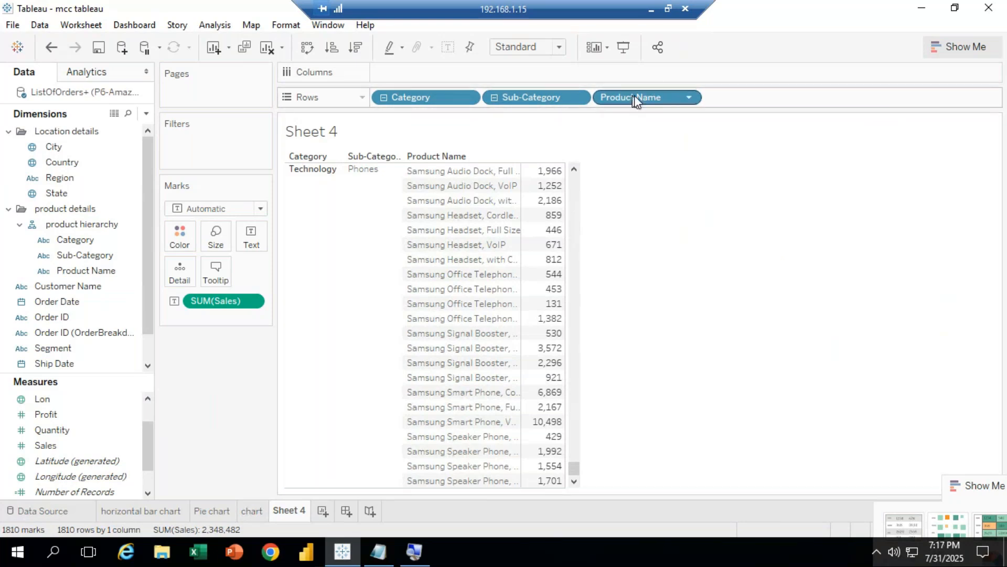
click(494, 98)
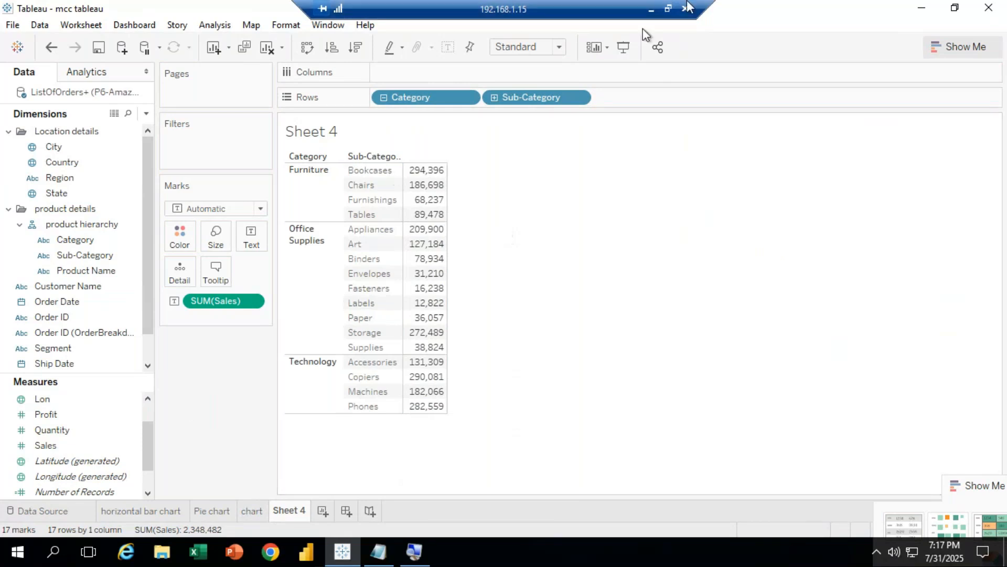
Check the GoTo Meeting chat, return to the Tableau session and clear Sheet 4.
click(651, 10)
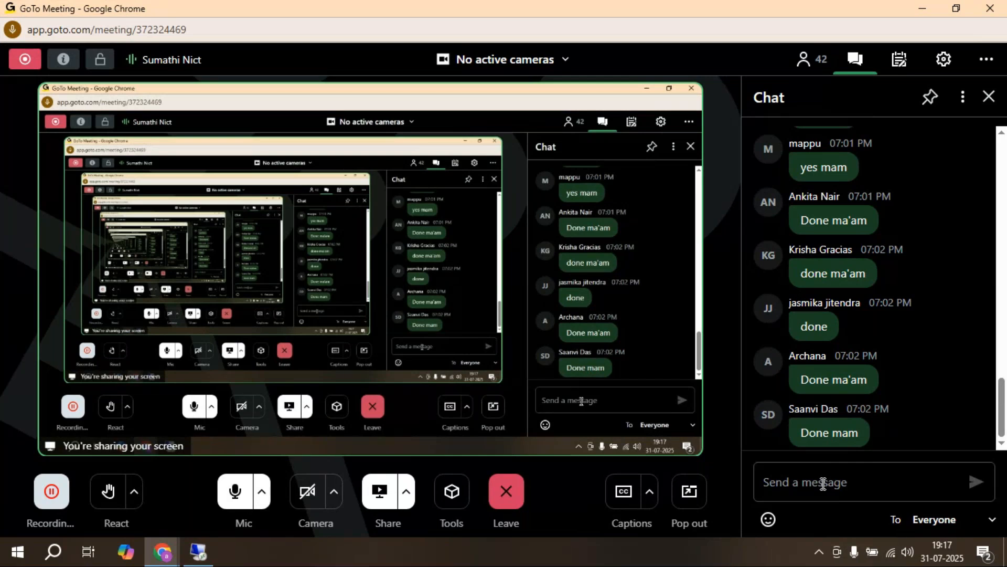
click(203, 552)
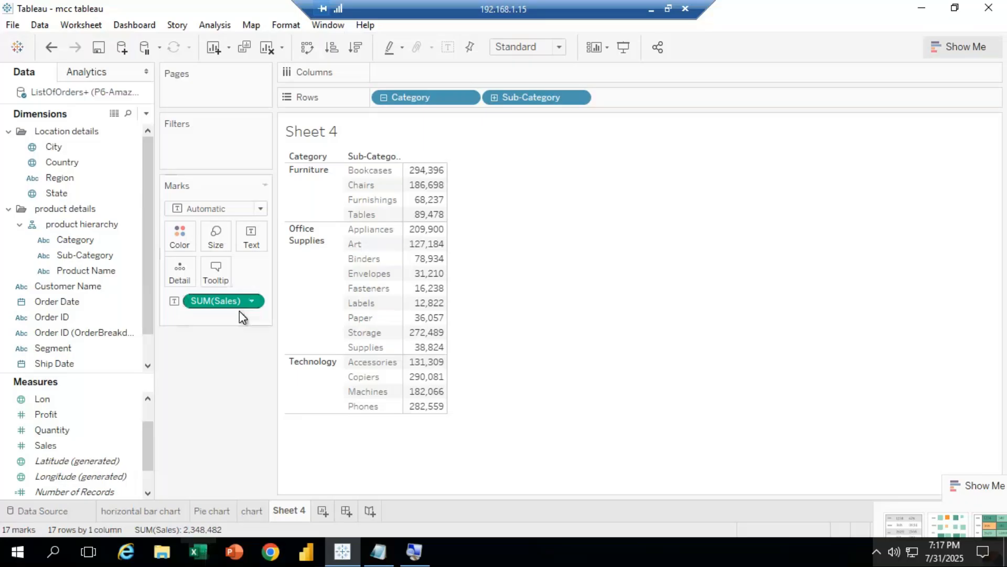
click(267, 48)
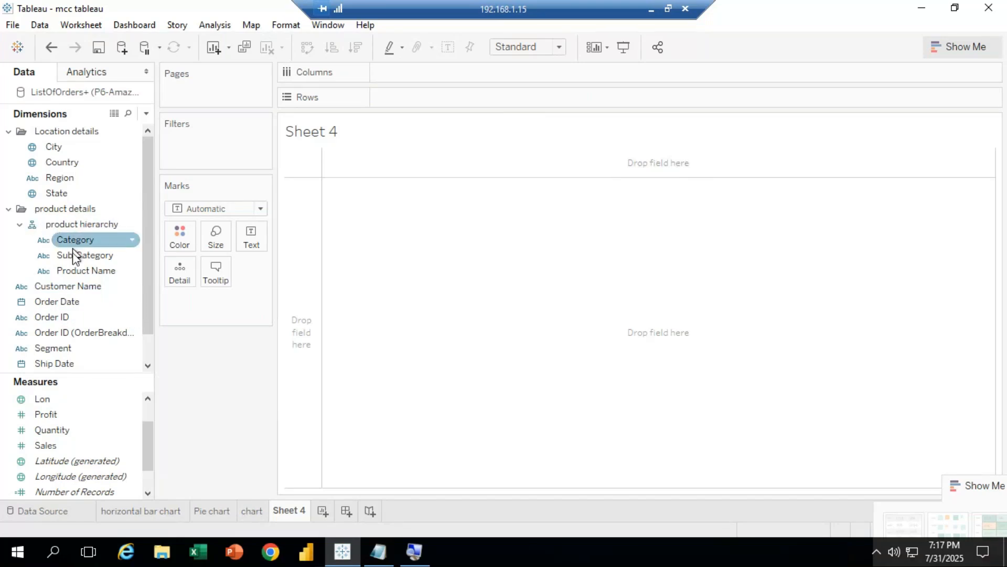
Create a hierarchy named "location hierarchy" from the Country dimension.
right_click(67, 167)
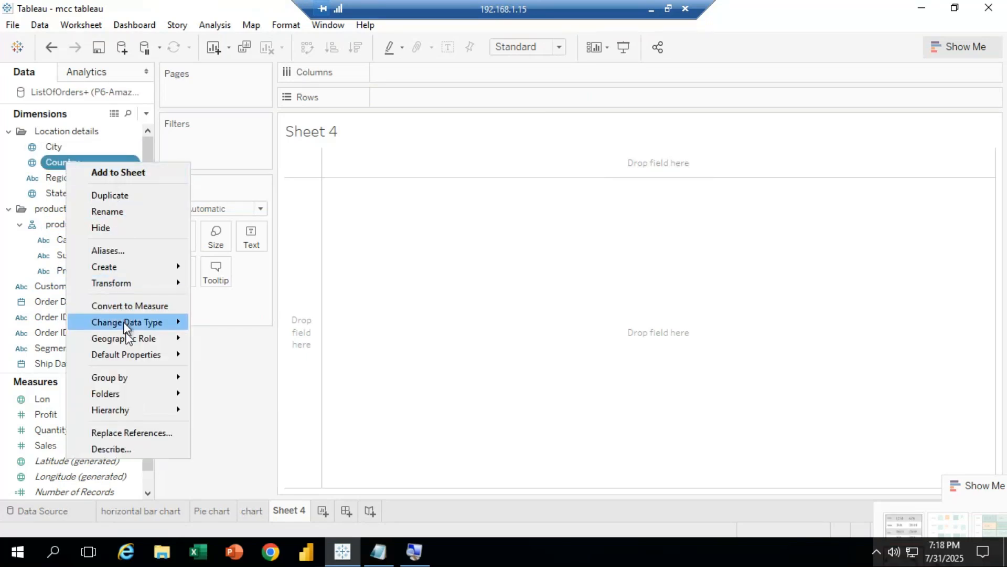
mouse_move(139, 413)
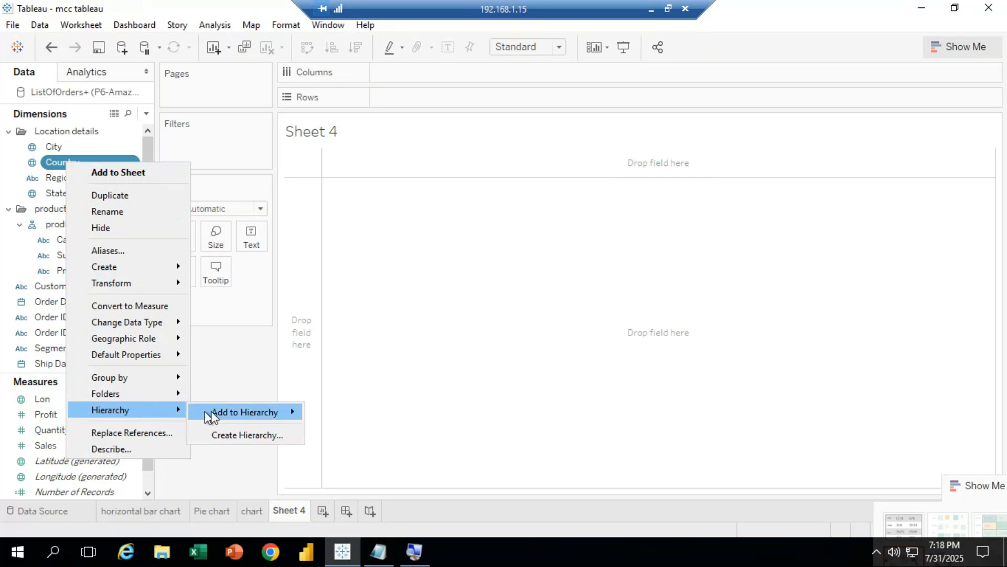
click(244, 435)
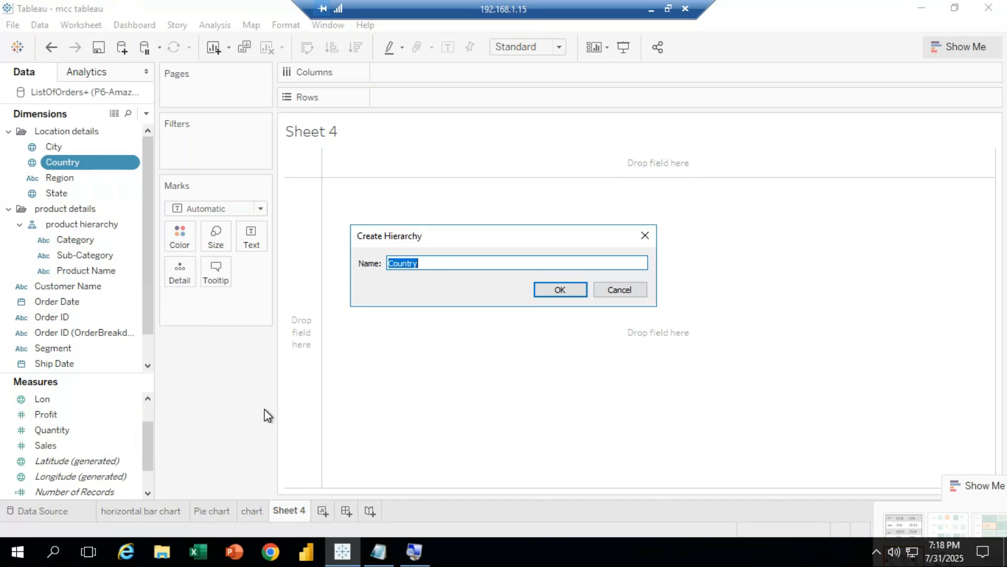
key(BackSpace)
text(location hierarchy)
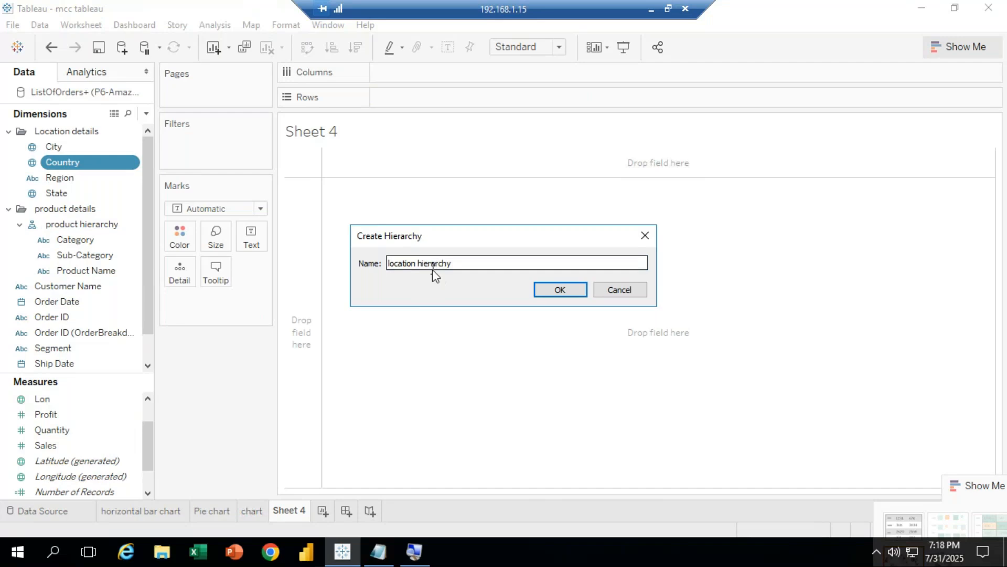
click(569, 294)
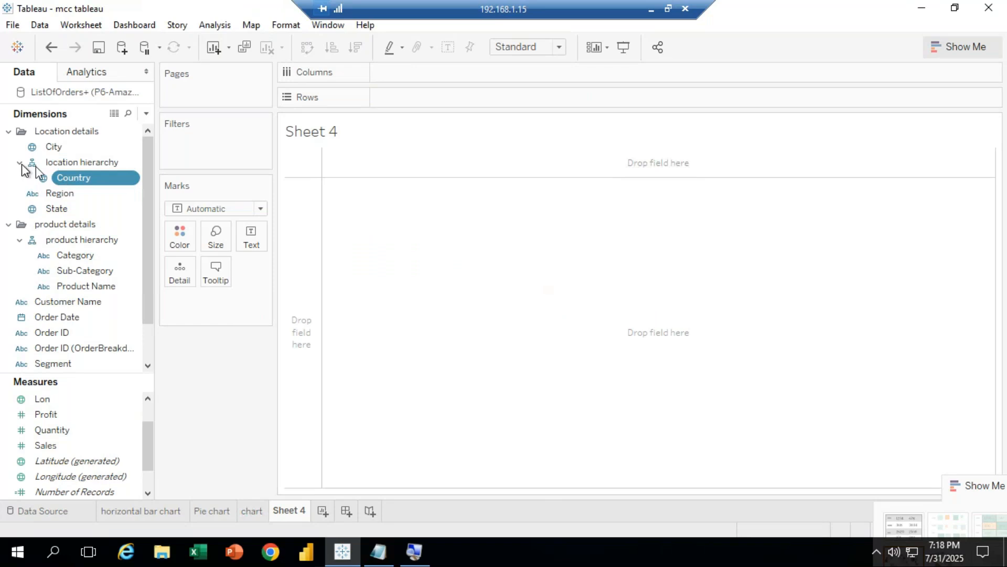
Add the Region and State dimensions to the location hierarchy below Country.
right_click(66, 193)
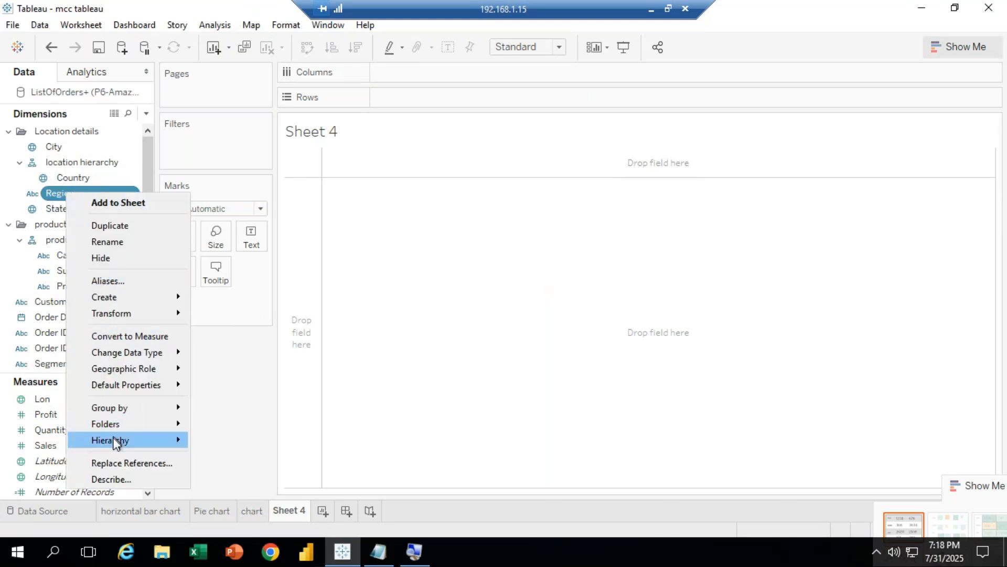
mouse_move(116, 442)
mouse_move(255, 446)
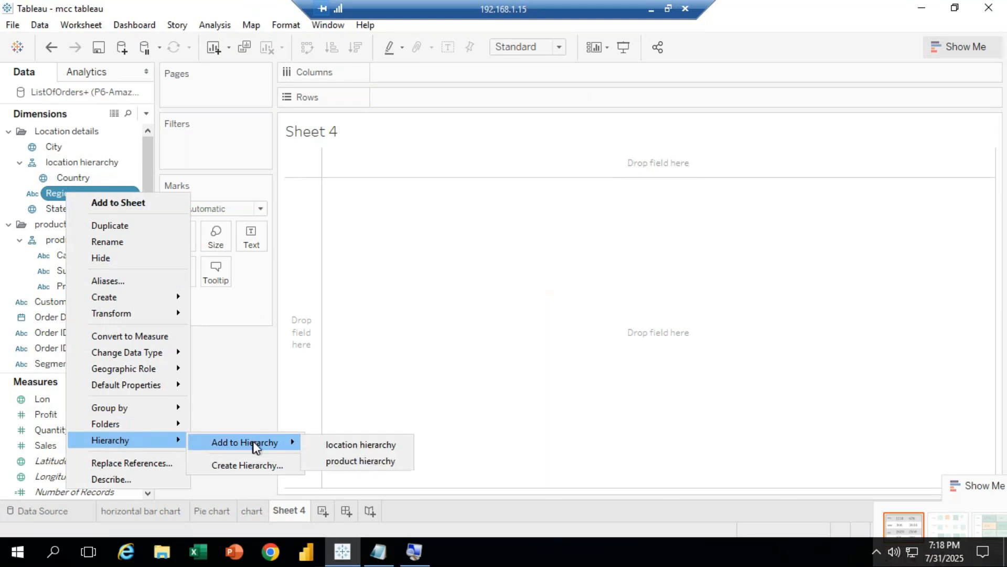
click(391, 445)
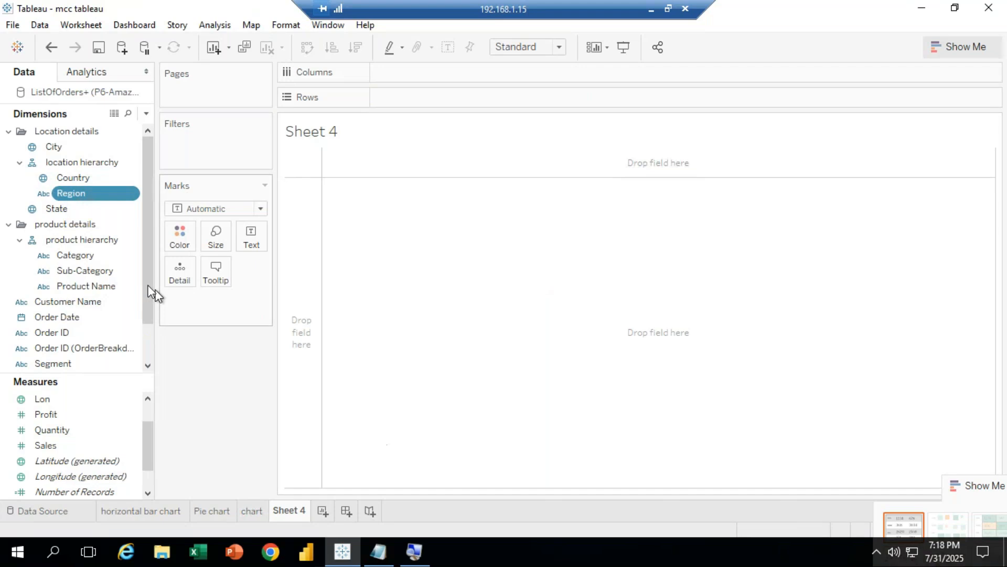
click(77, 209)
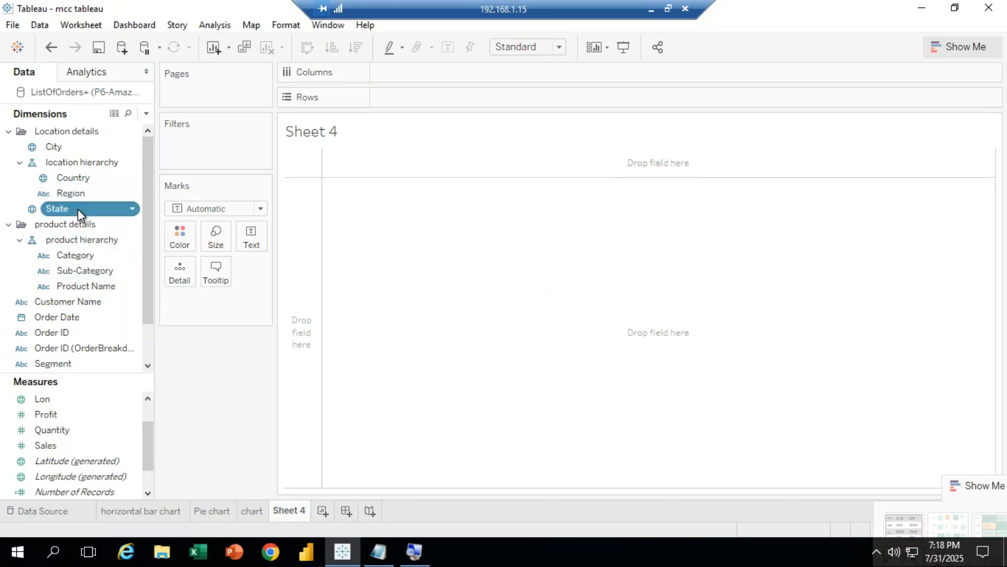
right_click(78, 209)
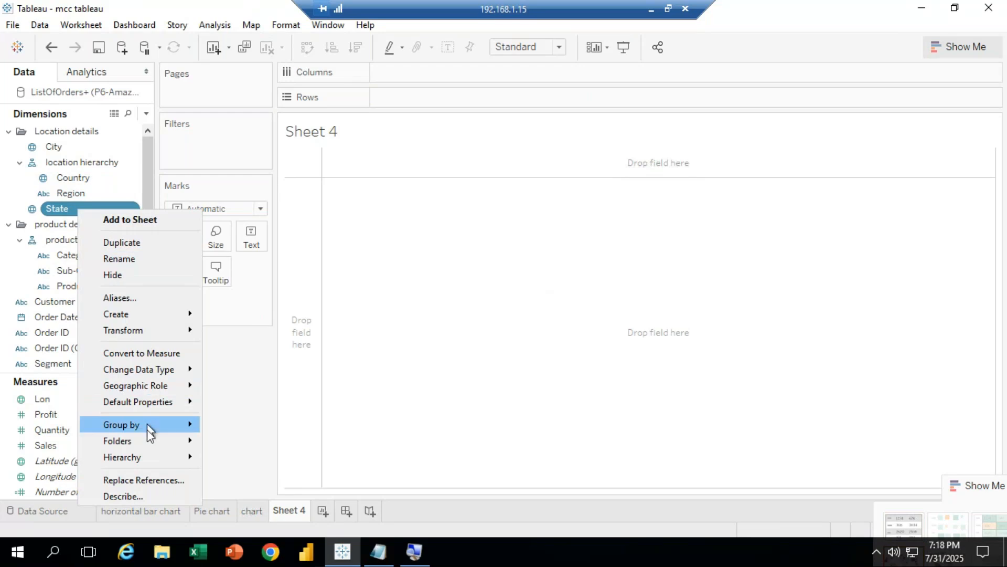
mouse_move(150, 456)
mouse_move(291, 462)
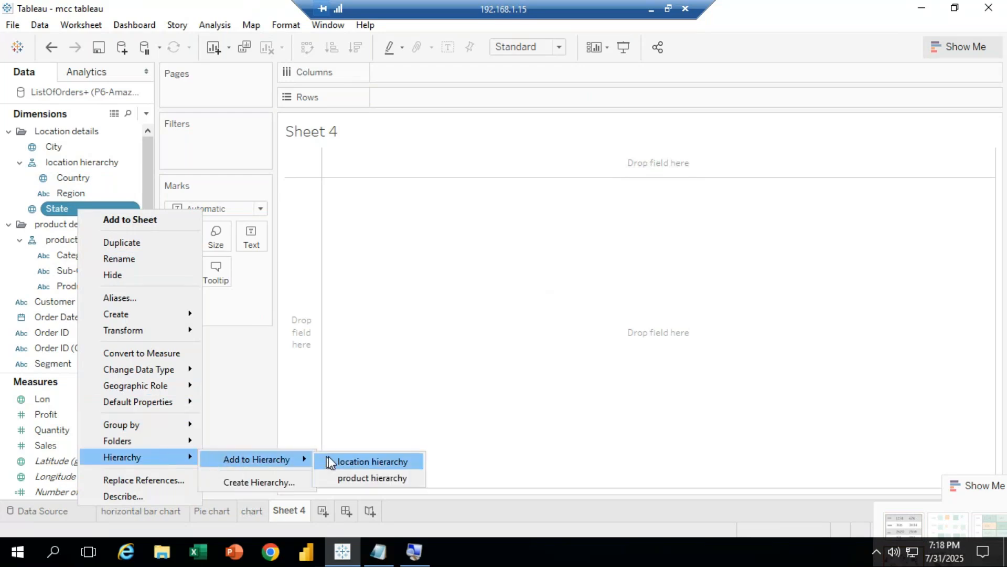
click(389, 463)
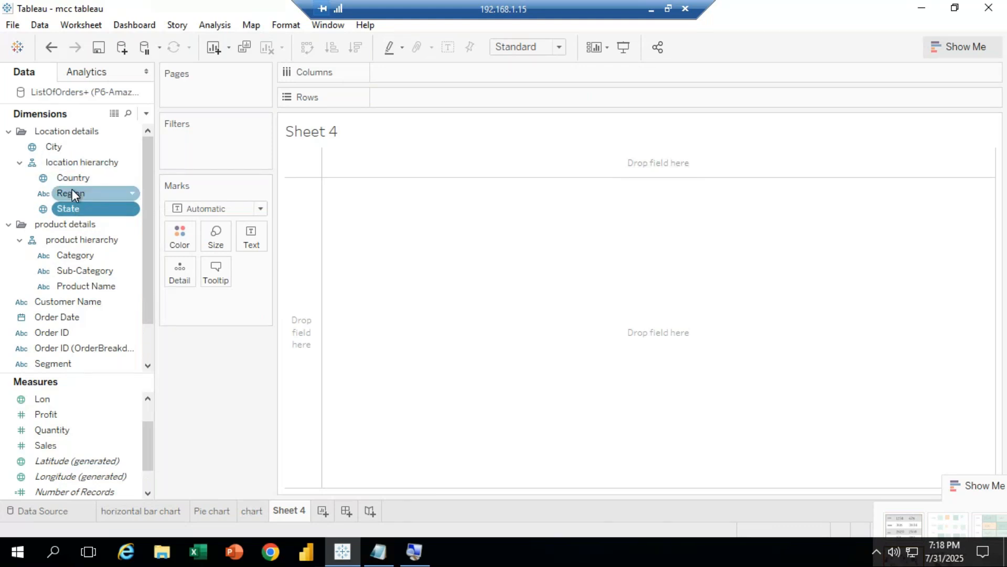
Add the City dimension to the location hierarchy as the level below State.
right_click(67, 147)
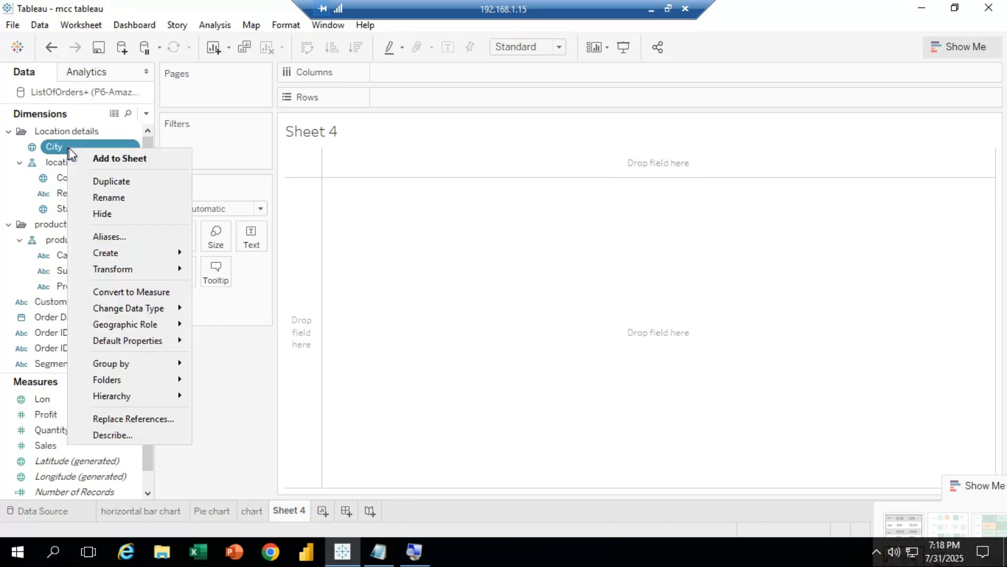
mouse_move(168, 401)
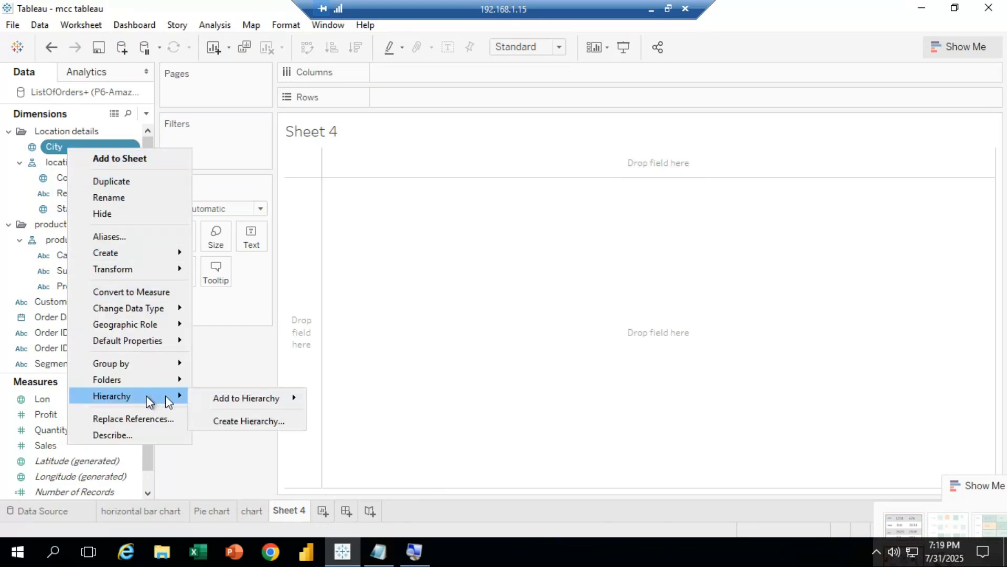
mouse_move(256, 398)
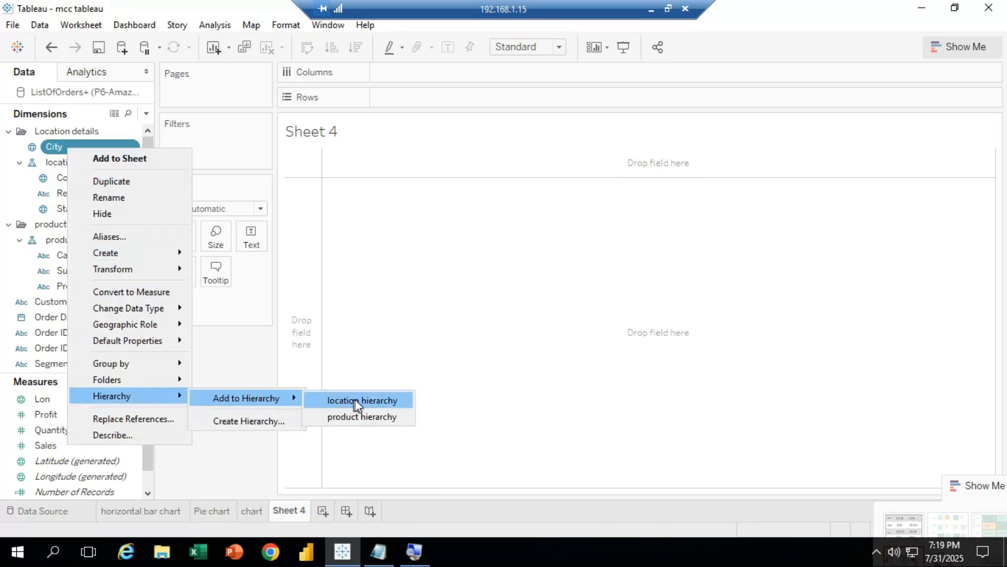
click(357, 401)
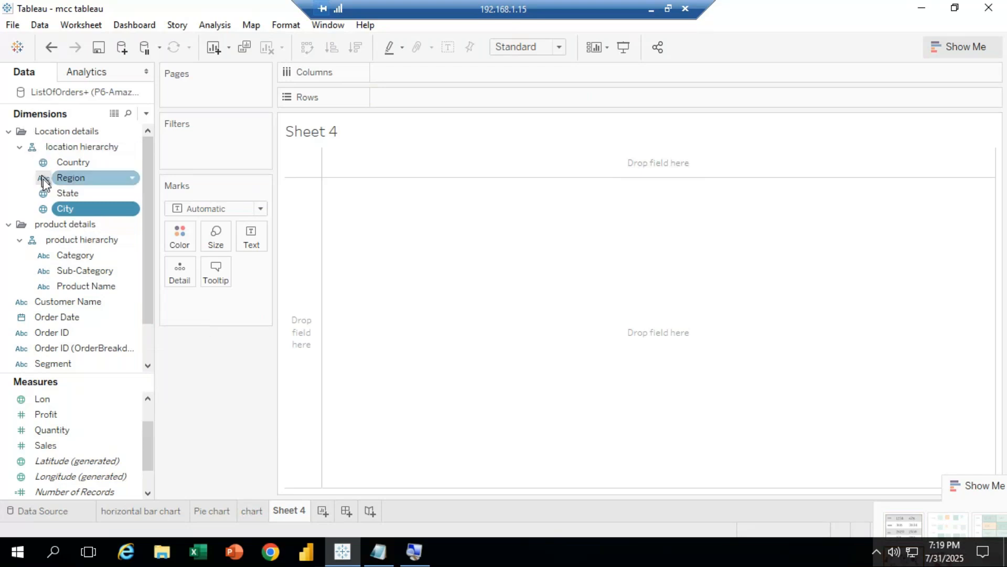
Collapse both hierarchies, review the levels of the location hierarchy and the product hierarchy in turn, and leave both collapsed.
click(20, 147)
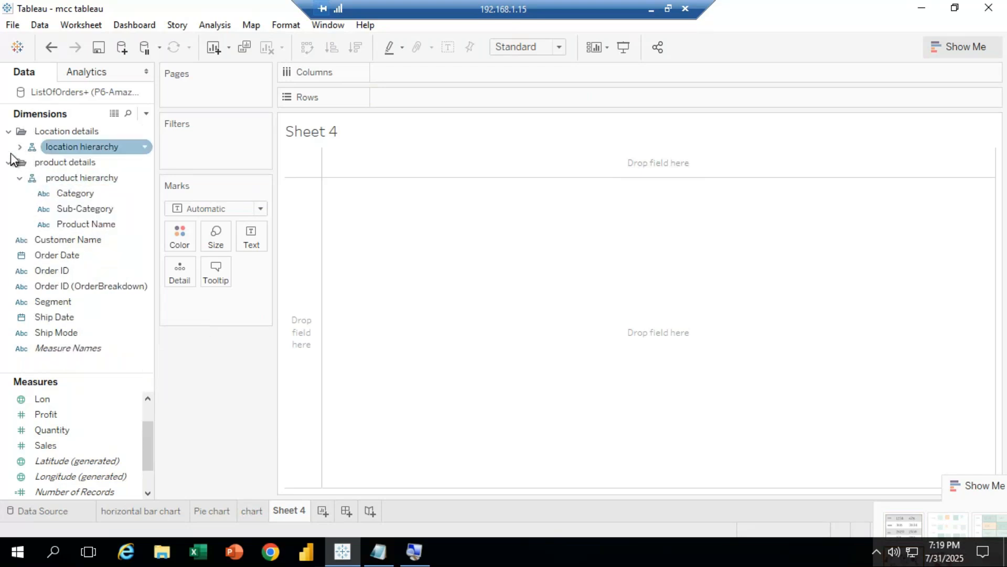
click(20, 178)
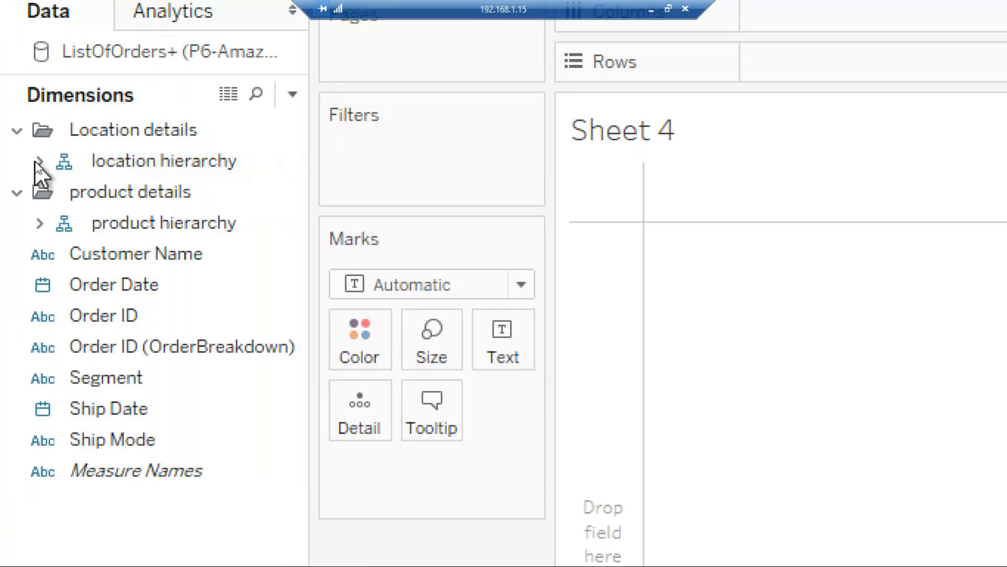
click(38, 163)
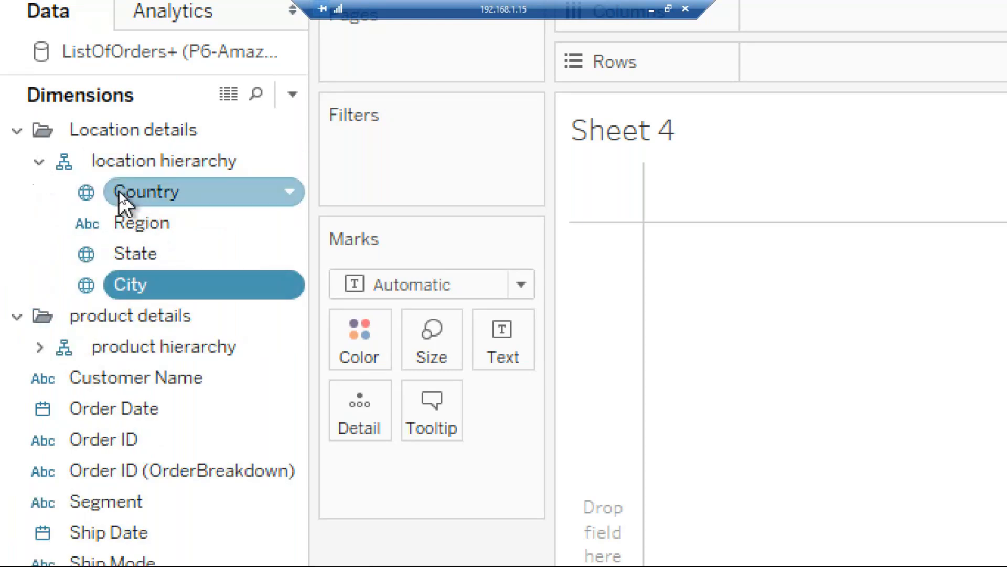
click(40, 161)
click(40, 224)
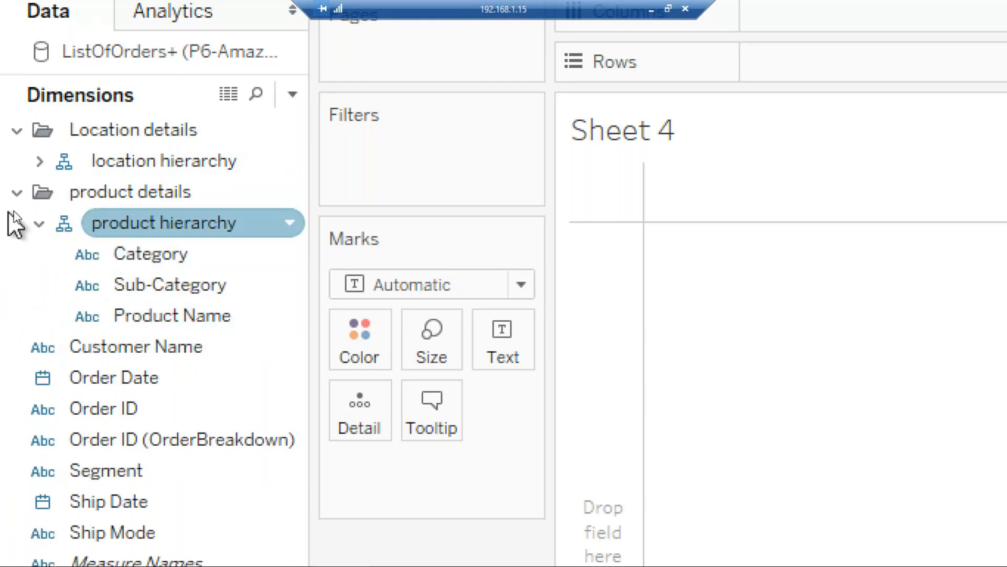
click(39, 224)
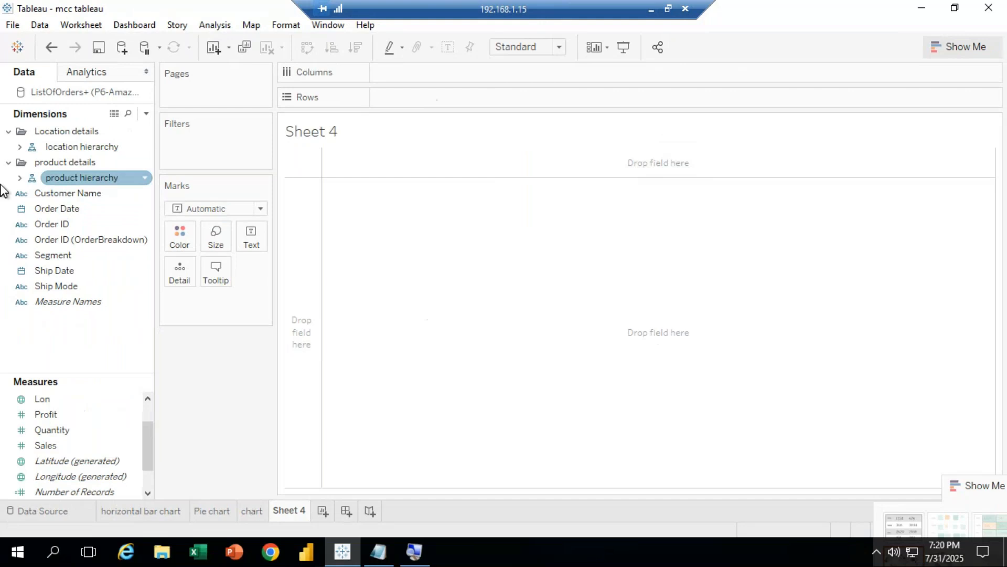
Chart Sales by Country as horizontal bars, with Country from the location hierarchy on Rows and Sales on Columns.
click(25, 149)
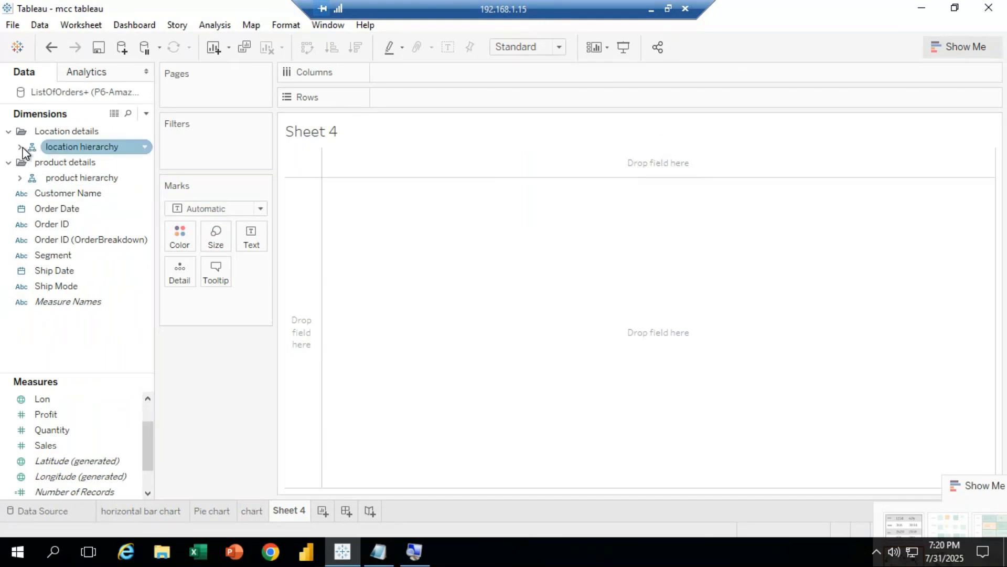
click(20, 148)
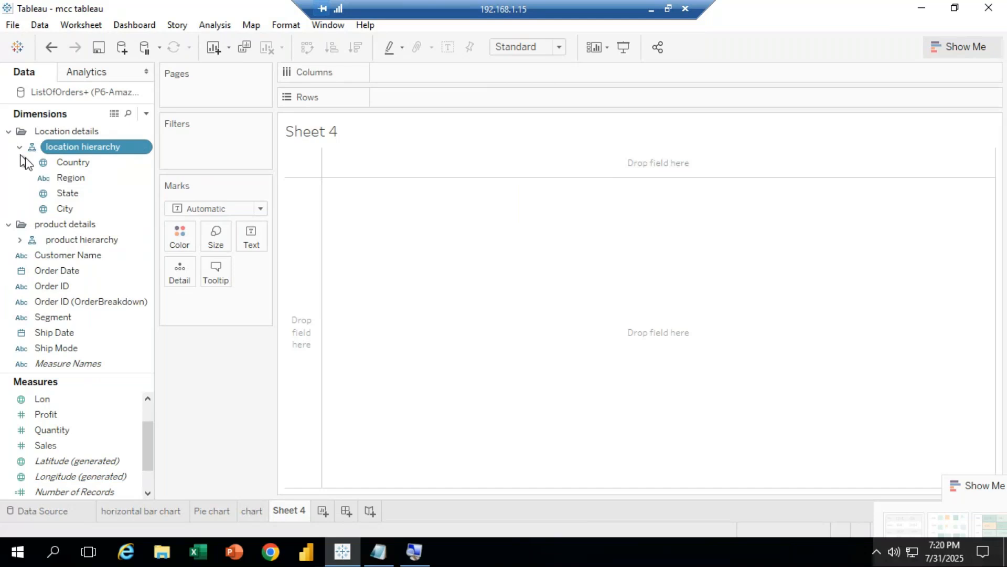
drag(58, 163, 389, 102)
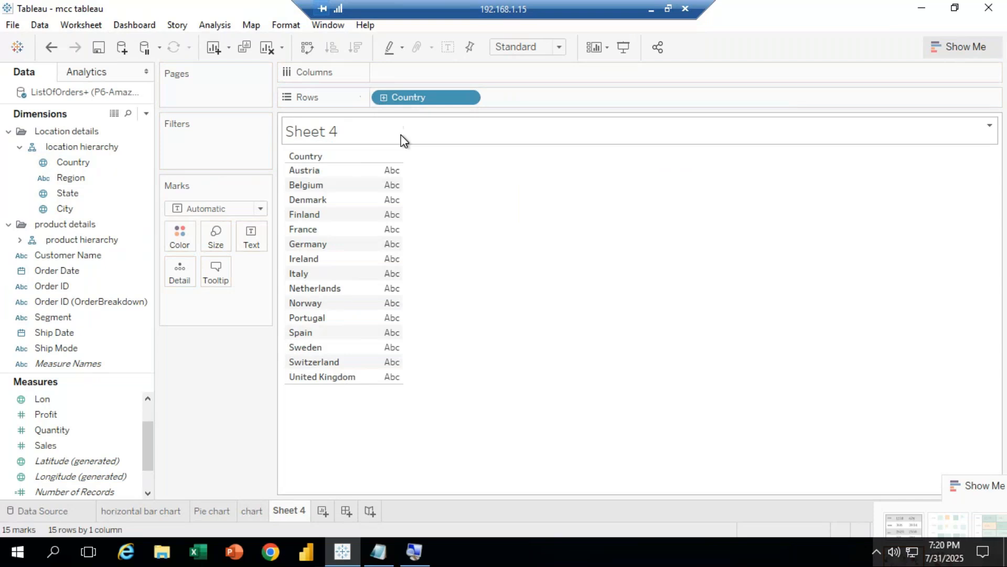
click(65, 447)
drag(56, 451, 391, 86)
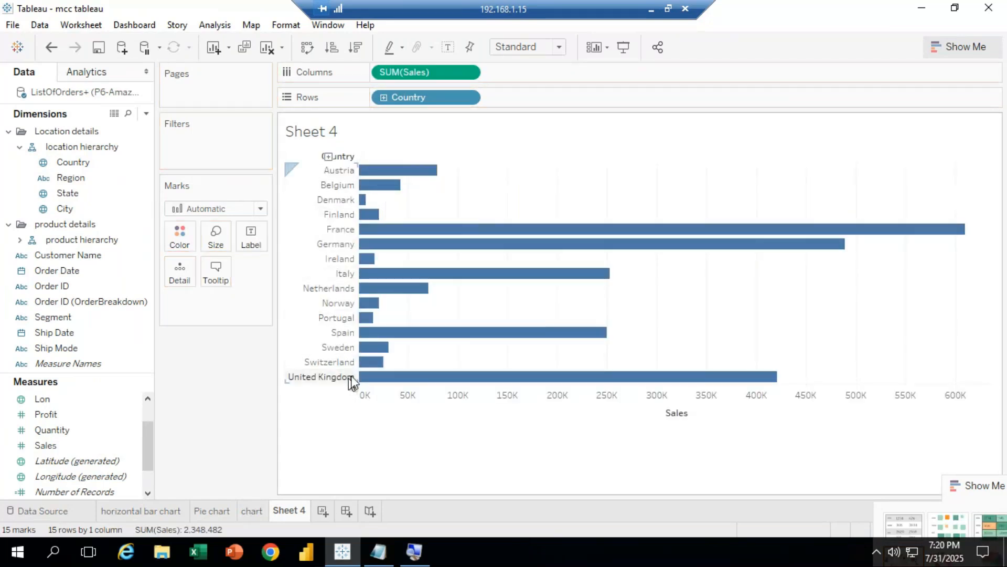
Drill down the rows from Country through Region and State to City, and label the bars with Sales.
click(384, 100)
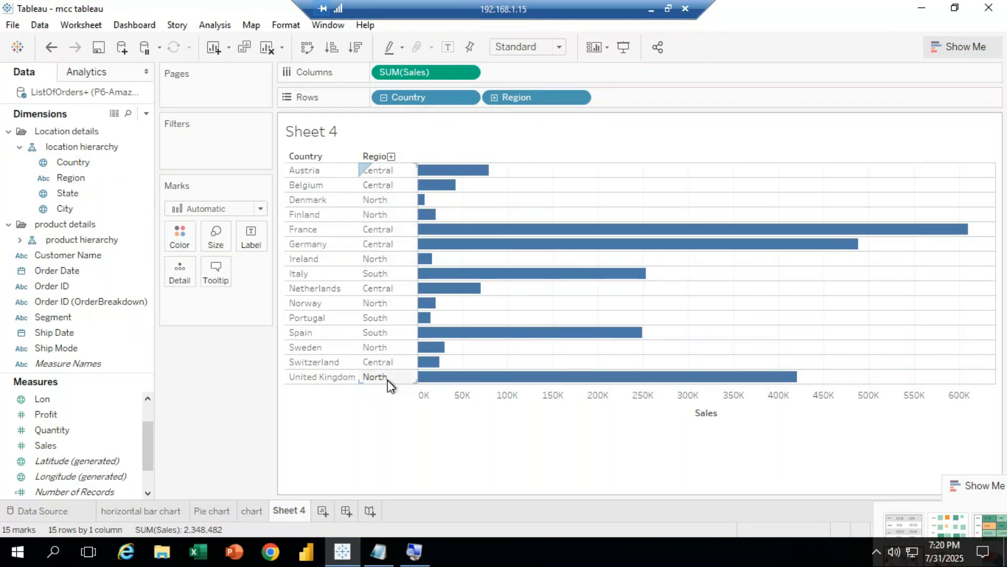
click(494, 99)
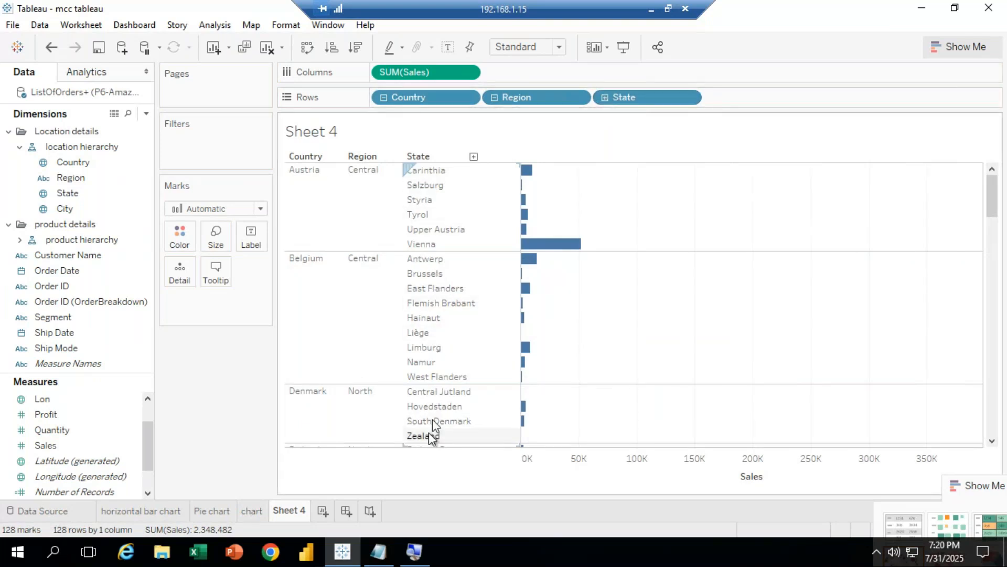
click(605, 98)
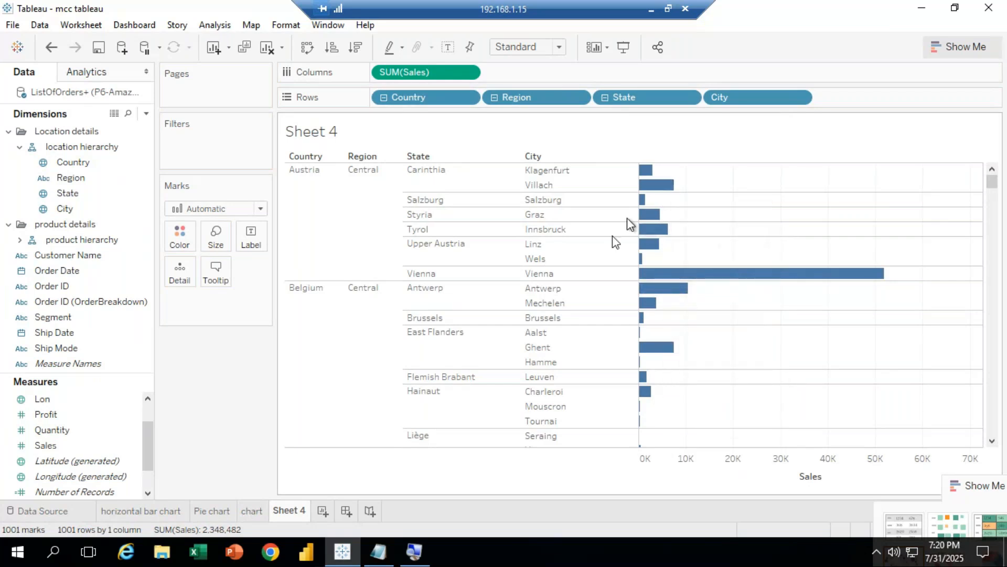
drag(40, 445, 254, 237)
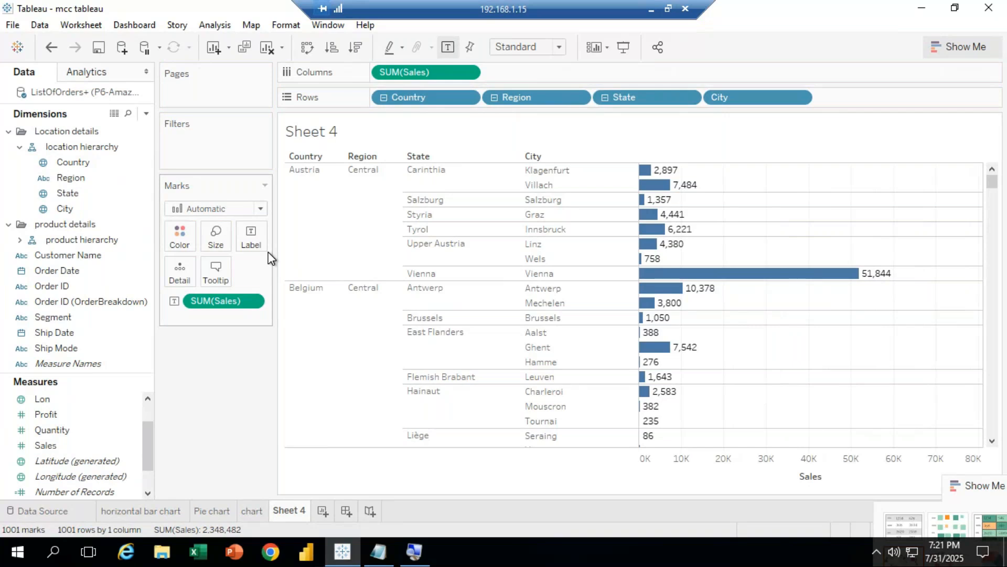
Check the participants' replies in the GoTo Meeting chat and return to the Tableau session.
click(651, 8)
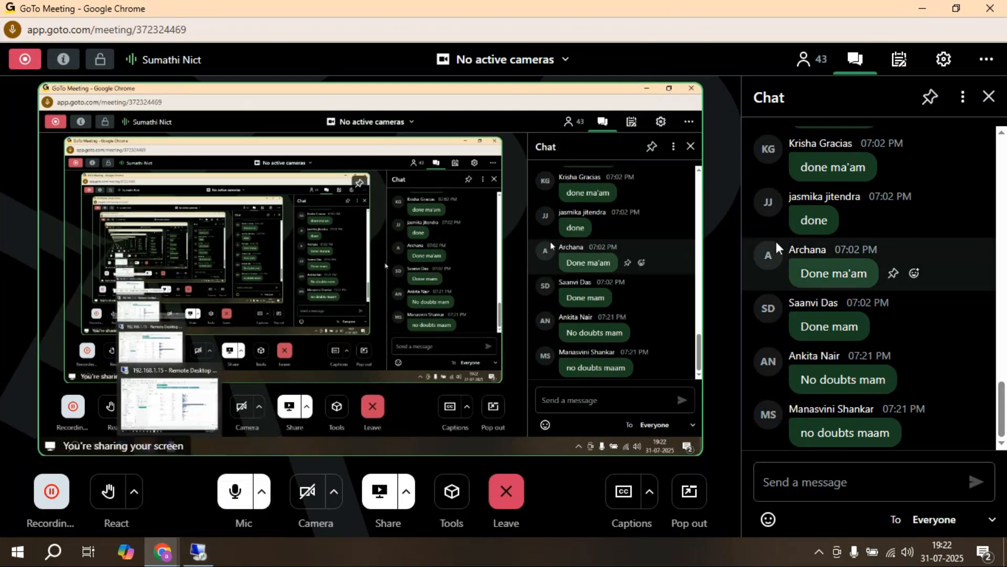
click(205, 555)
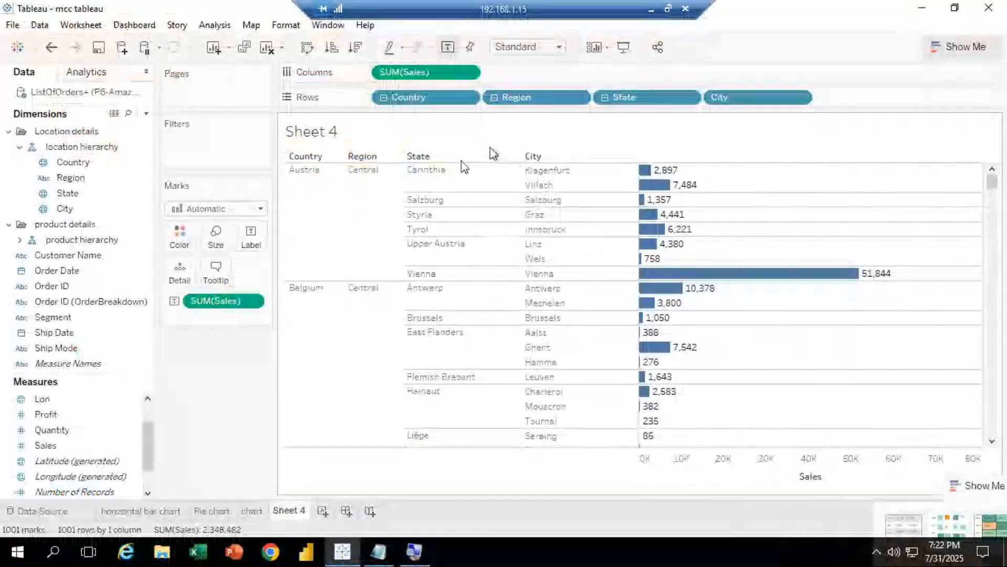
mouse_move(682, 237)
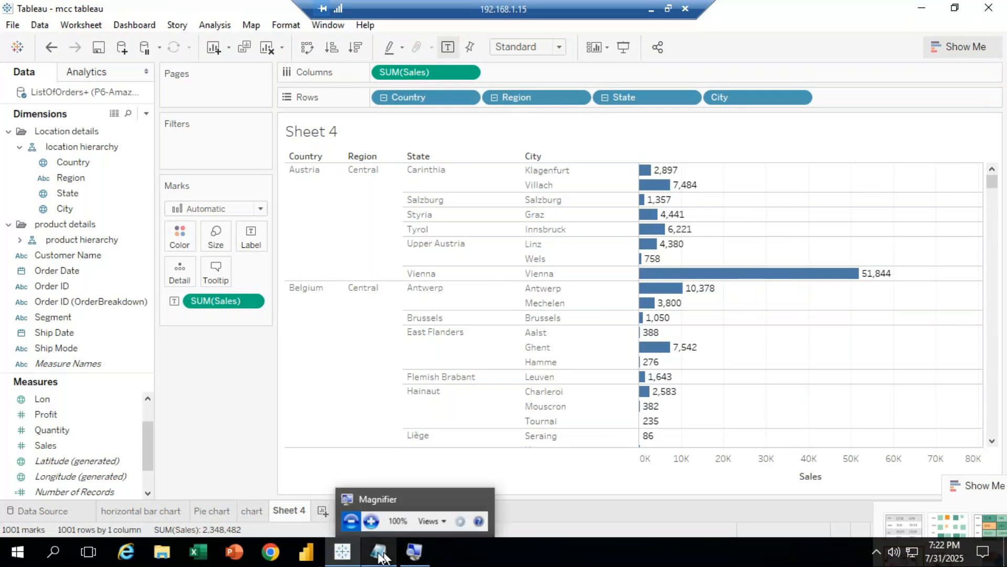
mouse_move(349, 556)
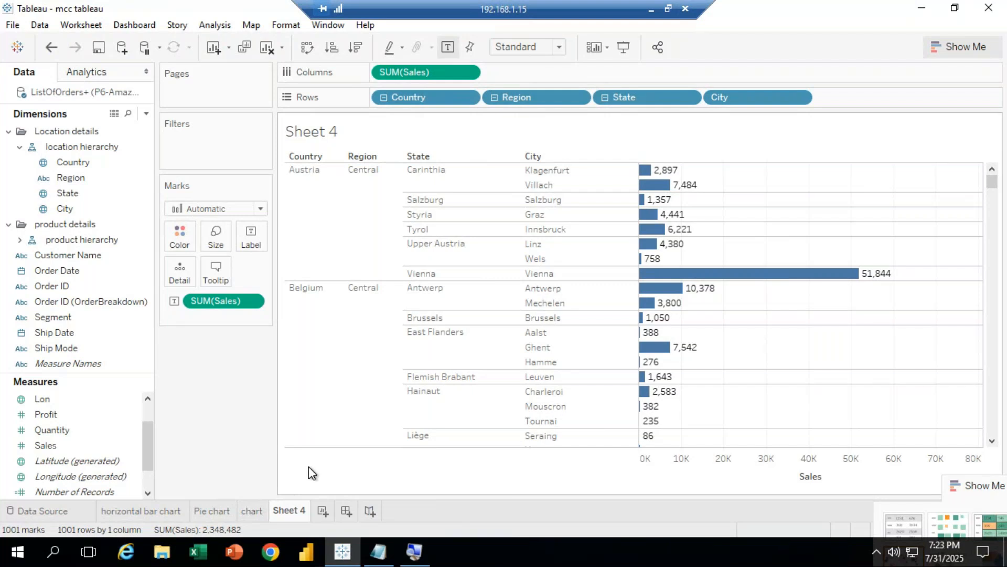
mouse_move(418, 552)
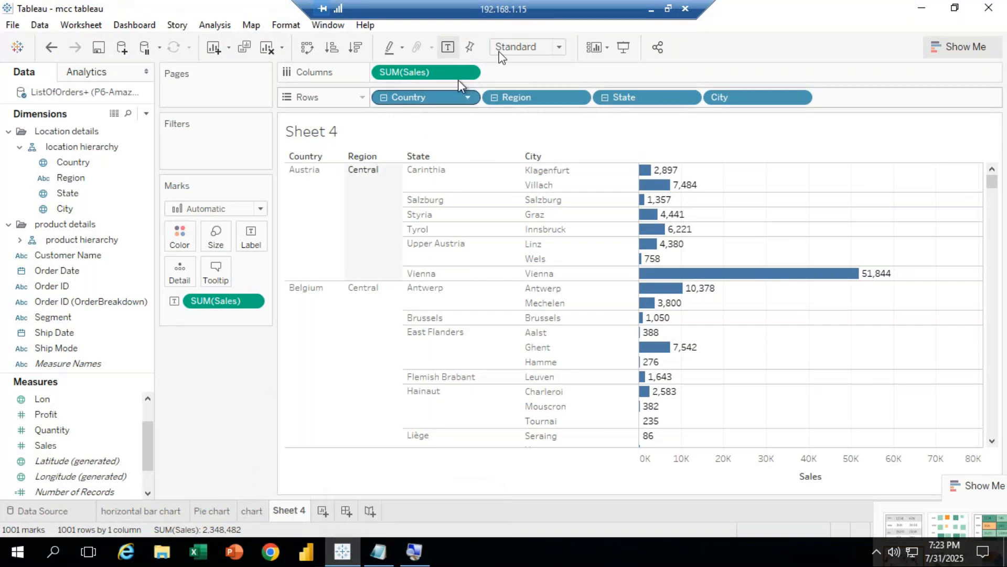
Switch to GoTo Meeting, mute the microphone and go back to the Tableau session.
click(650, 9)
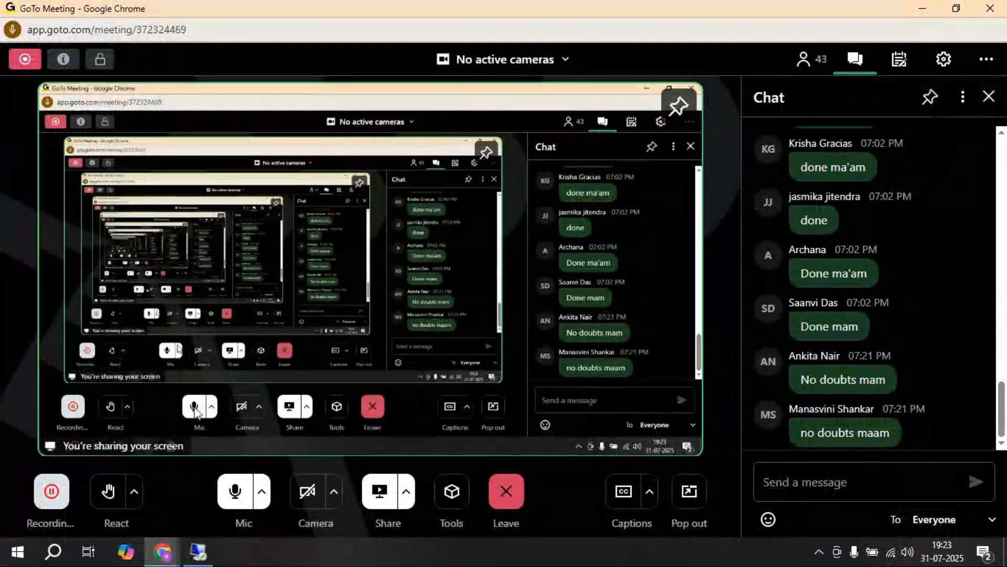
click(237, 496)
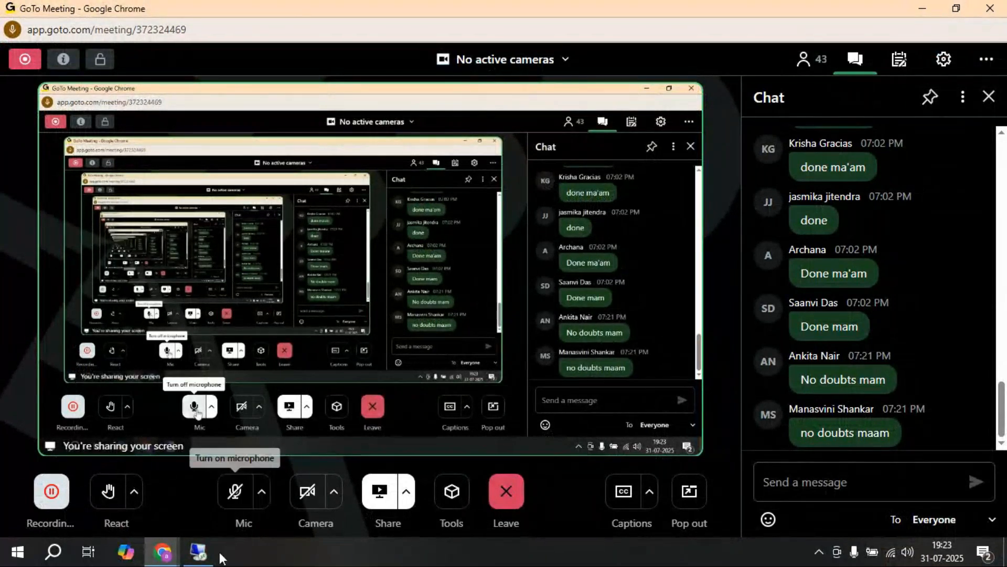
key(alt+Tab)
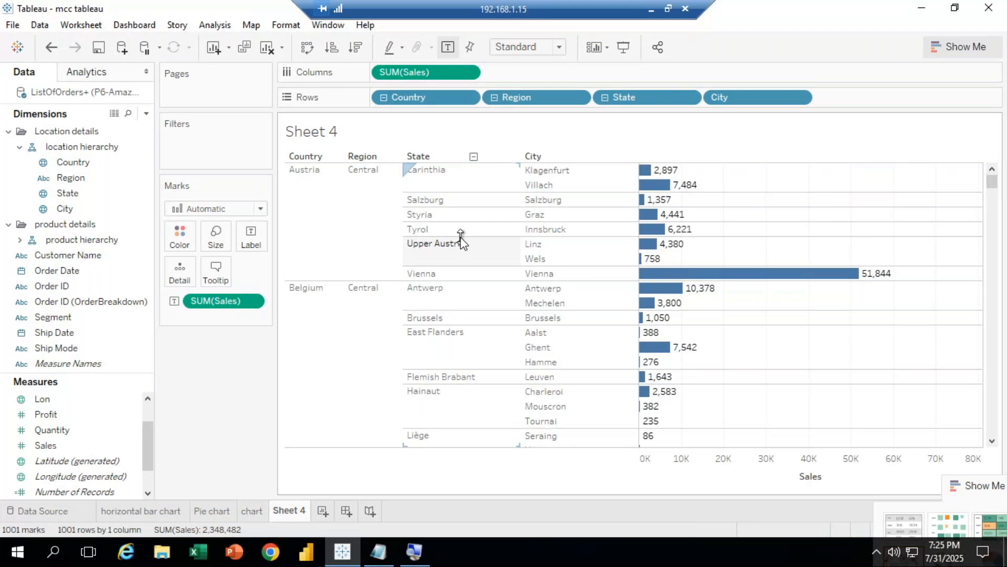
Switch to GoTo Meeting again and turn the microphone back on.
click(648, 9)
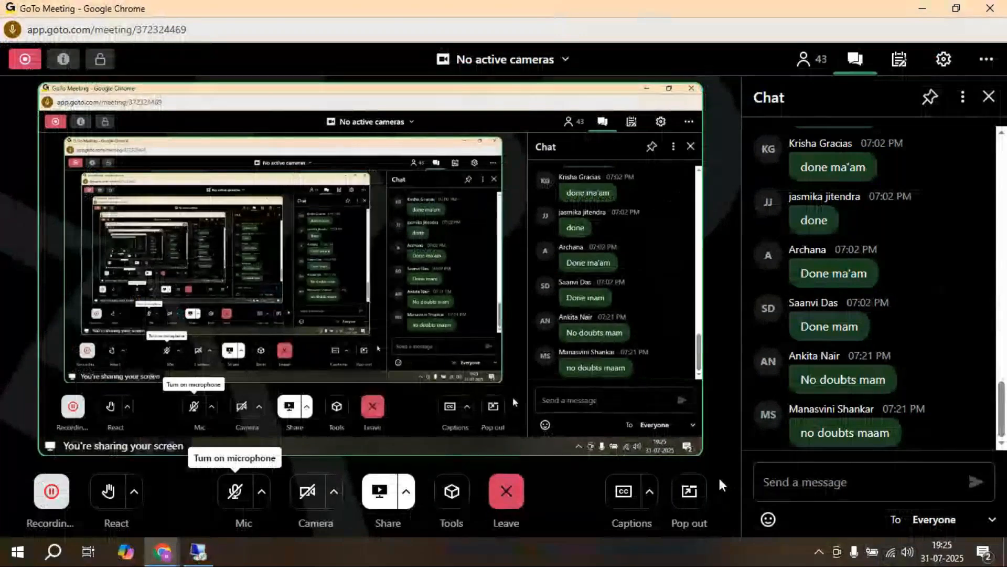
click(235, 491)
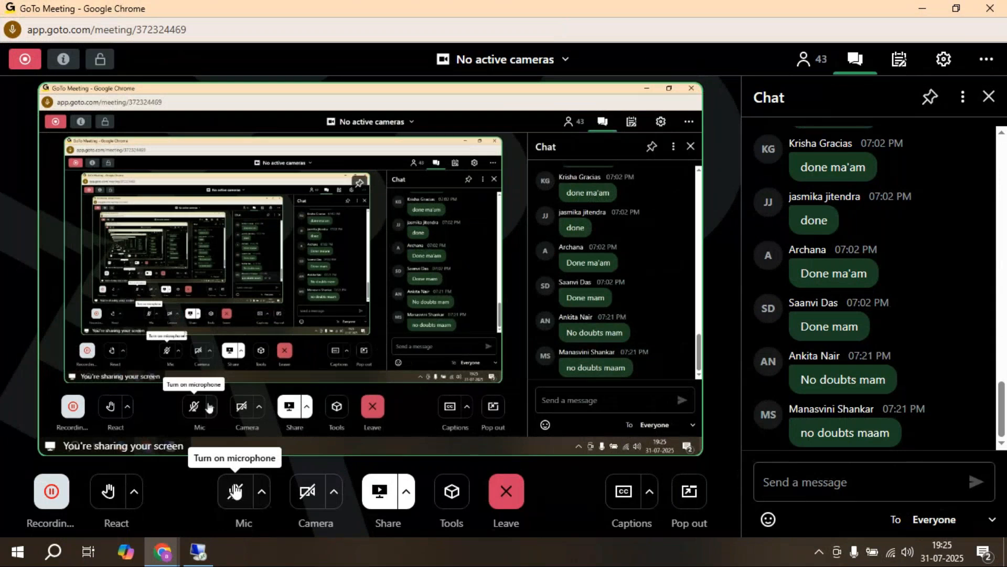